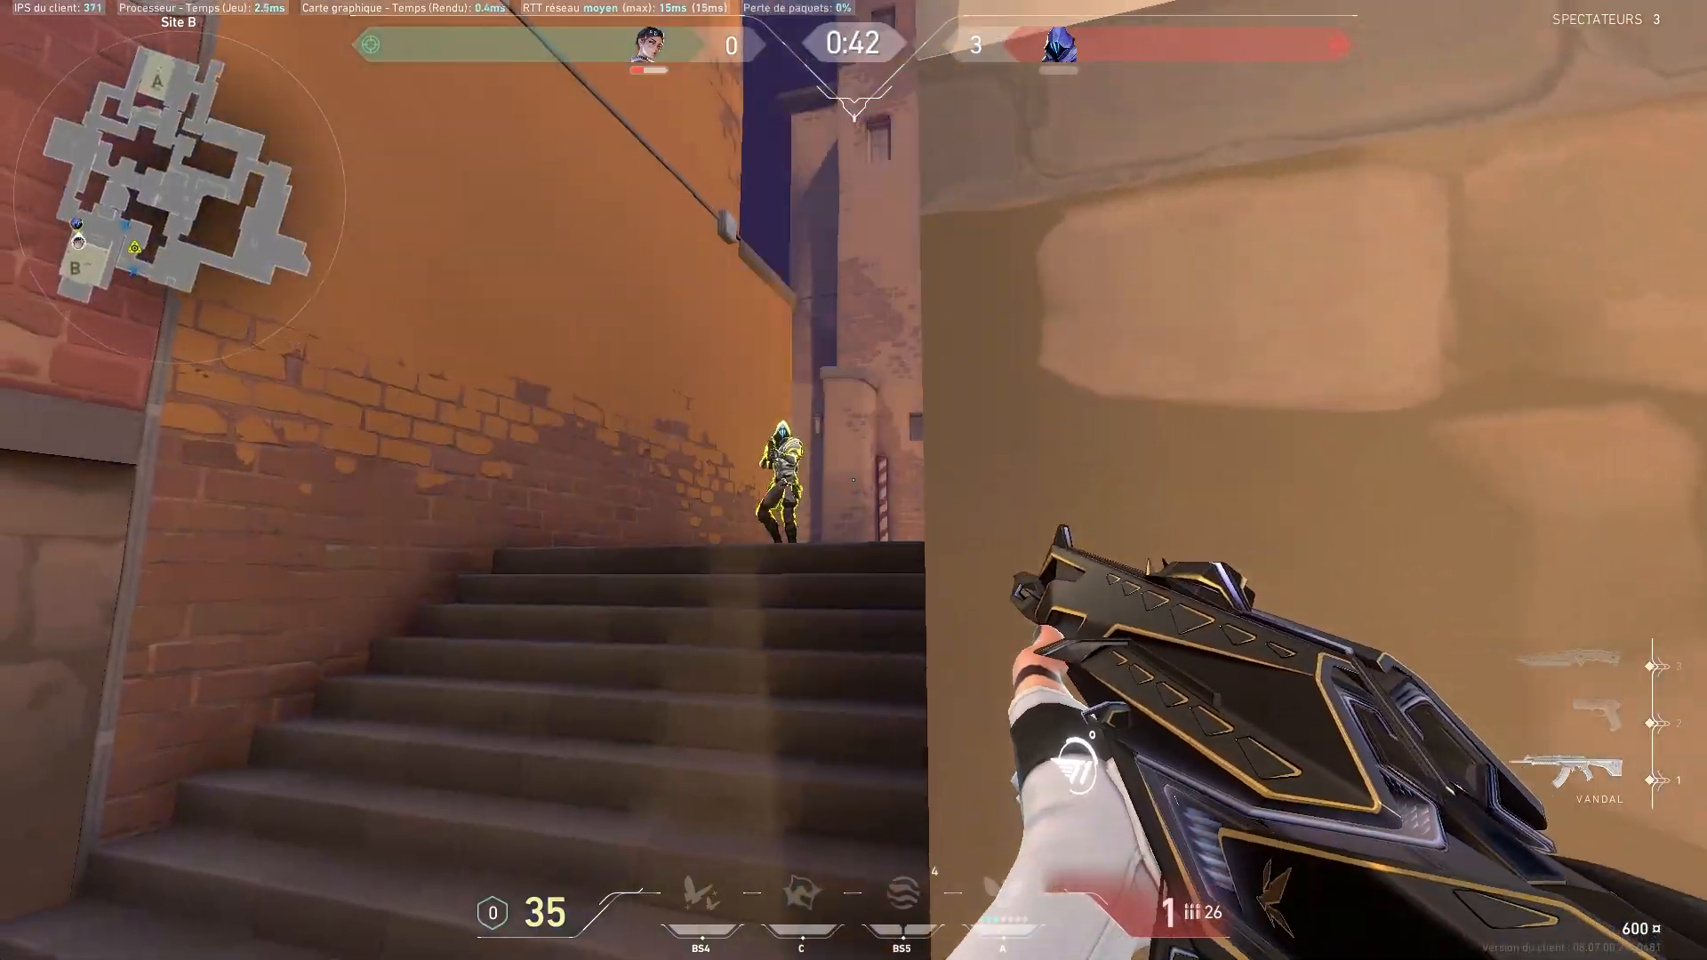
pyautogui.press('2')
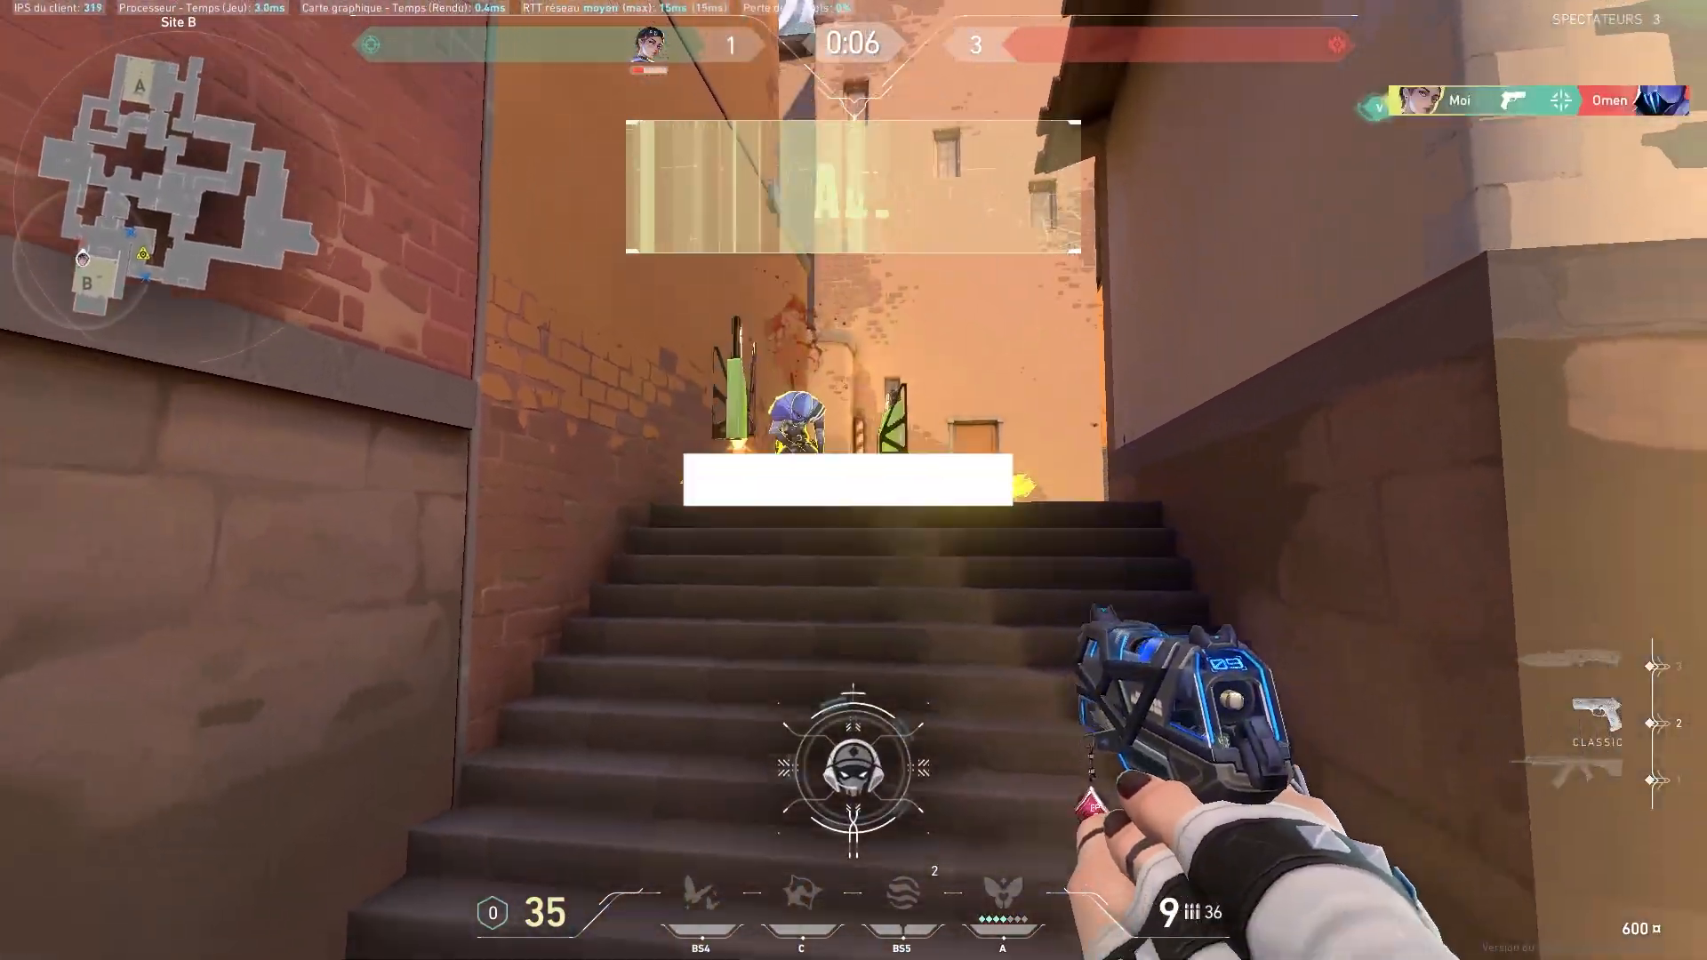
pyautogui.press('3')
pyautogui.press('Tab')
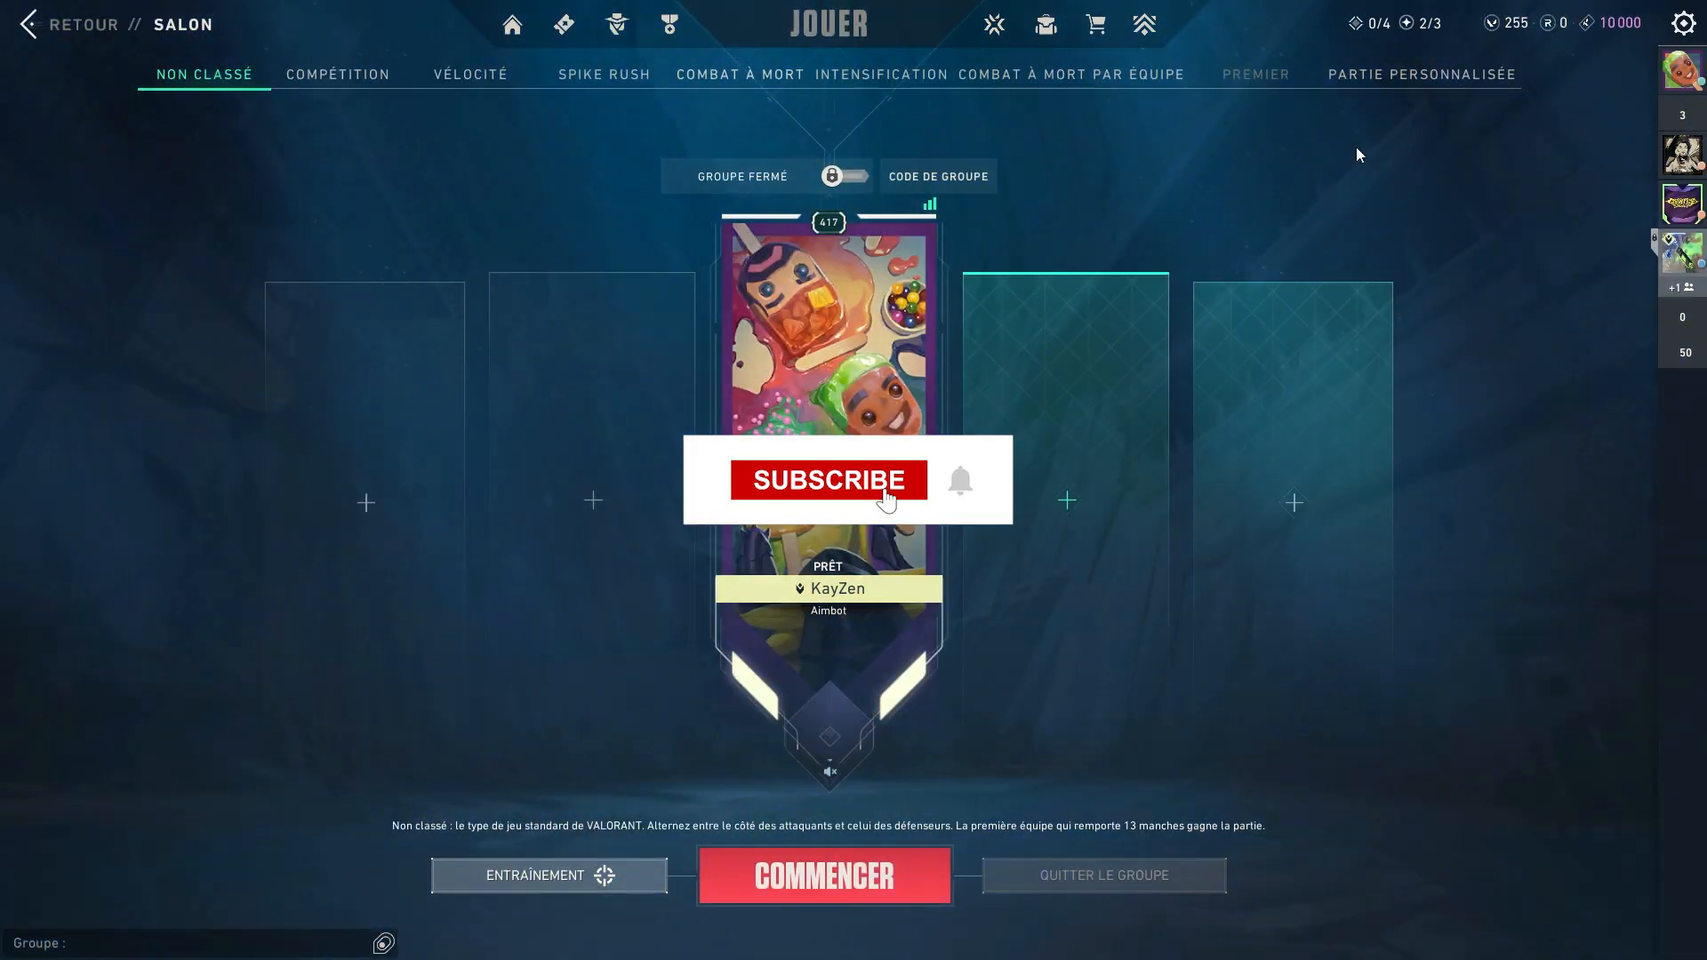
# Open the game settings and review the general accessibility, mouse and map options.
pyautogui.press('Escape')
pyautogui.click(905, 361)
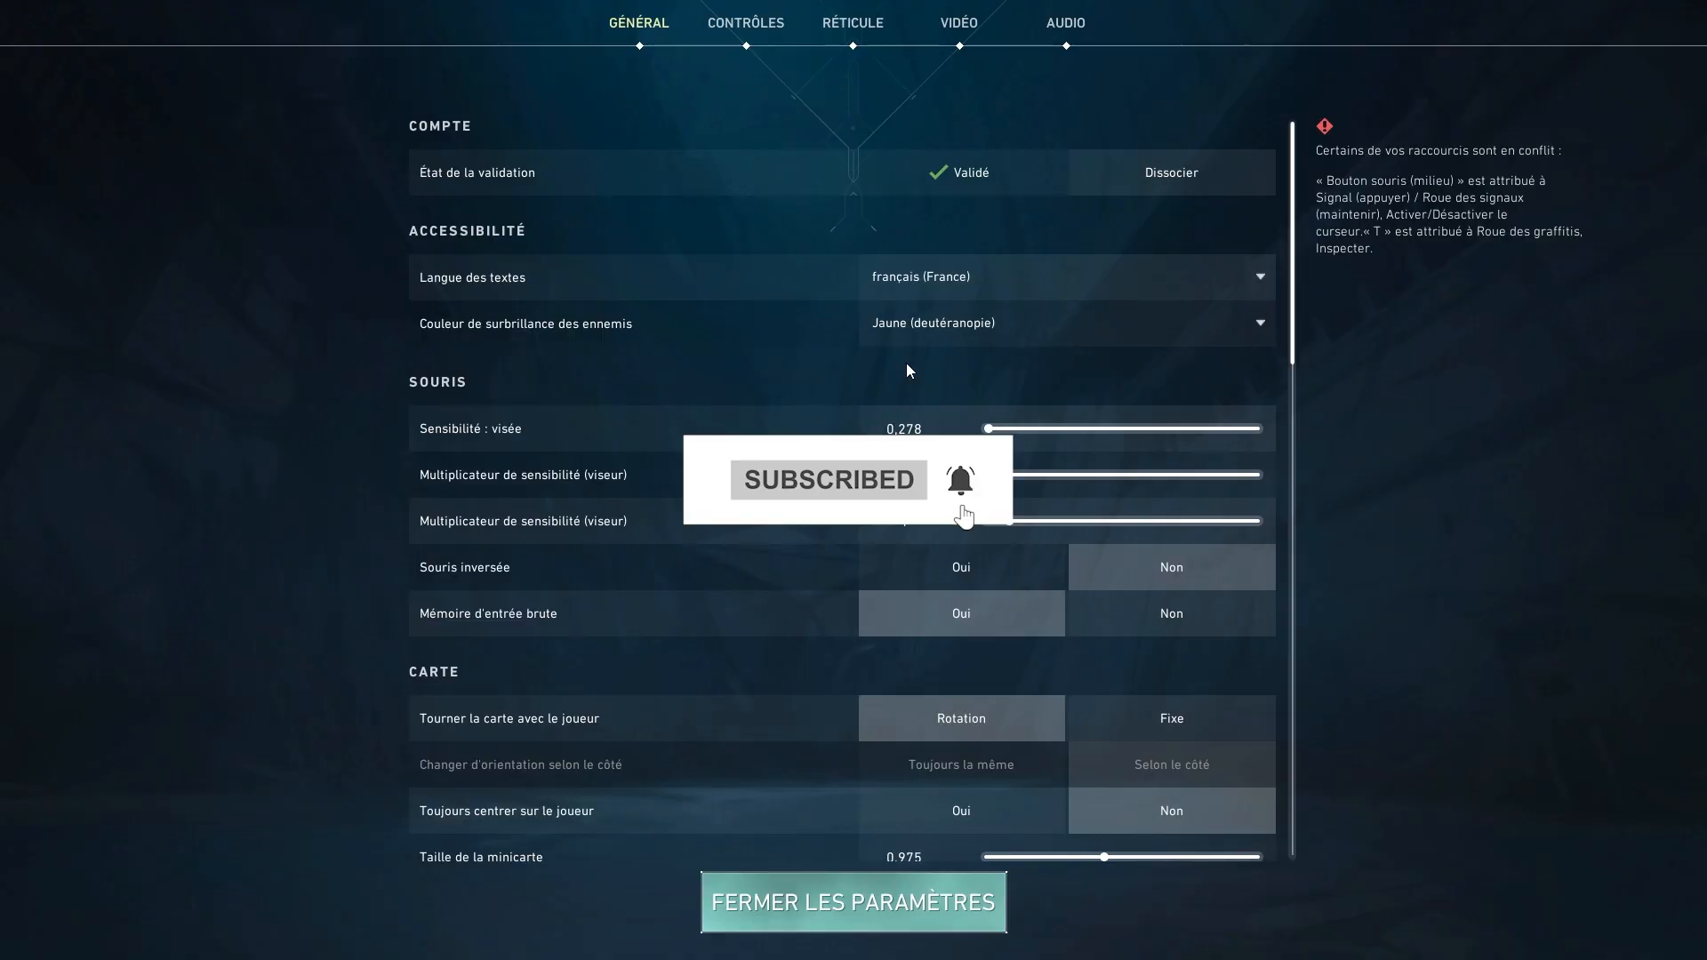
pyautogui.scroll(-2, 800, 295)
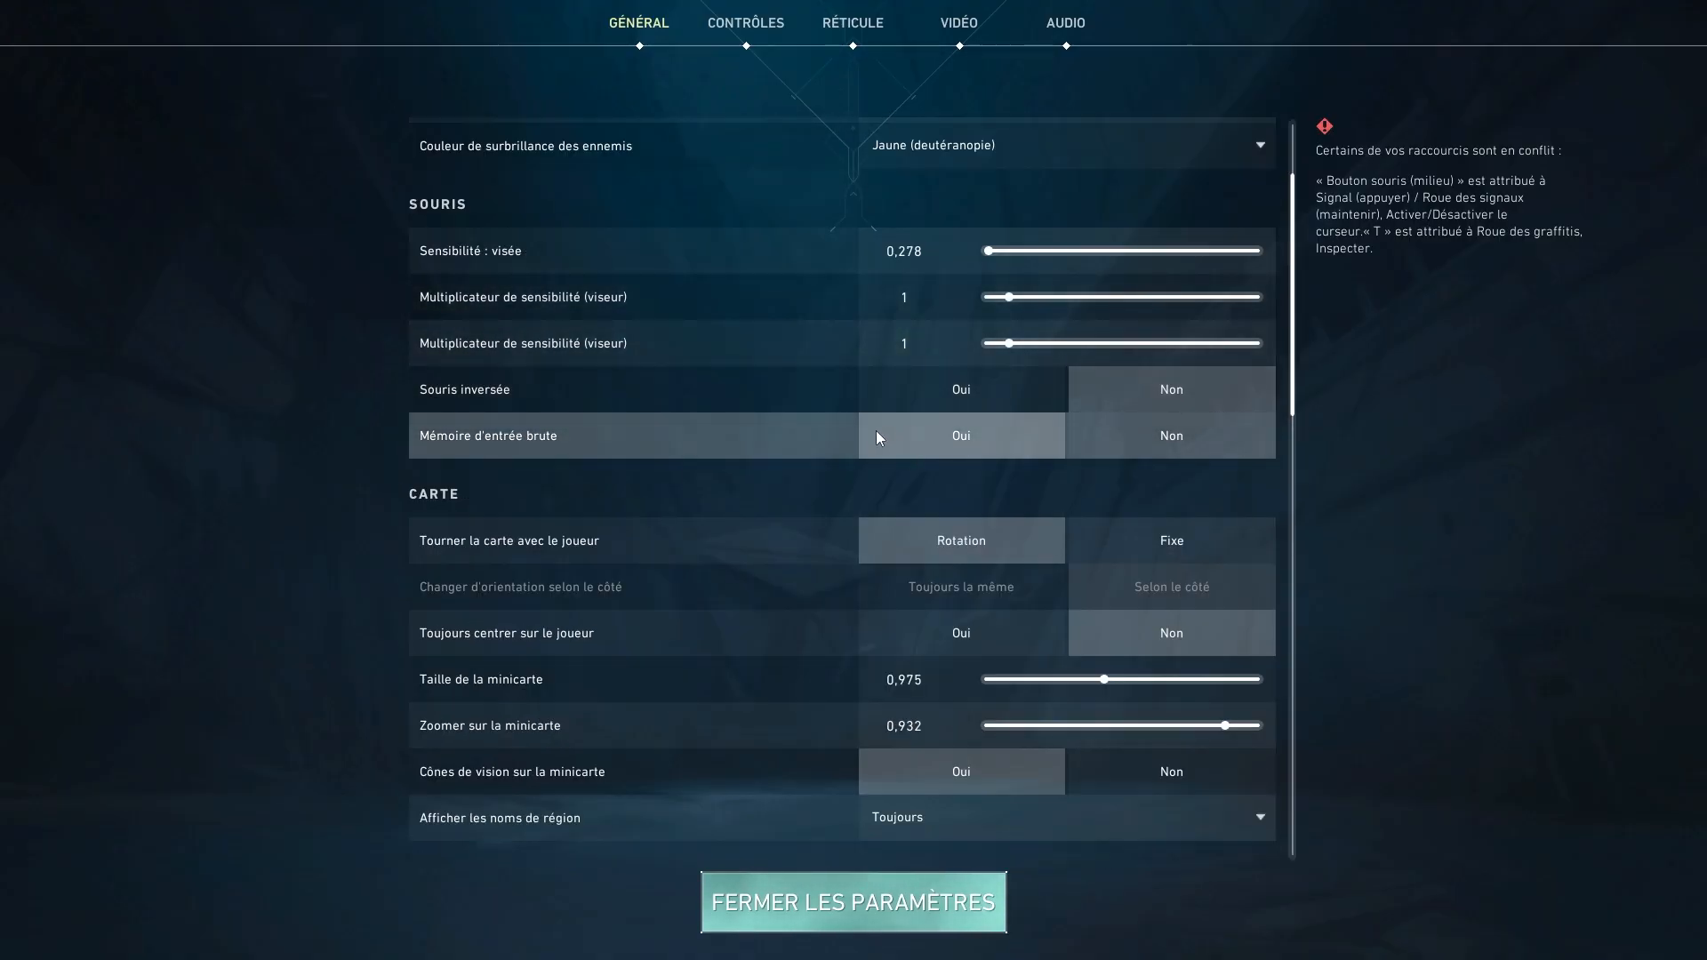
pyautogui.scroll(2, 973, 444)
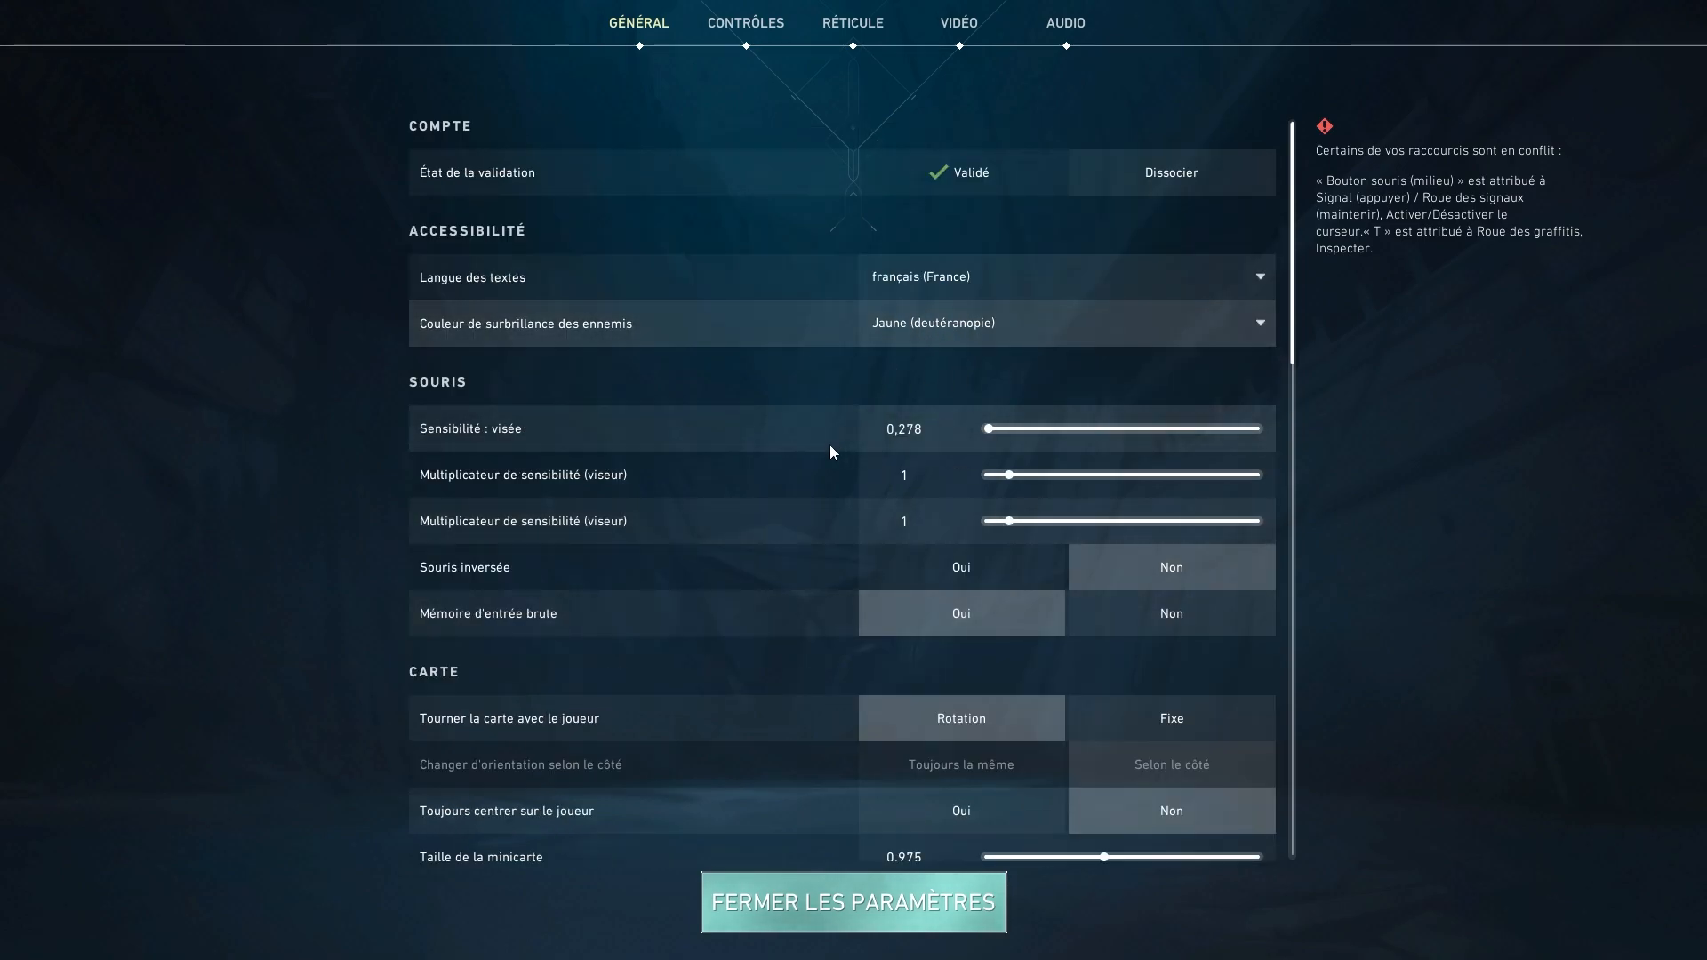
pyautogui.scroll(-3, 823, 447)
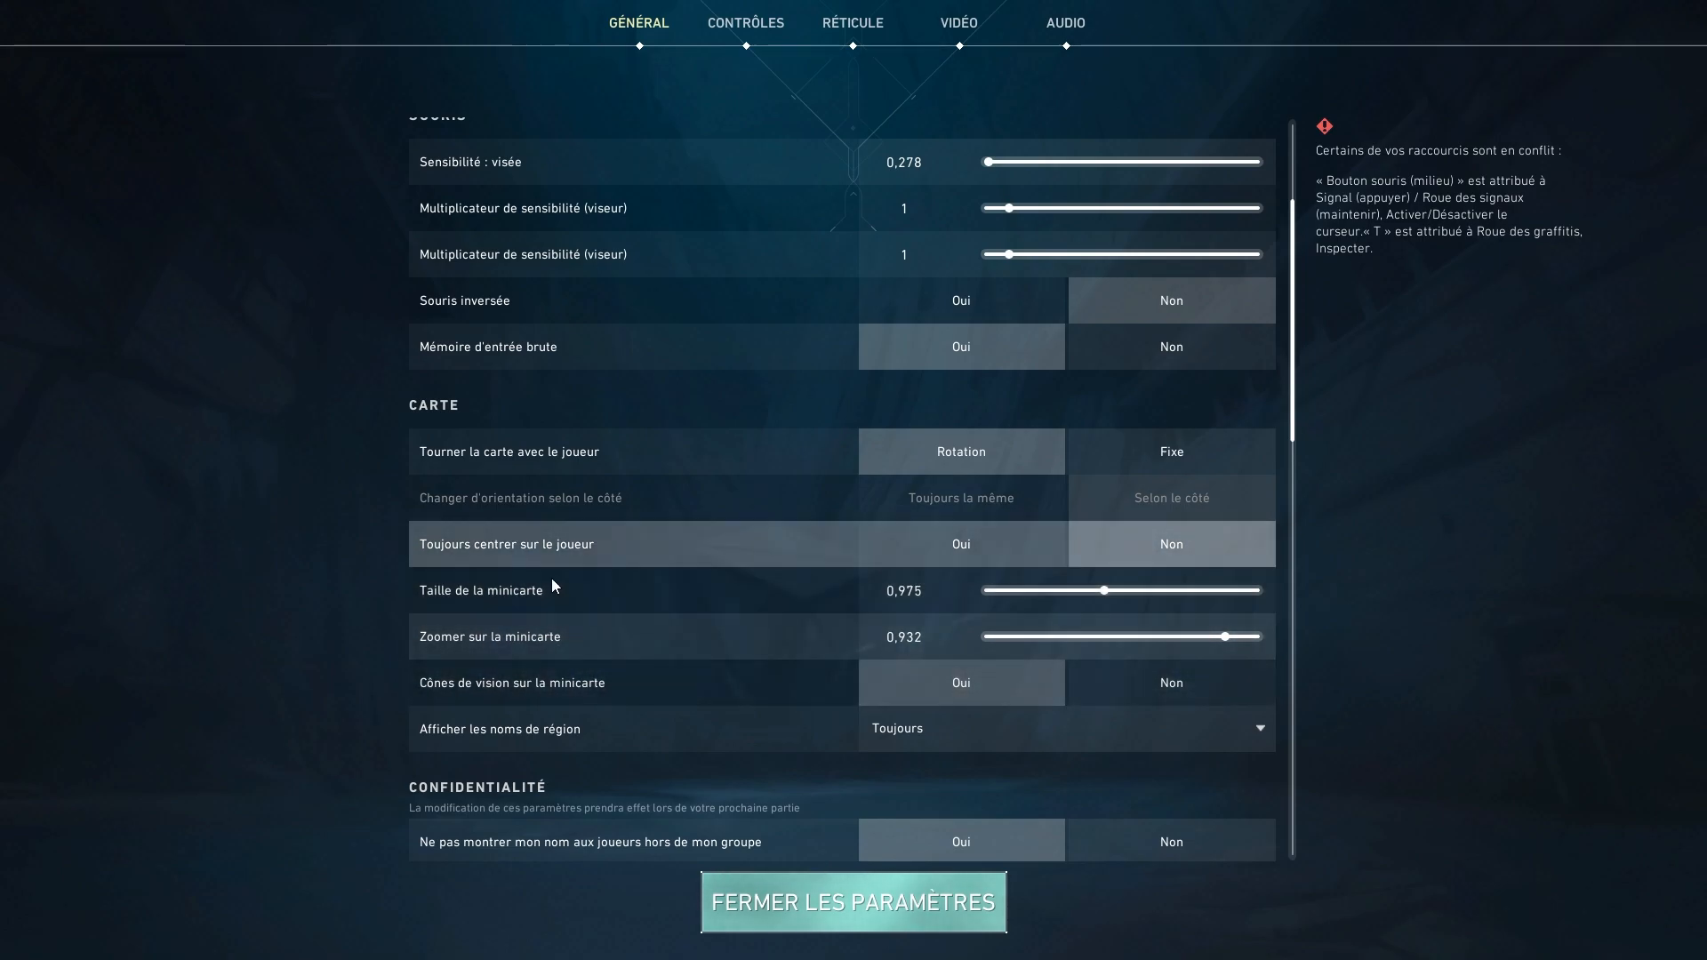
# In the video settings, choose the 1920 x 1080 16:9 (288 Hz) resolution and set NVIDIA Reflex low latency to Activée + boost.
pyautogui.click(967, 43)
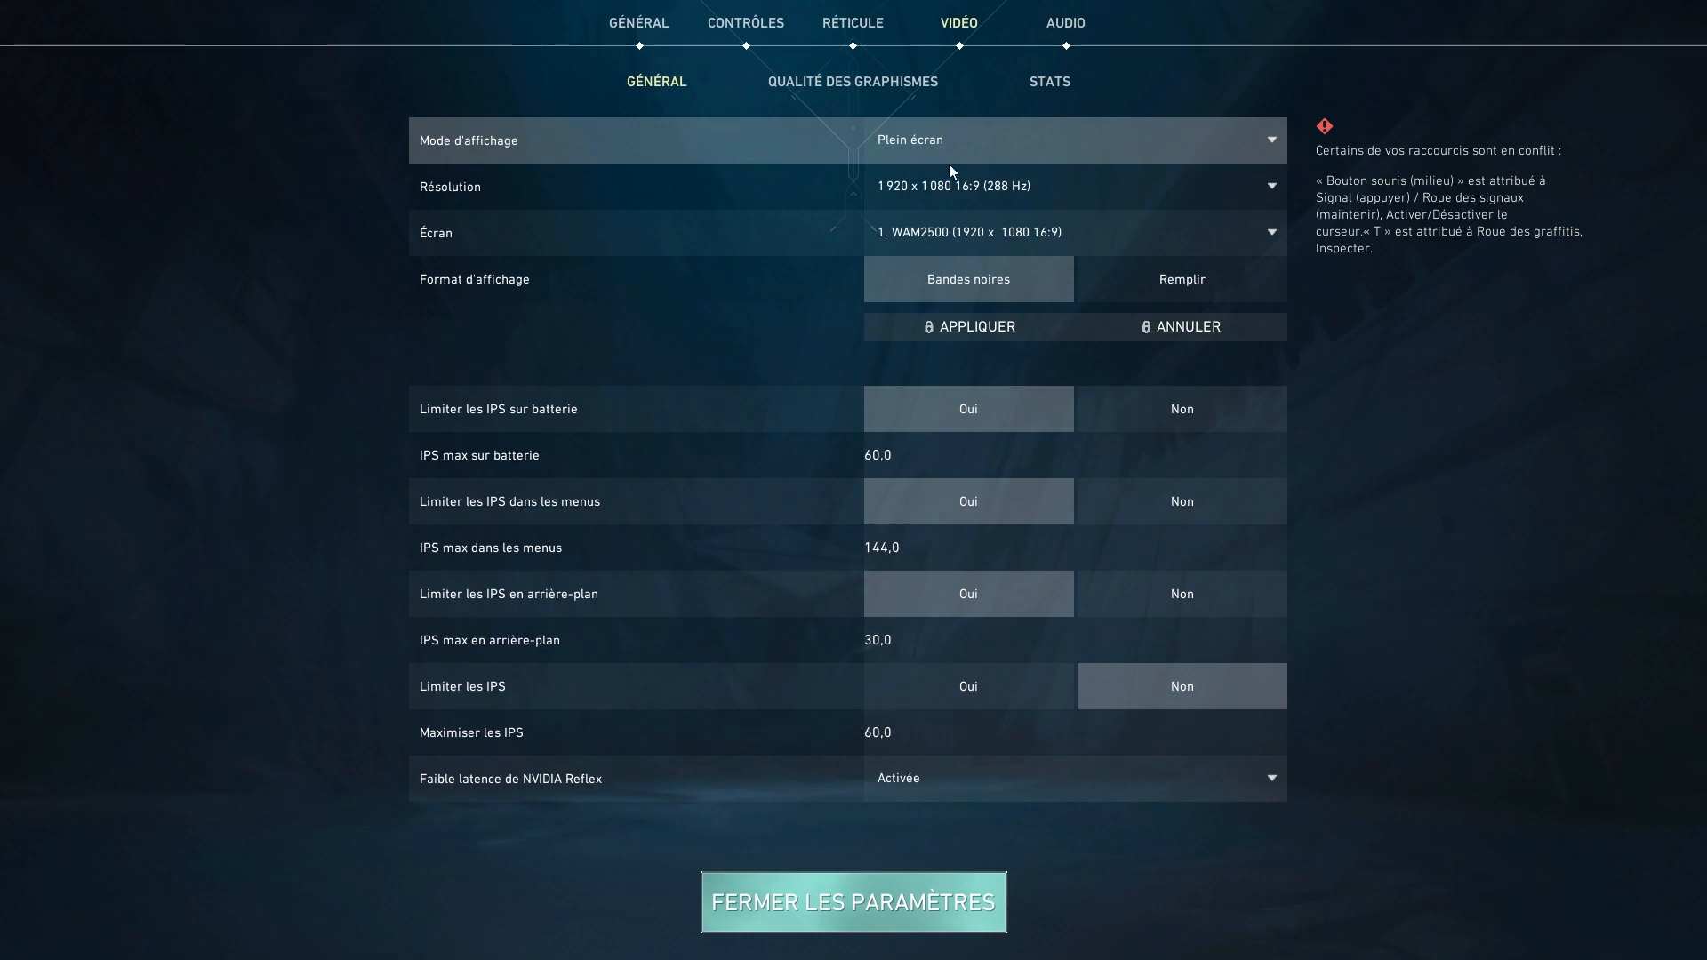
pyautogui.click(938, 190)
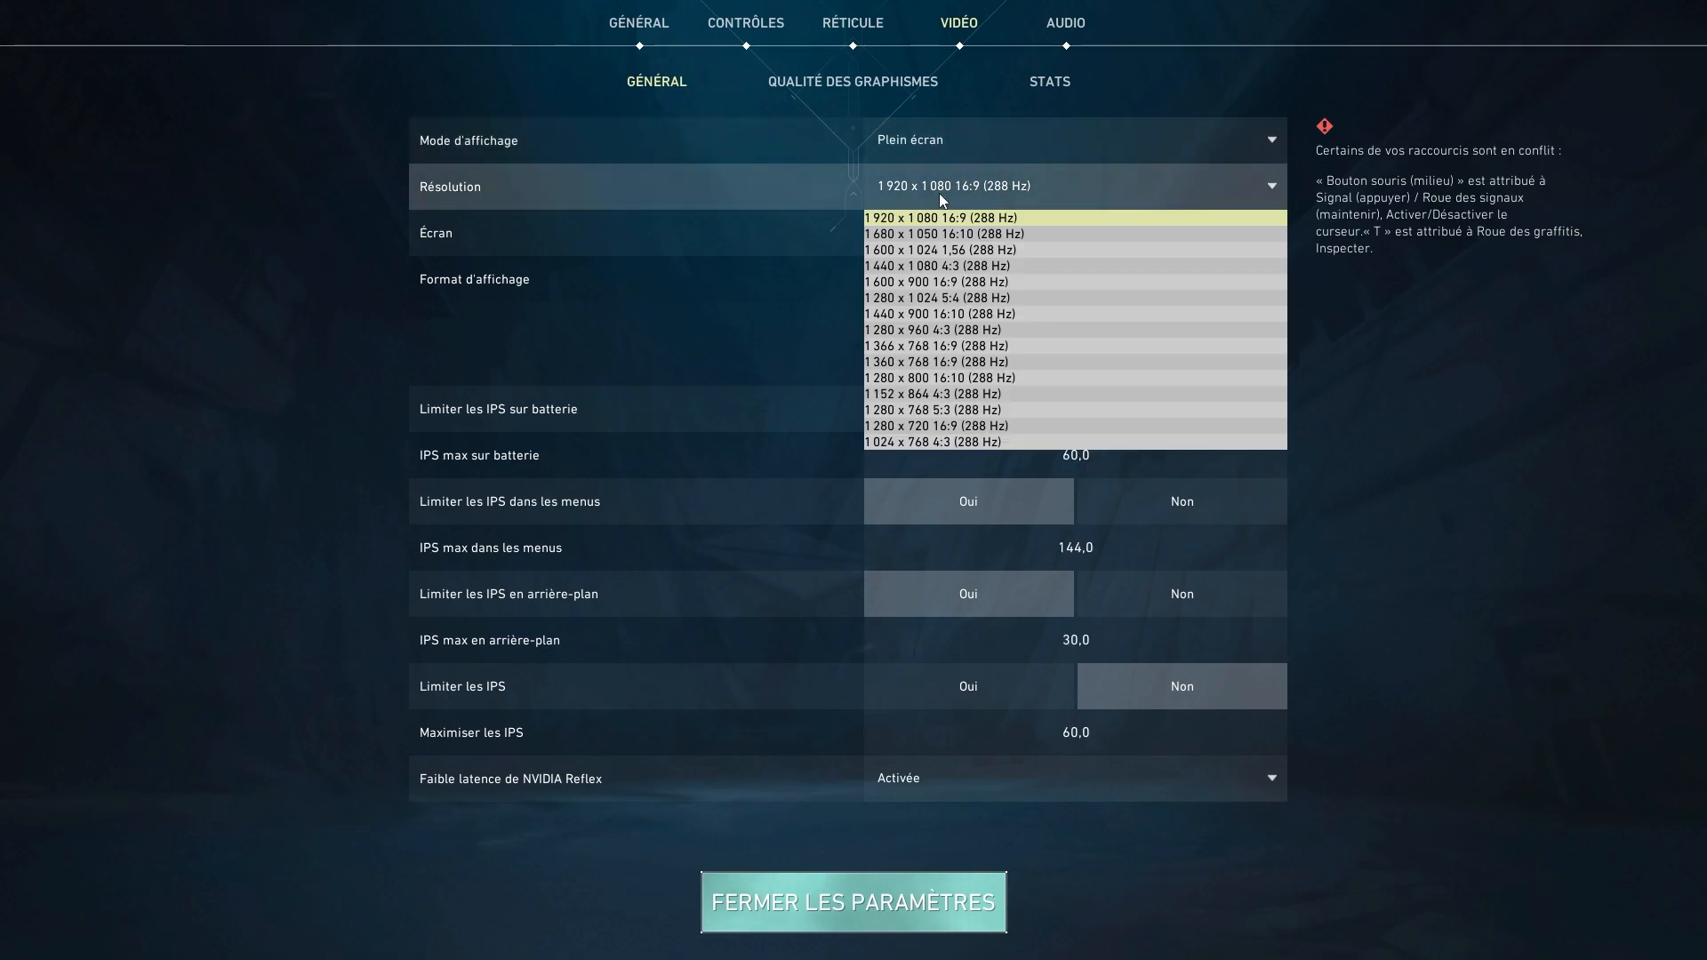
pyautogui.click(986, 221)
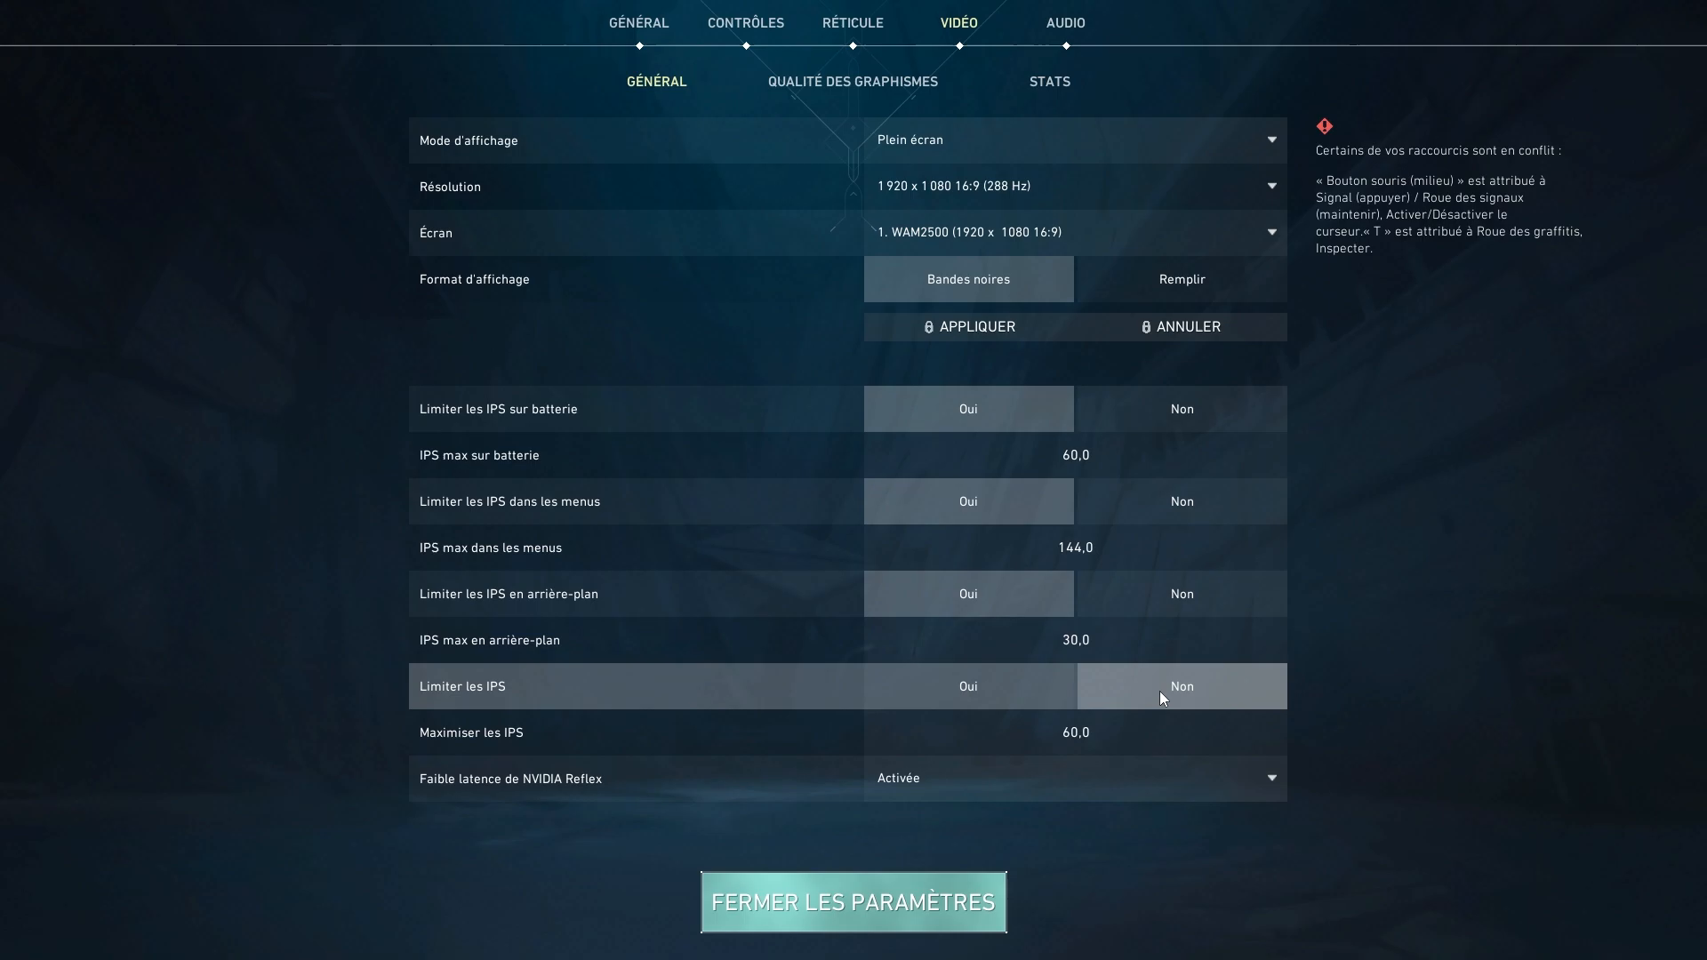
pyautogui.click(922, 772)
pyautogui.click(922, 842)
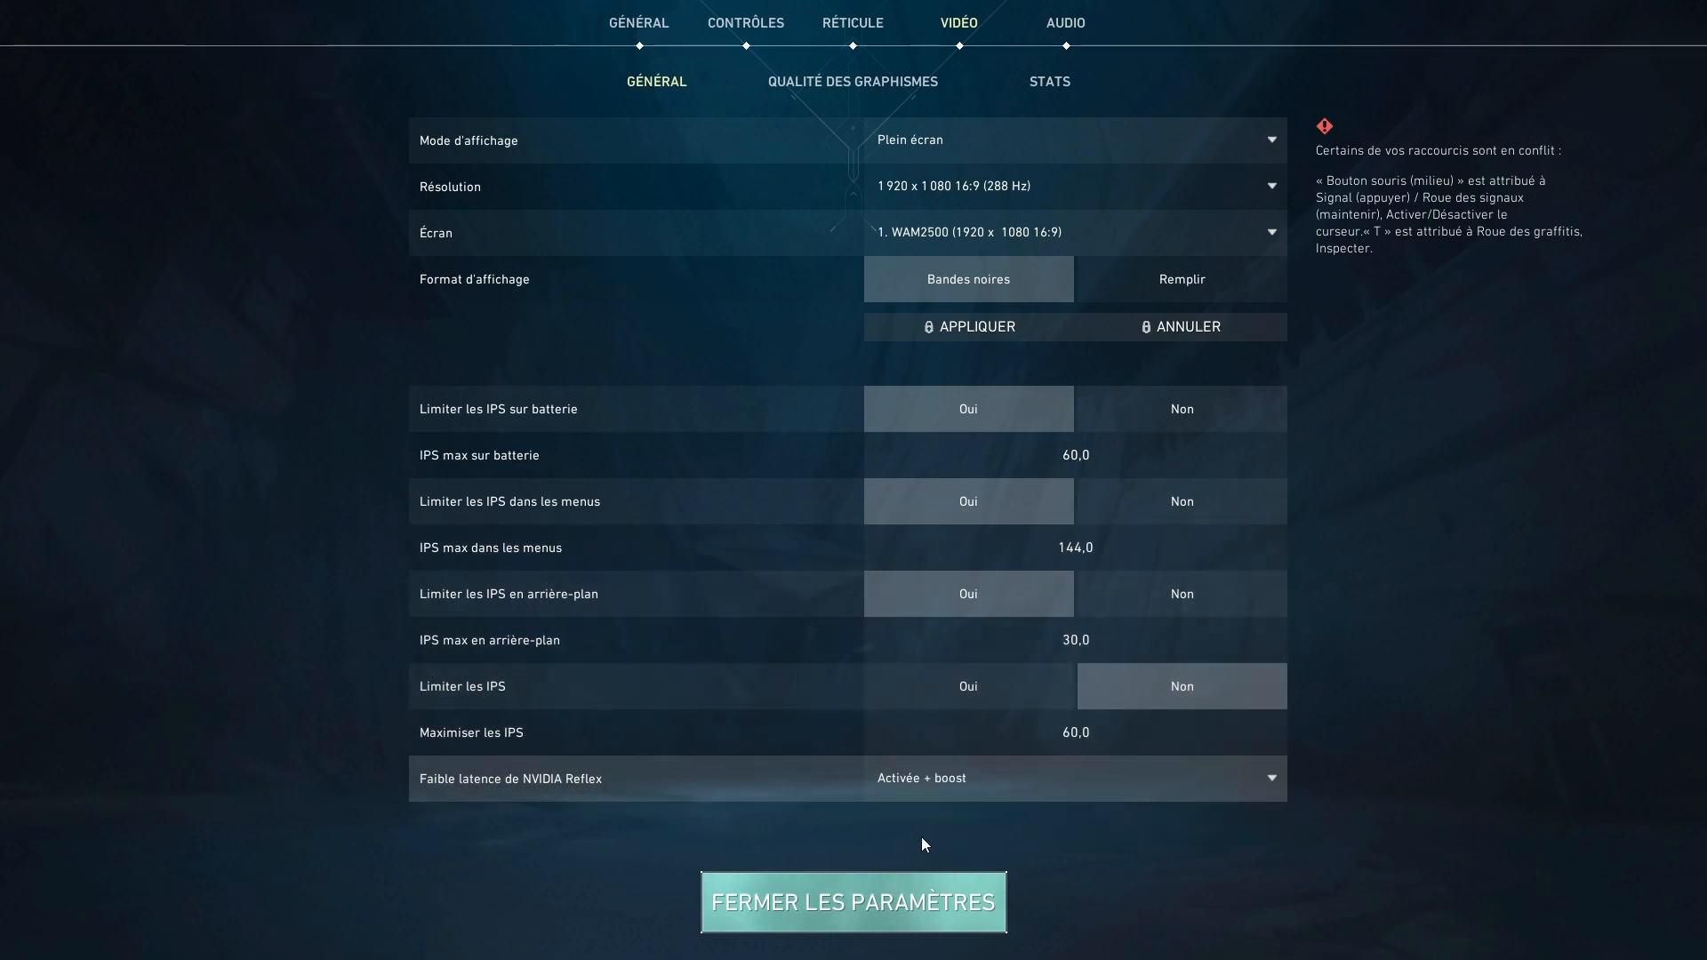
# Review the video graphics quality options and the performance statistics display options.
pyautogui.click(885, 89)
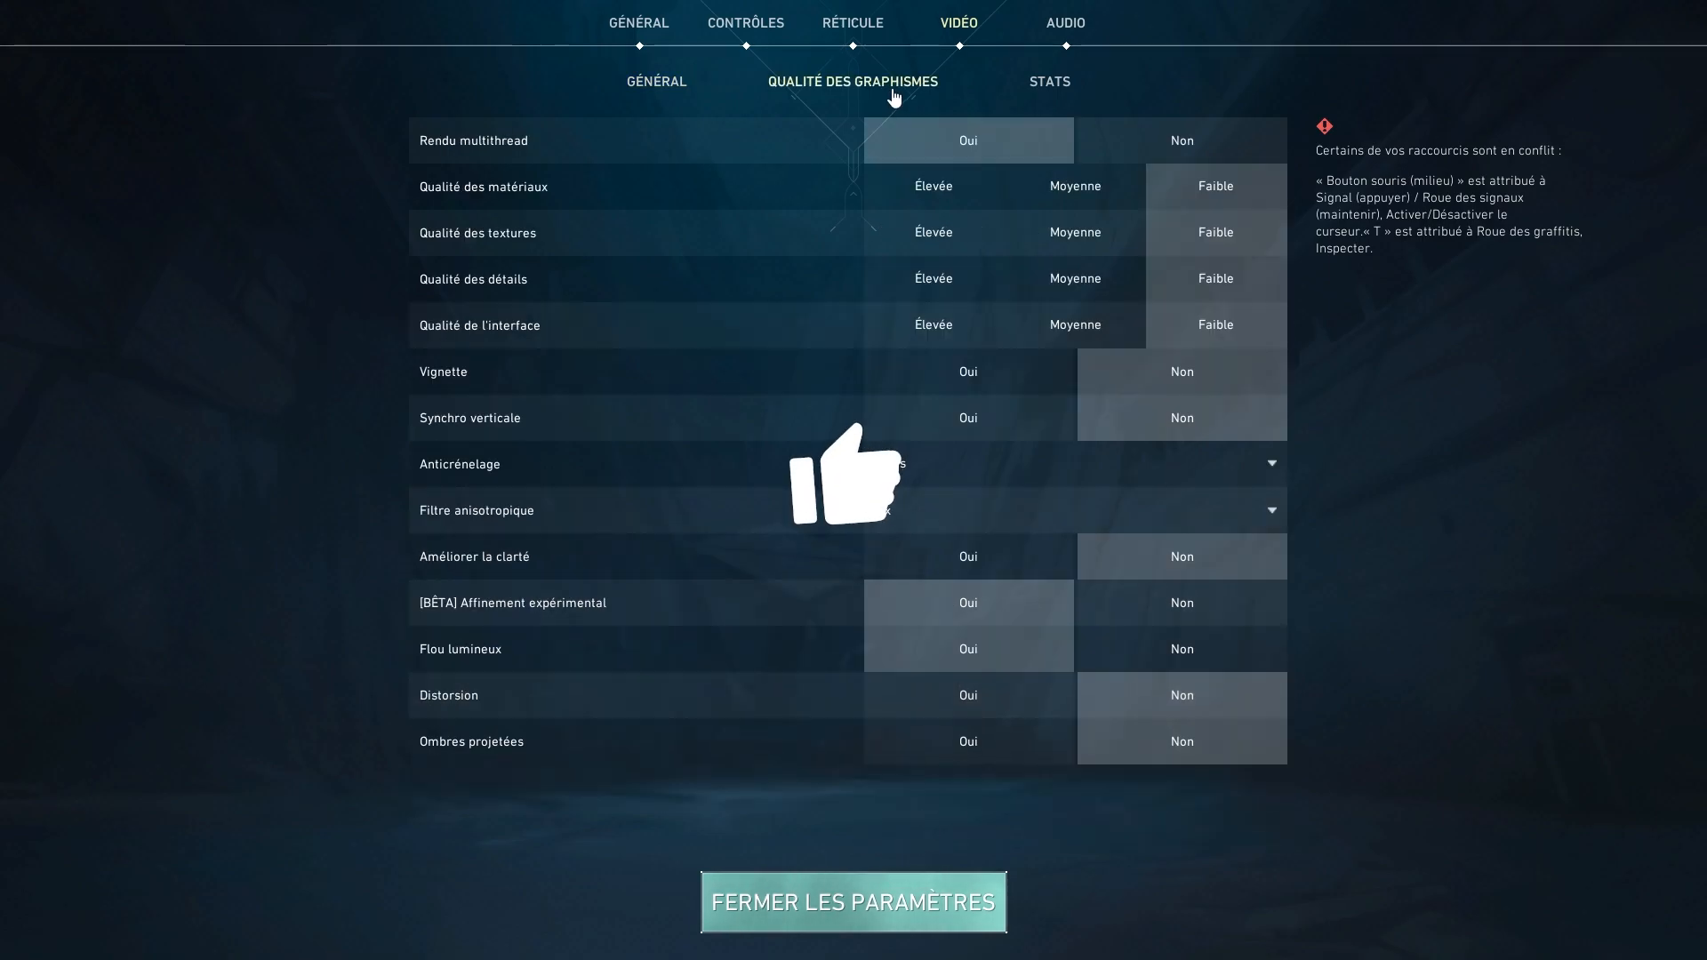
pyautogui.moveTo(496, 155)
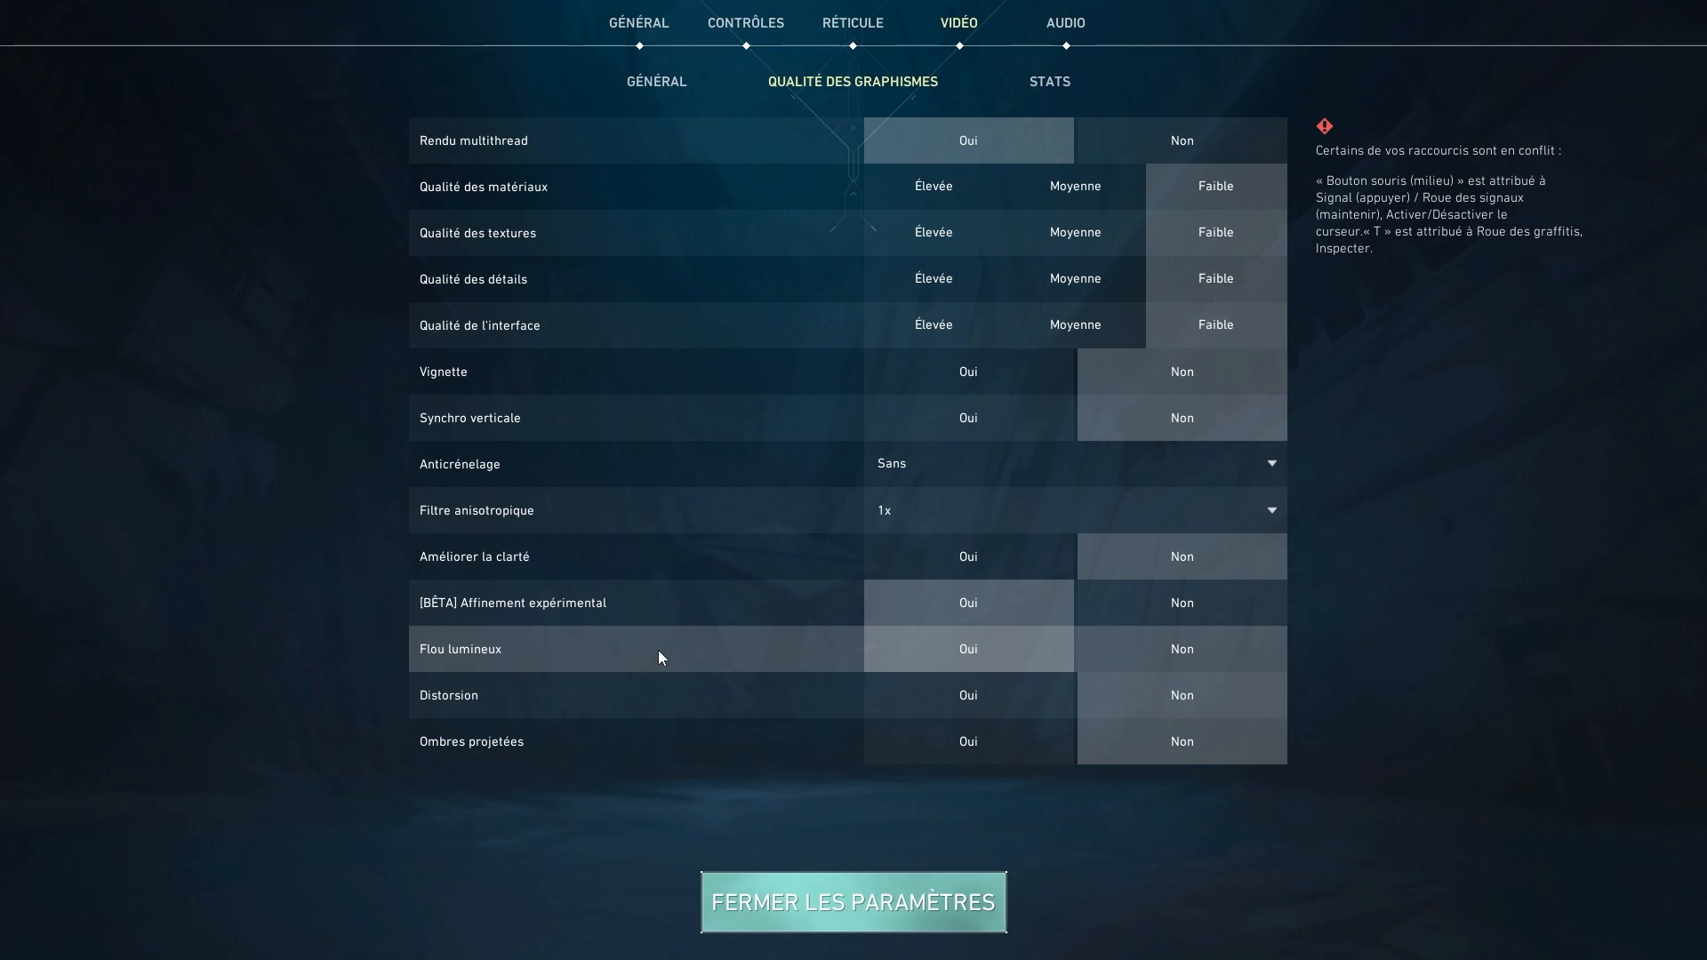
pyautogui.moveTo(456, 655)
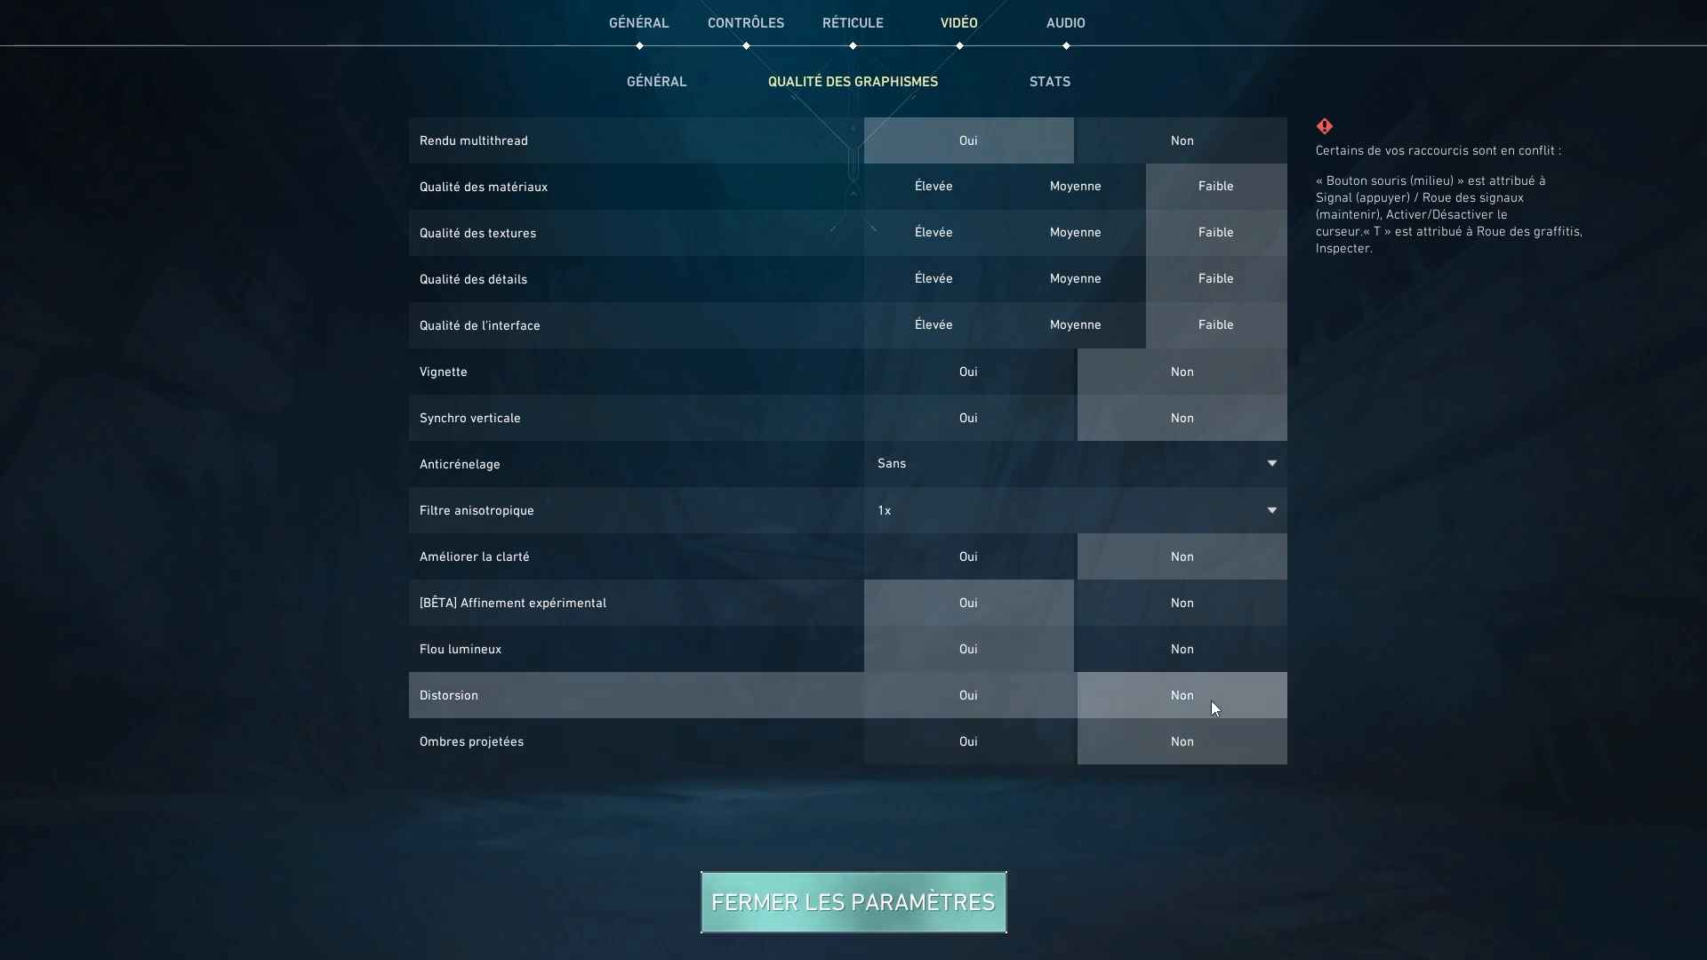
pyautogui.click(1049, 89)
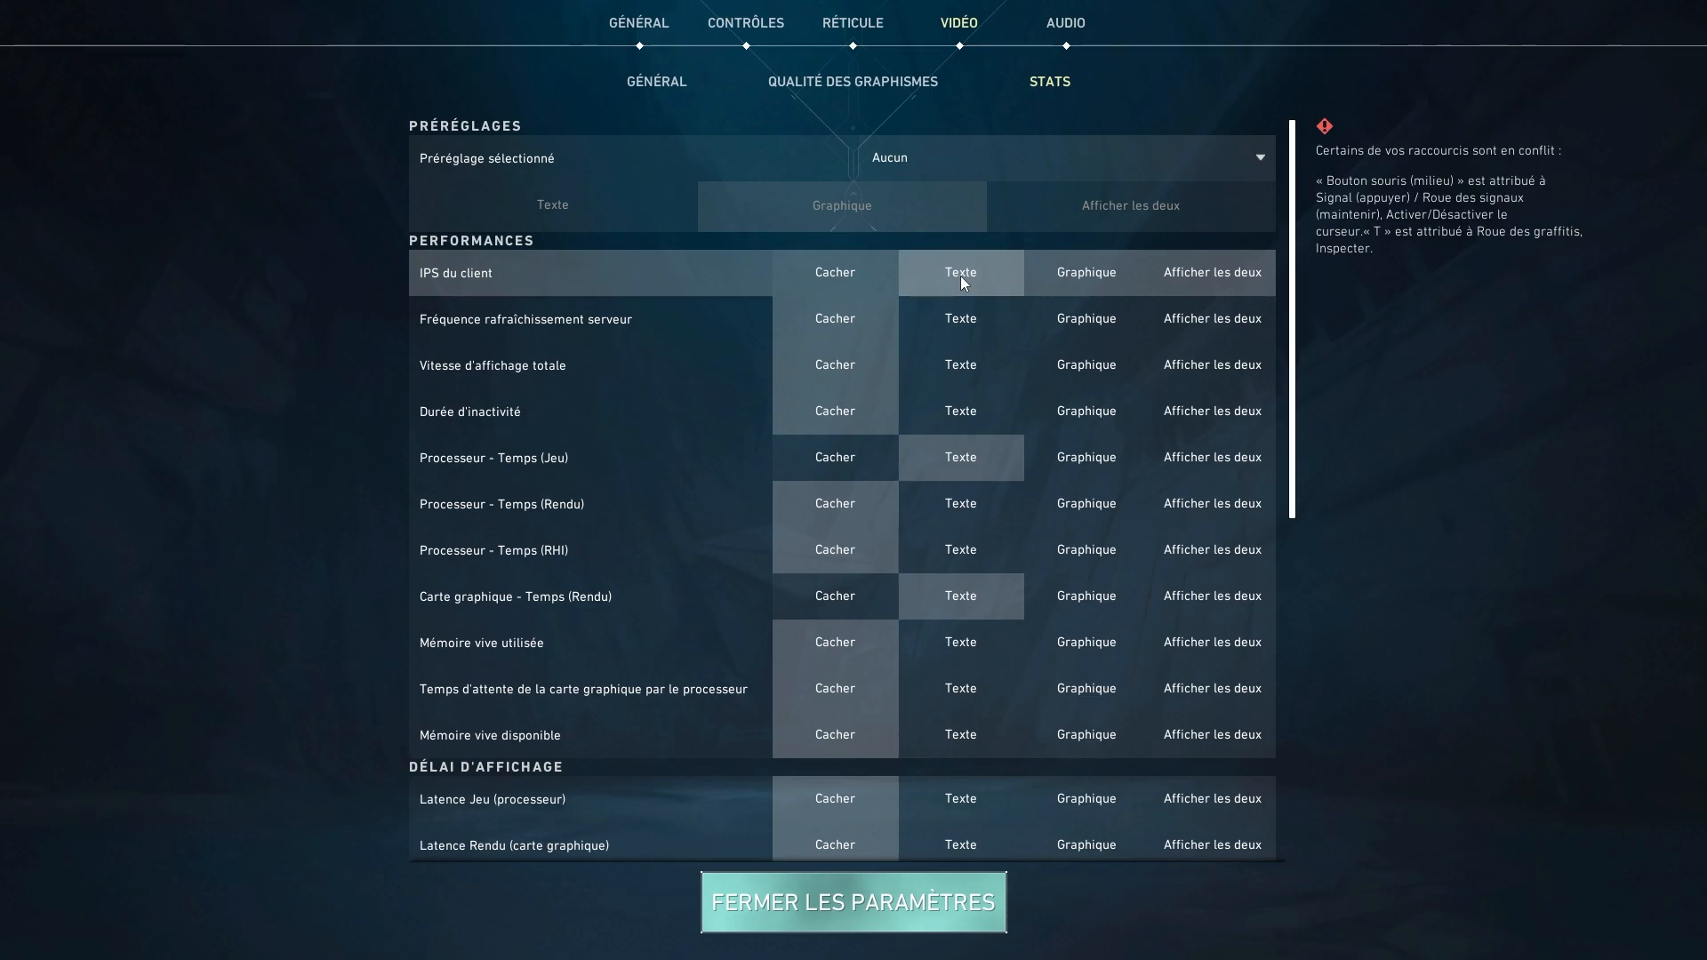
# Set the speaker configuration to Stéréo in the audio settings.
pyautogui.click(1071, 24)
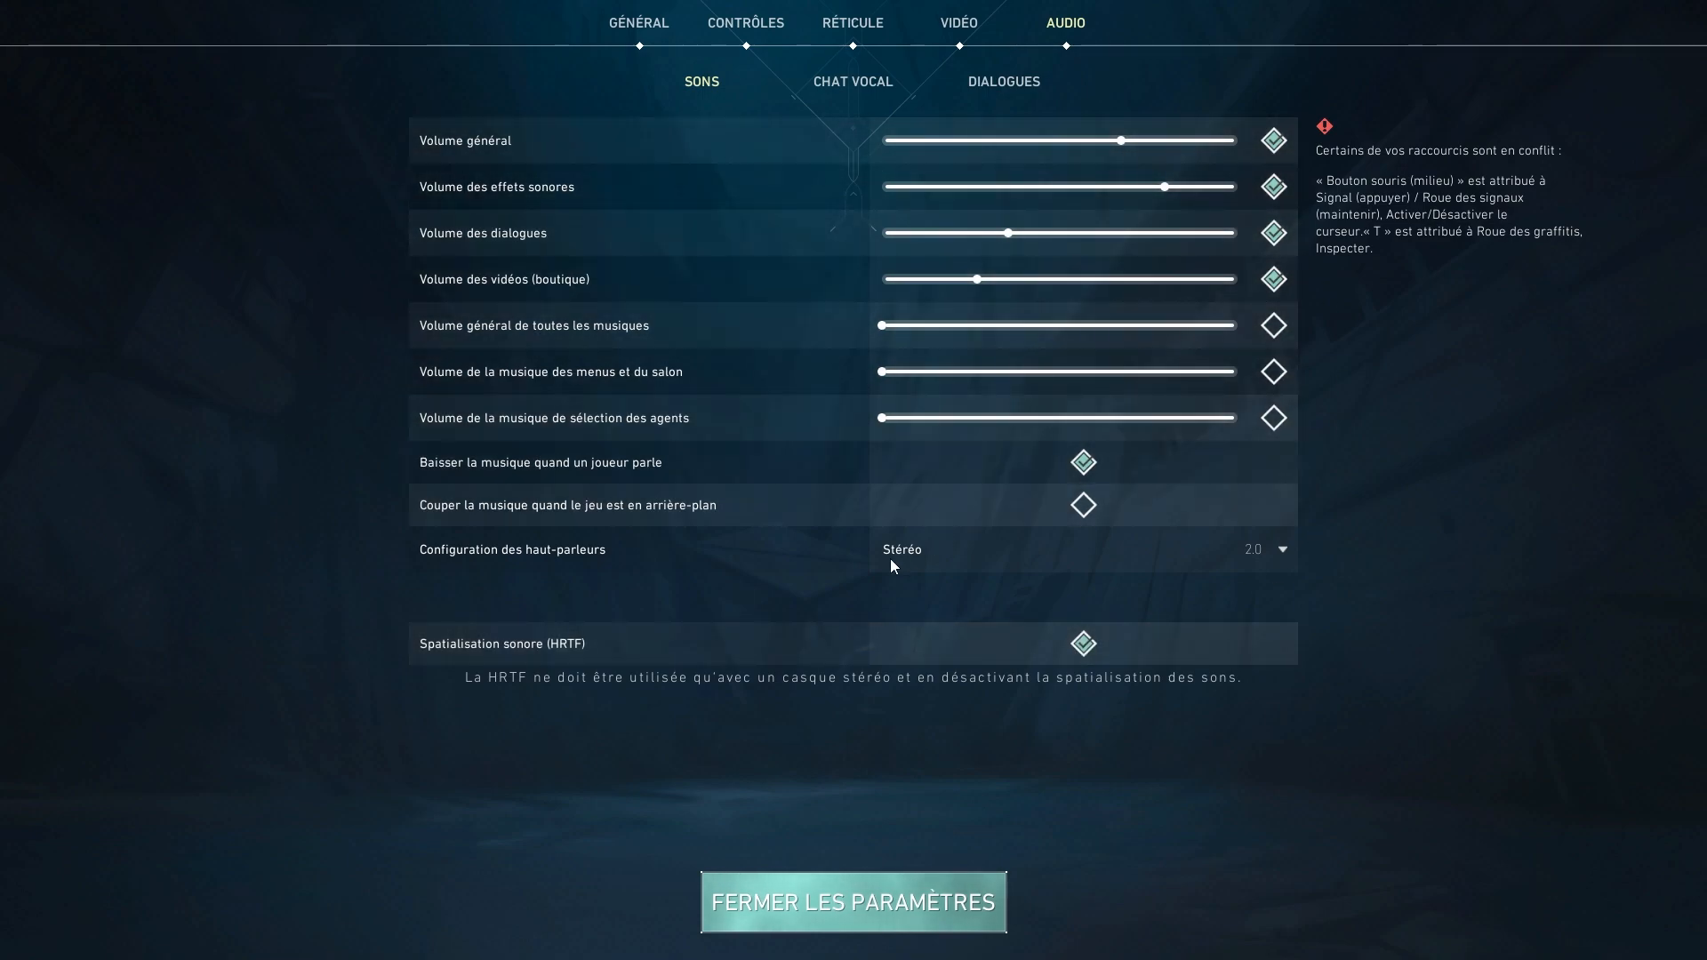
pyautogui.click(1218, 560)
pyautogui.click(892, 602)
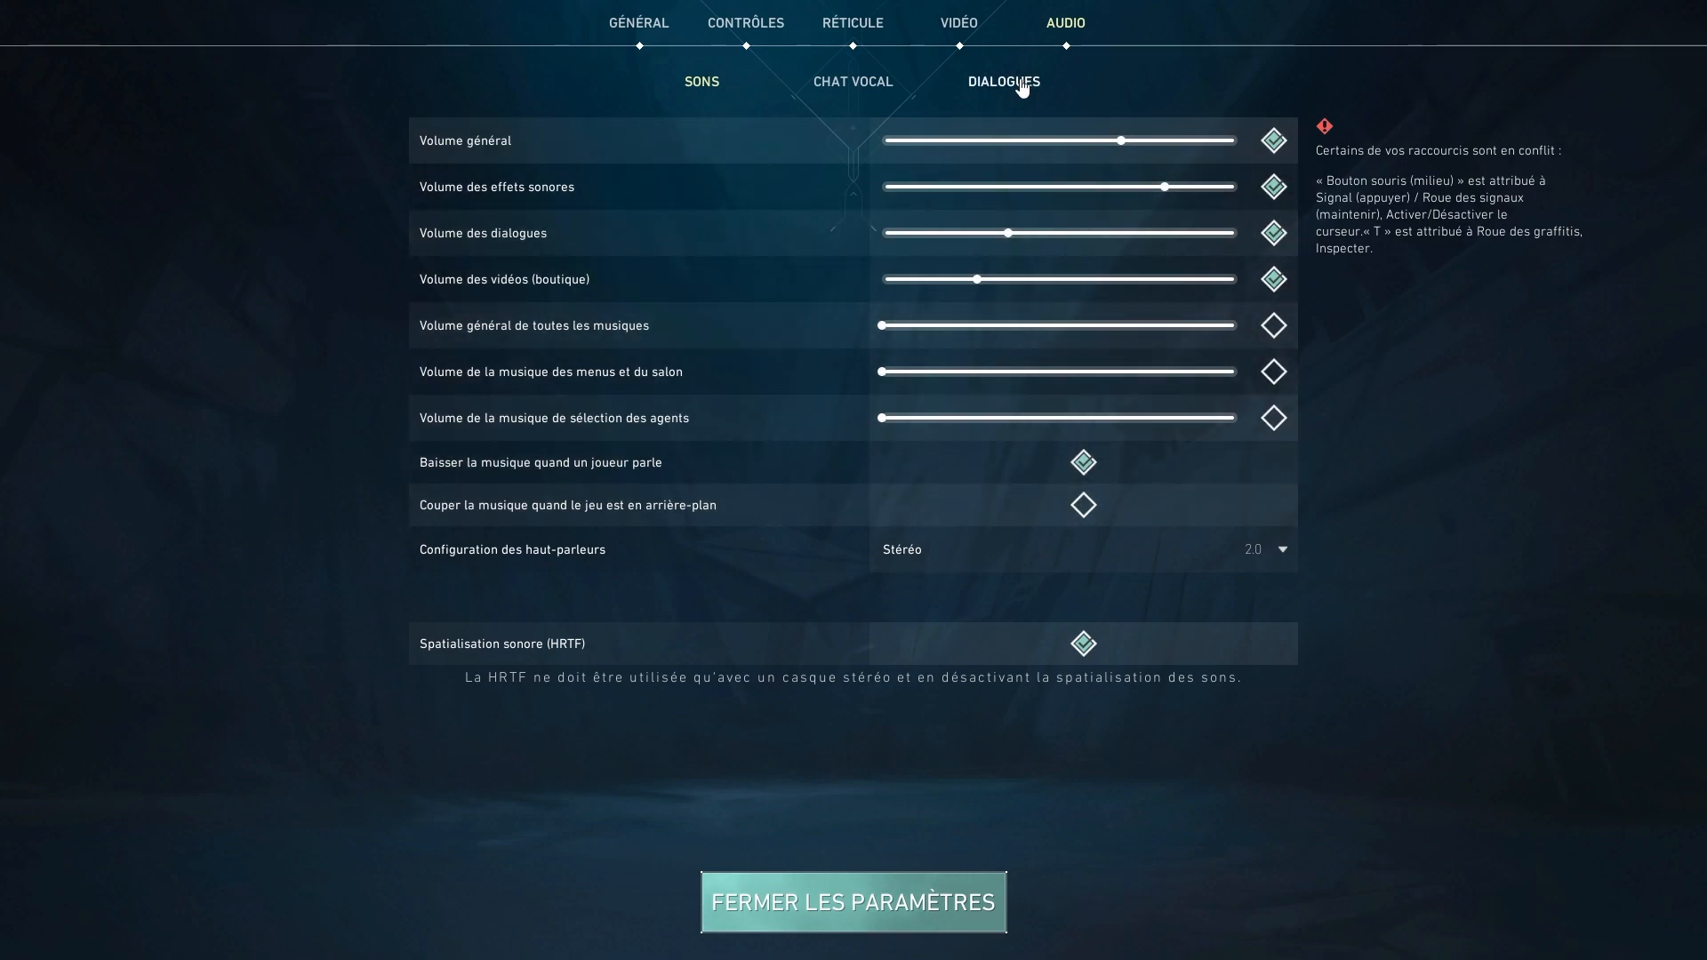
pyautogui.click(902, 89)
# Switch to Windows, search for "option d'al" and open the power options with the additional power plans shown.
pyautogui.press('super')
pyautogui.write('op')
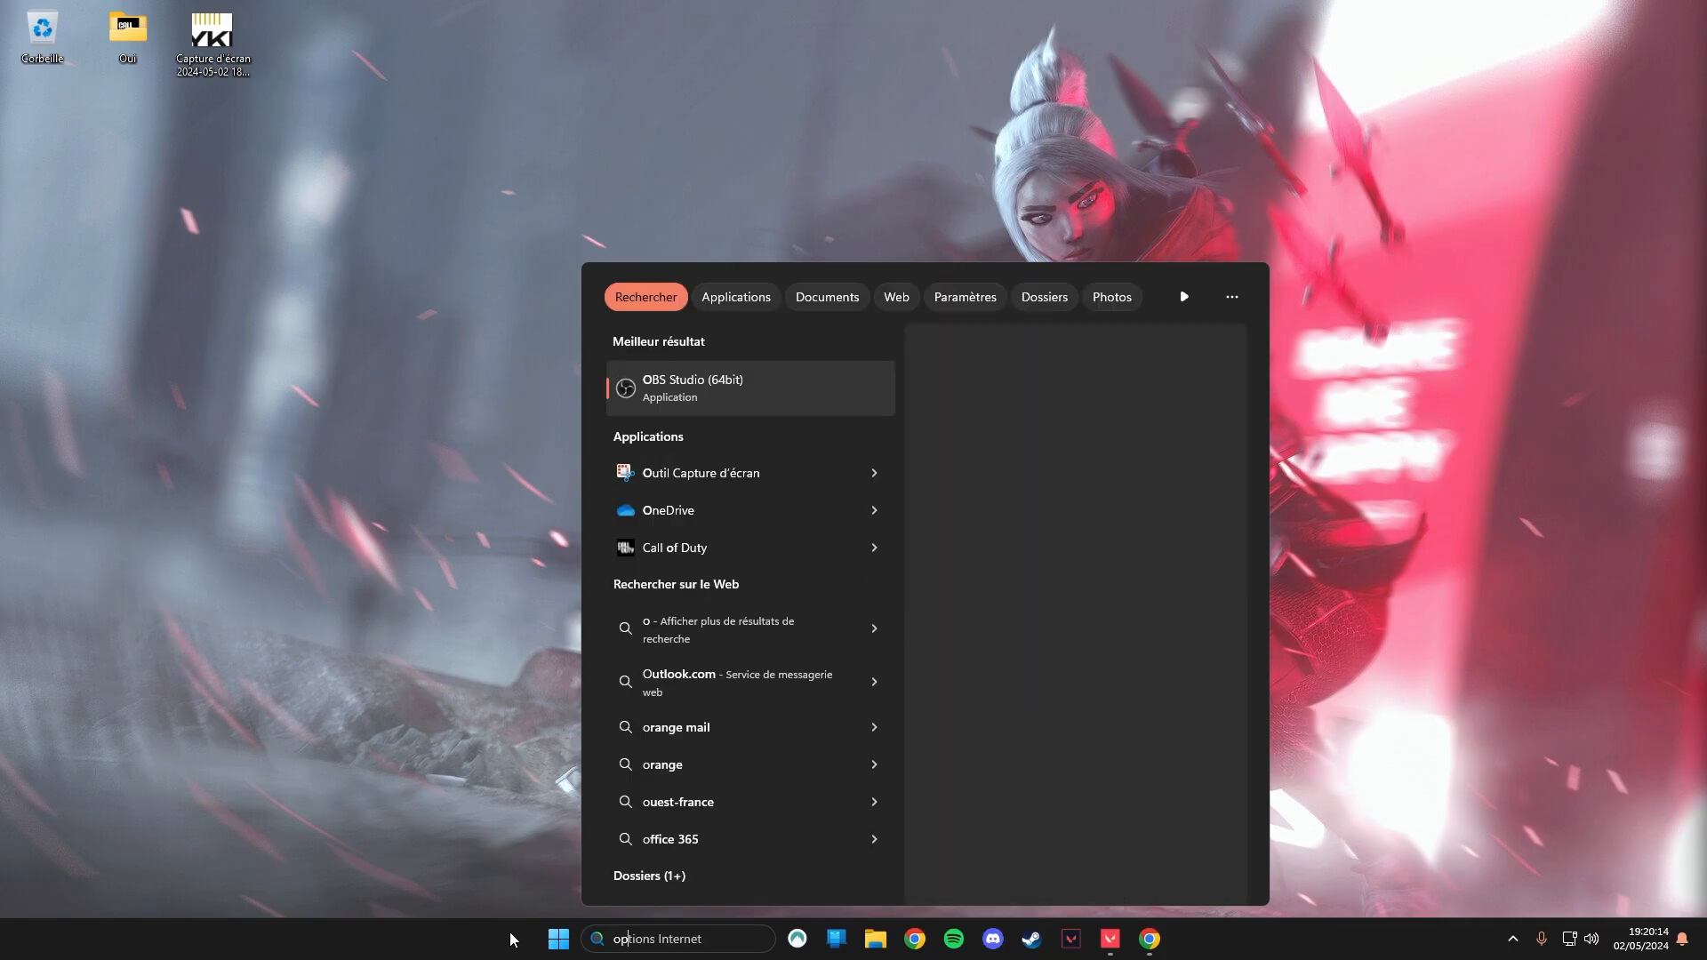
pyautogui.write("tion d'al")
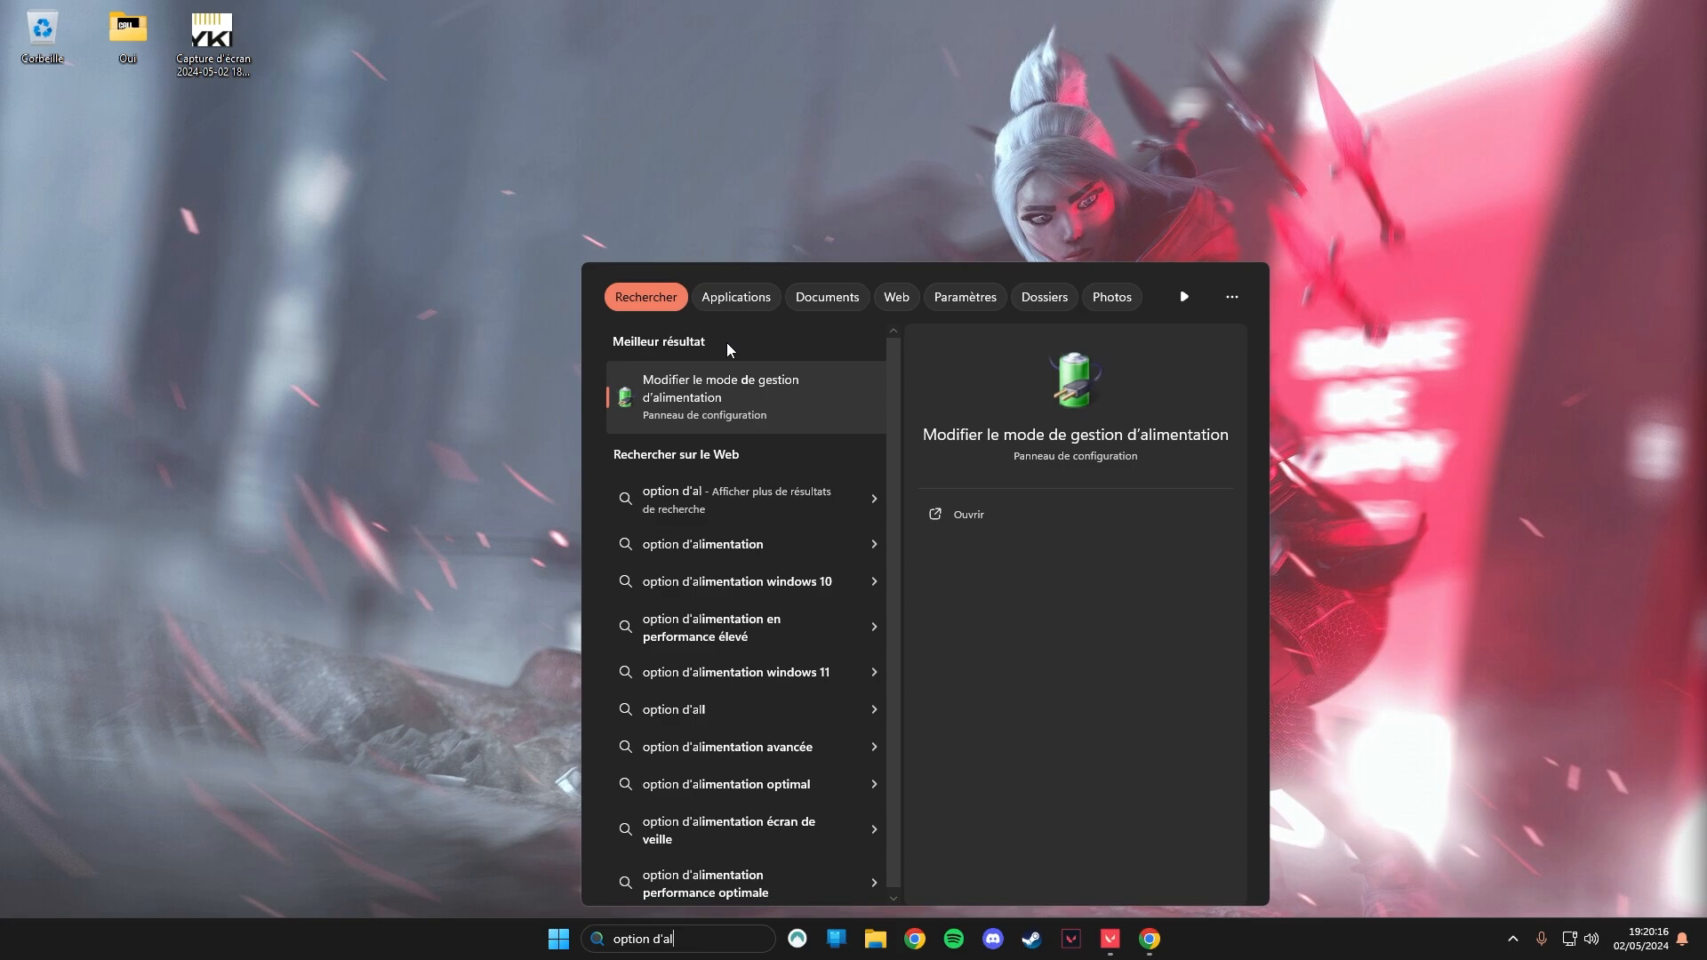
pyautogui.click(707, 421)
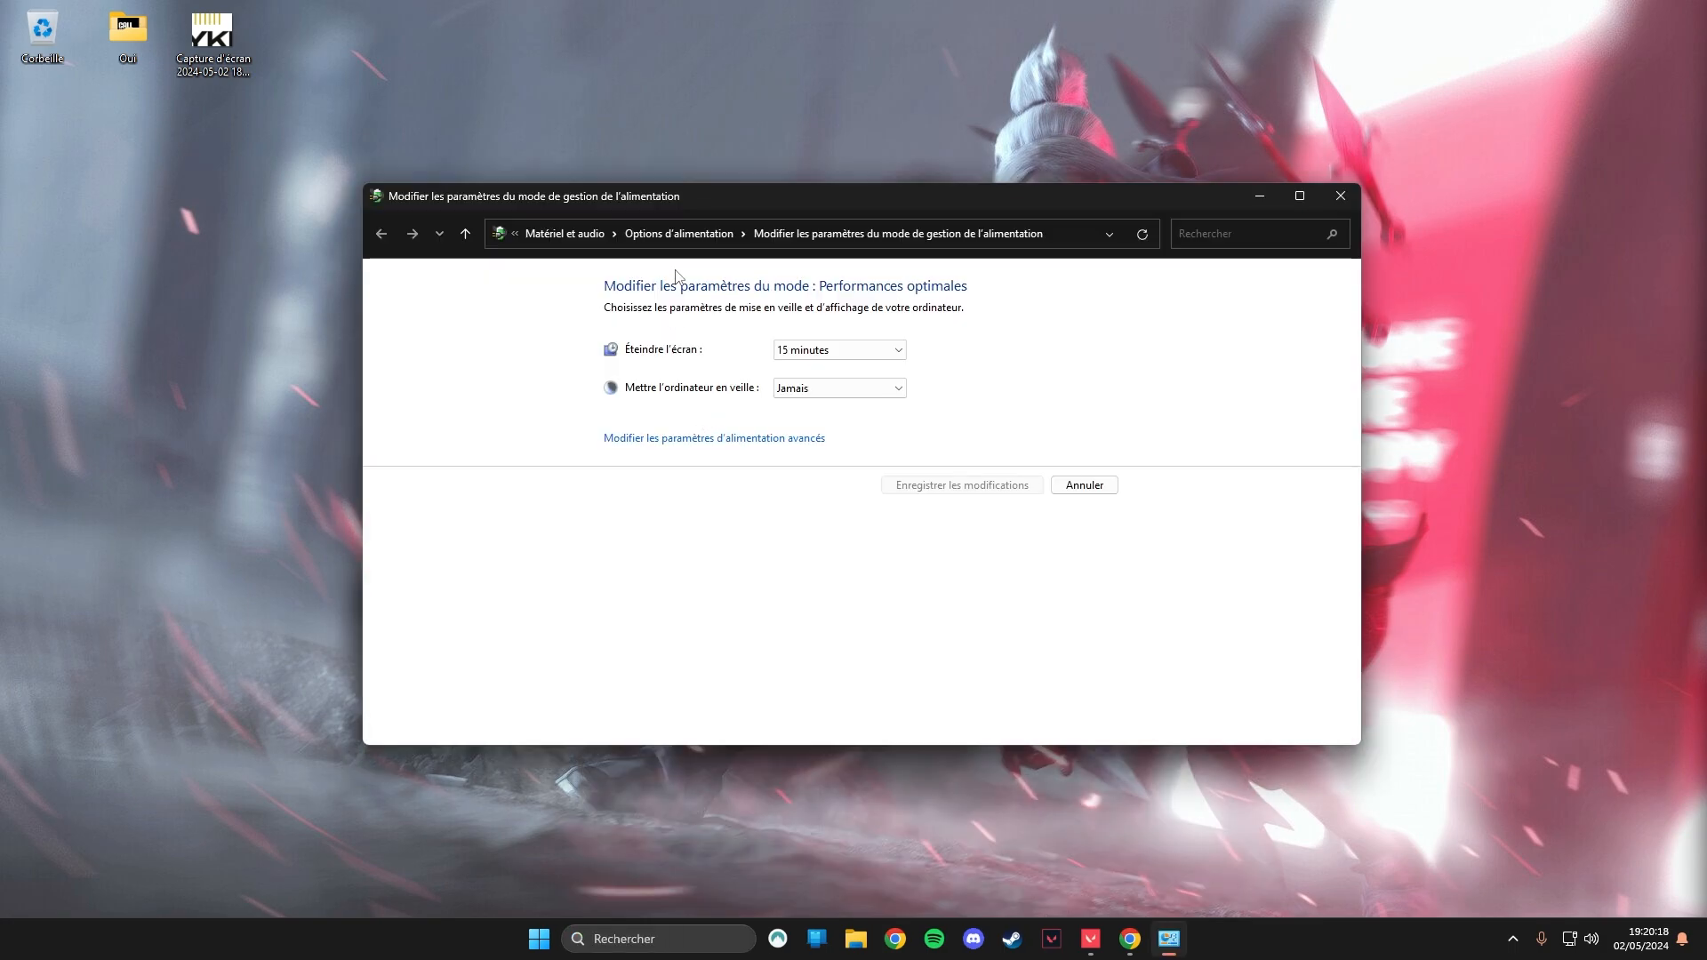
pyautogui.click(676, 235)
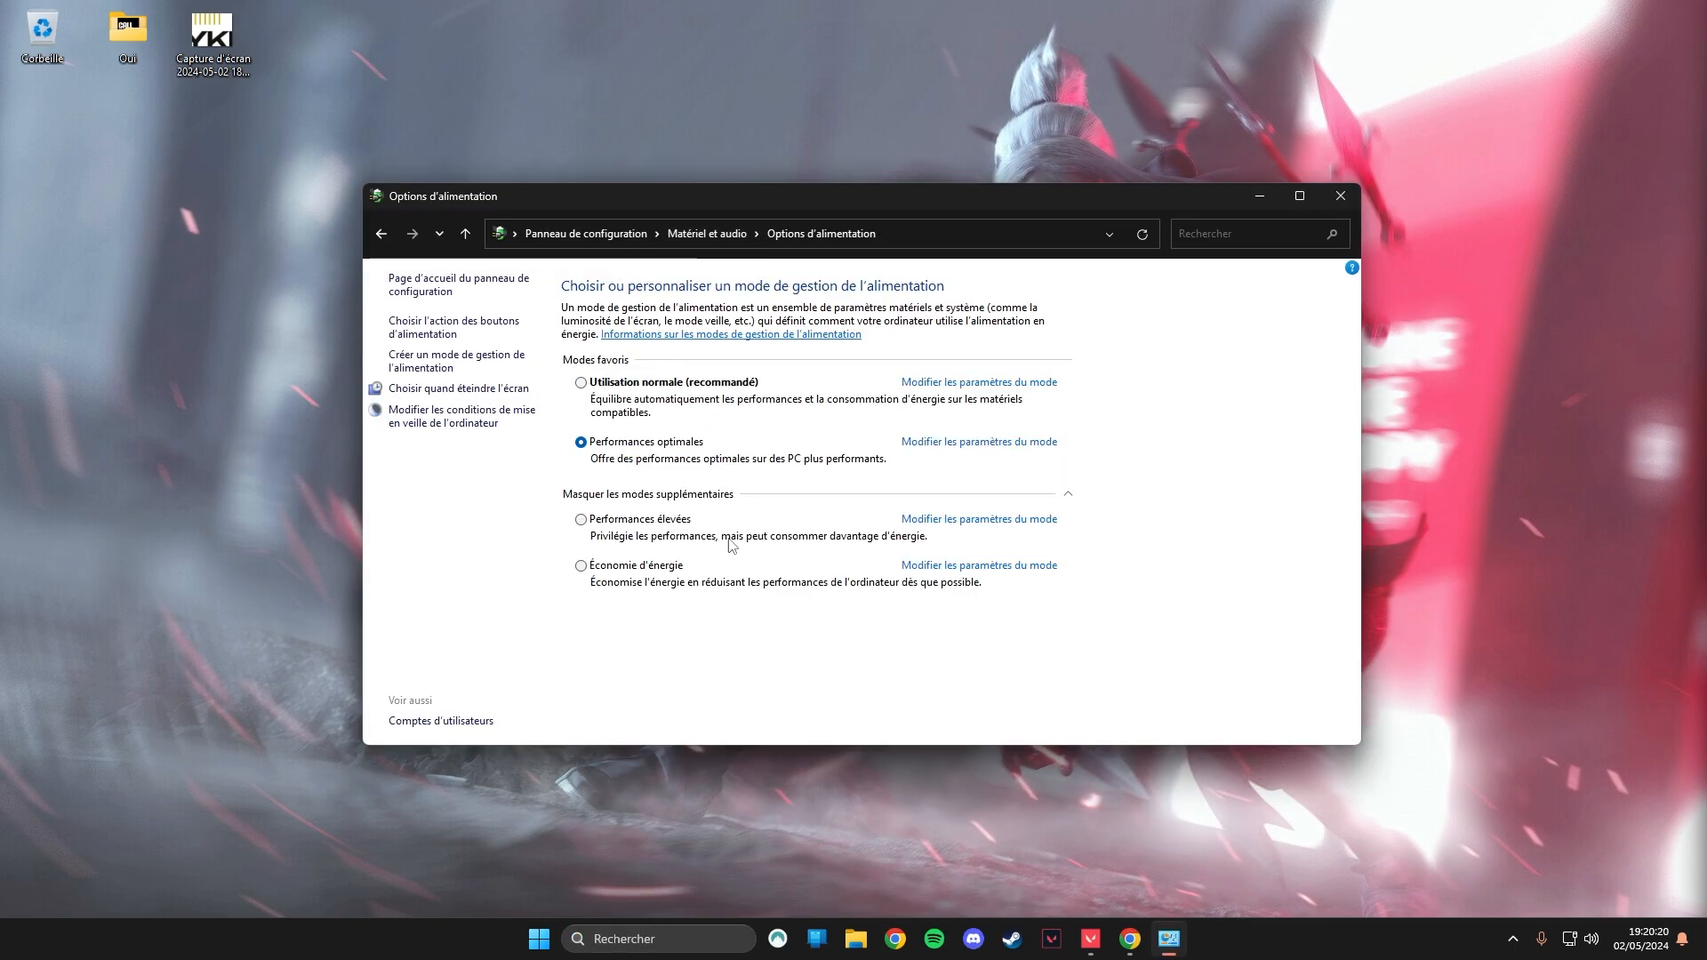
pyautogui.click(653, 501)
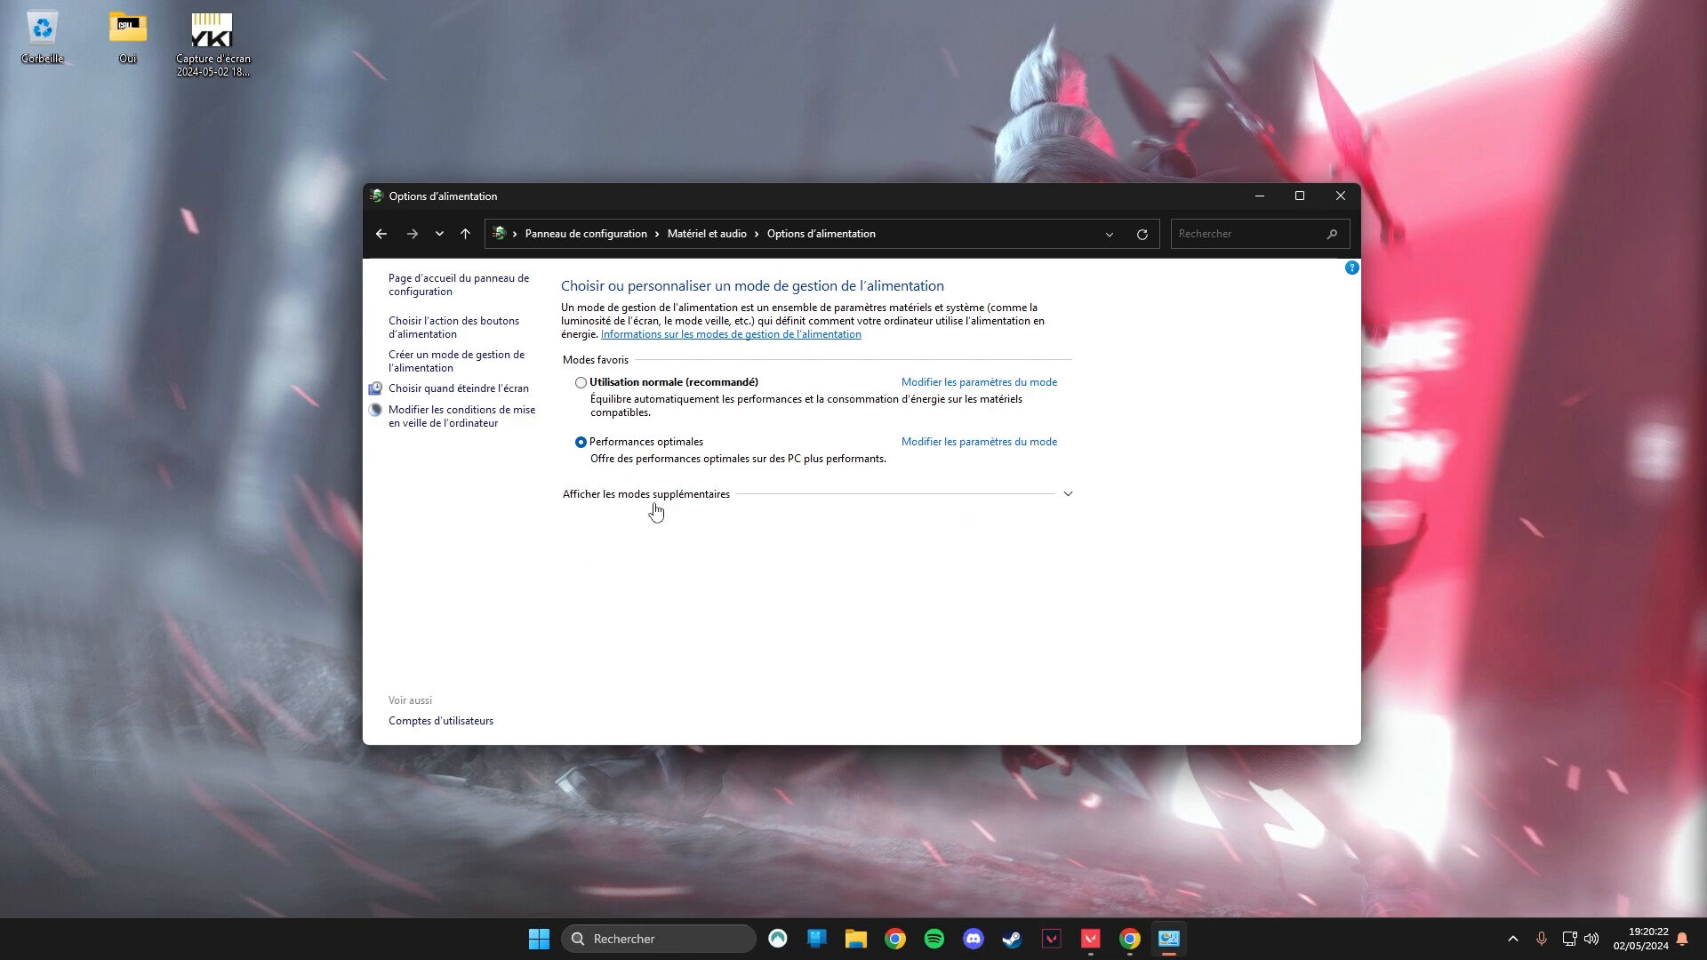
pyautogui.click(656, 502)
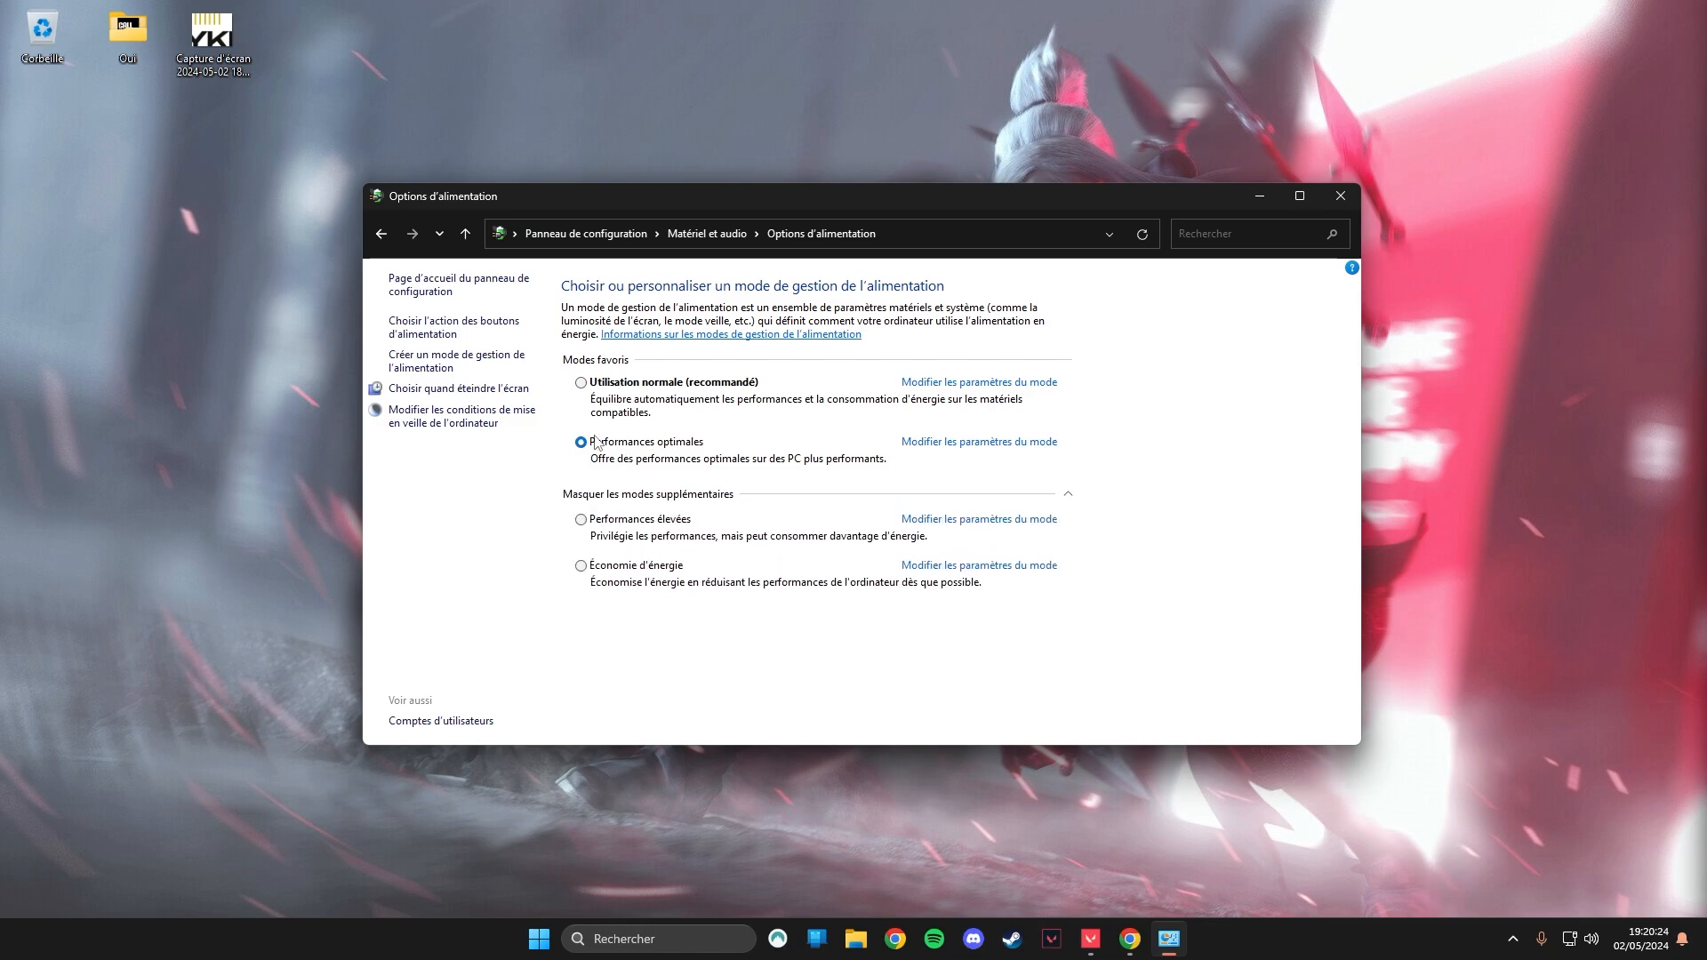
# Open a command prompt and run powercfg -duplicatescheme e9a42b02-d5df-448d-aa00-03f14749eb61.
pyautogui.click(674, 932)
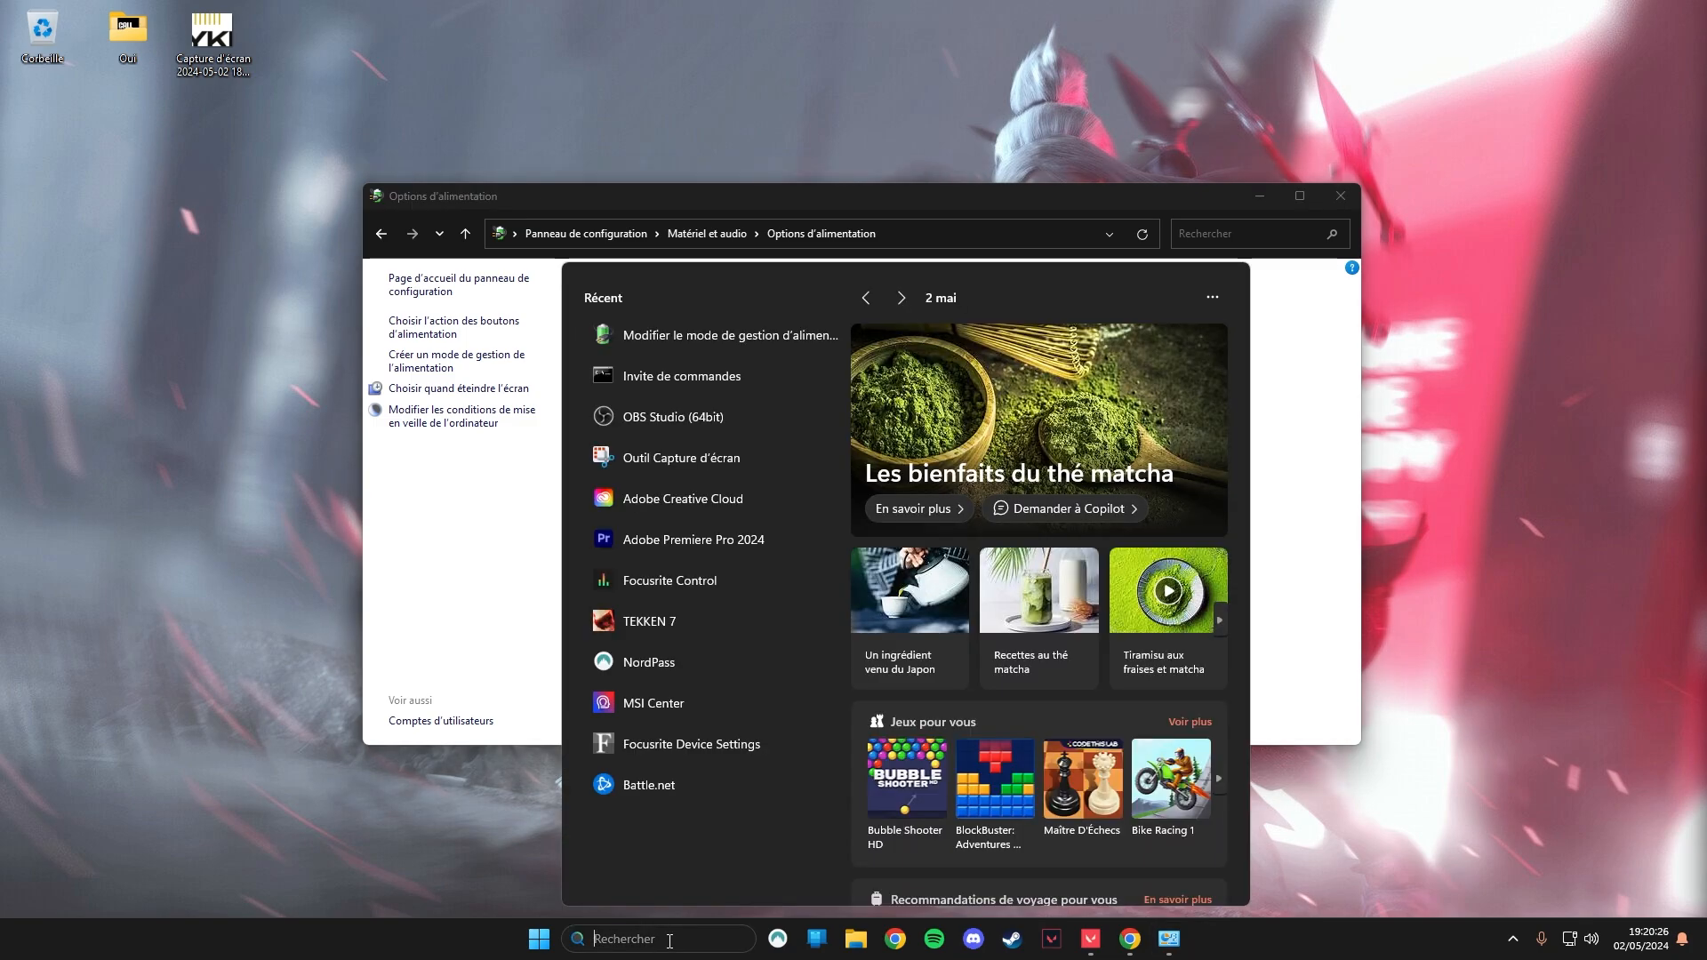
pyautogui.write('cmd')
pyautogui.press('Return')
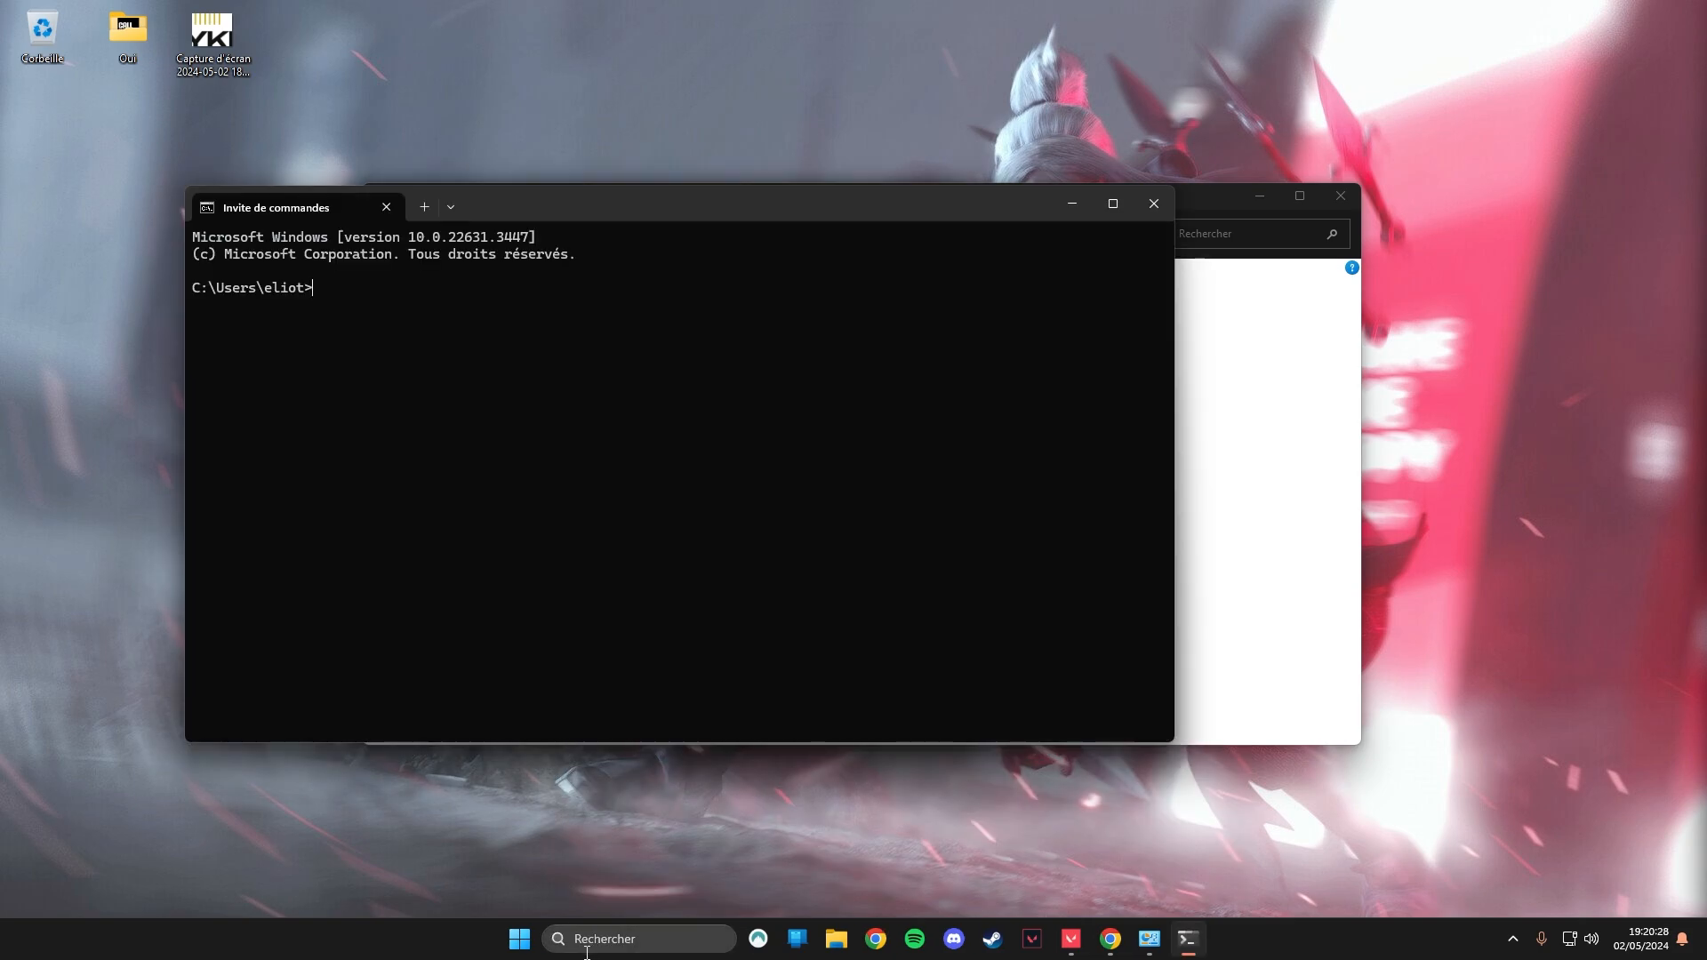
pyautogui.write('powercfg -duplicatescheme e9a42b02-d5df-448d-aa00-03f14749eb61')
pyautogui.press('Return')
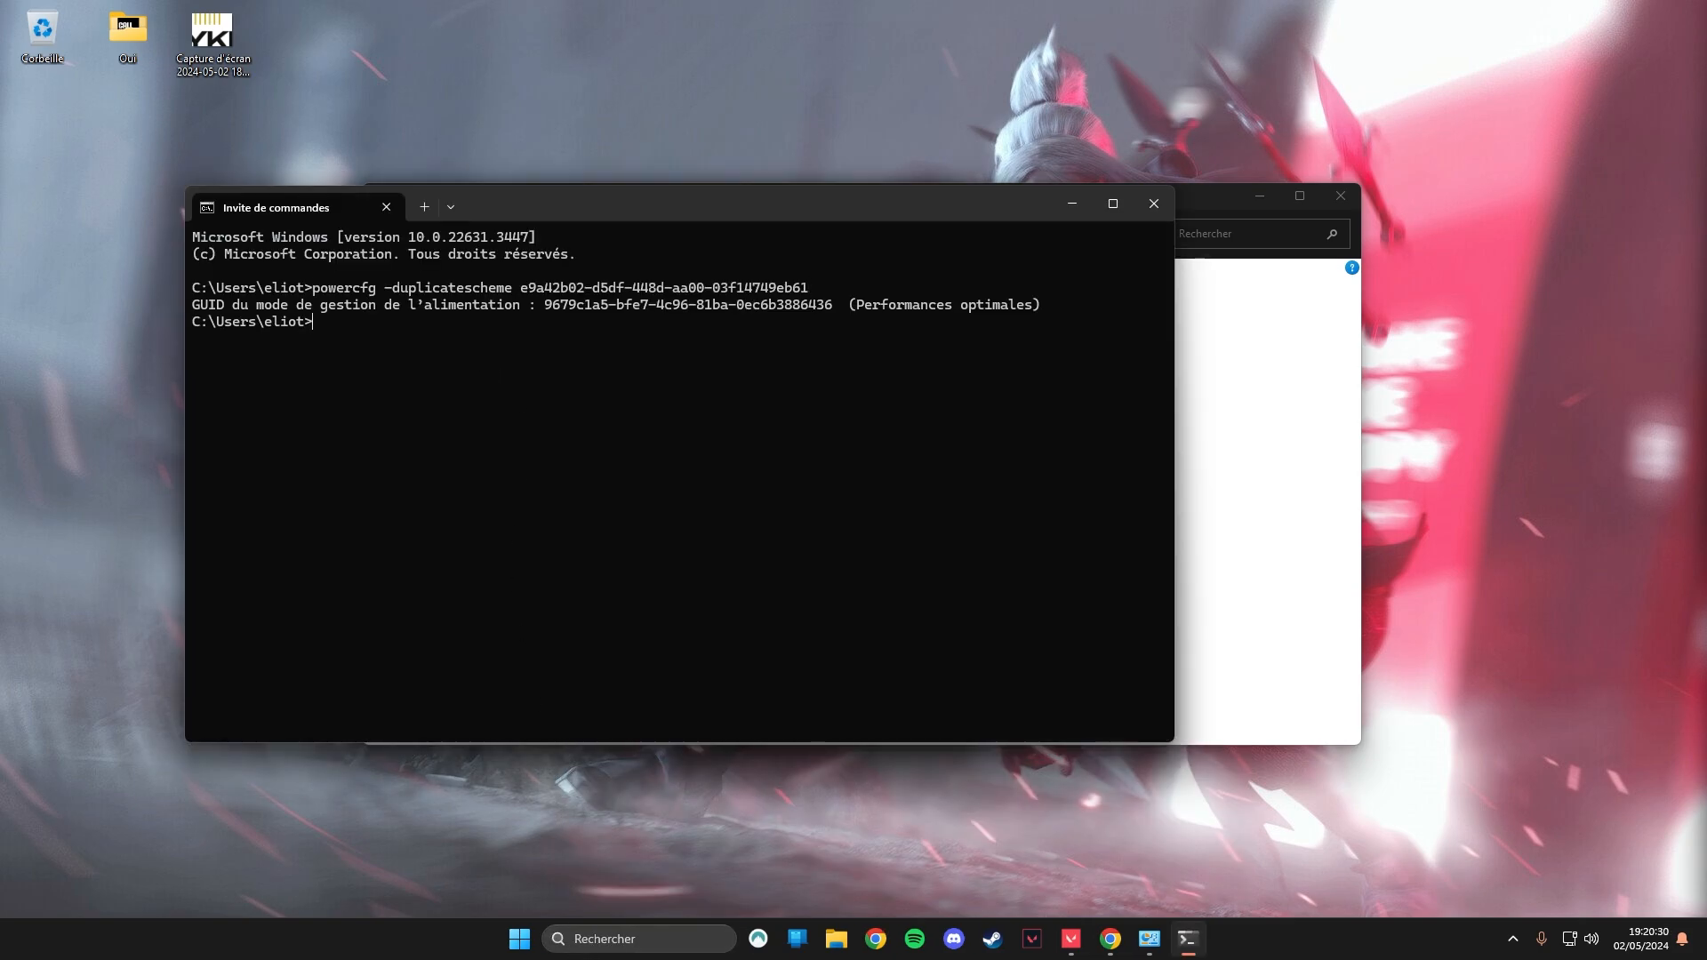
pyautogui.moveTo(194, 305); pyautogui.dragTo(685, 320)
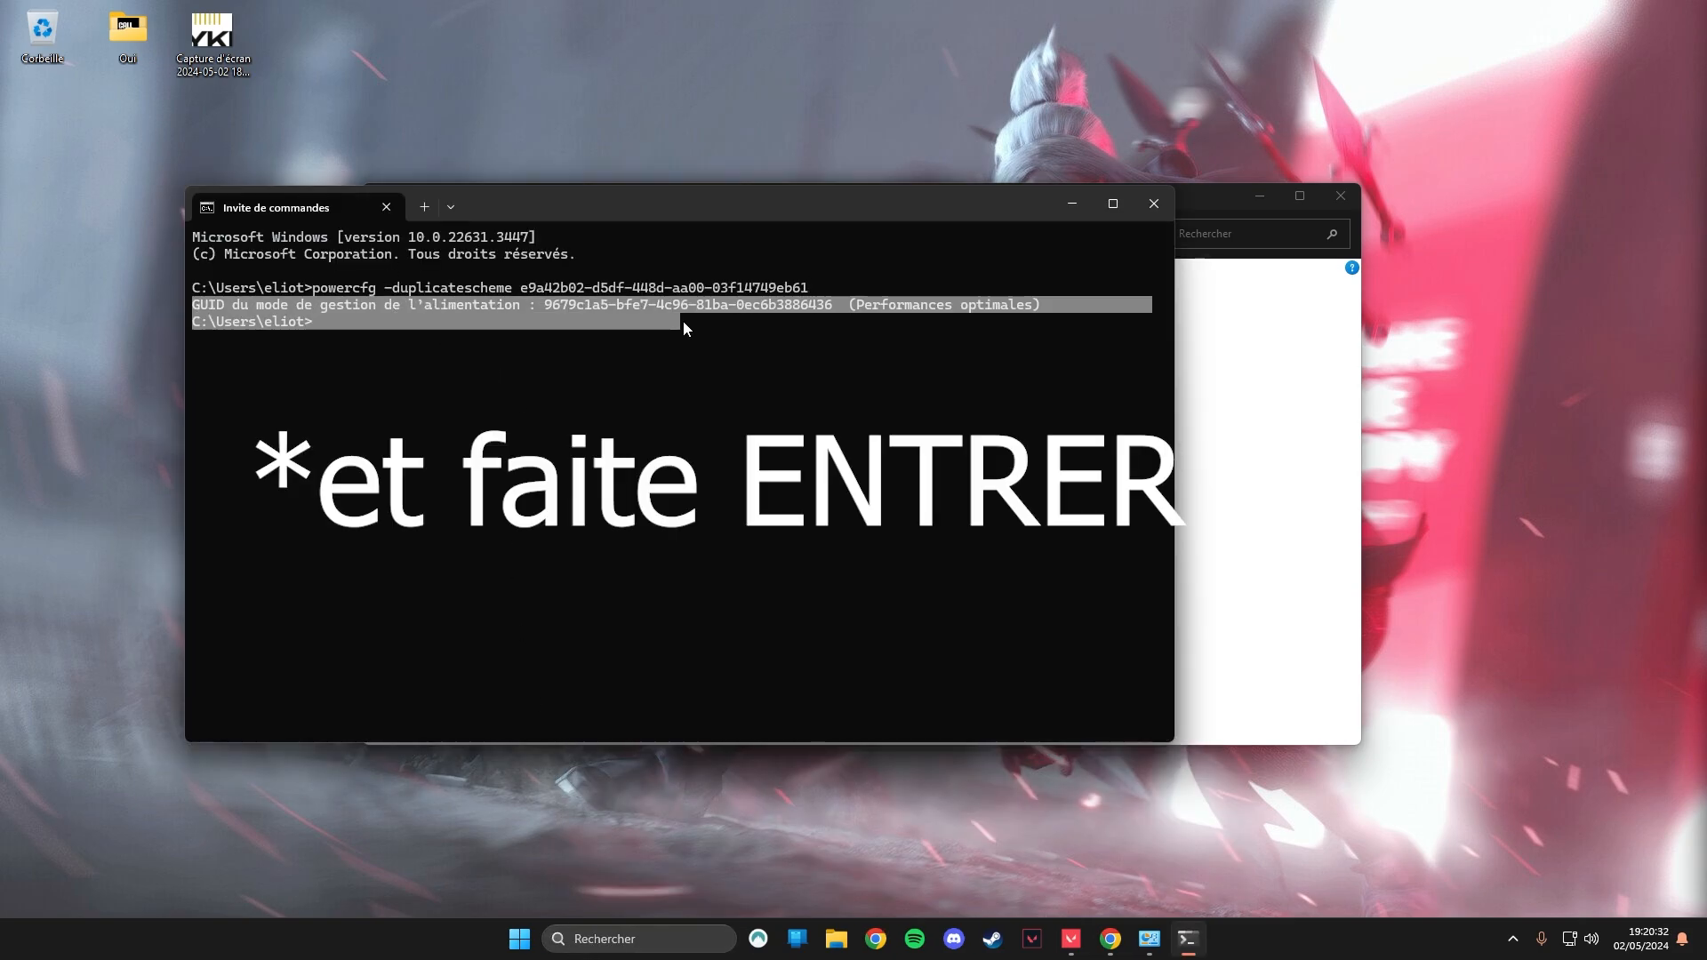
pyautogui.press('Return')
pyautogui.moveTo(861, 311); pyautogui.dragTo(1047, 345)
pyautogui.press('Return')
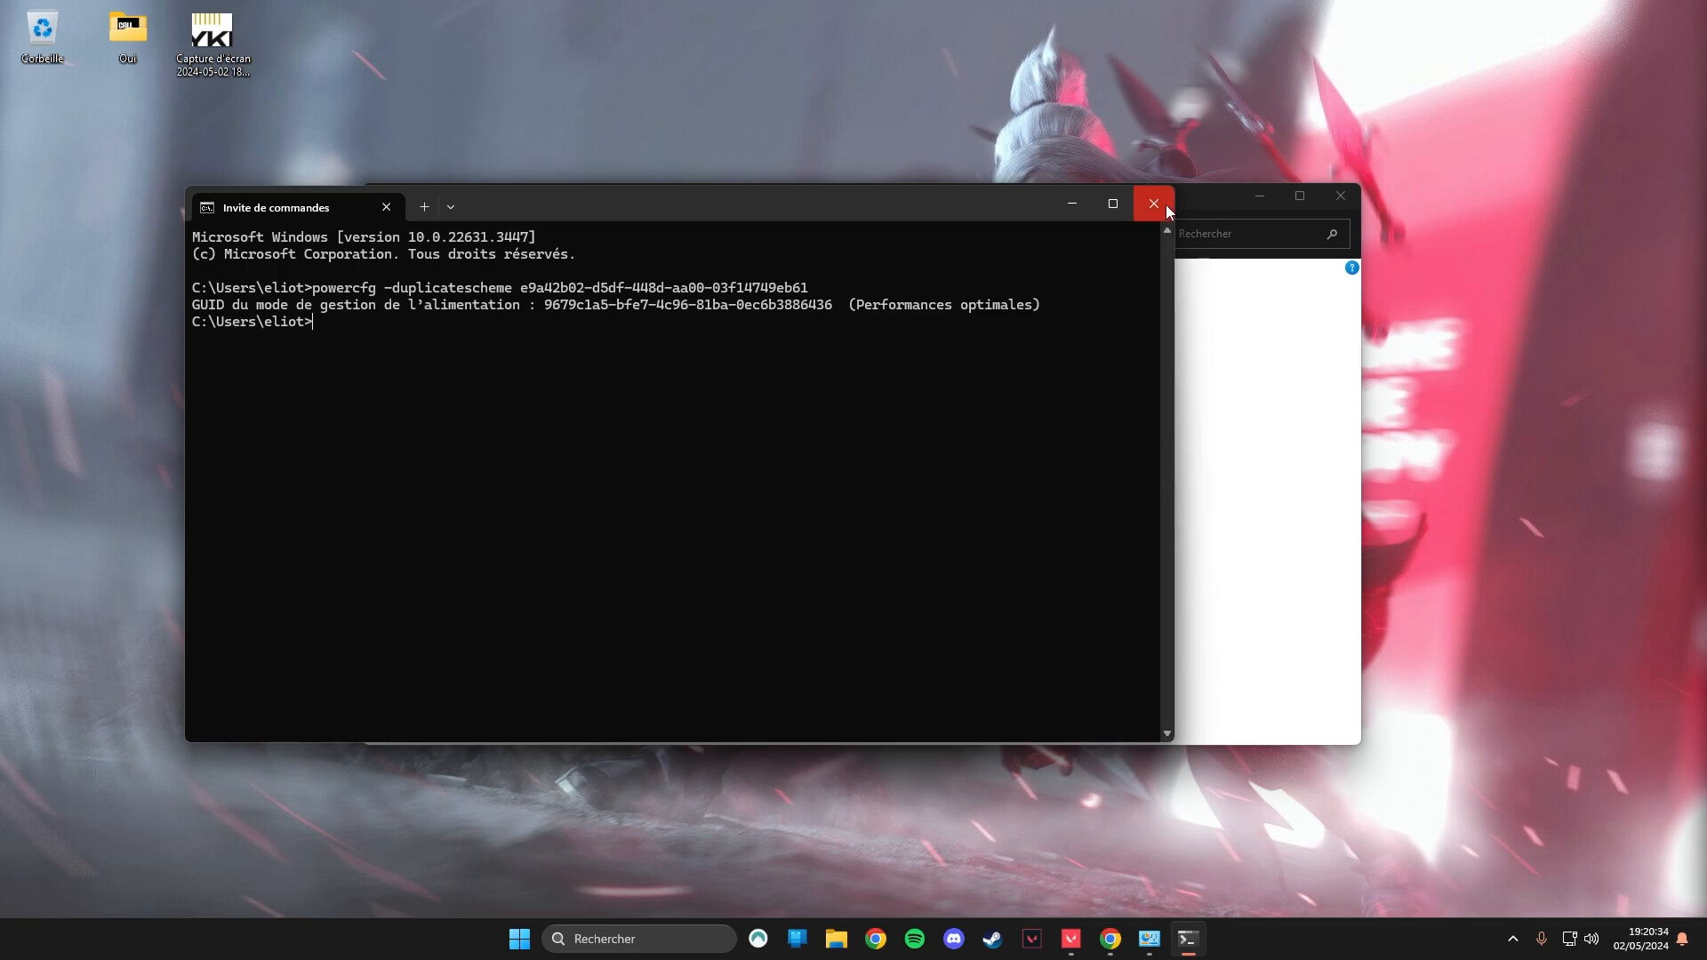
# Close the command prompt and refresh the power options to check the list of additional power plans.
pyautogui.click(1154, 203)
pyautogui.click(812, 236)
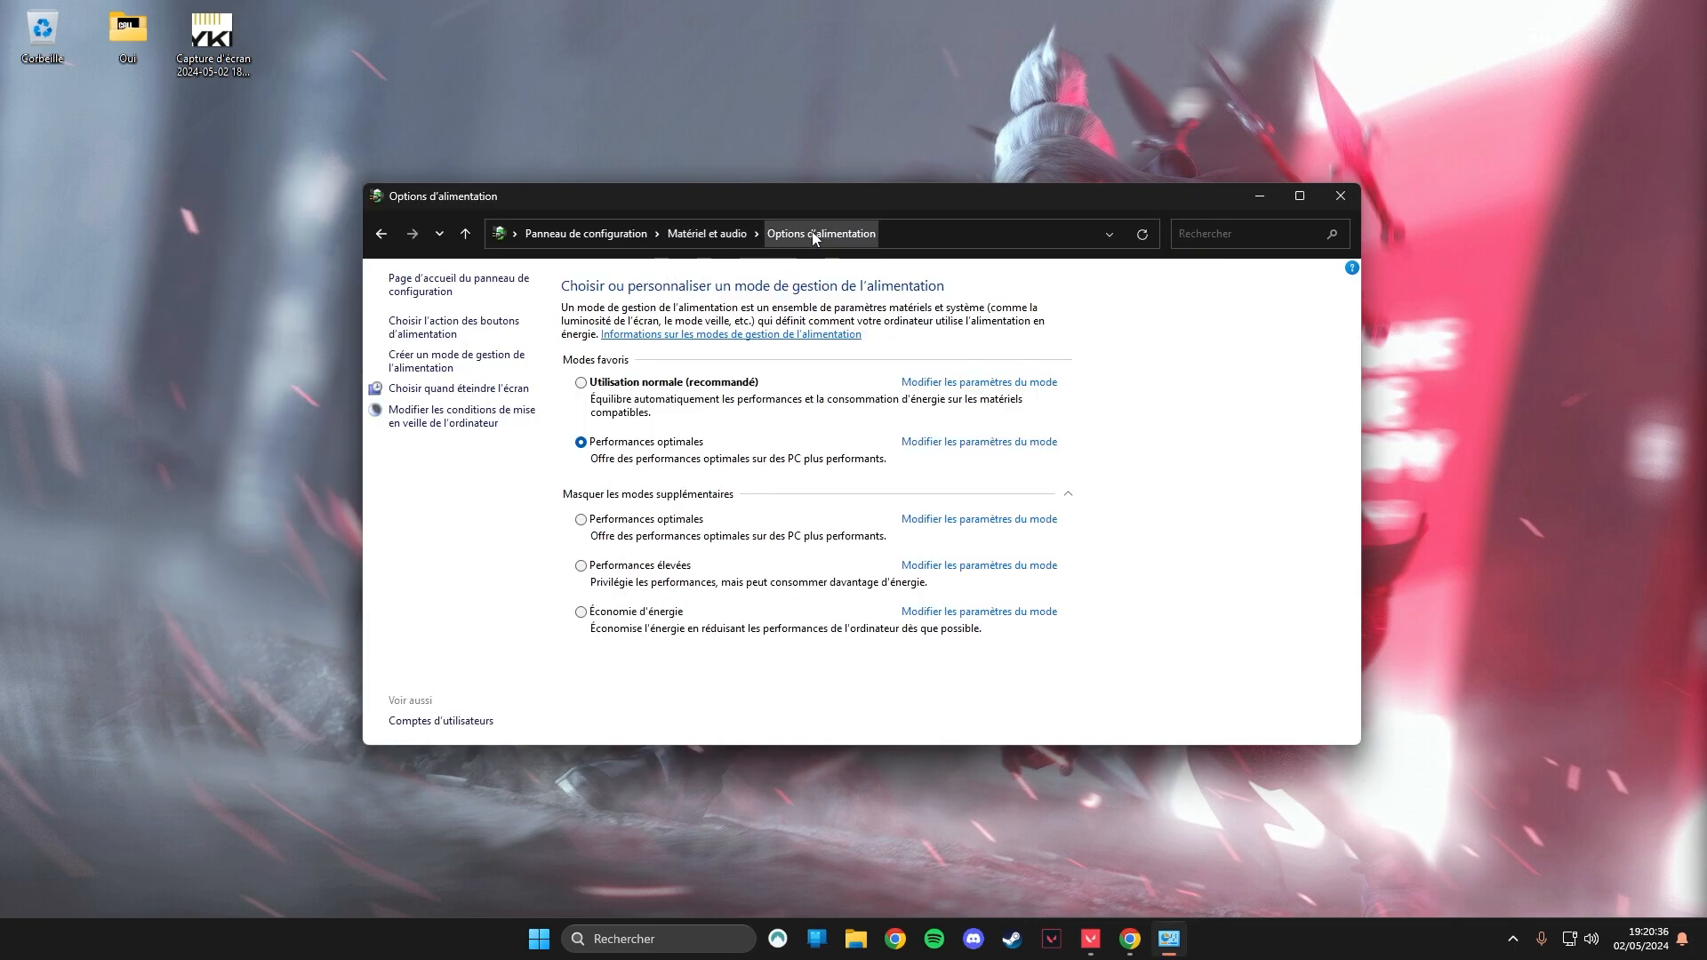
pyautogui.click(640, 495)
pyautogui.click(640, 494)
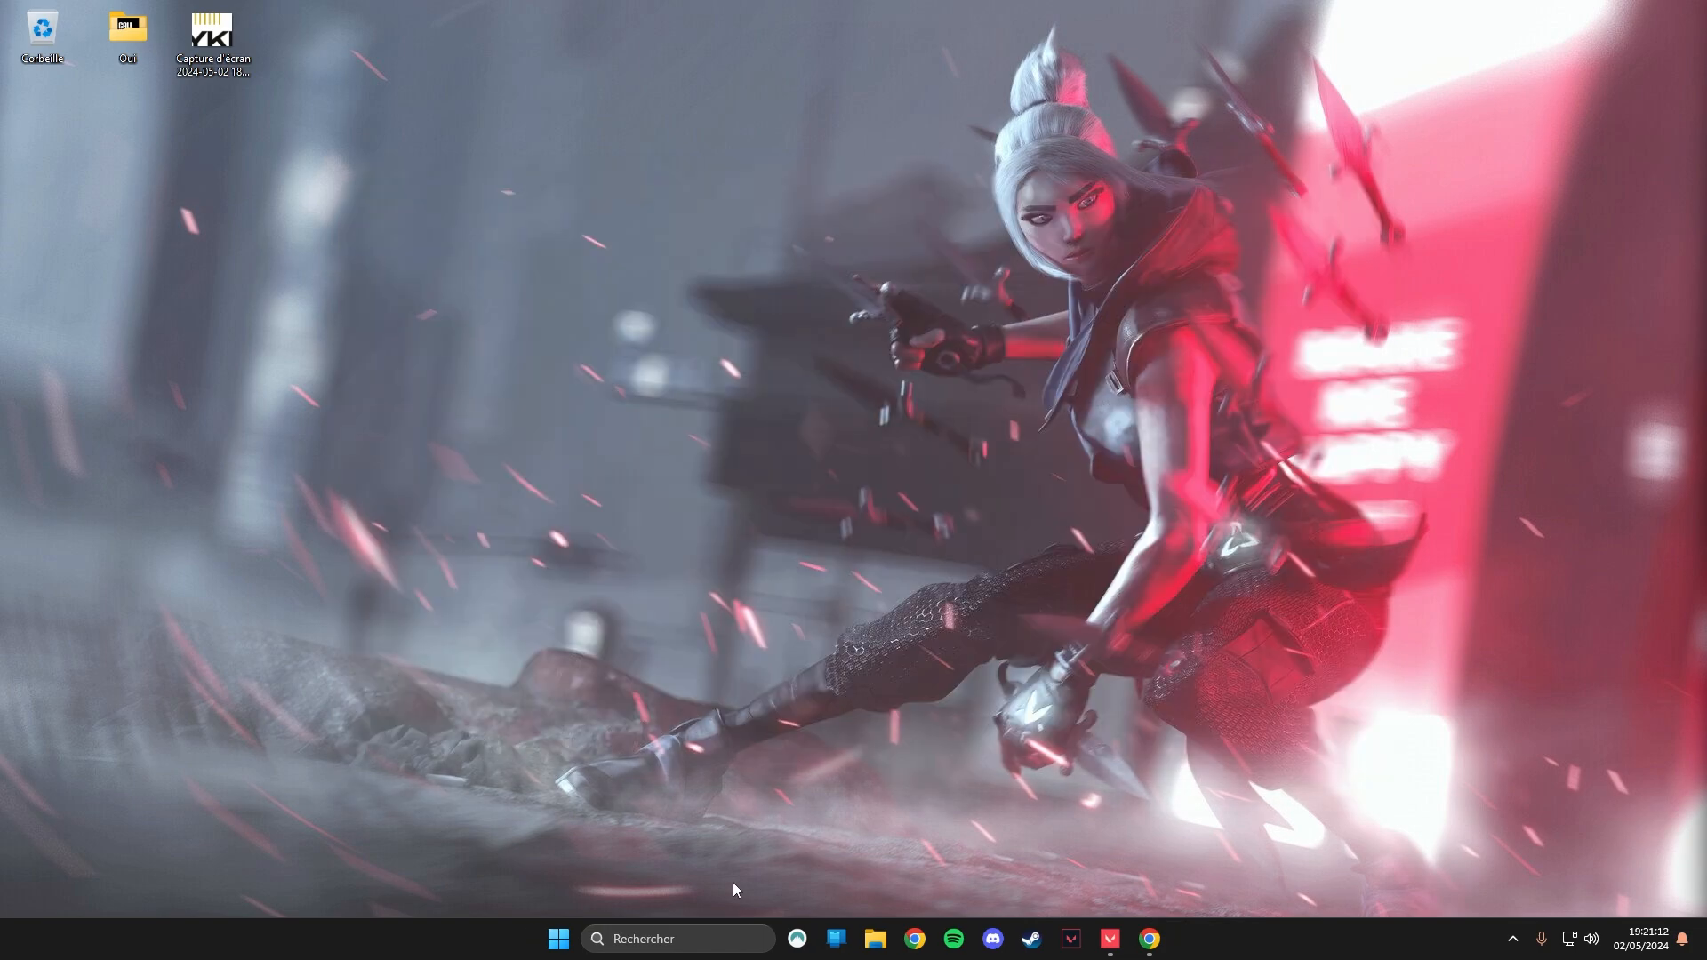
# Search Windows for "jeu" and open the Game Mode settings.
pyautogui.click(705, 941)
pyautogui.write('jeu')
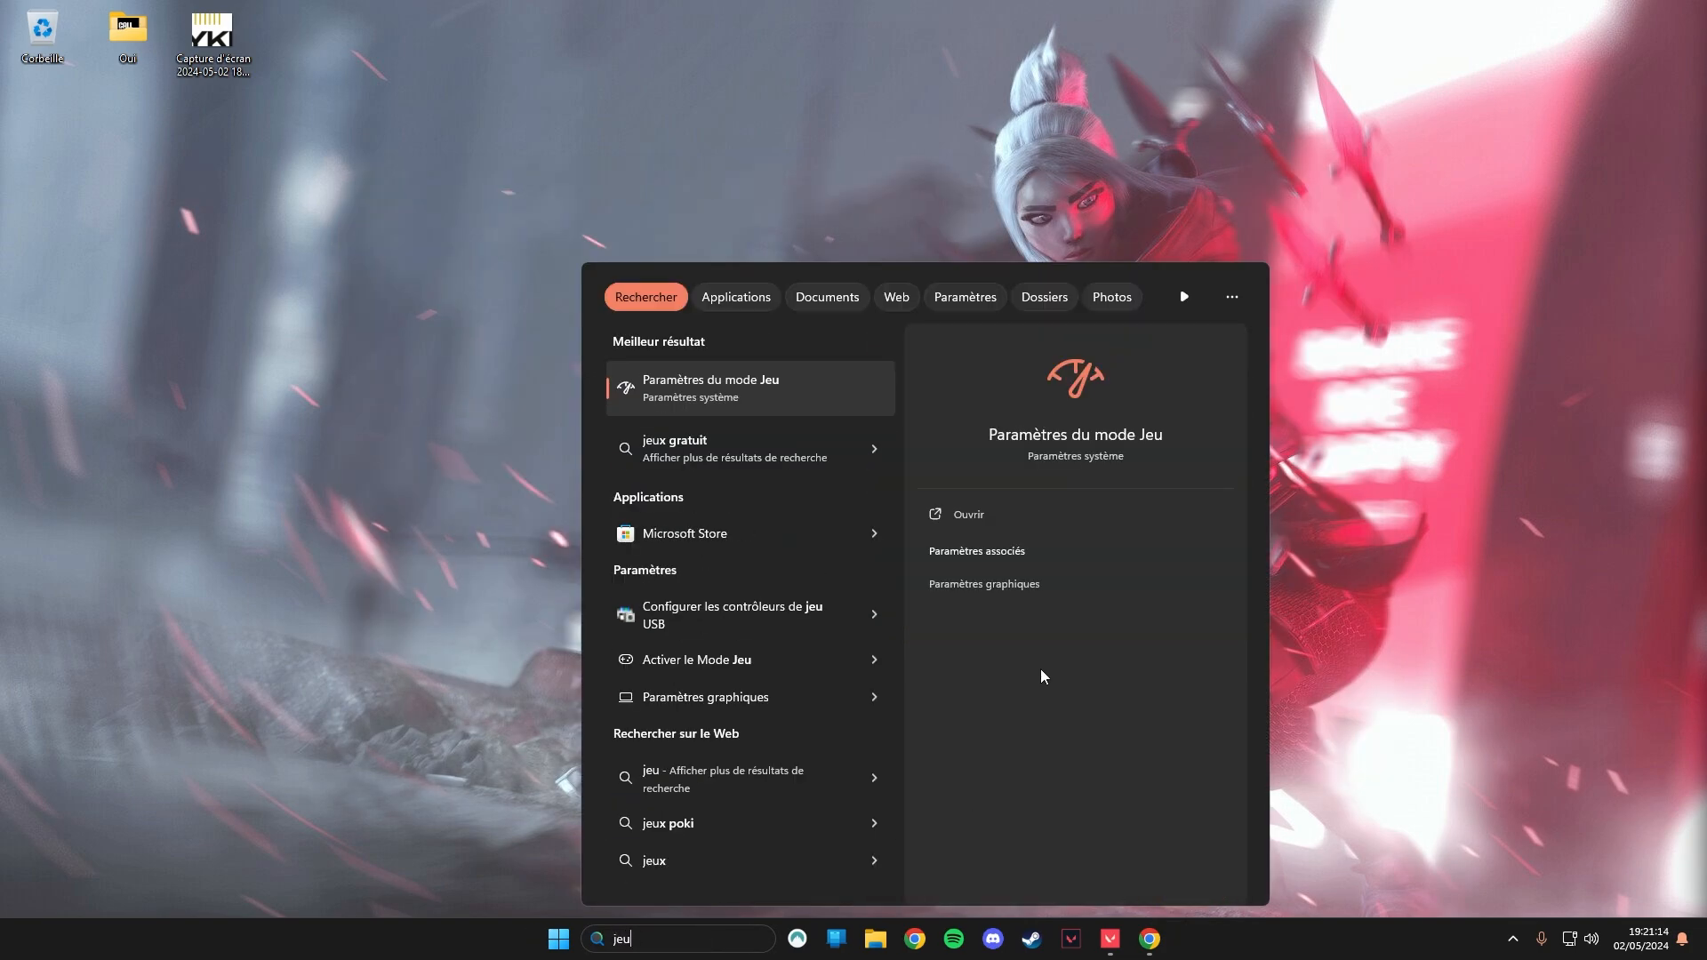
pyautogui.click(722, 396)
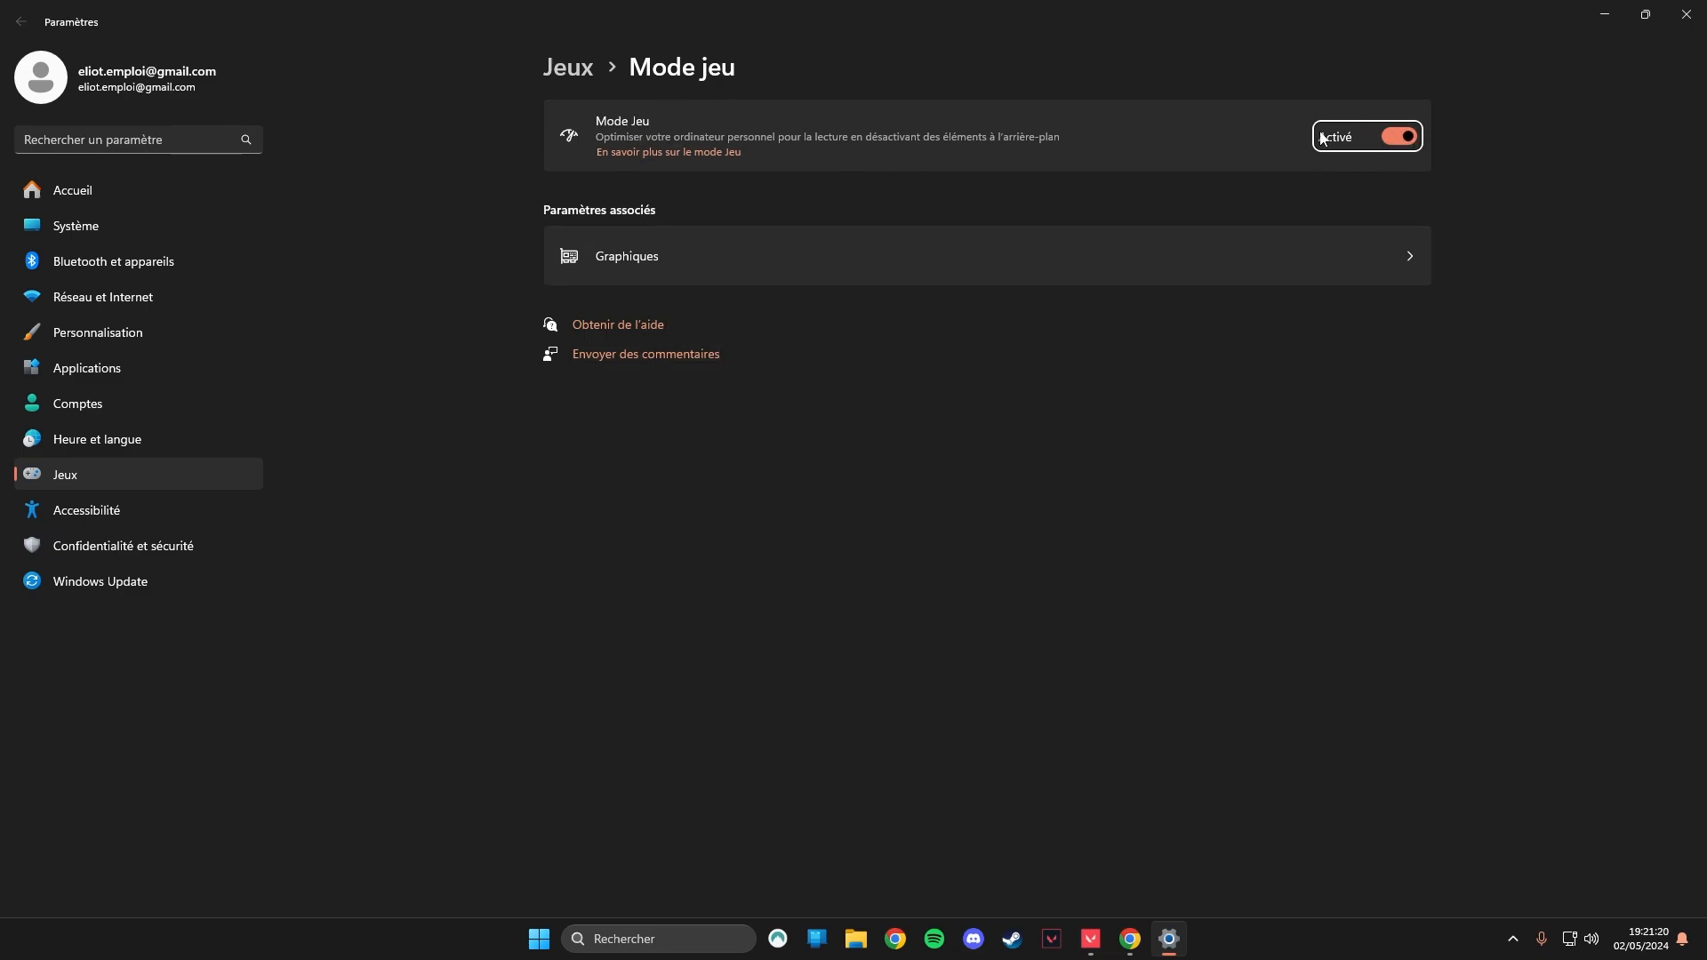
# Open the Windows graphics settings and save Performances élevées as VALORANT's graphics preference.
pyautogui.click(898, 271)
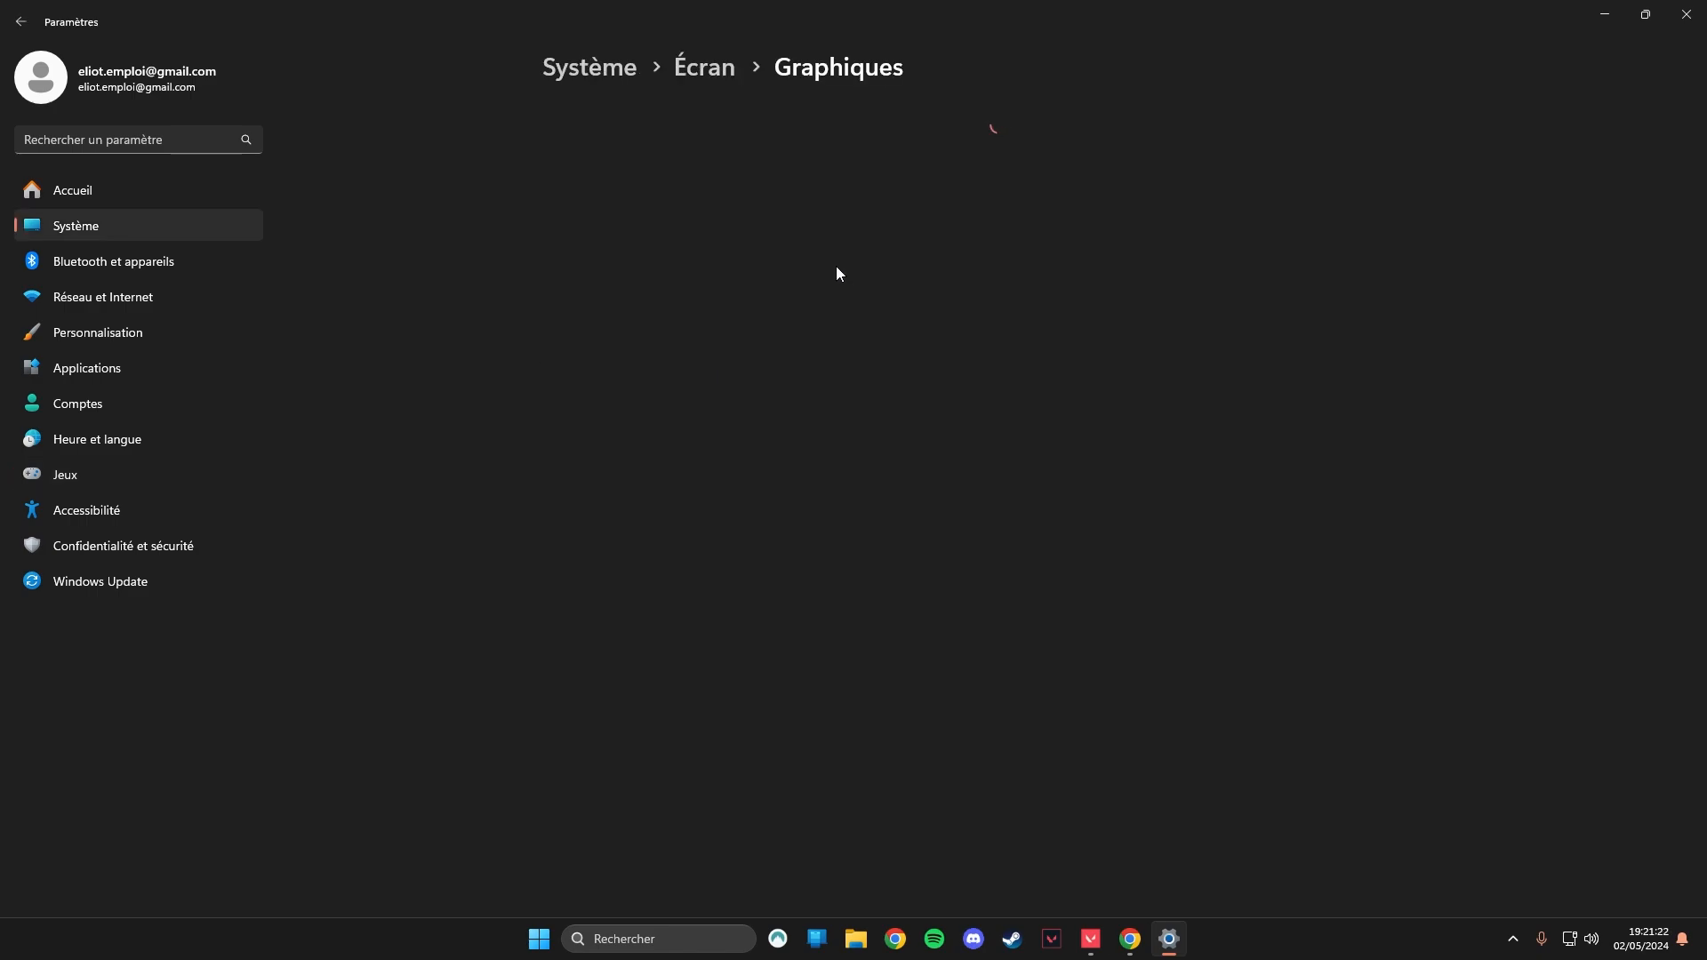
pyautogui.scroll(-3, 806, 293)
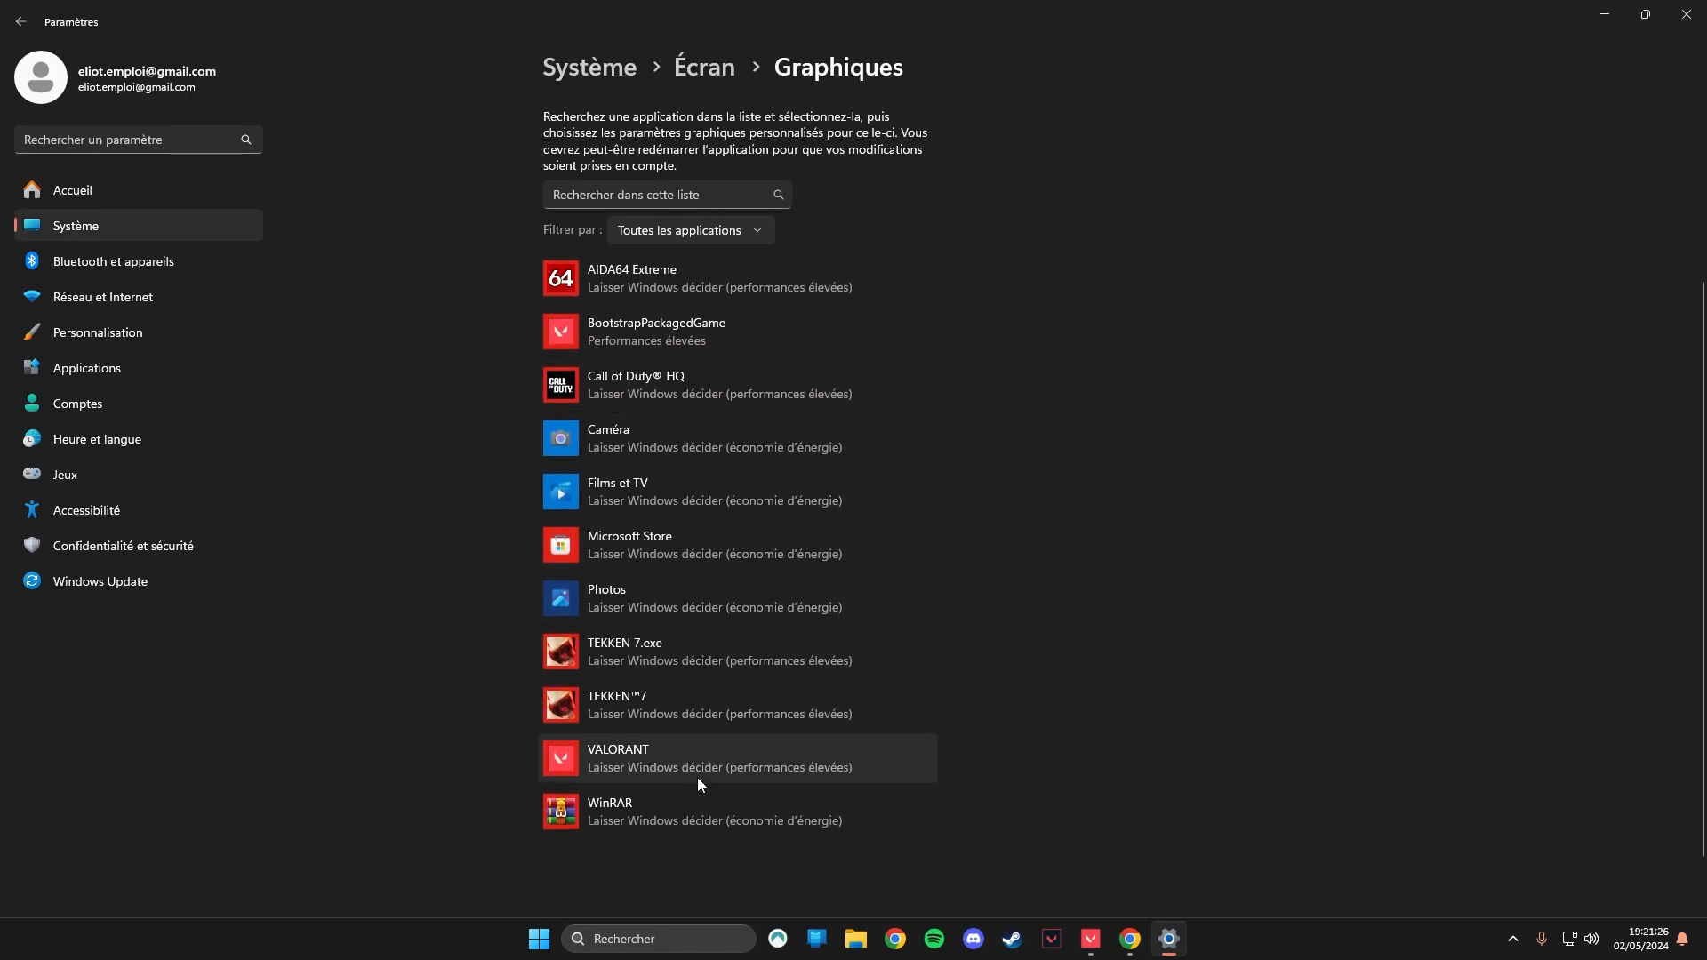
pyautogui.click(779, 759)
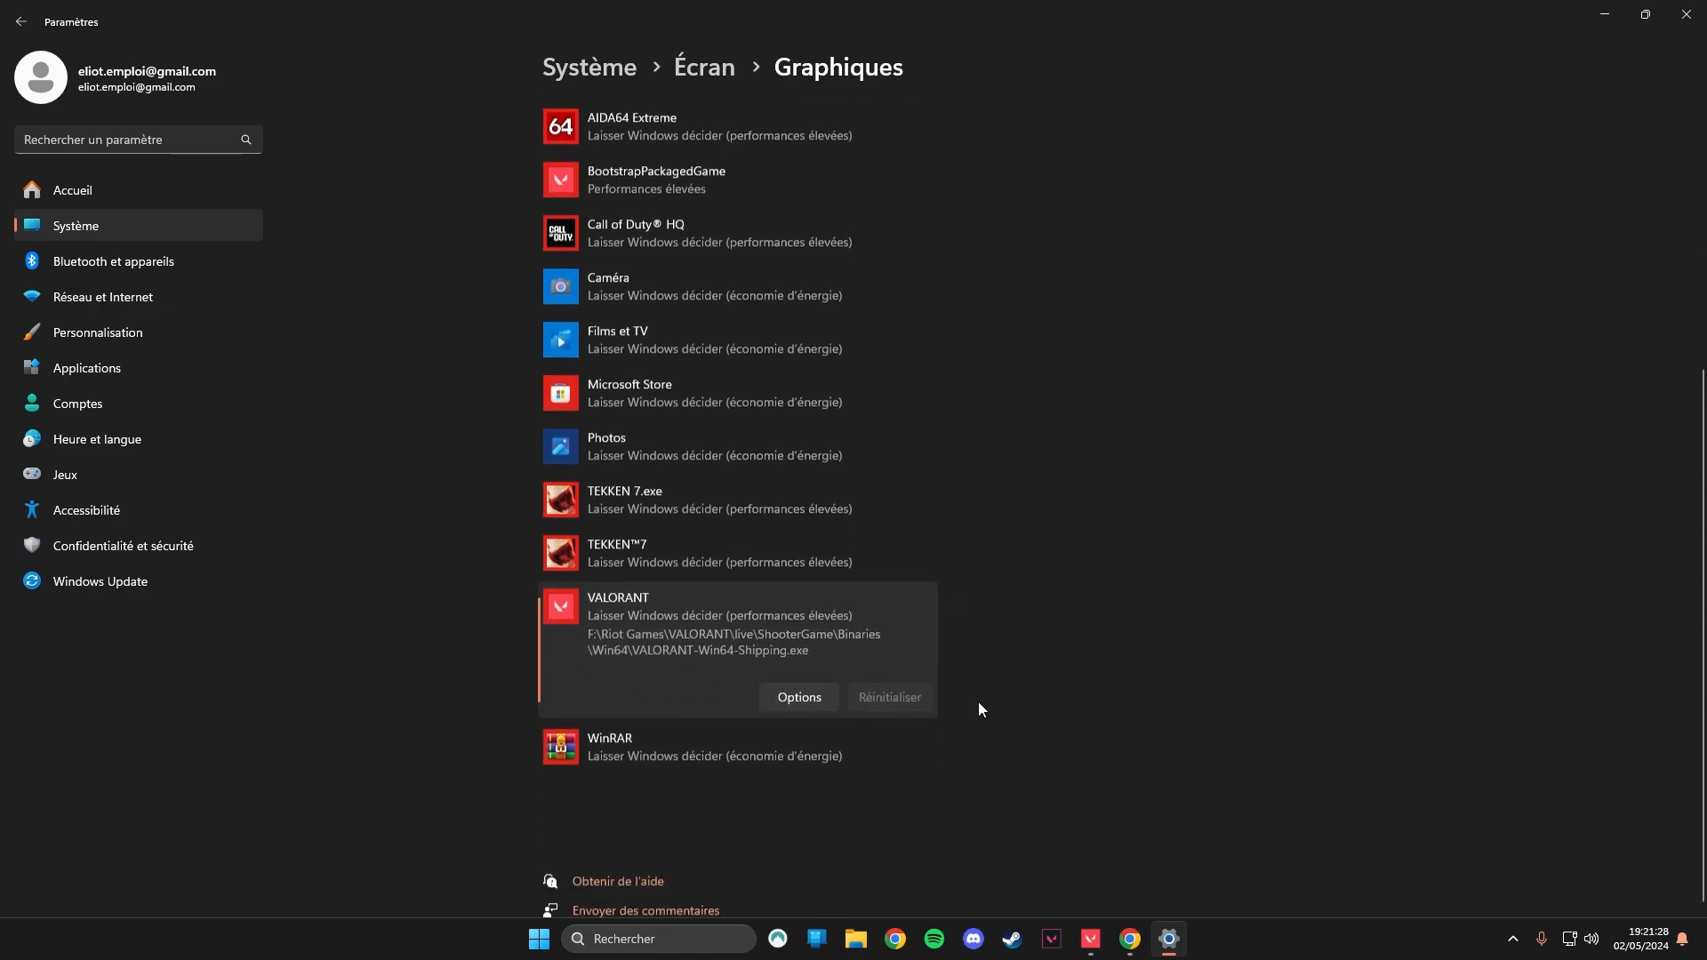
pyautogui.click(797, 694)
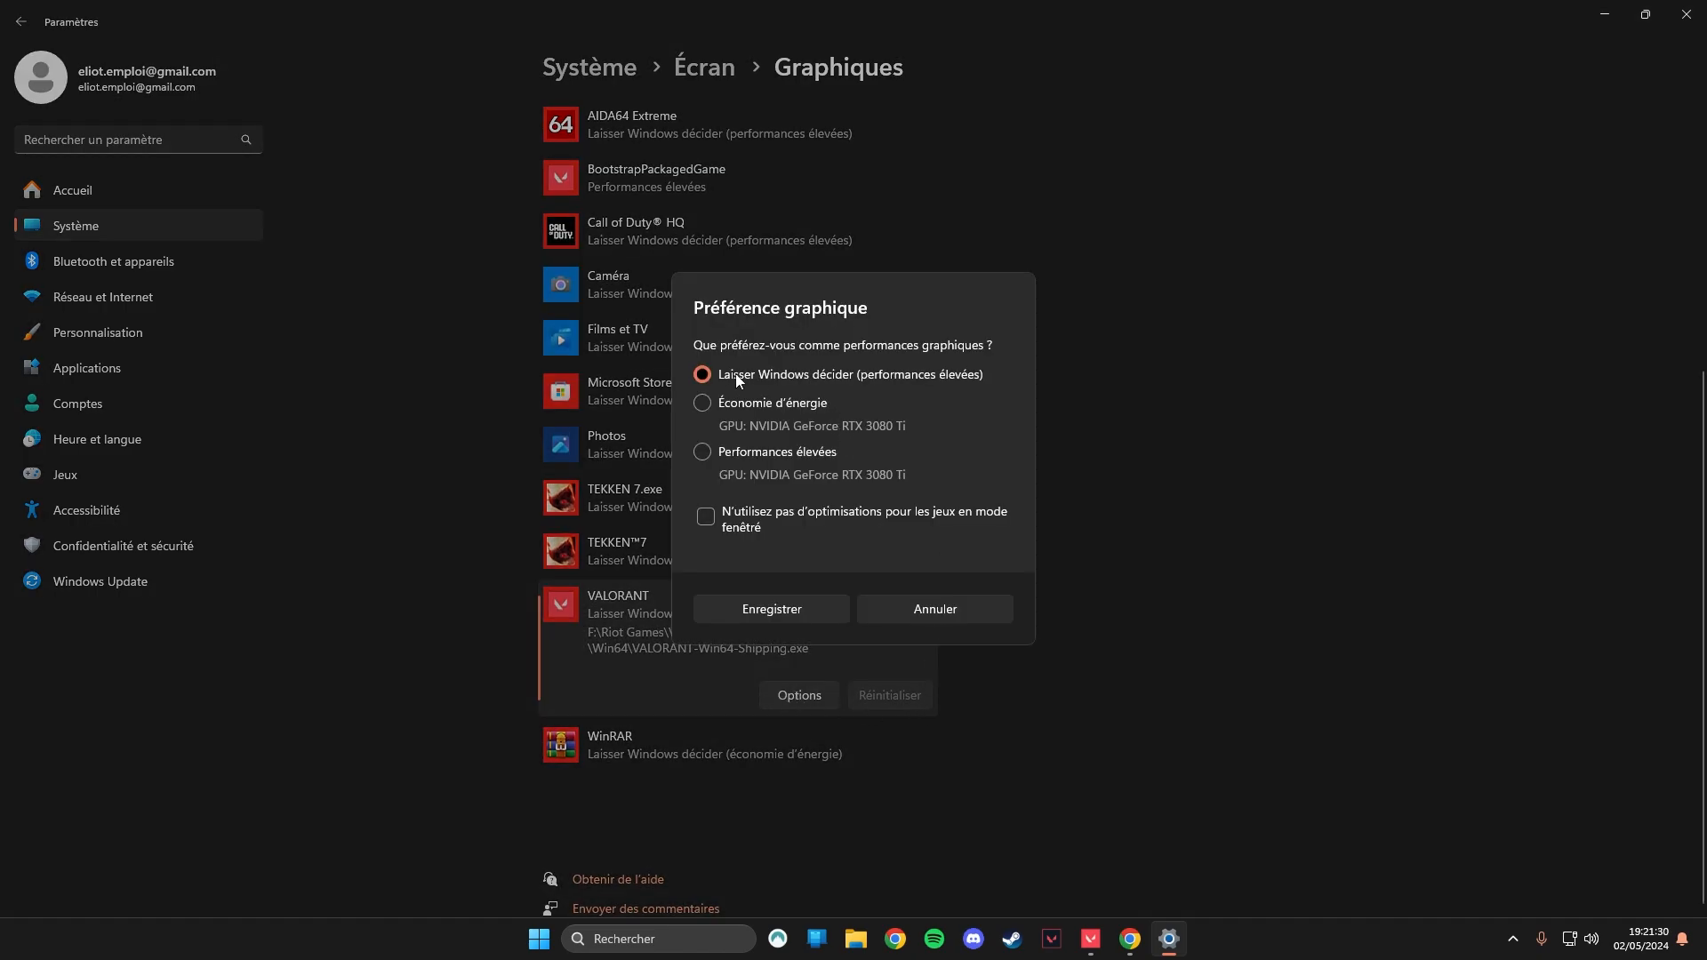
pyautogui.click(747, 455)
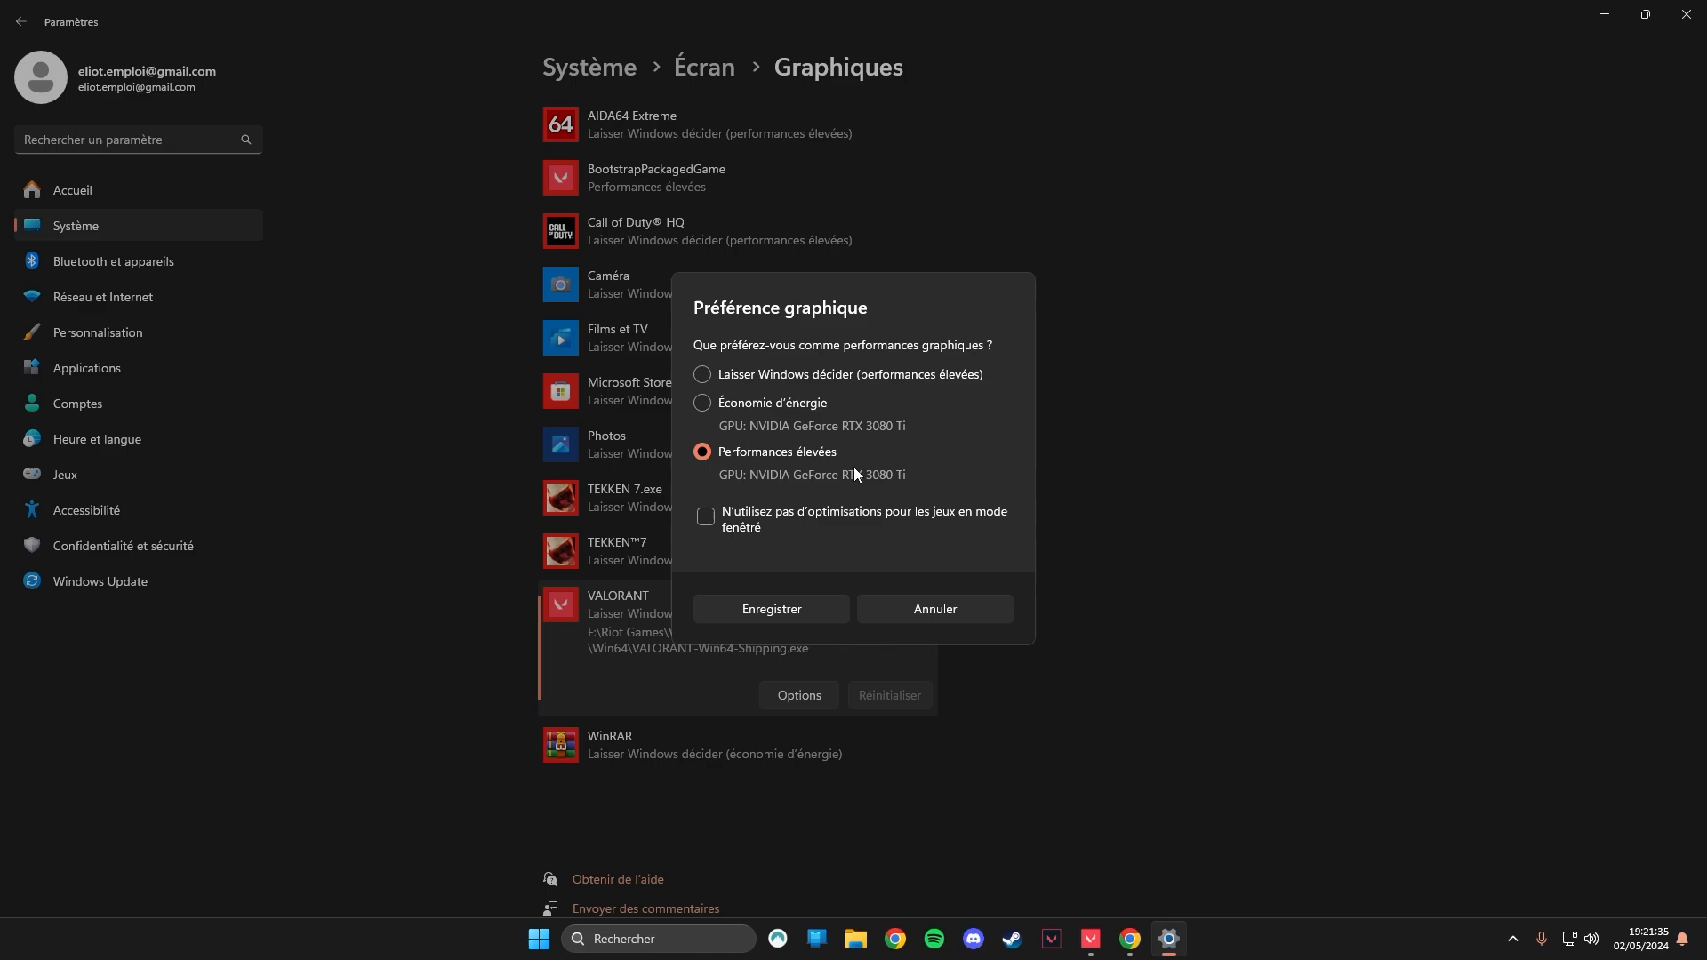
pyautogui.click(797, 611)
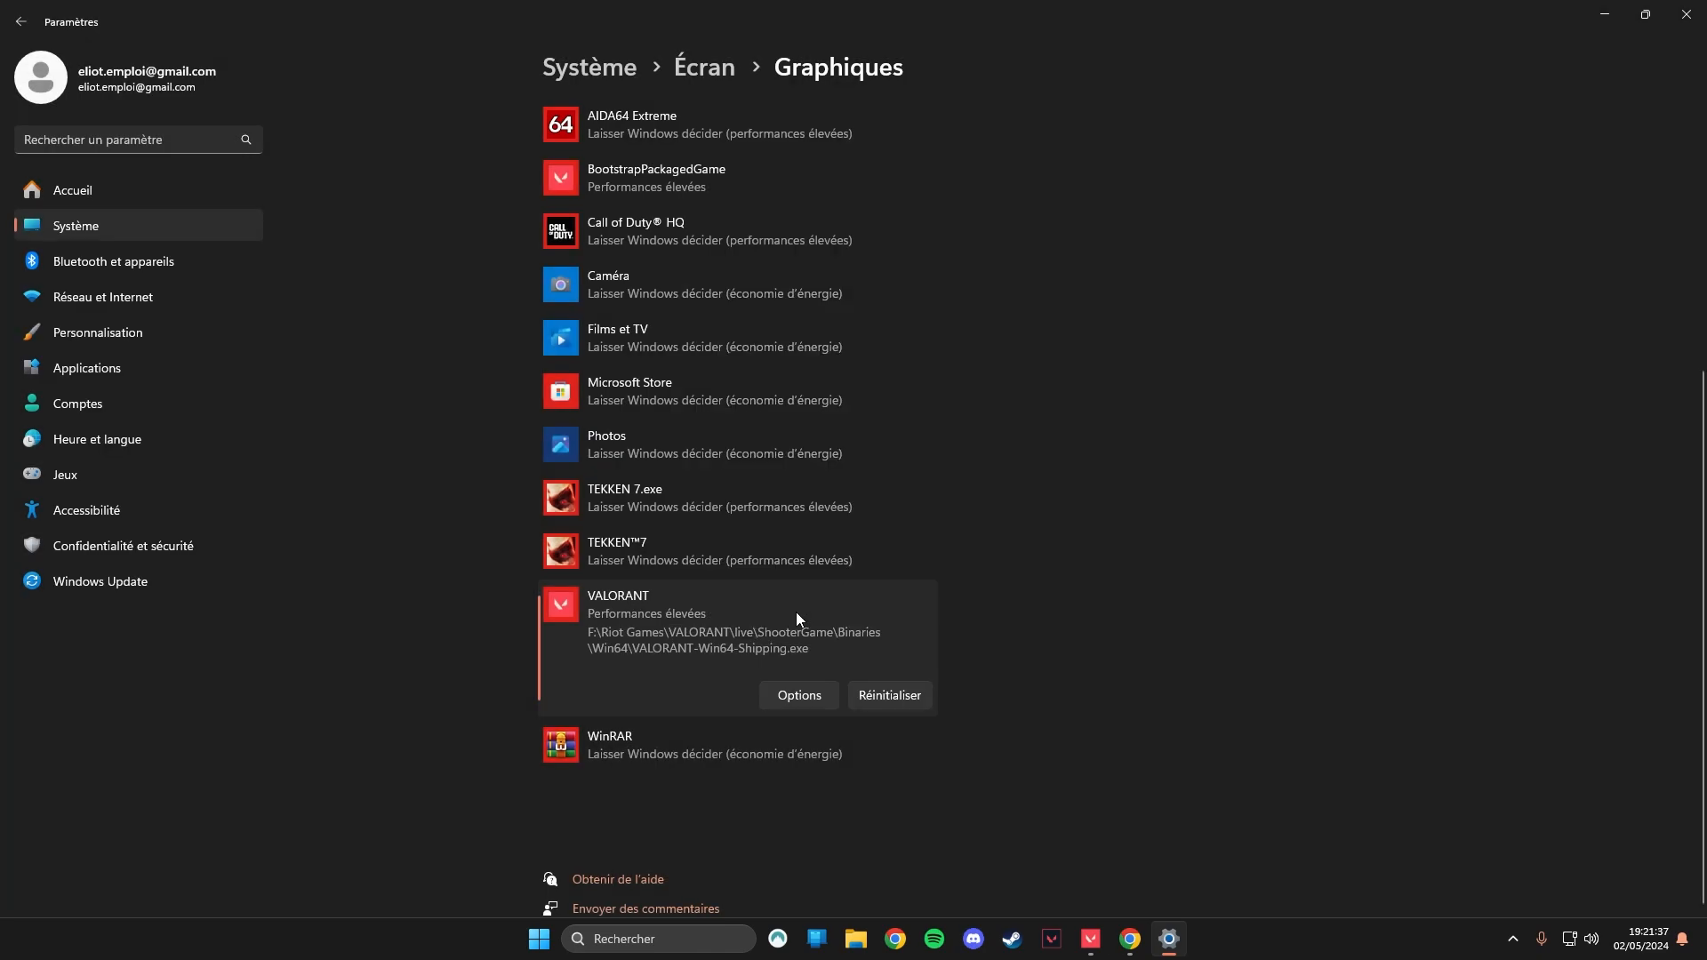
# Open the graphics preference options for Call of Duty HQ.
pyautogui.scroll(5, 1109, 594)
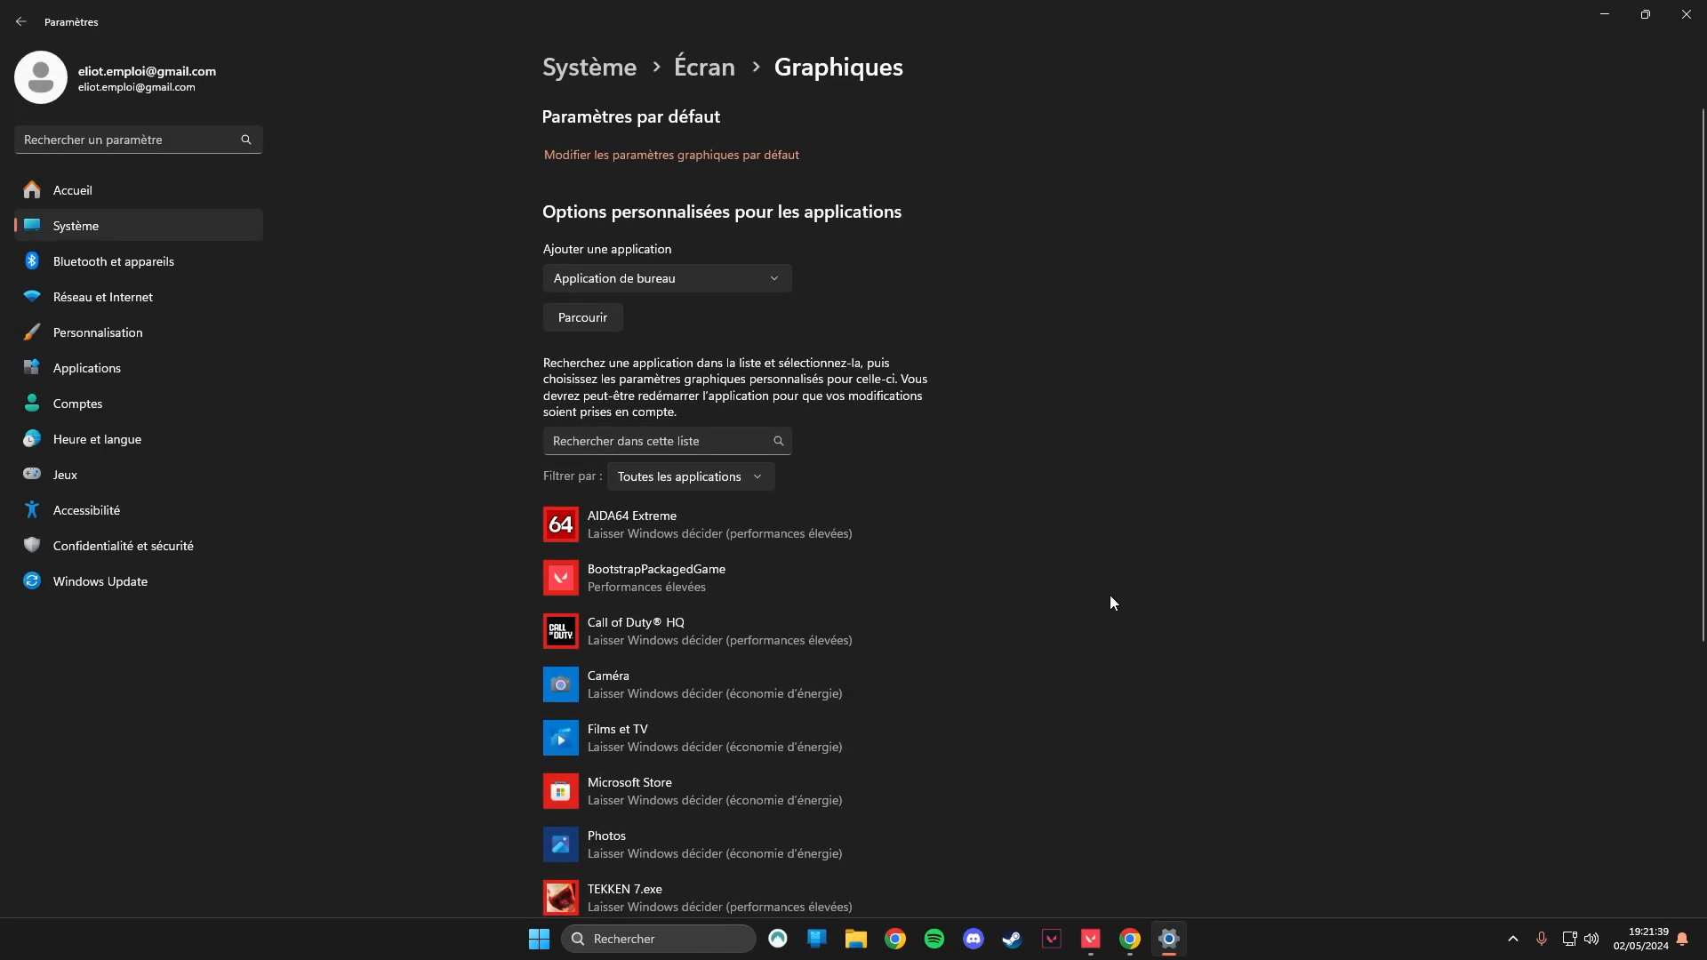
pyautogui.click(792, 647)
pyautogui.scroll(-2, 978, 533)
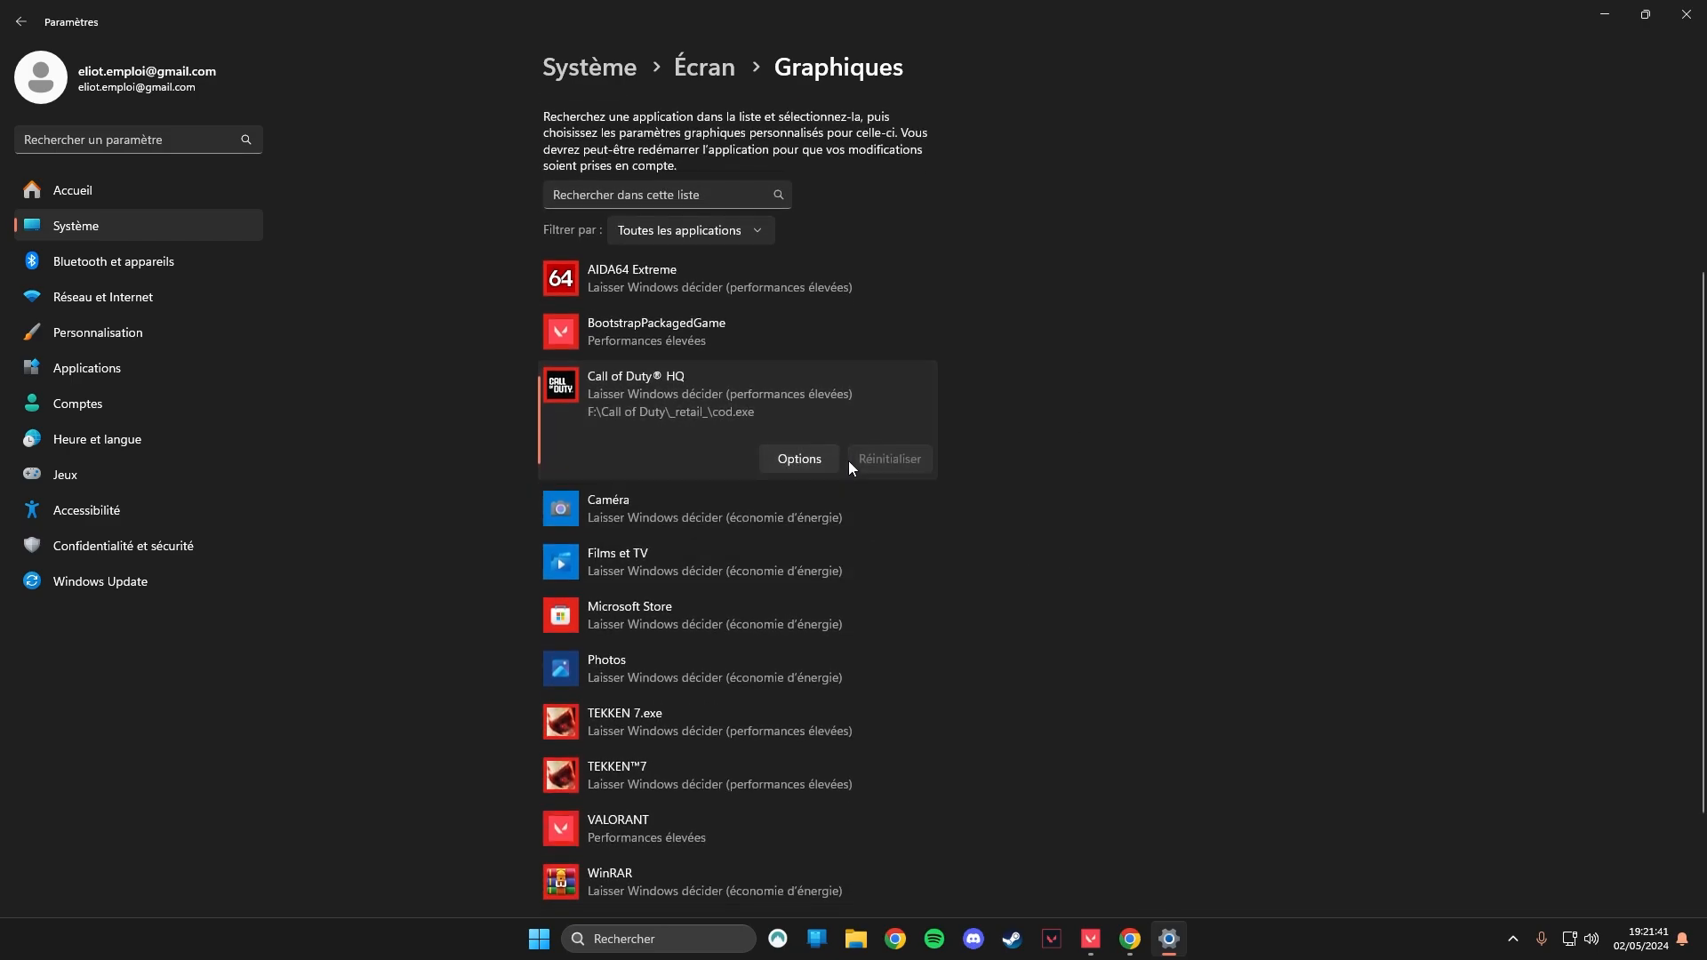
pyautogui.click(800, 462)
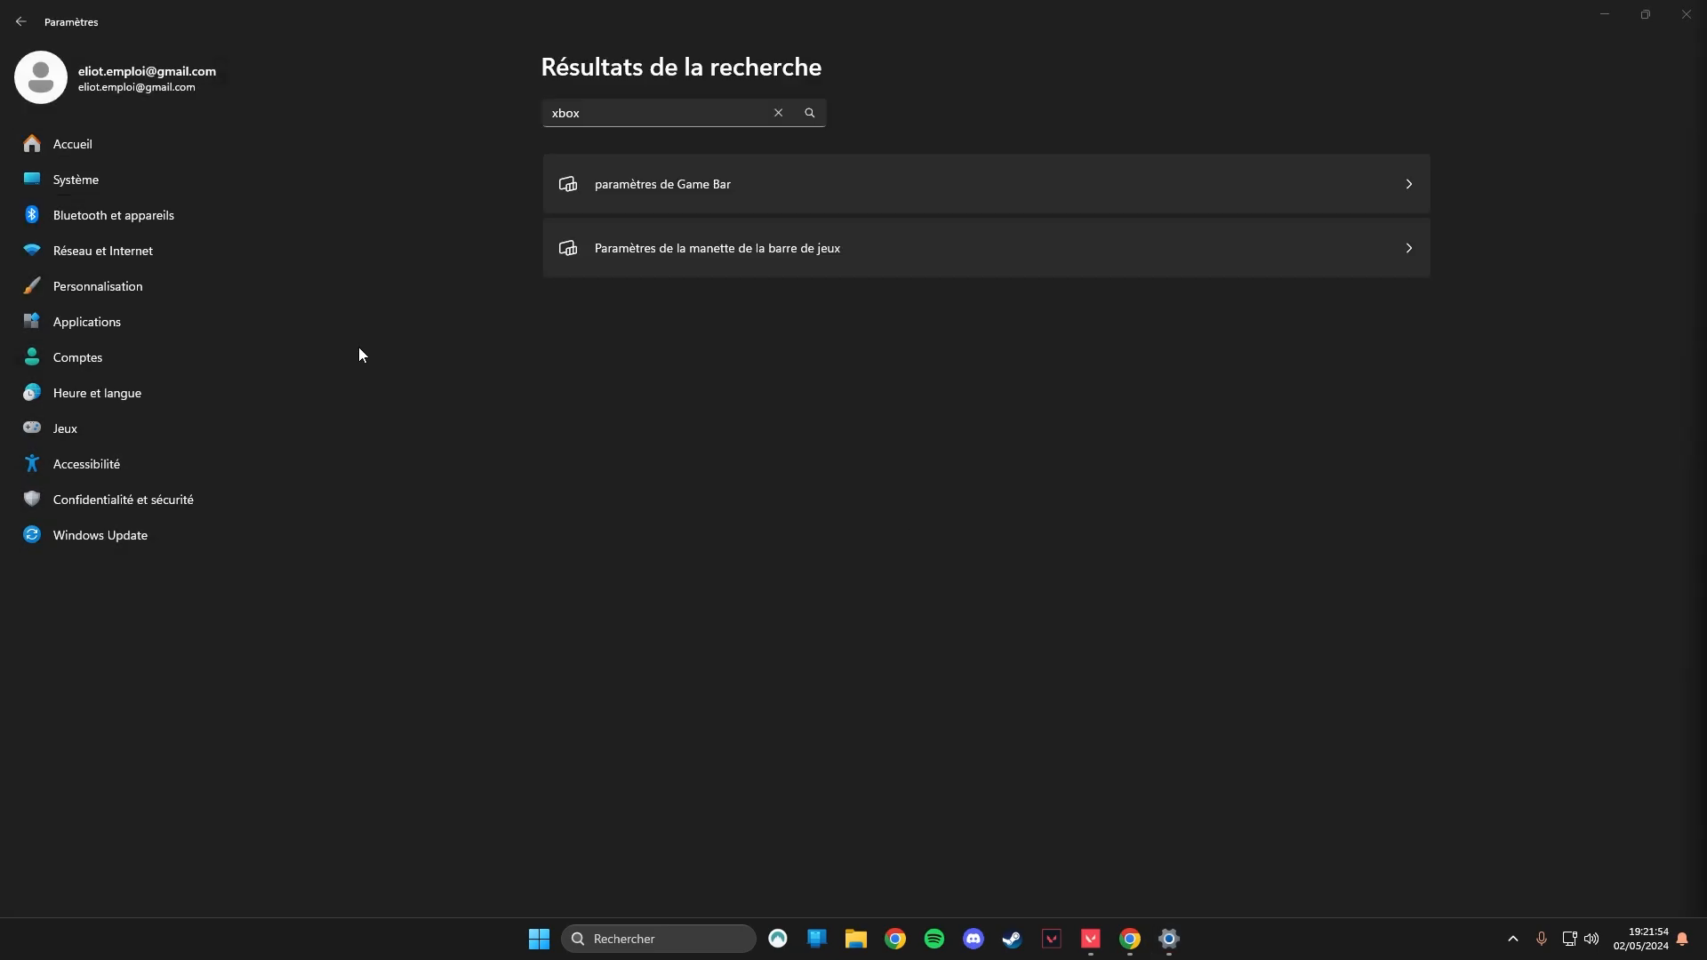
# Search the settings for "xbox" and open the Game Bar page to check its controller option.
pyautogui.click(587, 112)
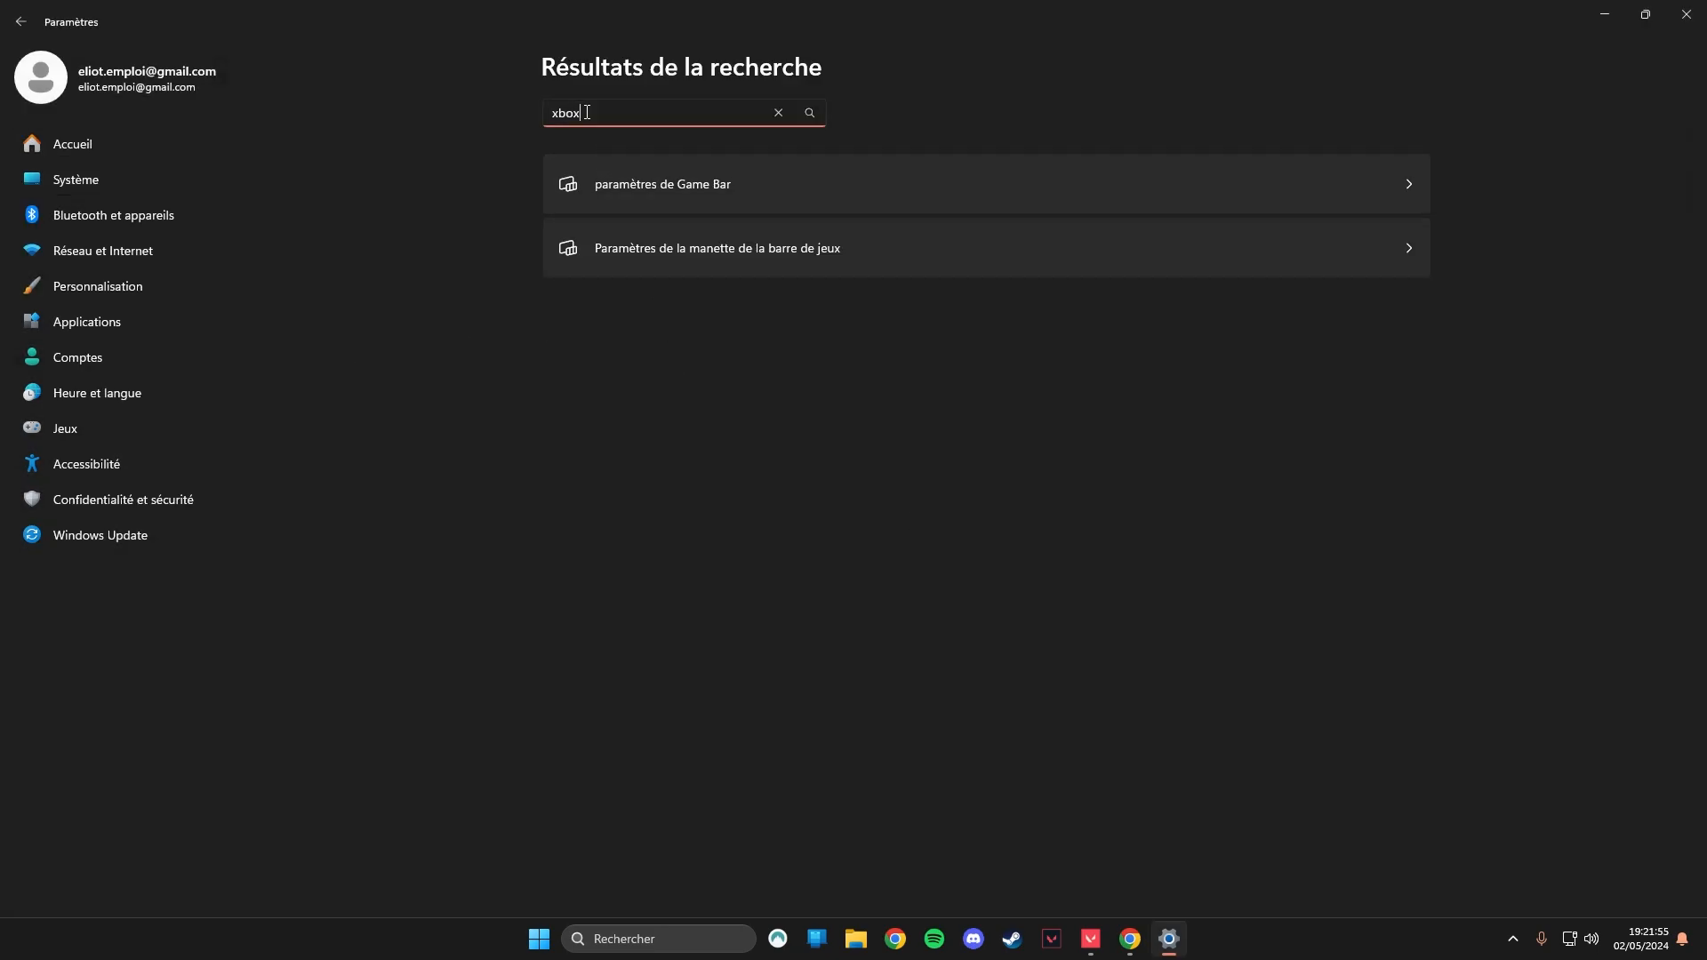
pyautogui.press('Return')
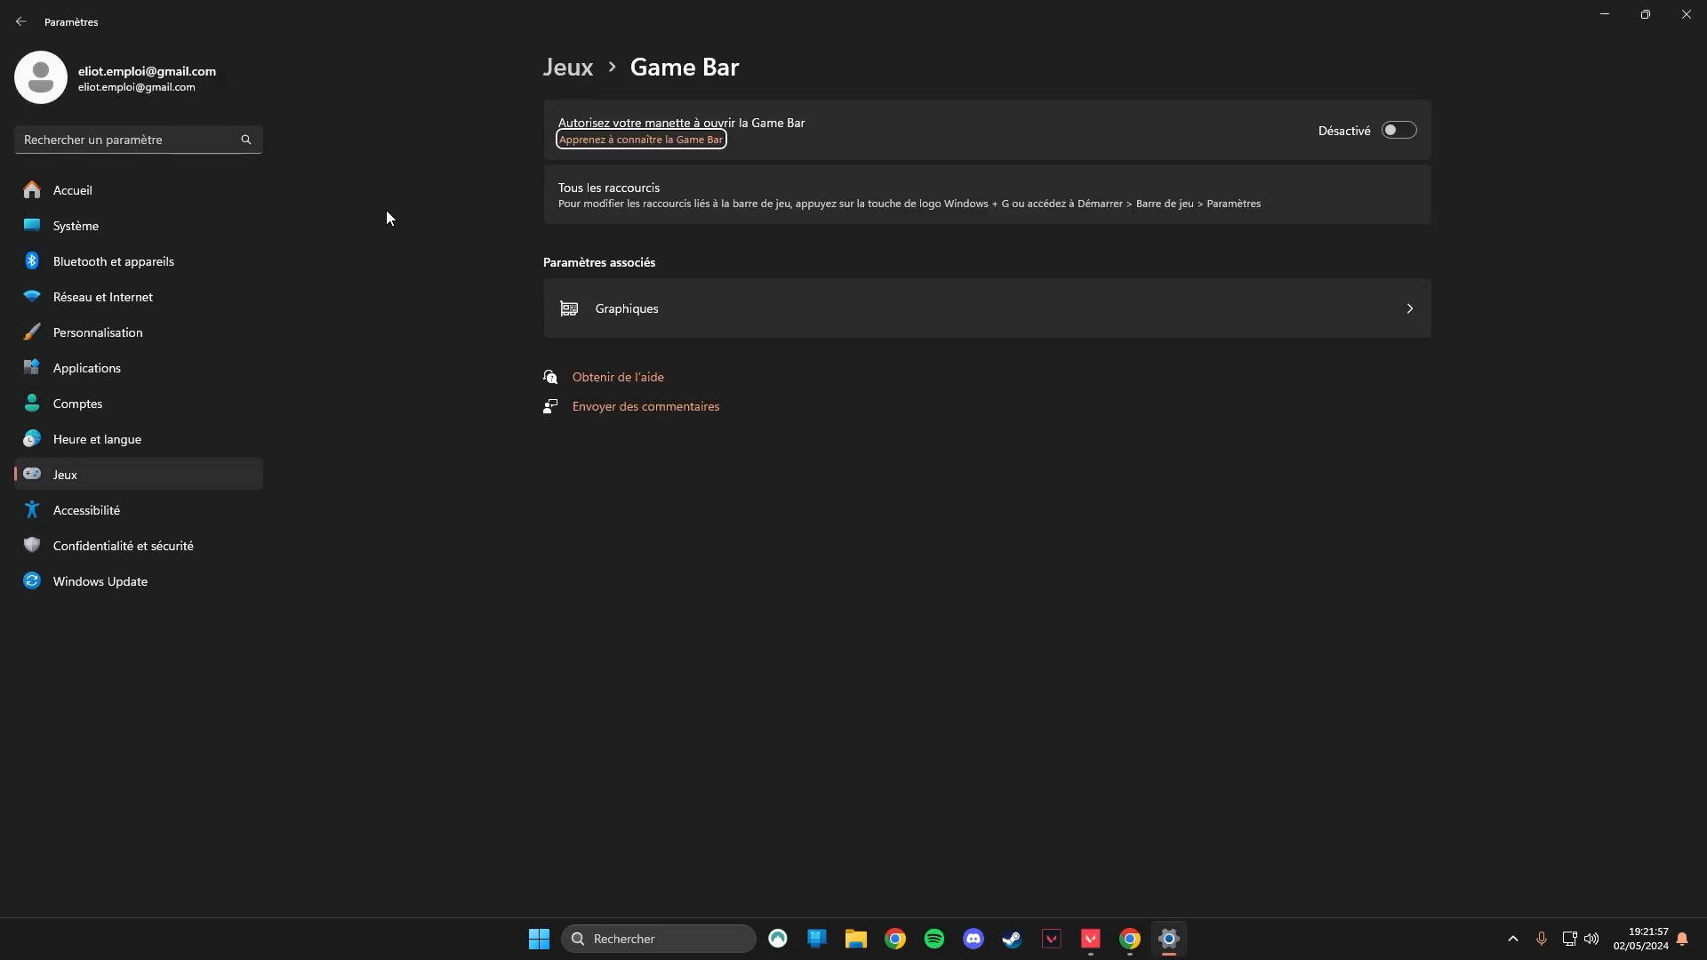
pyautogui.click(448, 499)
# Return to the desktop, then open and maximize the NVIDIA Control Panel.
pyautogui.click(1102, 319)
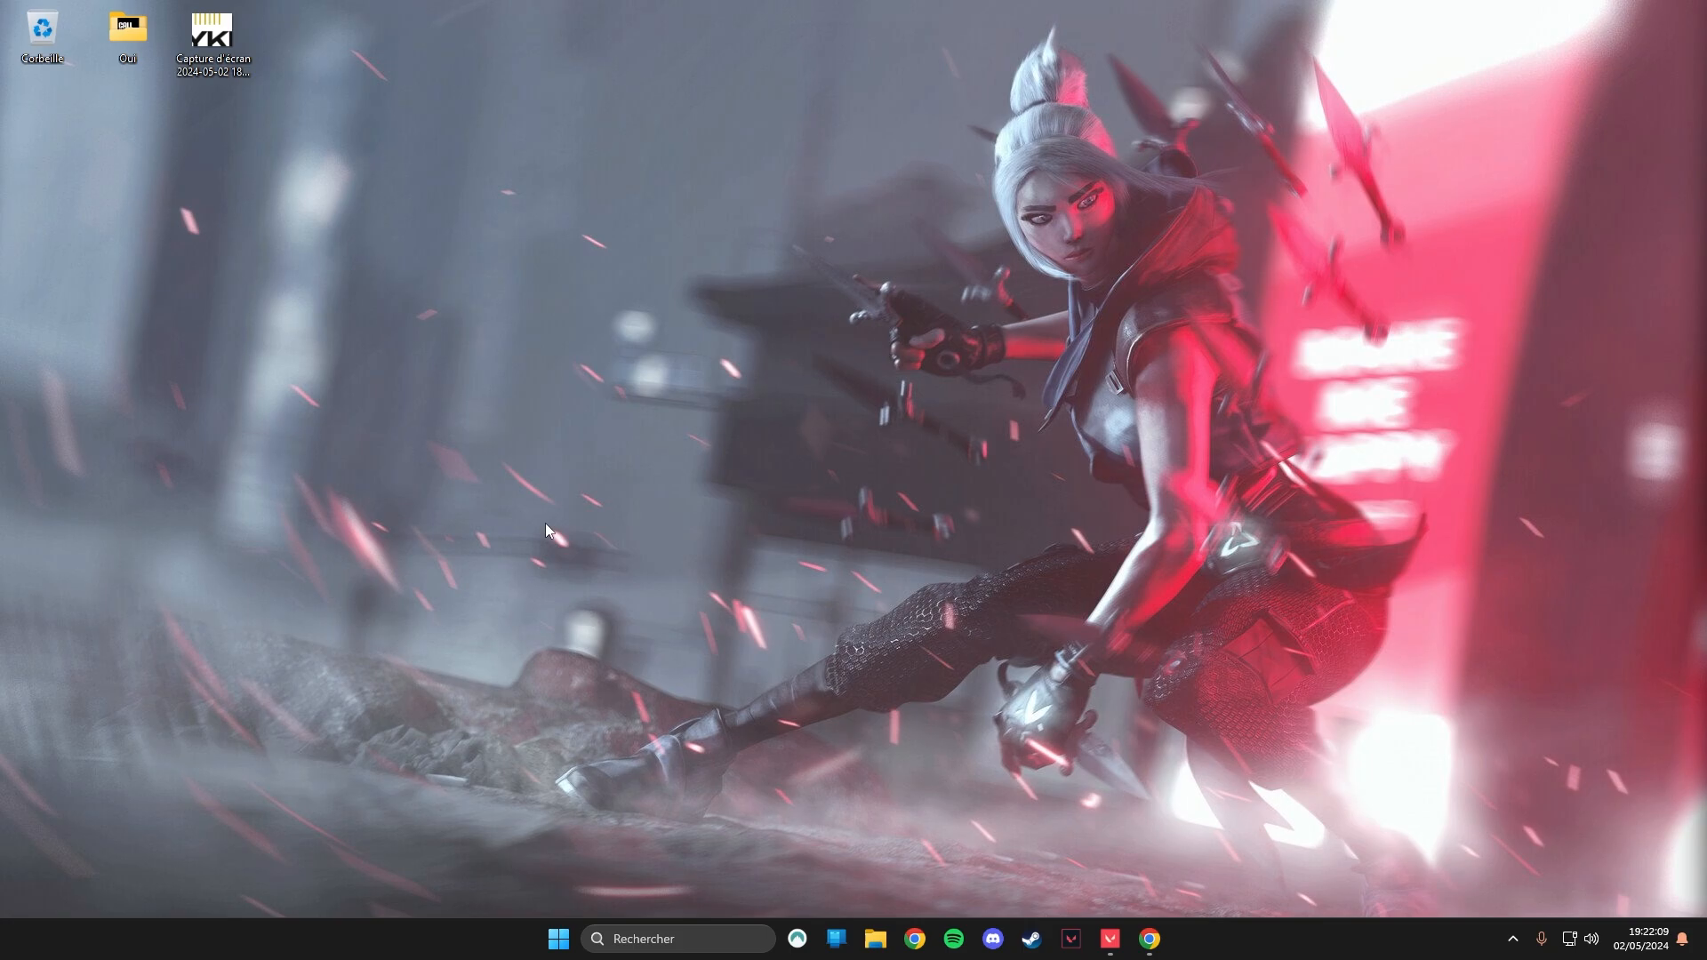
pyautogui.rightClick(546, 499)
pyautogui.click(658, 624)
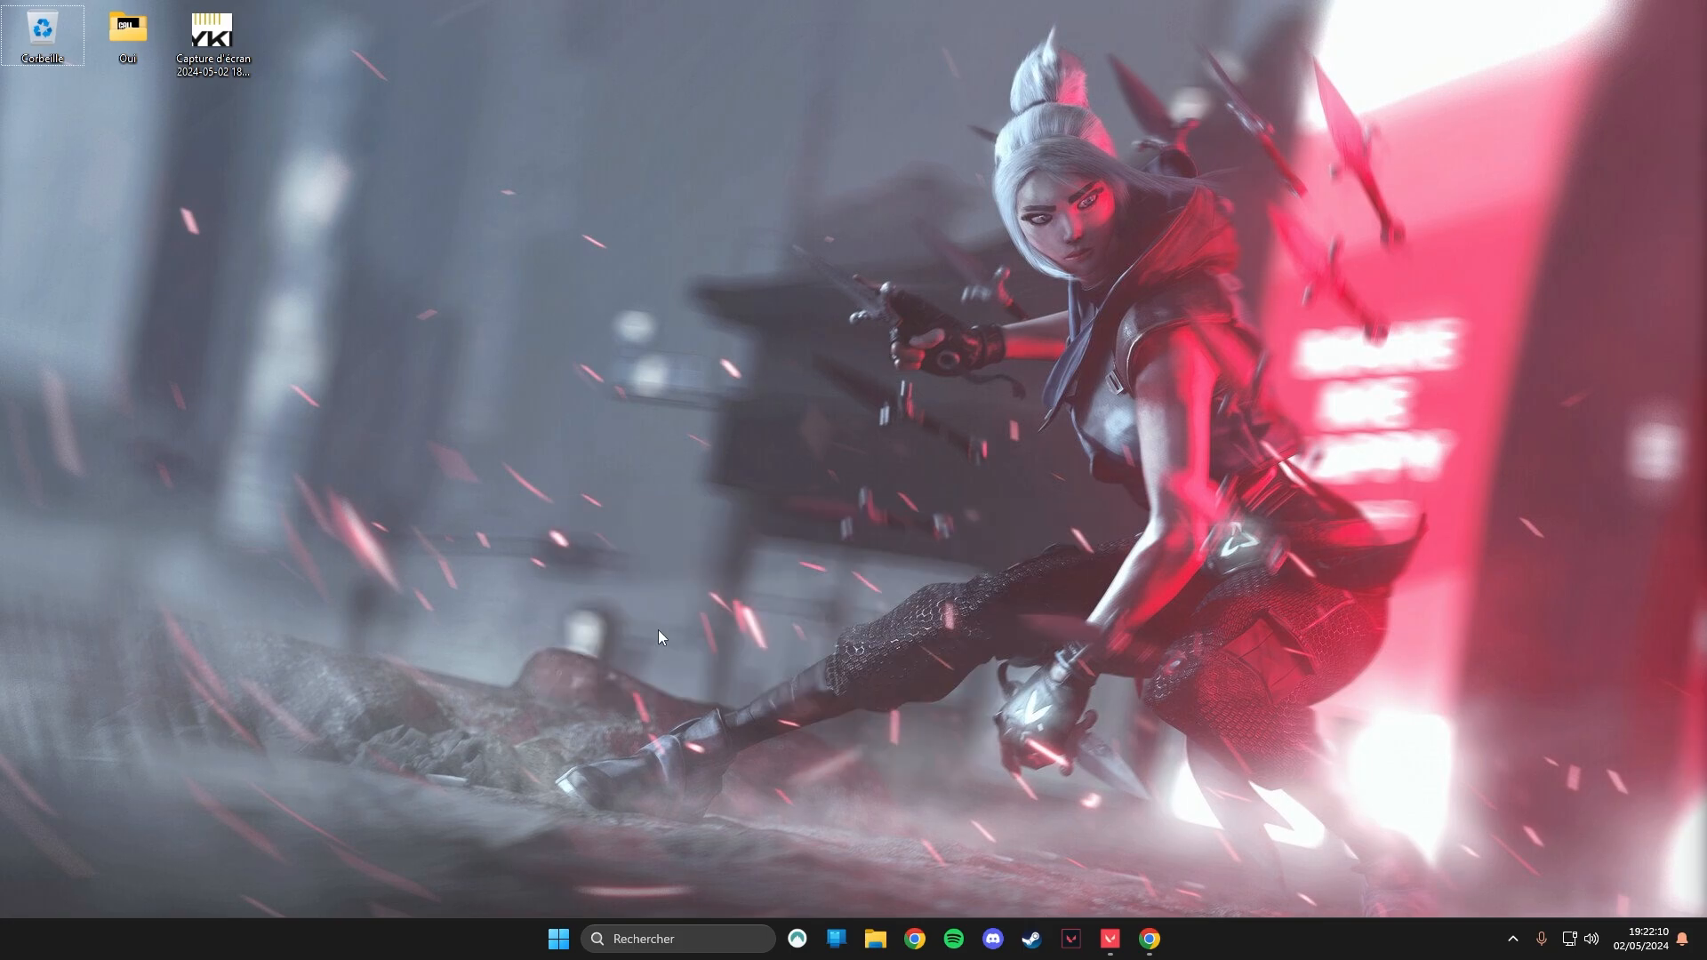
pyautogui.rightClick(658, 636)
pyautogui.click(729, 758)
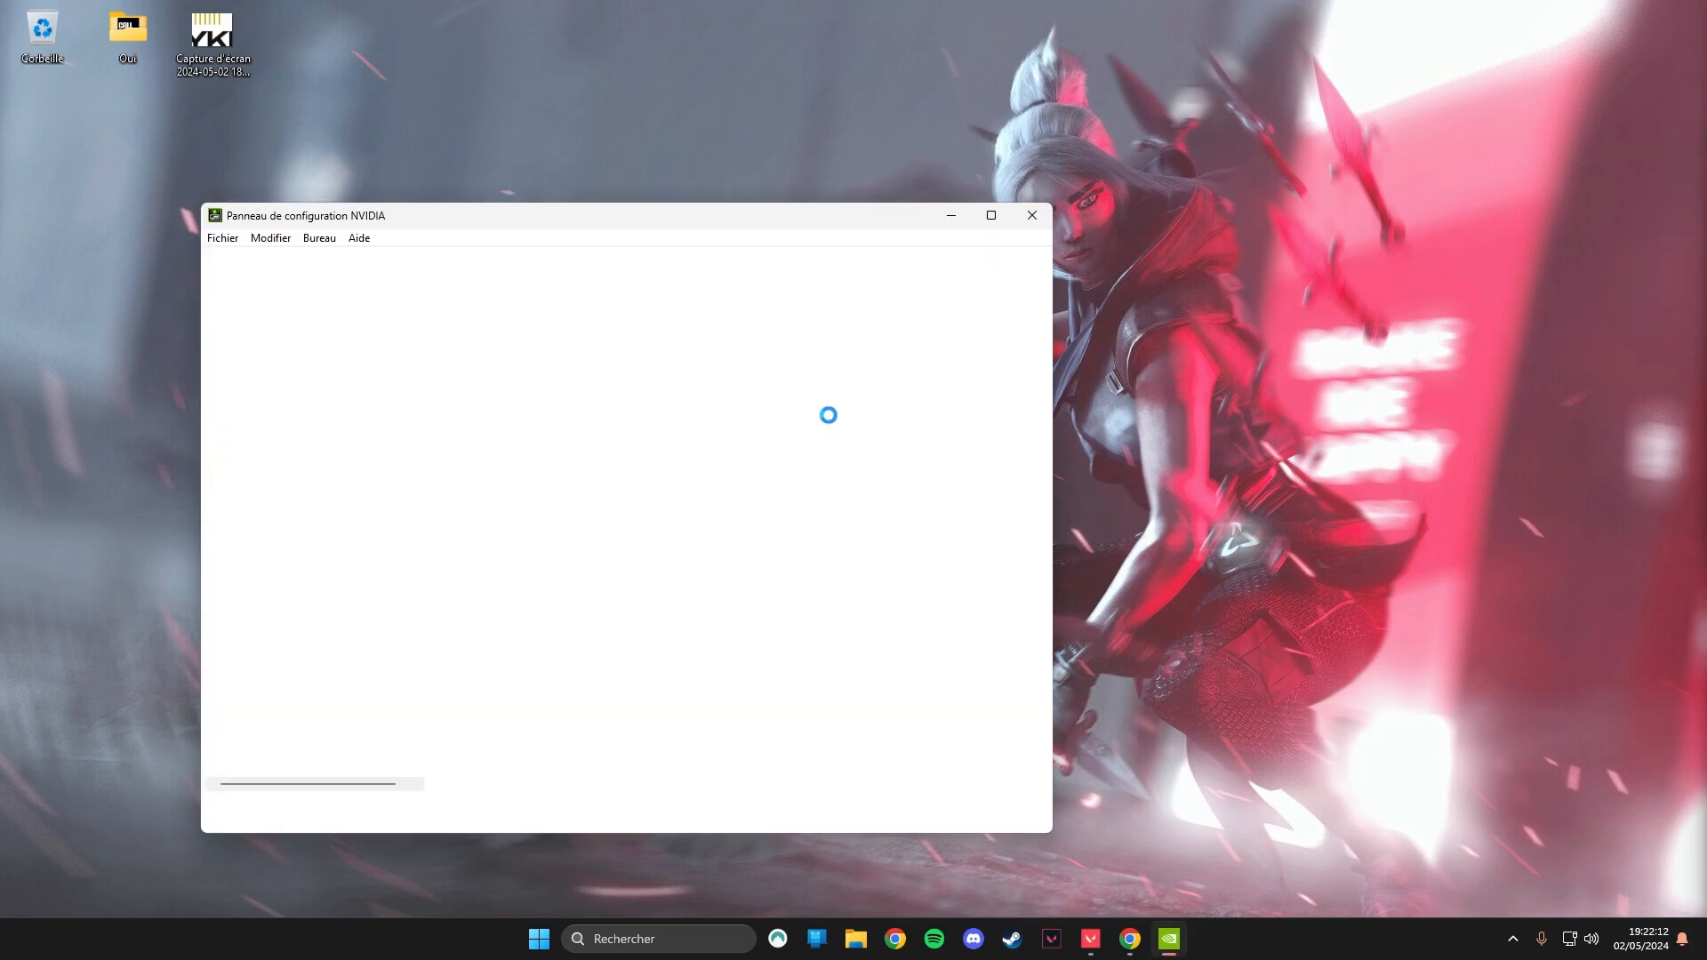
pyautogui.click(997, 218)
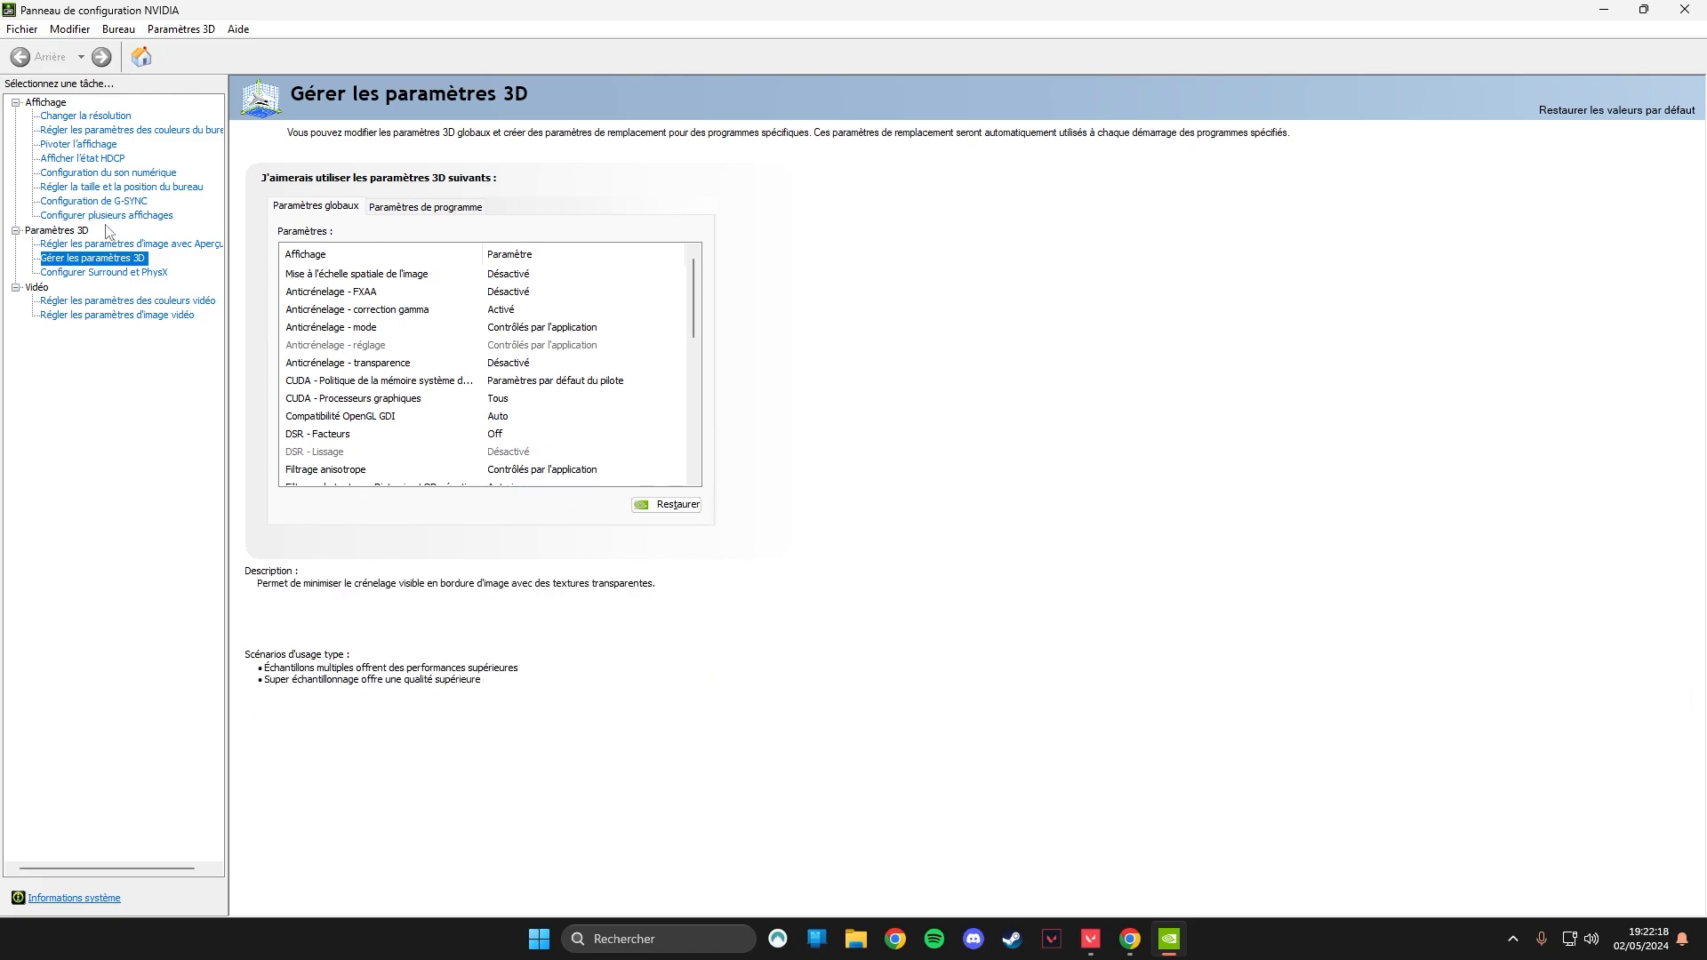
# Open the resolution settings and check the refresh rate, output colour depth and output dynamic range.
pyautogui.click(98, 119)
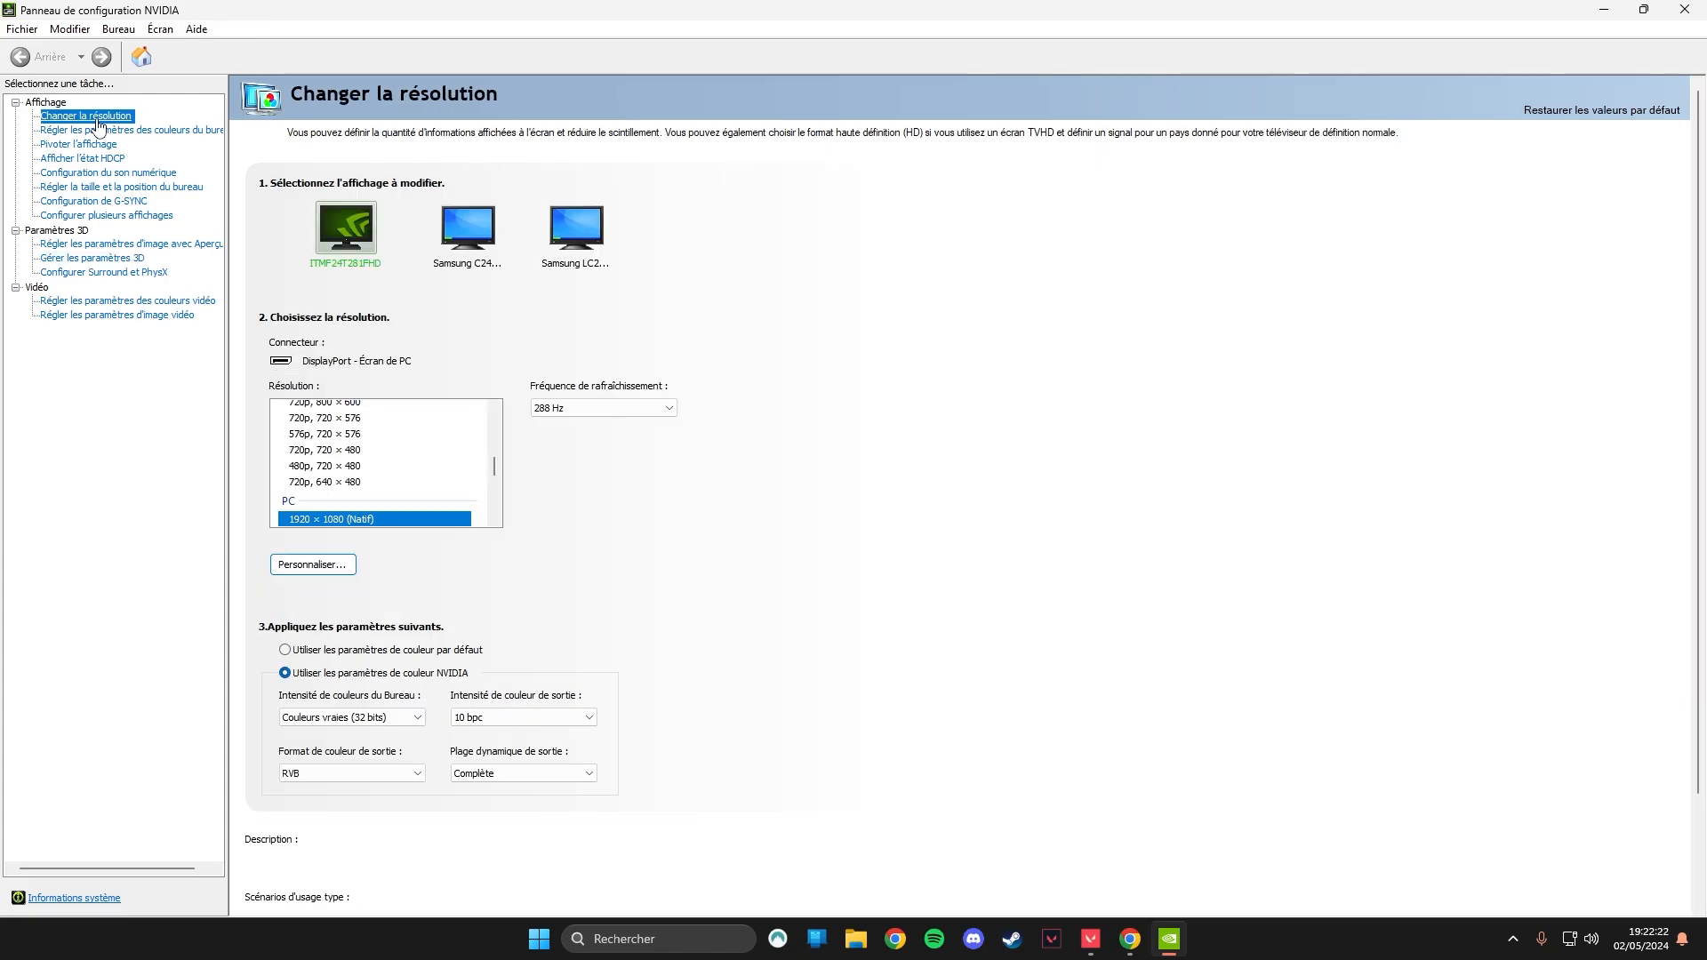
pyautogui.scroll(-2, 726, 523)
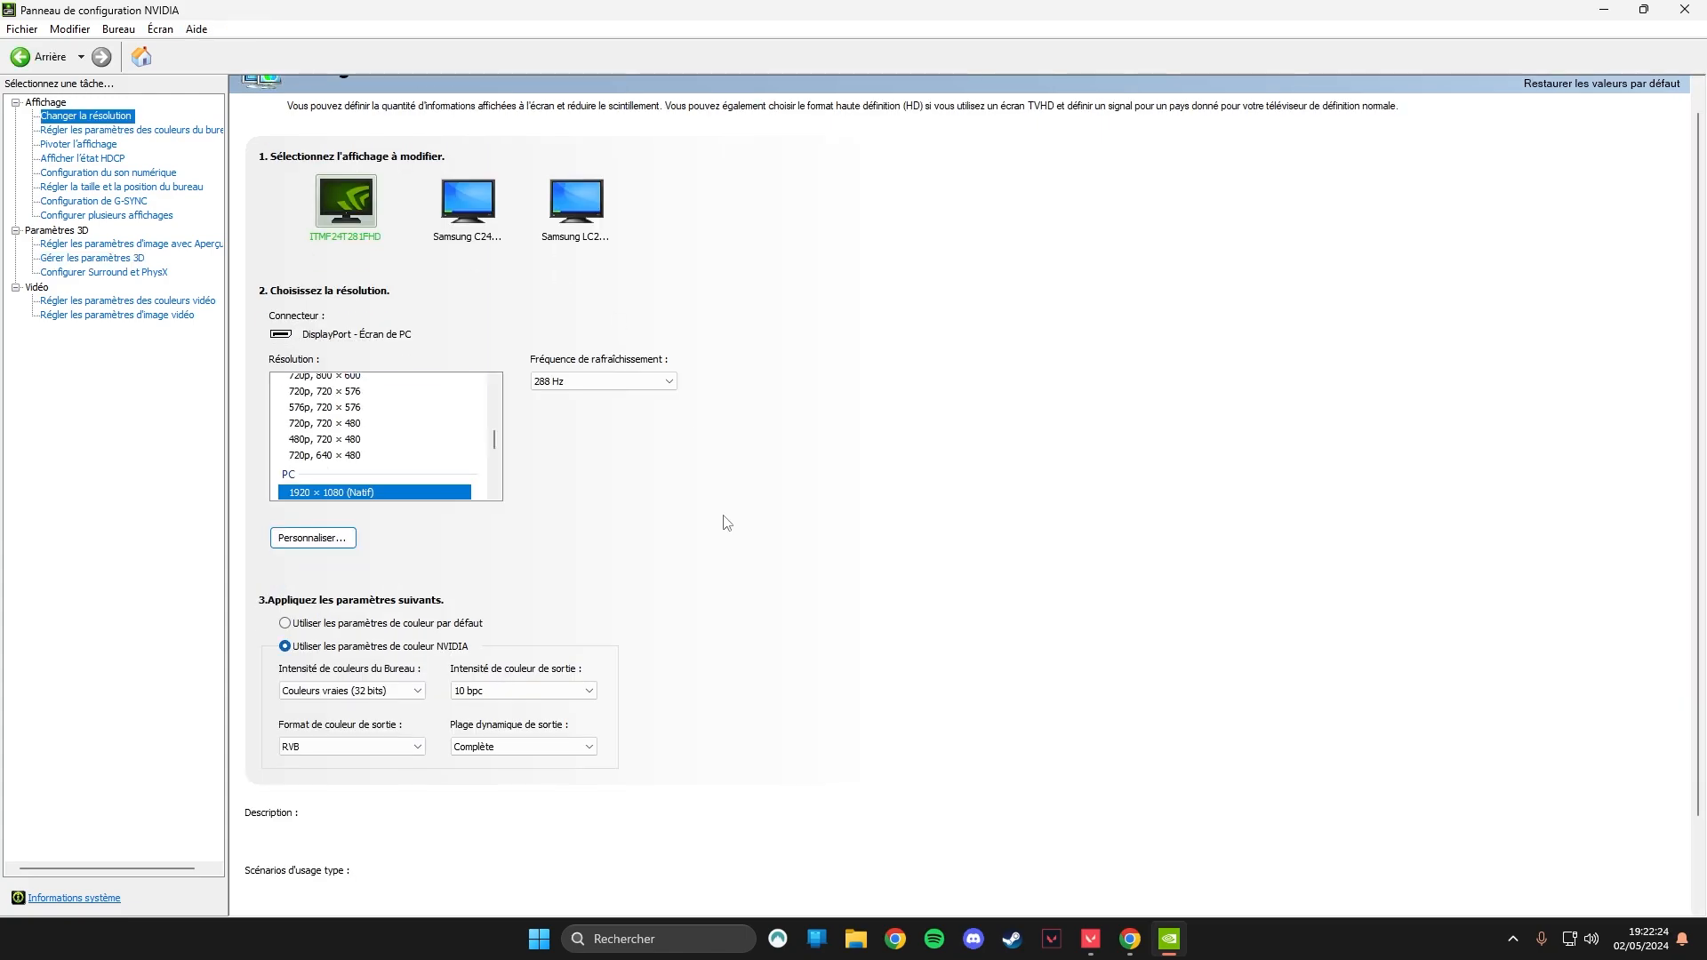
pyautogui.click(571, 667)
pyautogui.click(572, 667)
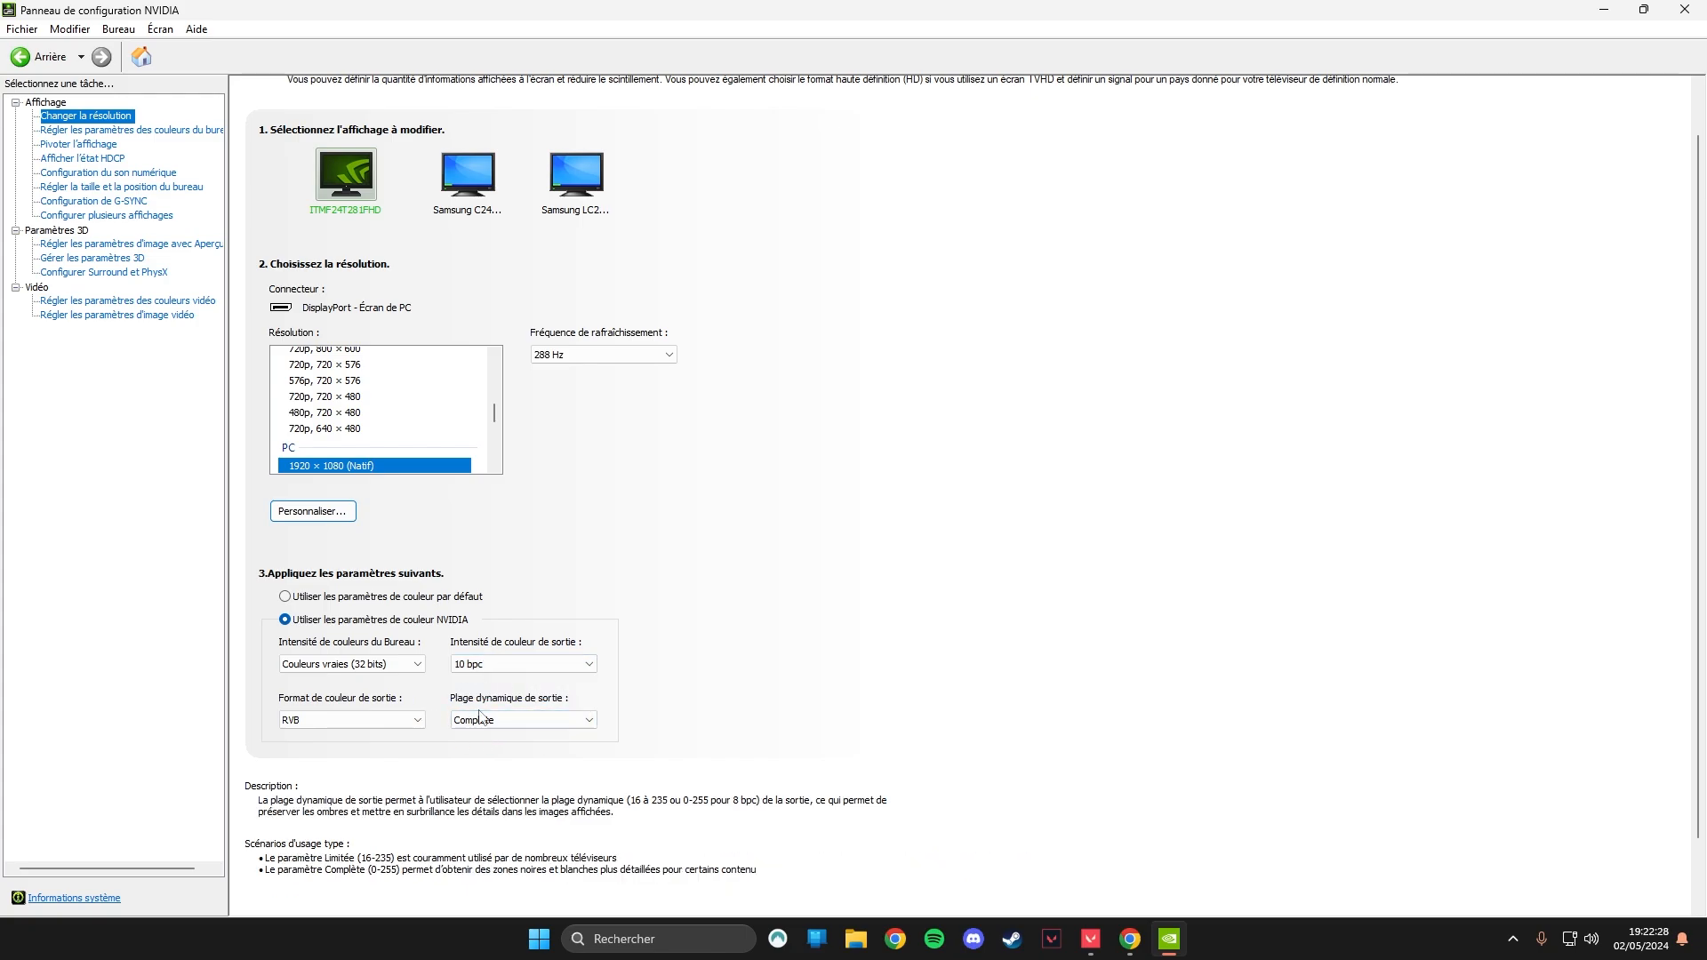
pyautogui.scroll(1, 656, 541)
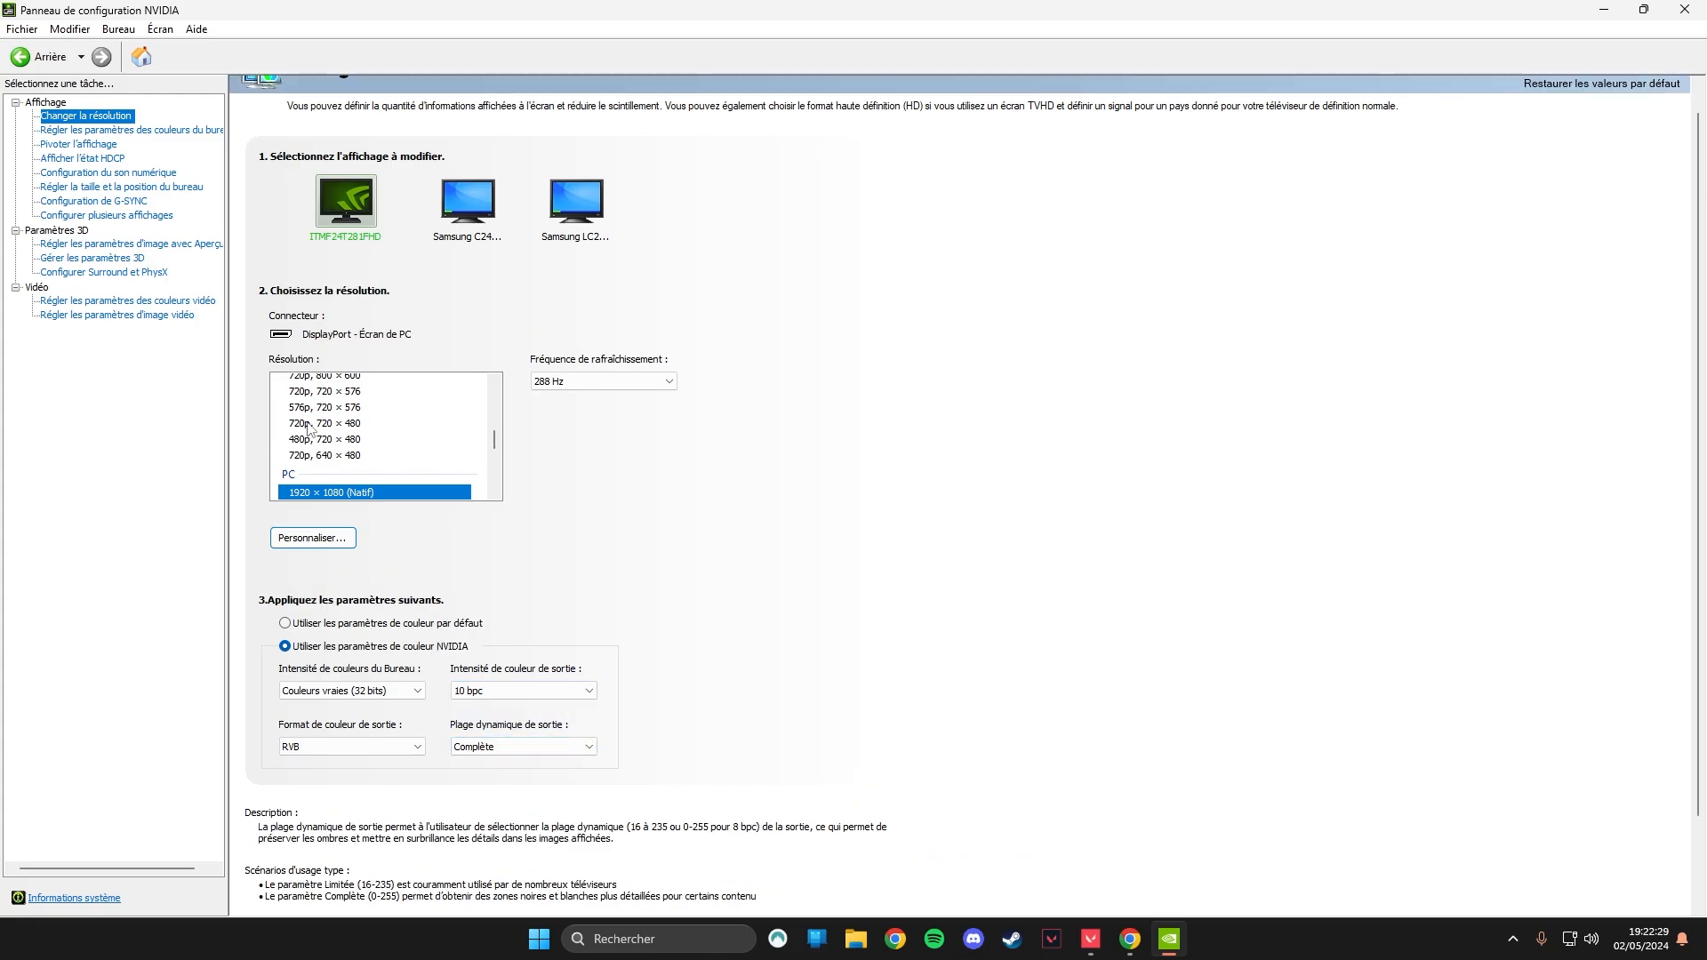
# Open the program-specific 3D settings and start adding a program by browsing for its executable.
pyautogui.click(104, 259)
pyautogui.click(398, 209)
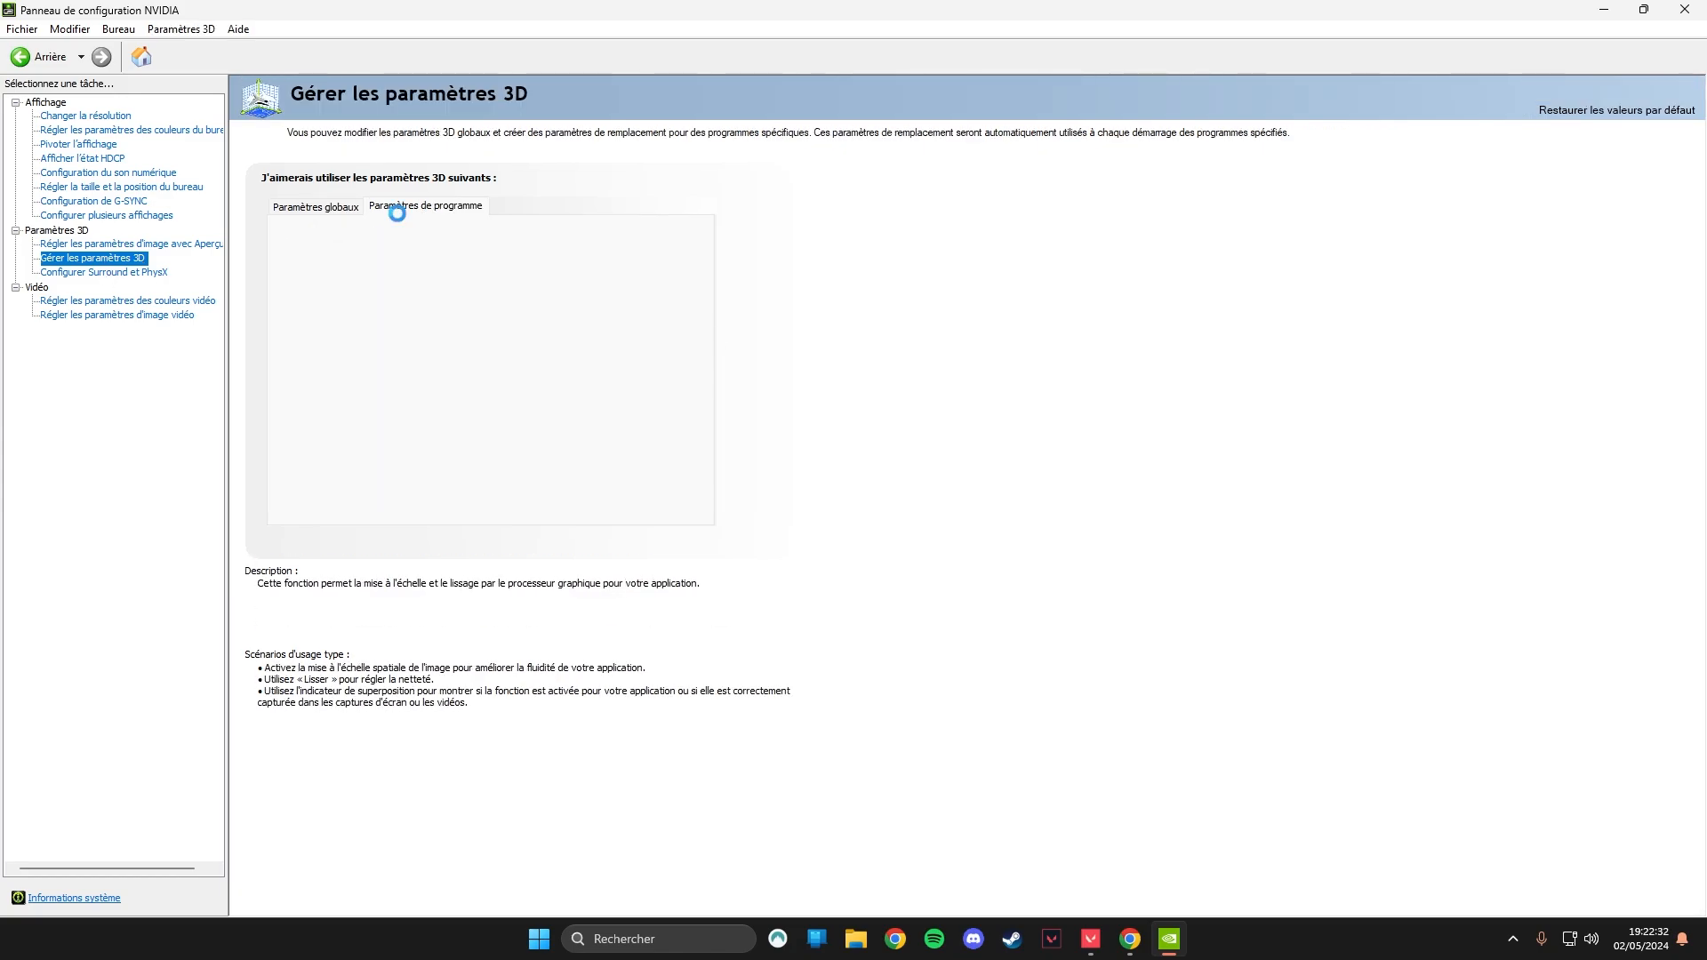
pyautogui.click(361, 254)
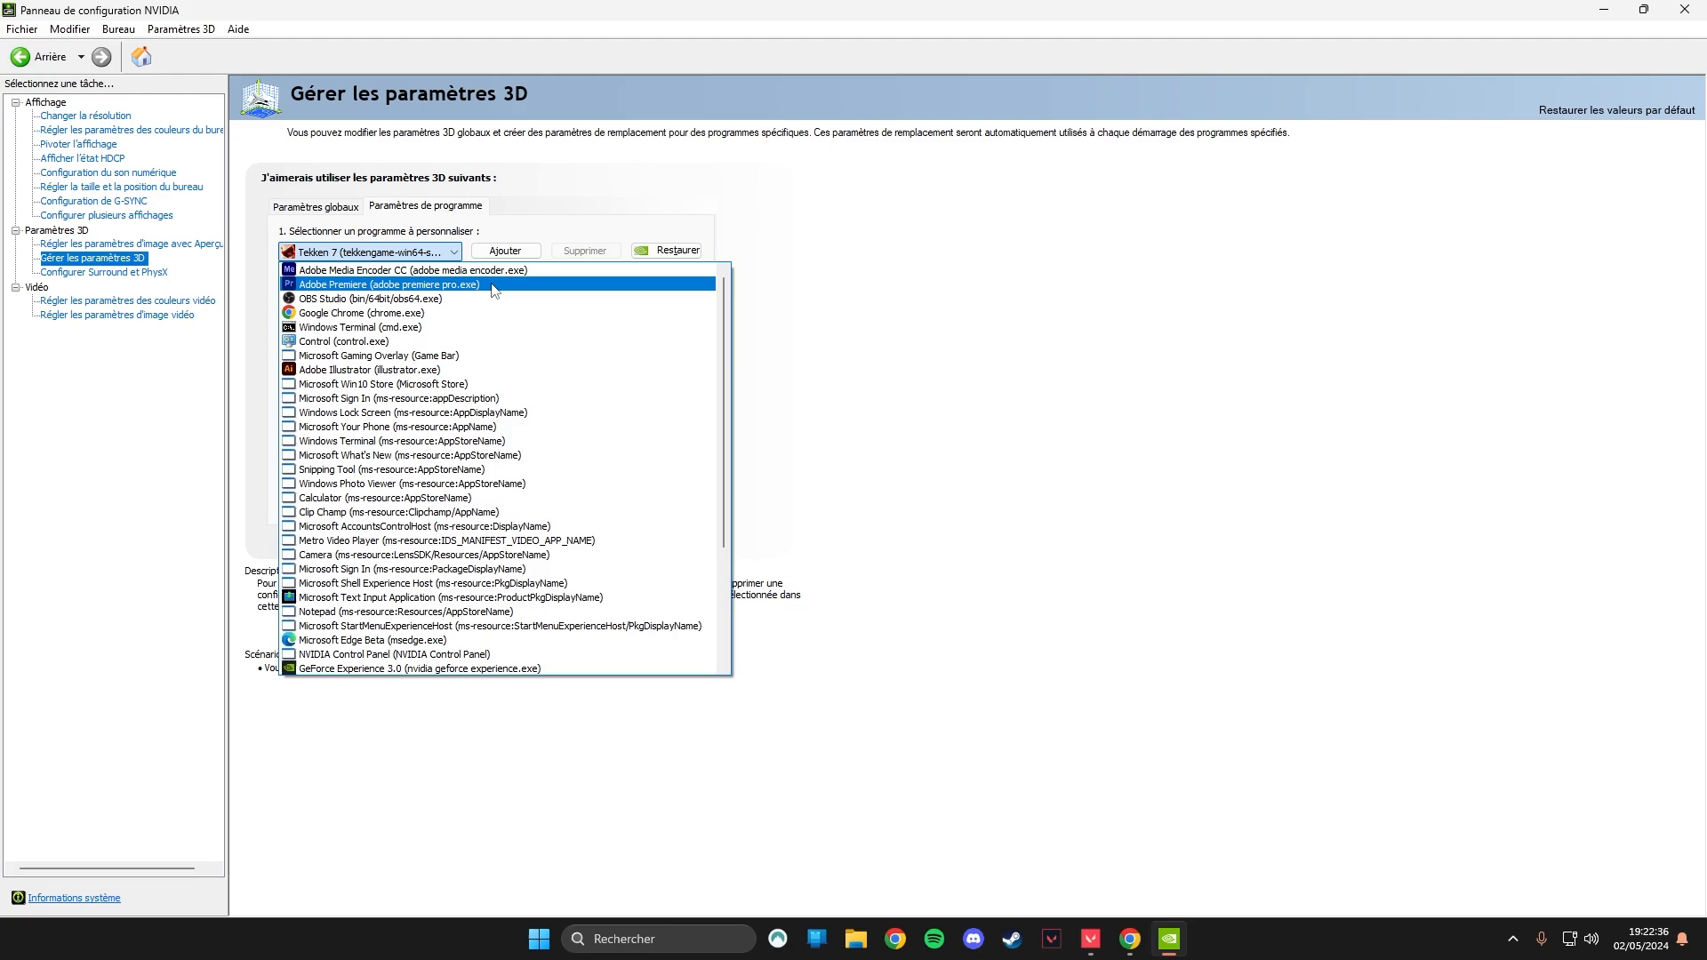
pyautogui.click(496, 258)
pyautogui.click(499, 257)
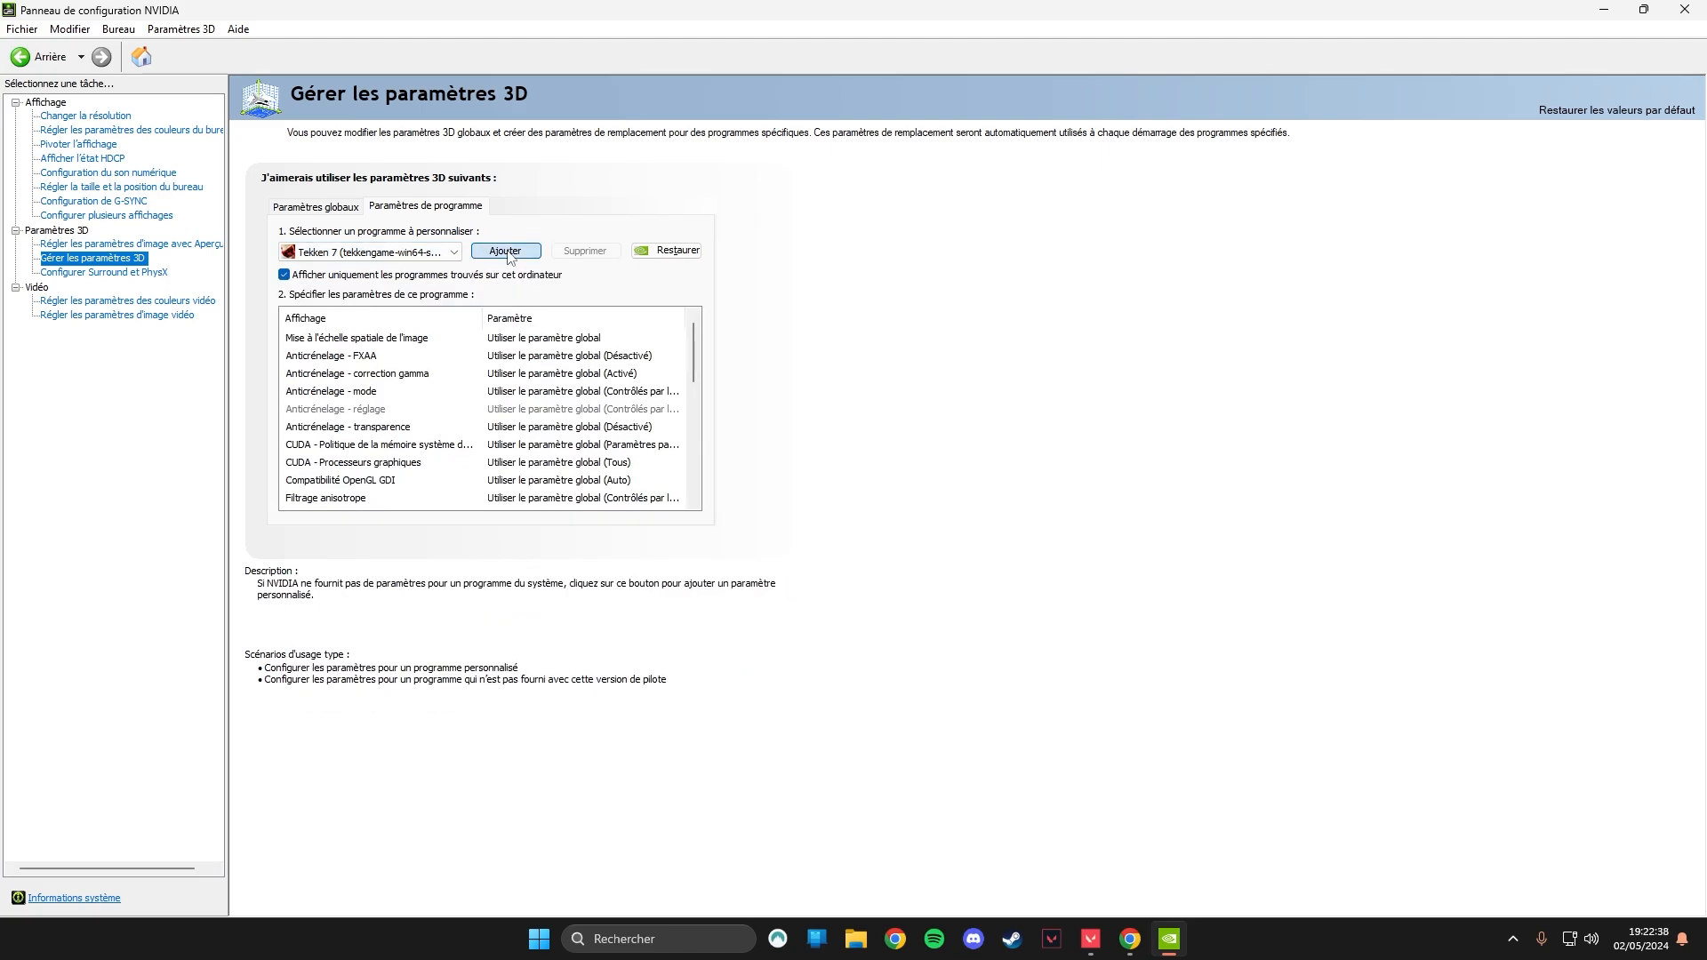
pyautogui.click(733, 447)
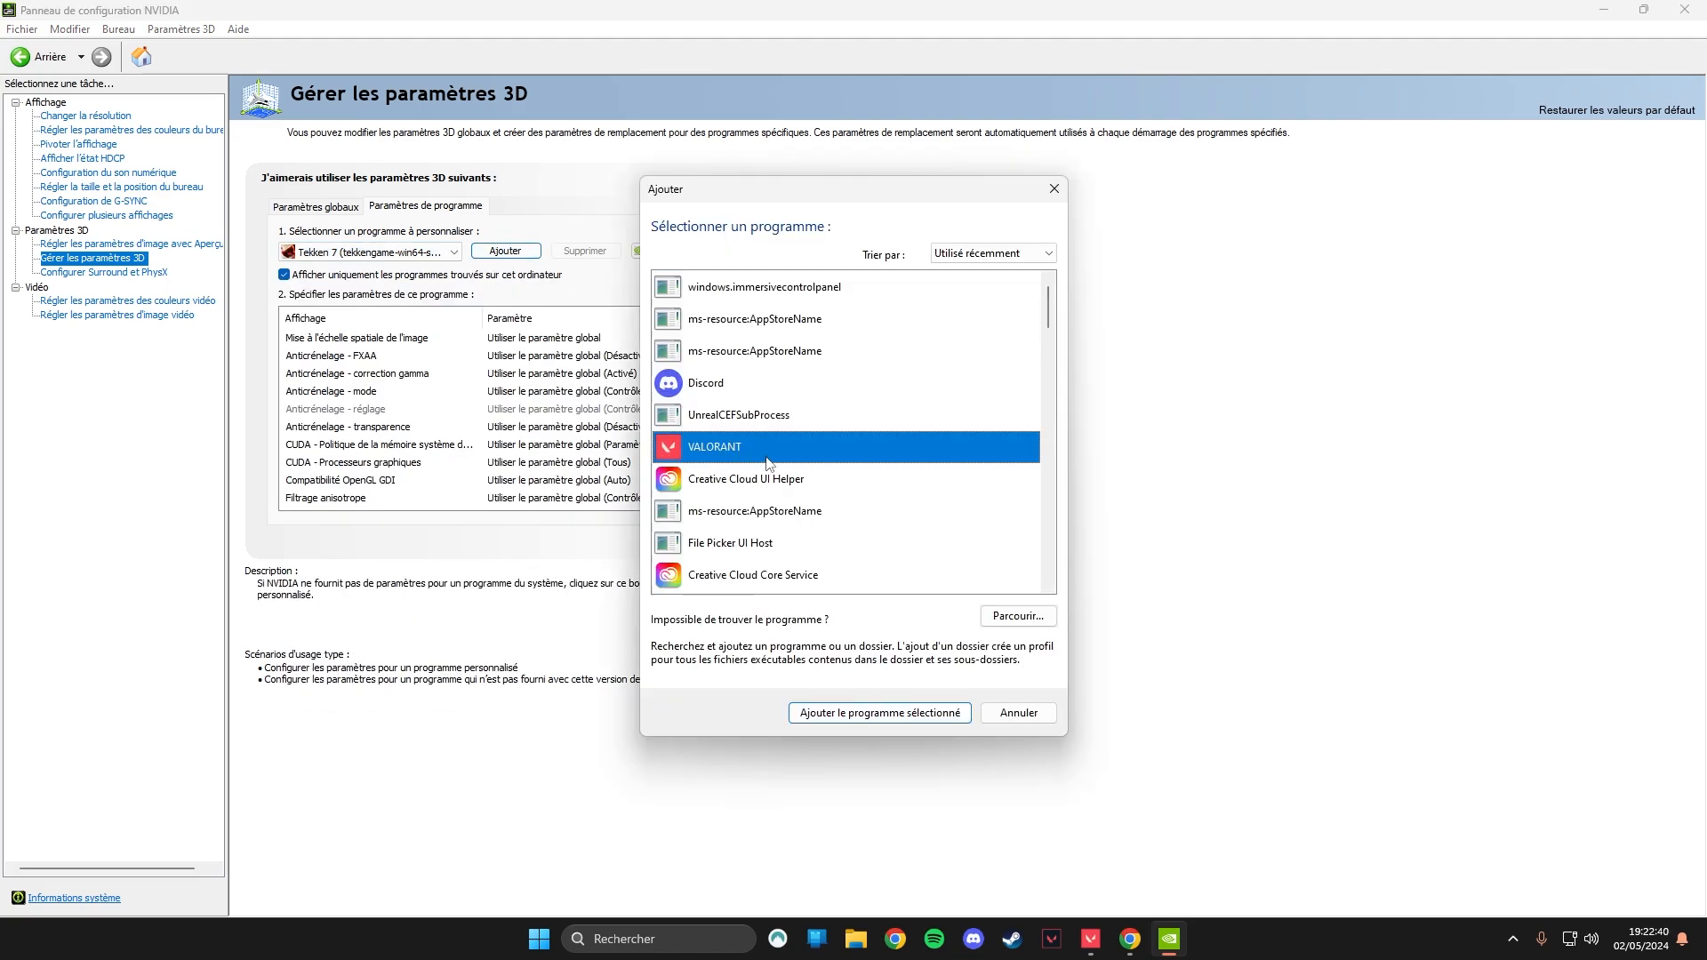
pyautogui.click(985, 615)
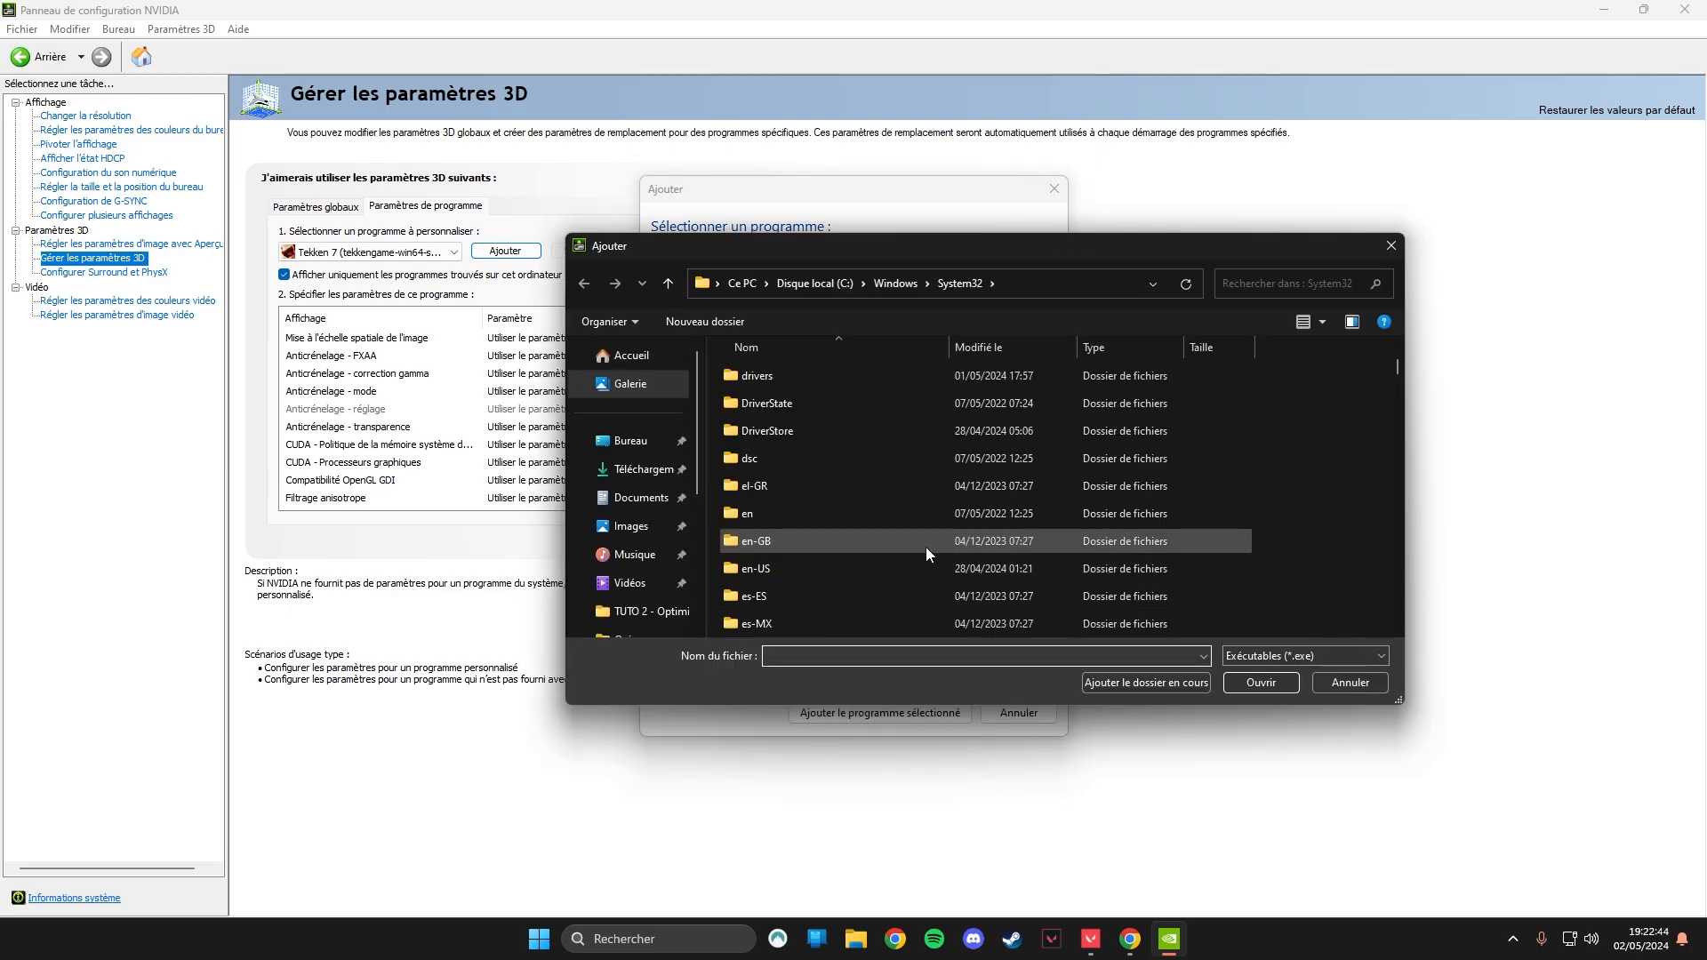
# Browse to the M2 (F:) drive in the file selection dialog.
pyautogui.click(629, 383)
pyautogui.scroll(-3, 670, 512)
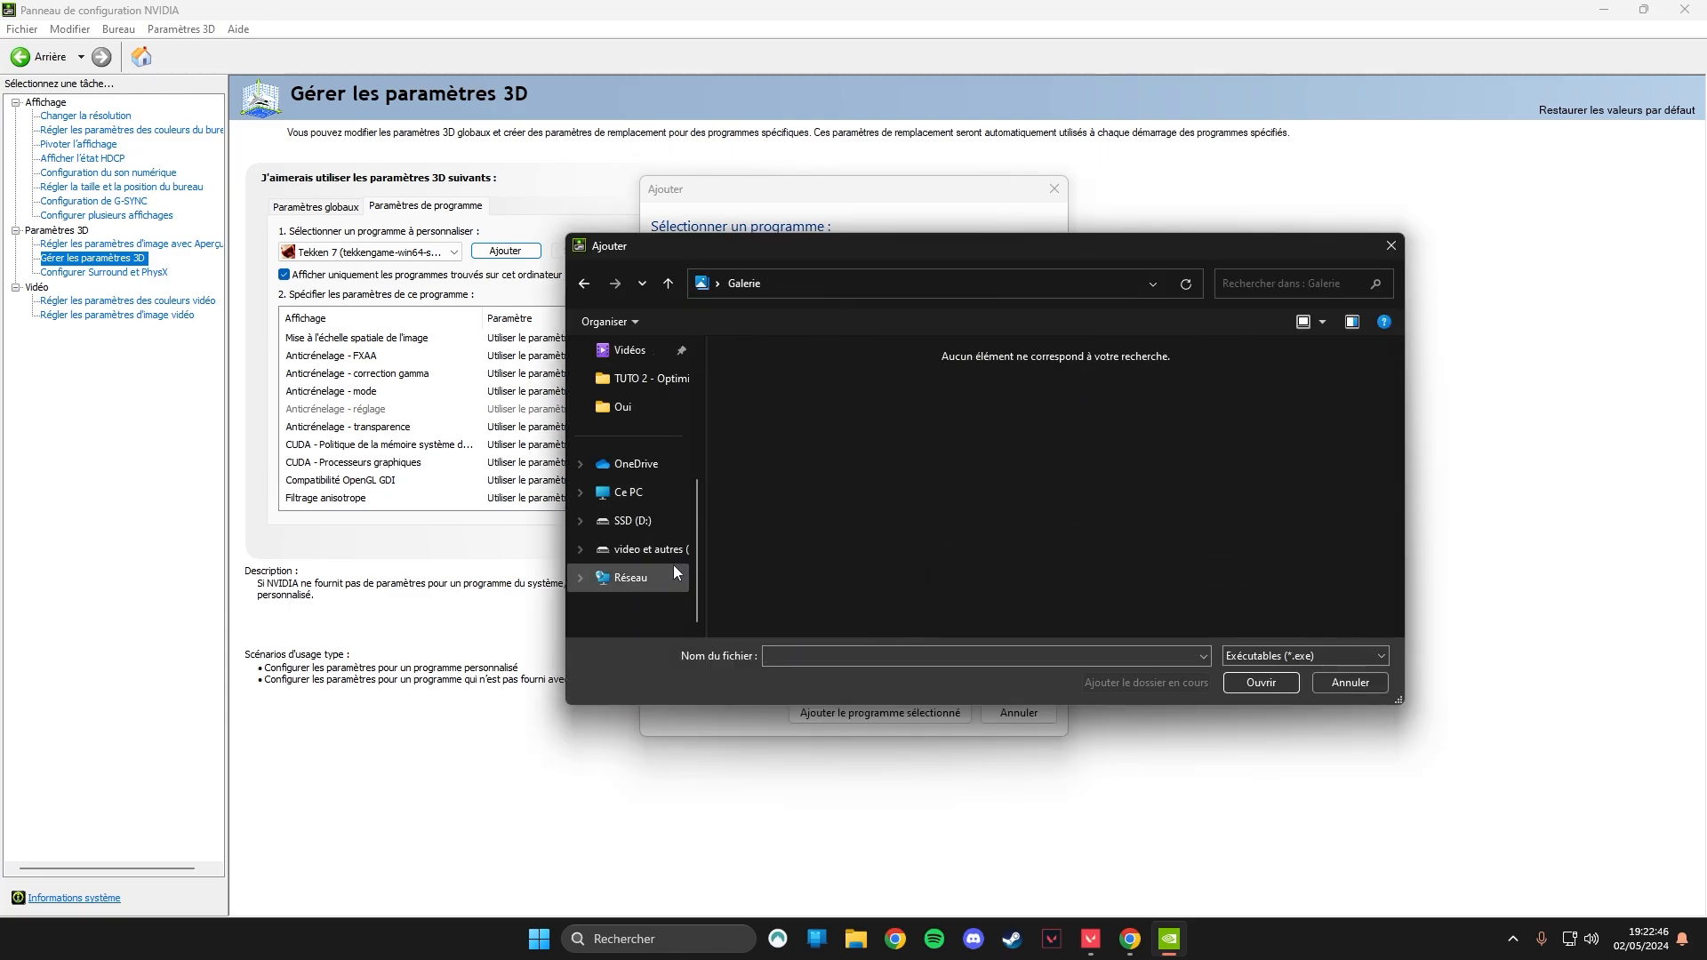
pyautogui.click(633, 521)
pyautogui.click(628, 492)
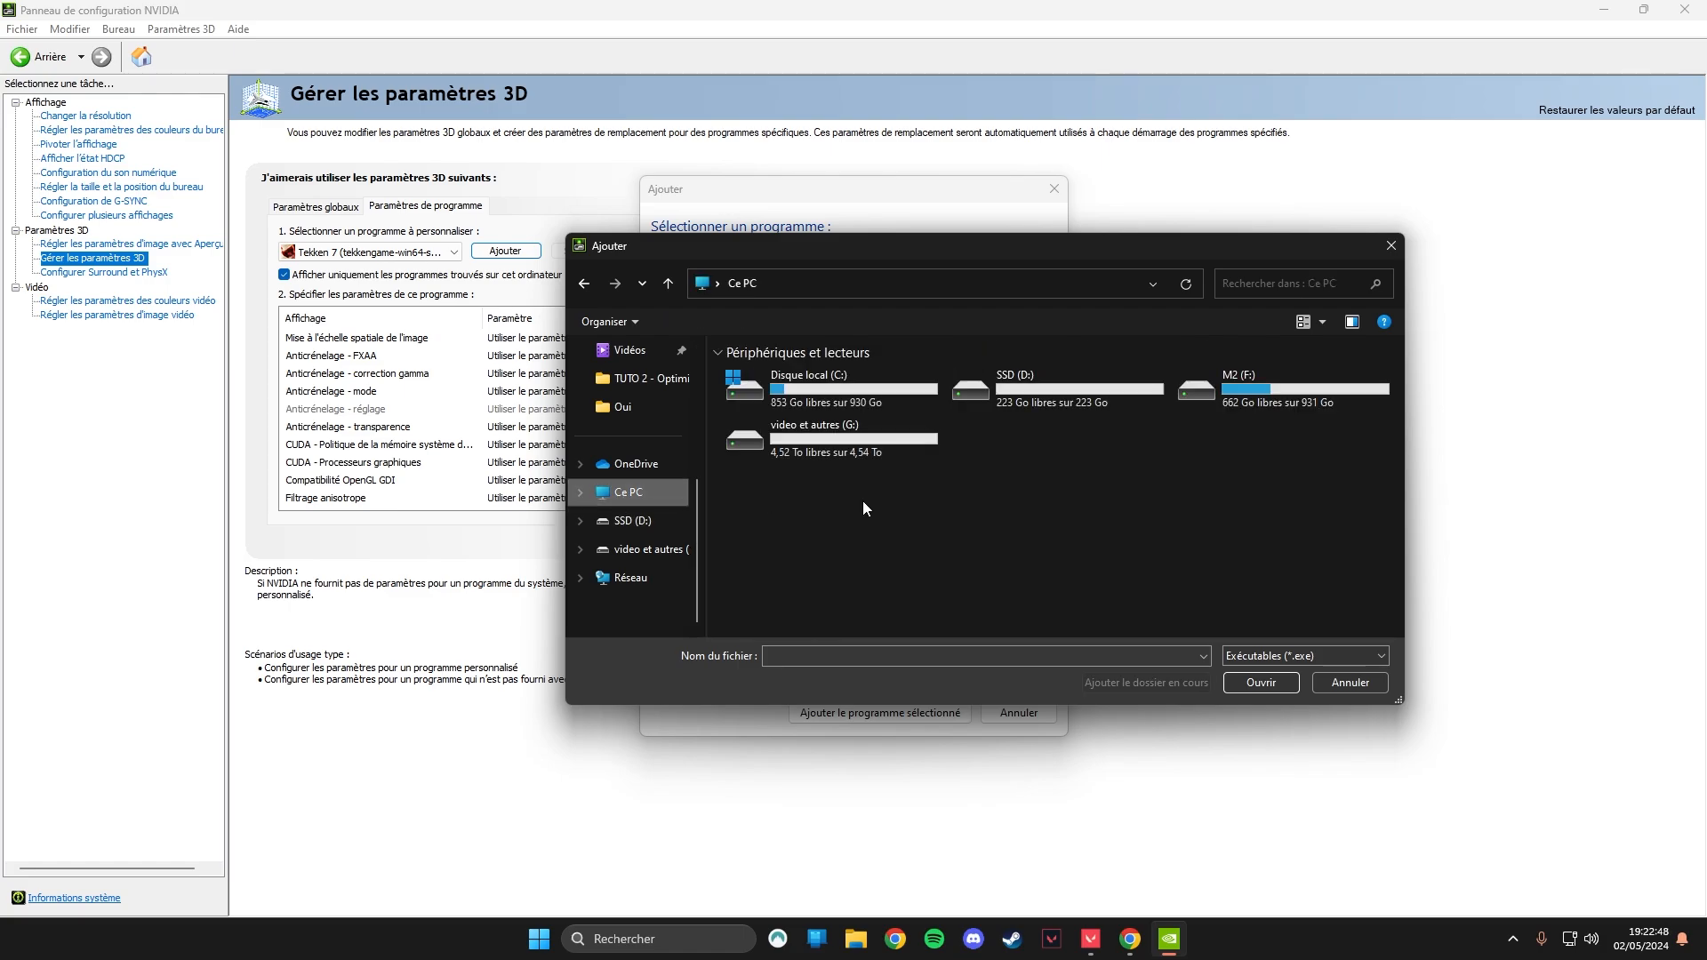
pyautogui.click(828, 400)
pyautogui.doubleClick(1262, 392)
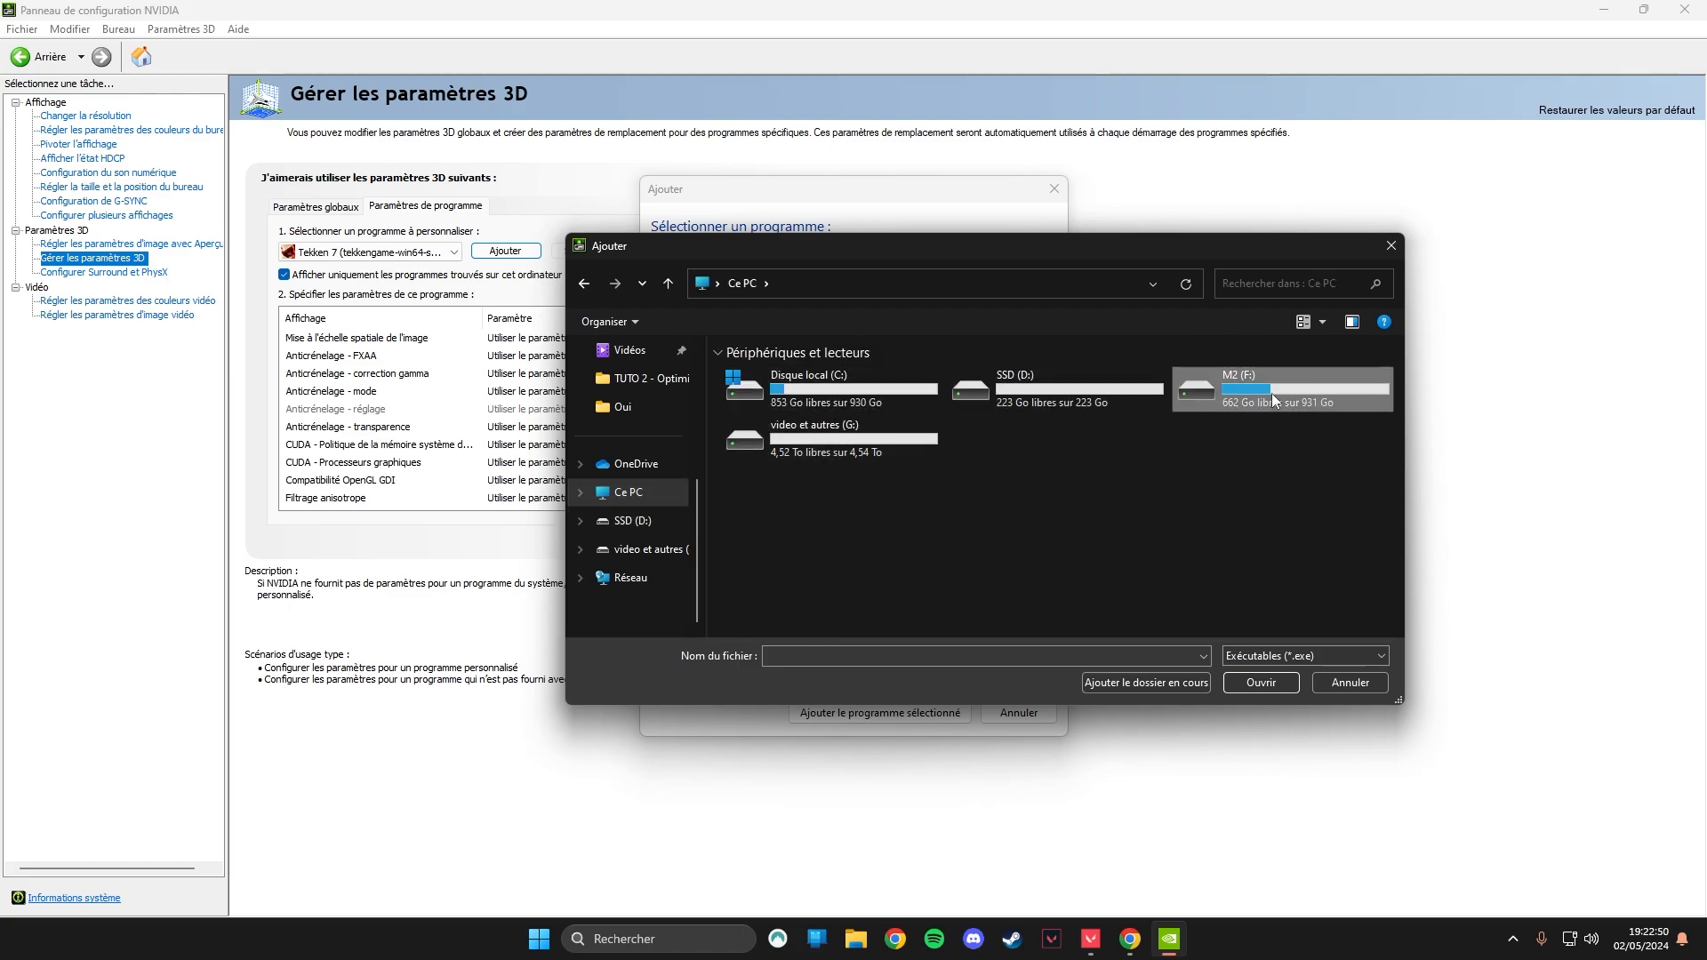
# Add VALORANT-Win64-Shipping.exe from Riot Games\VALORANT\live\ShooterGame\Binaries\Win64 as the program to customize.
pyautogui.doubleClick(816, 458)
pyautogui.doubleClick(791, 384)
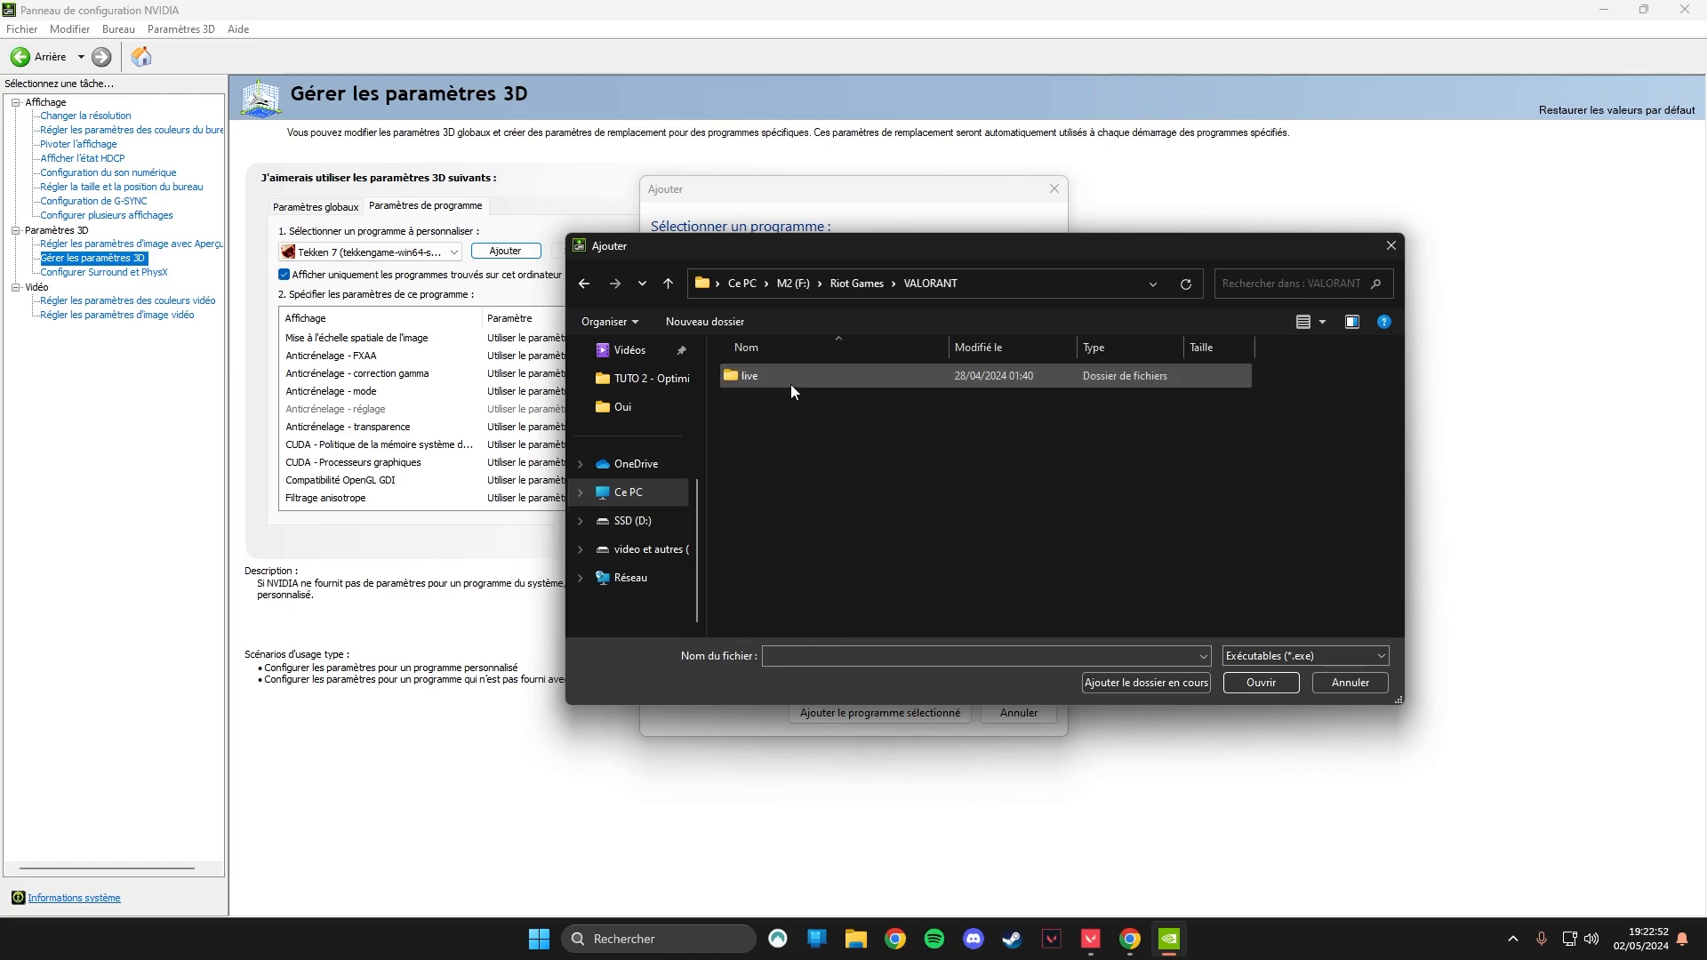
pyautogui.doubleClick(791, 384)
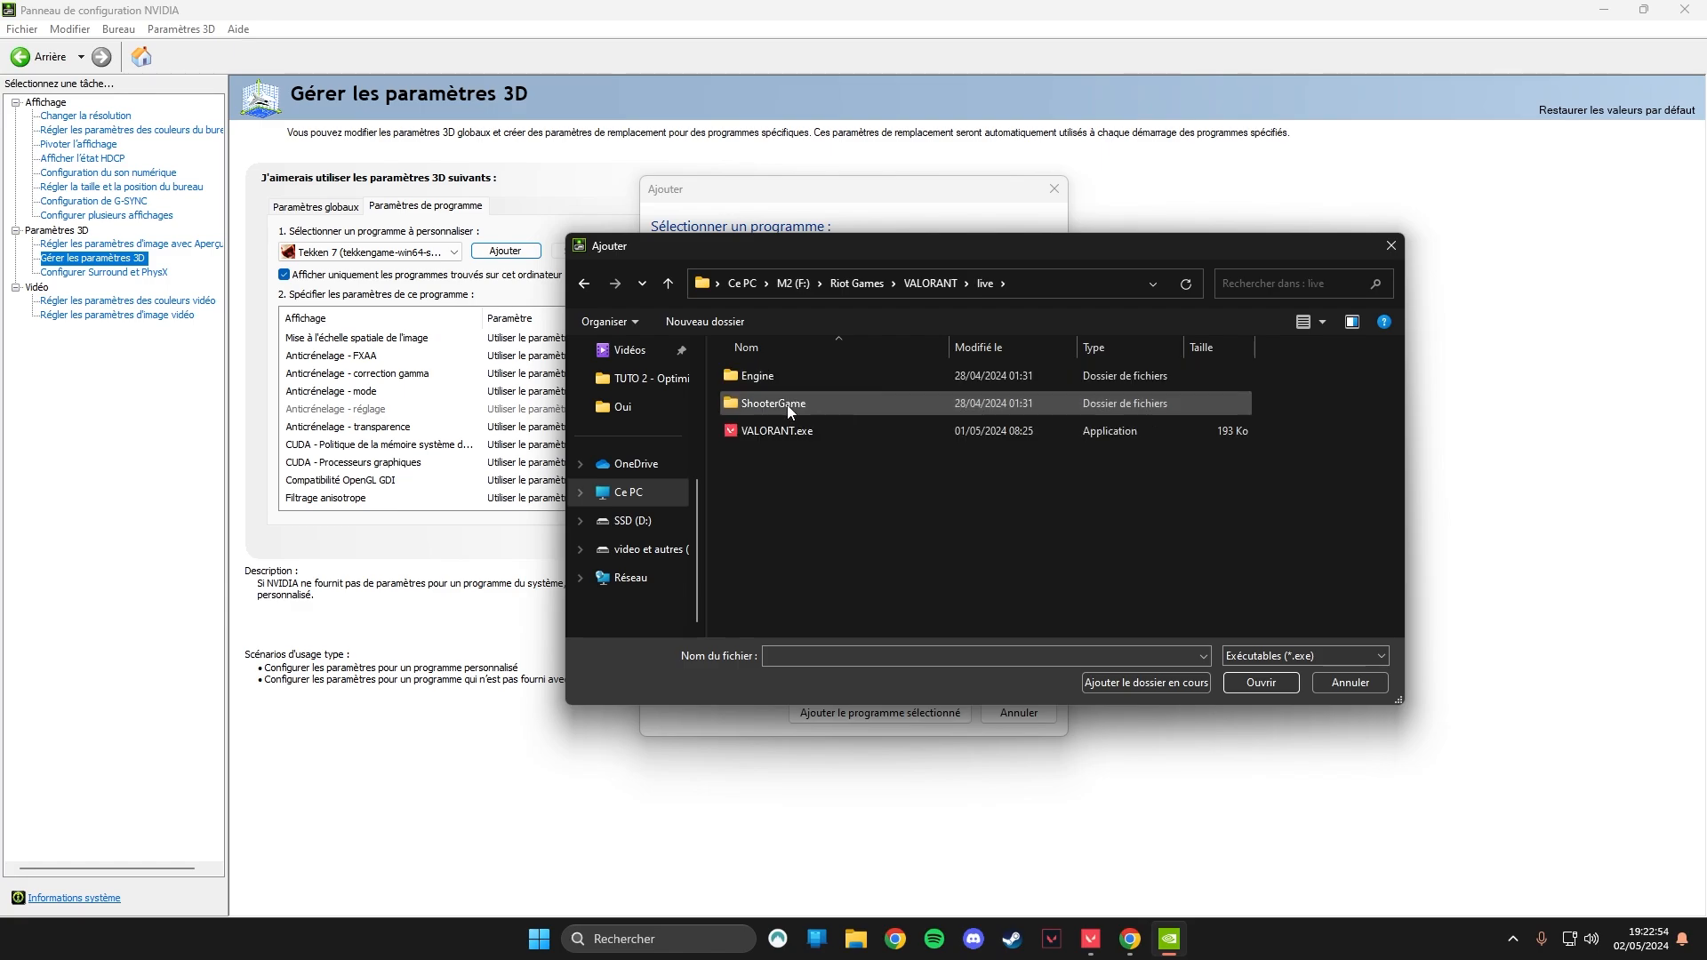
pyautogui.doubleClick(786, 404)
pyautogui.doubleClick(777, 382)
pyautogui.doubleClick(777, 382)
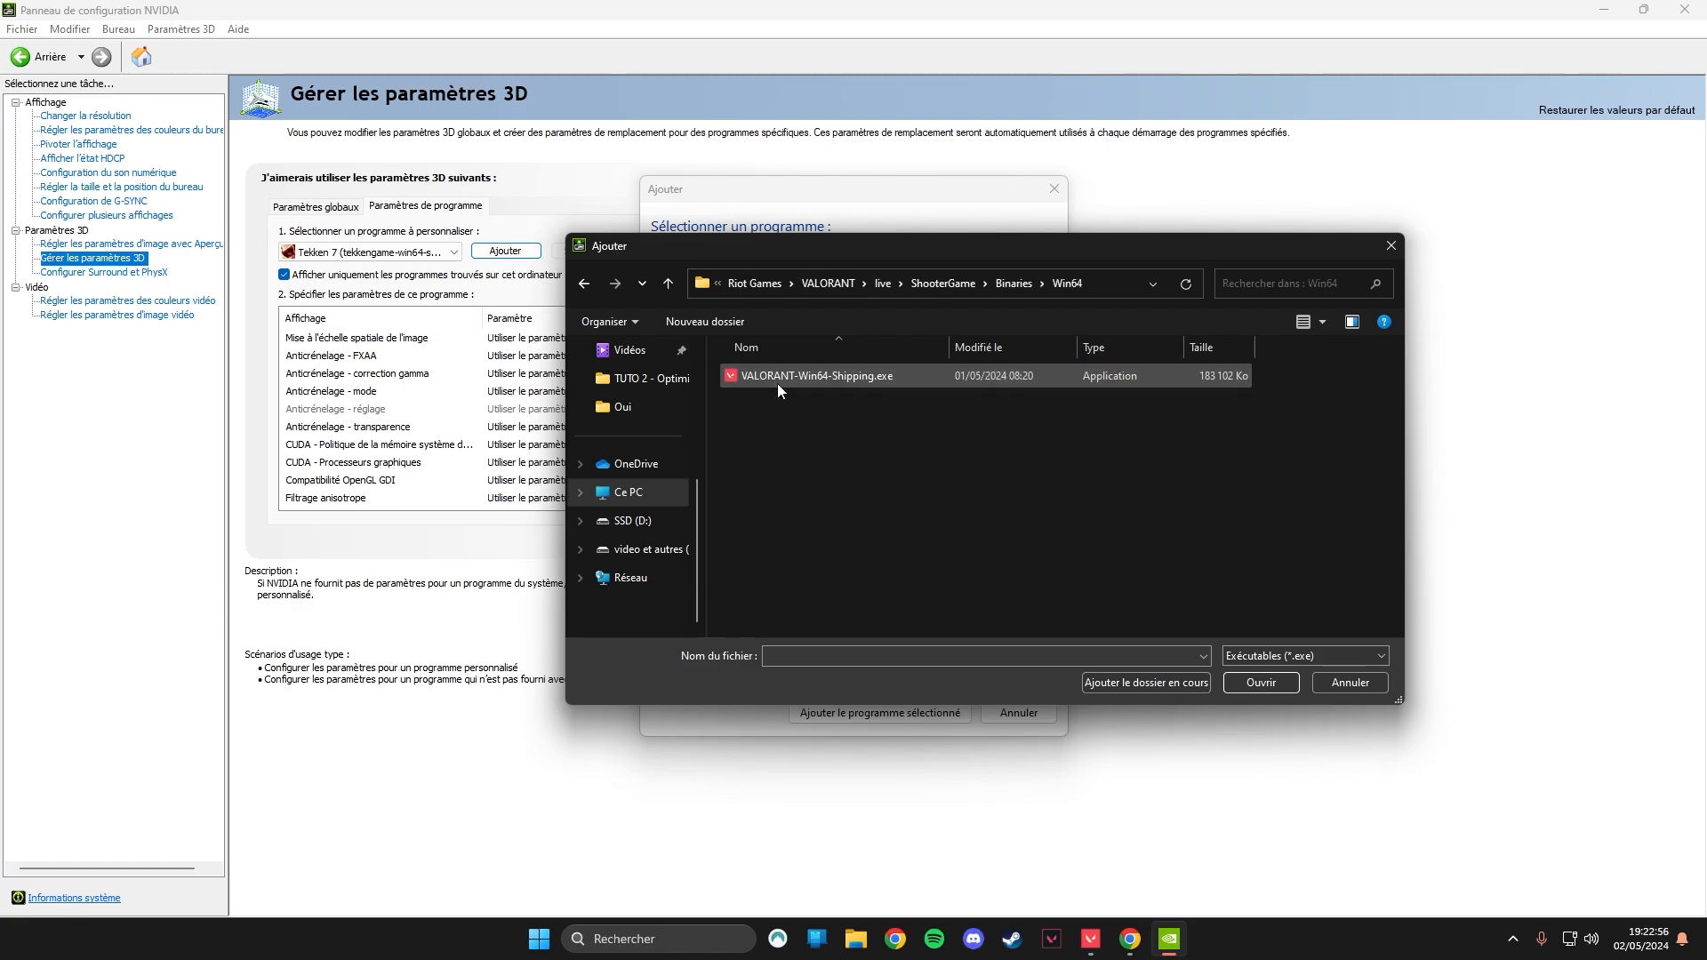
pyautogui.click(797, 373)
pyautogui.click(1259, 686)
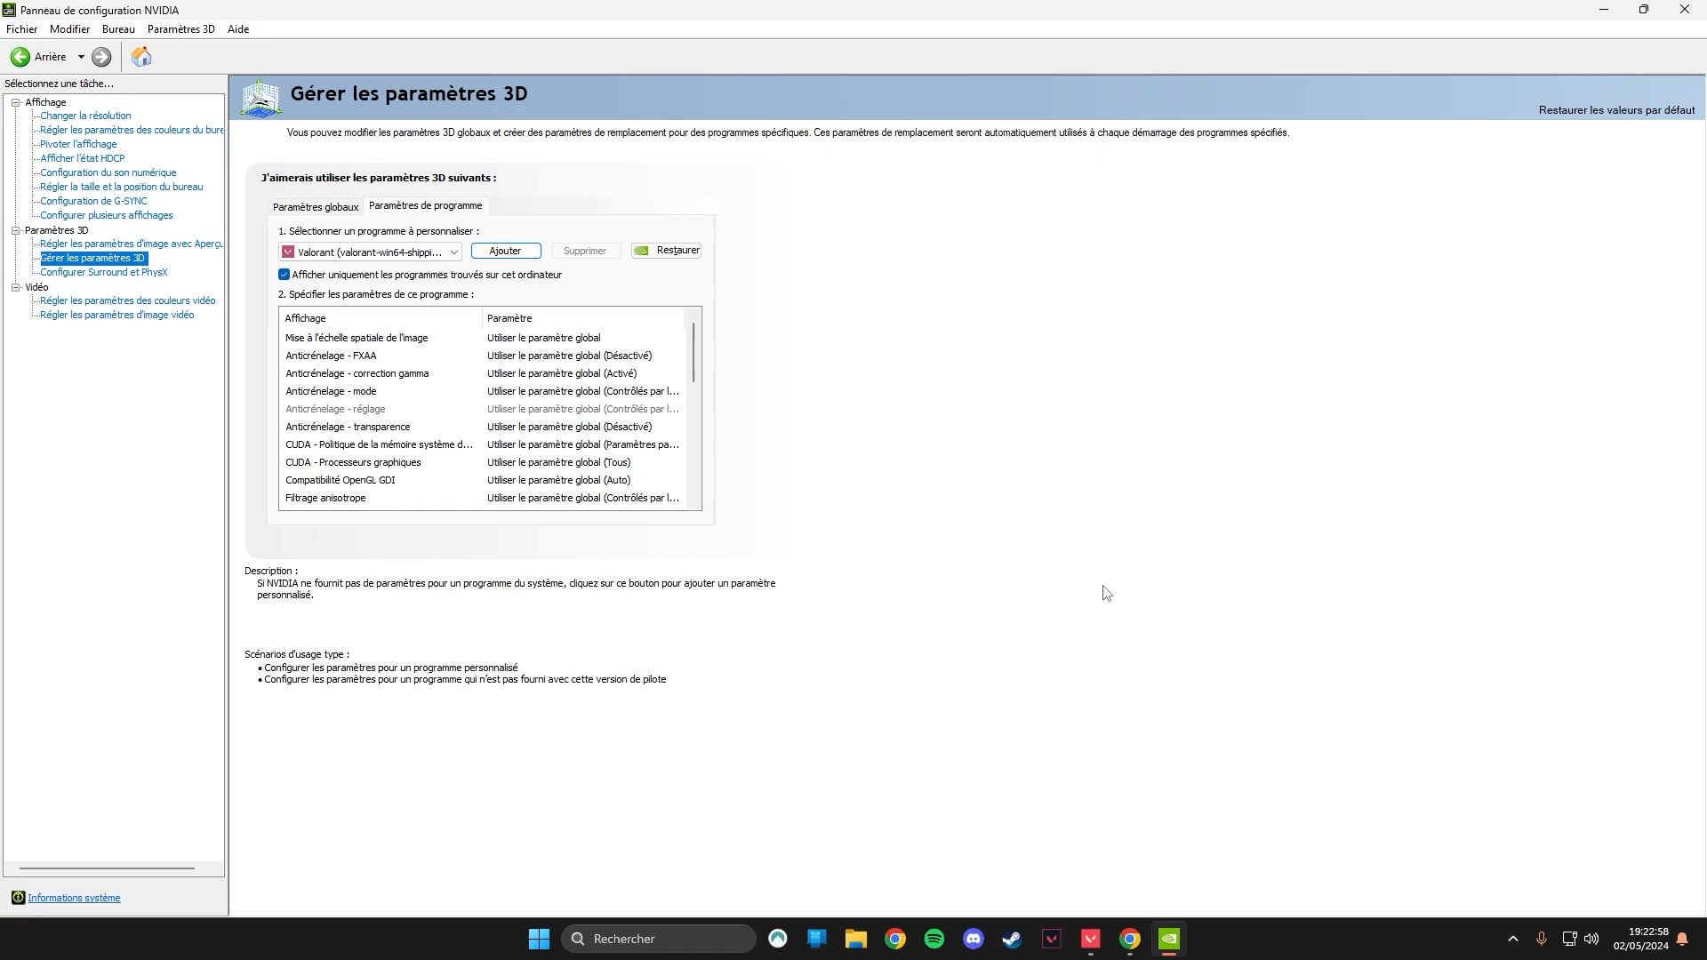
# Set VALORANT's texture filtering quality to Hautes performances.
pyautogui.scroll(-3, 691, 398)
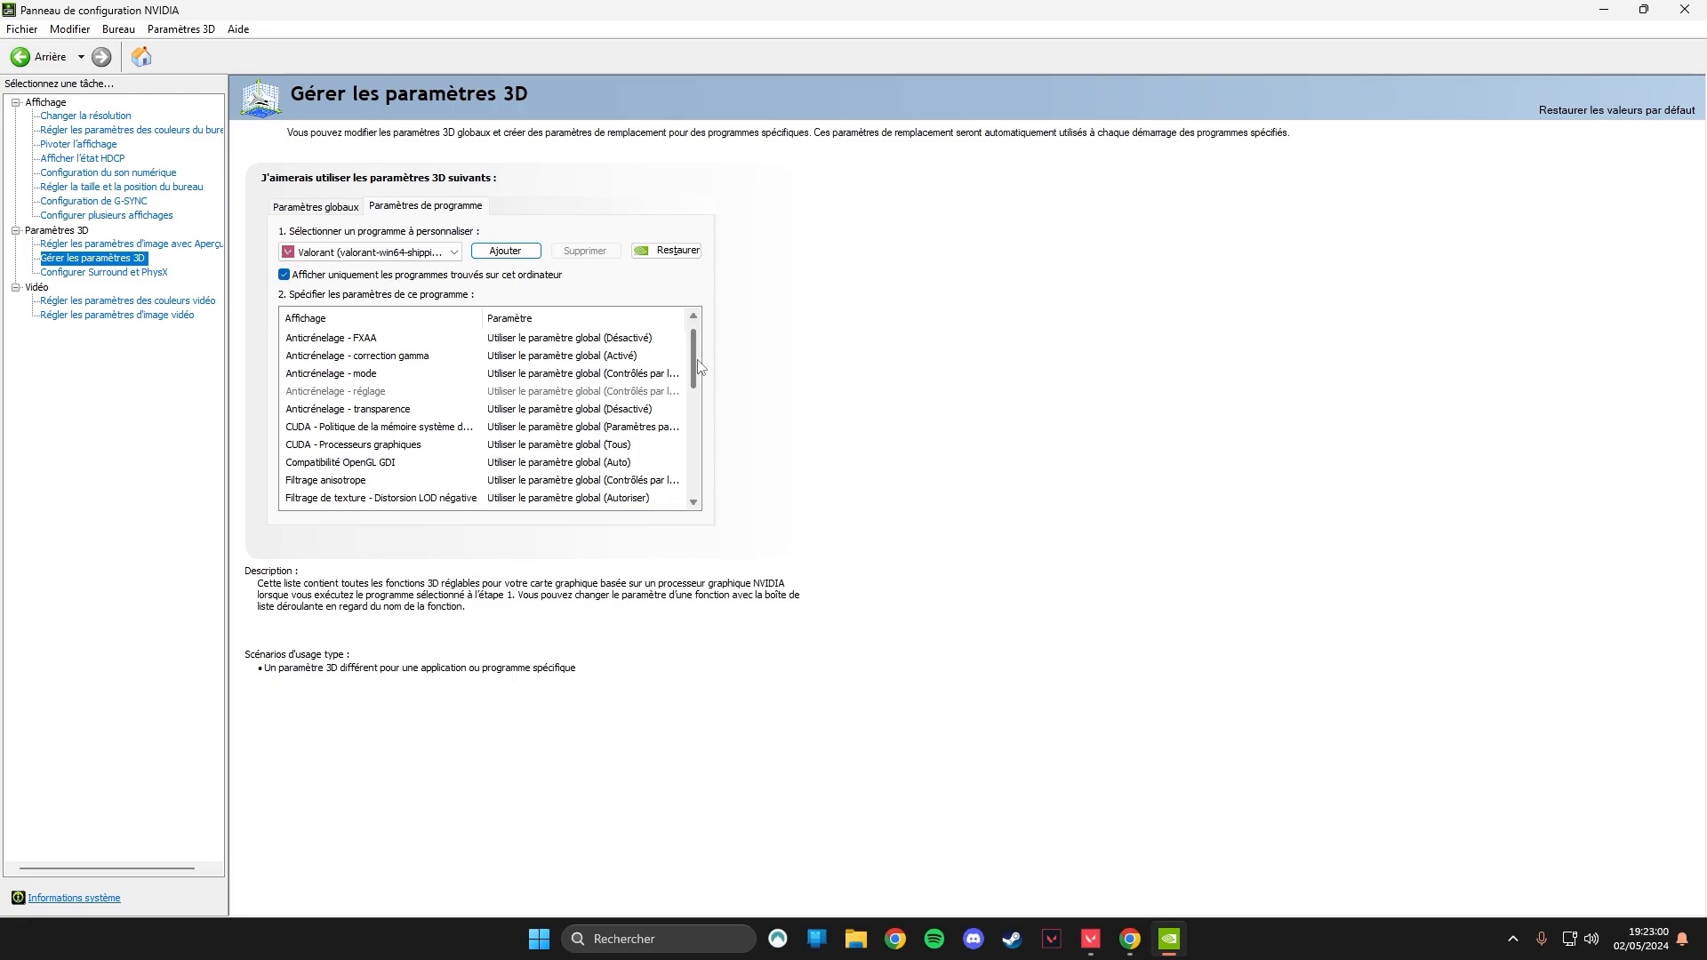
pyautogui.moveTo(697, 409); pyautogui.dragTo(705, 365)
pyautogui.moveTo(705, 371); pyautogui.dragTo(705, 398)
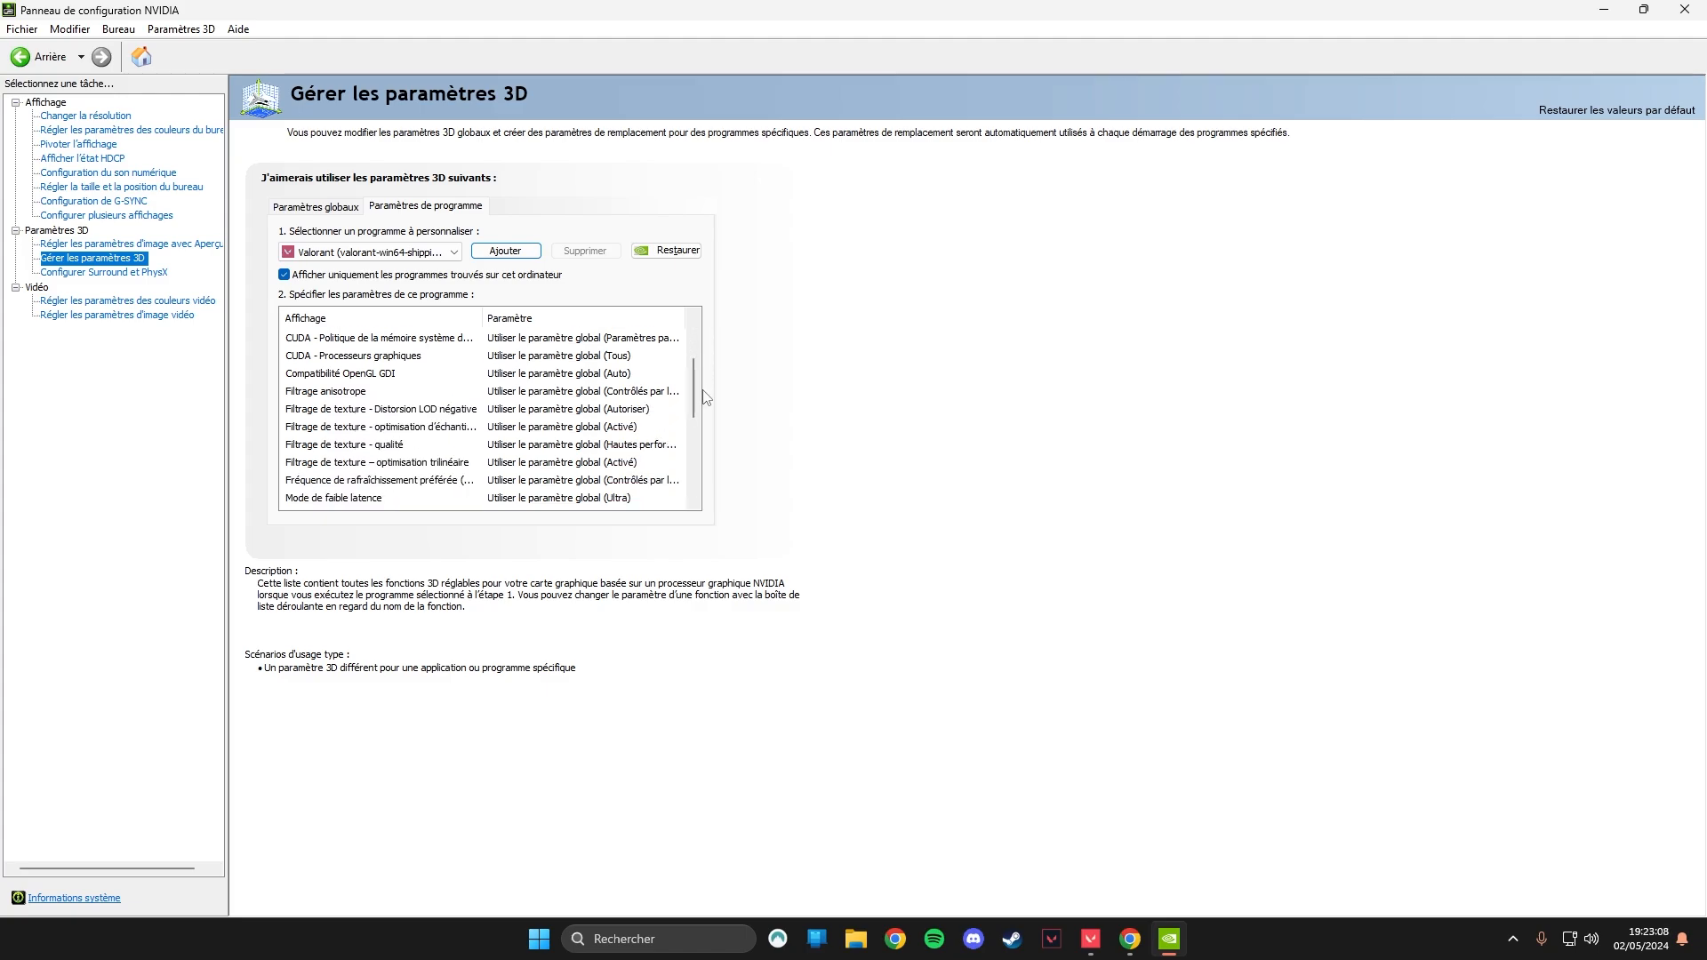
pyautogui.click(569, 444)
pyautogui.click(569, 444)
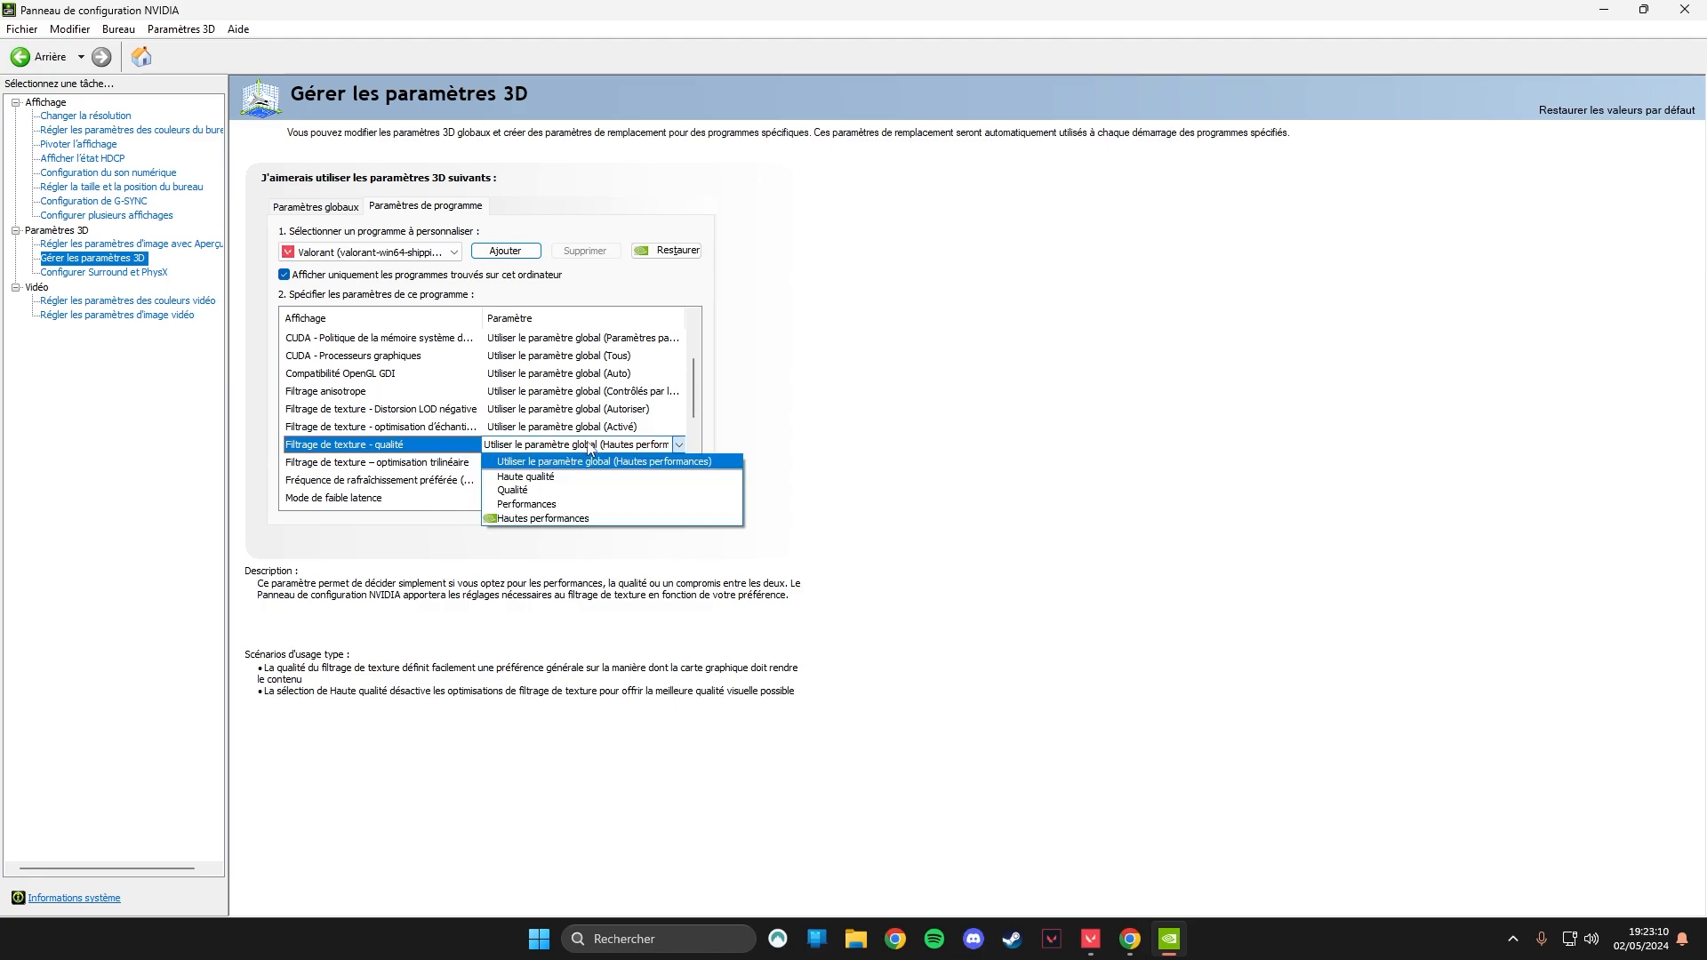
pyautogui.click(544, 523)
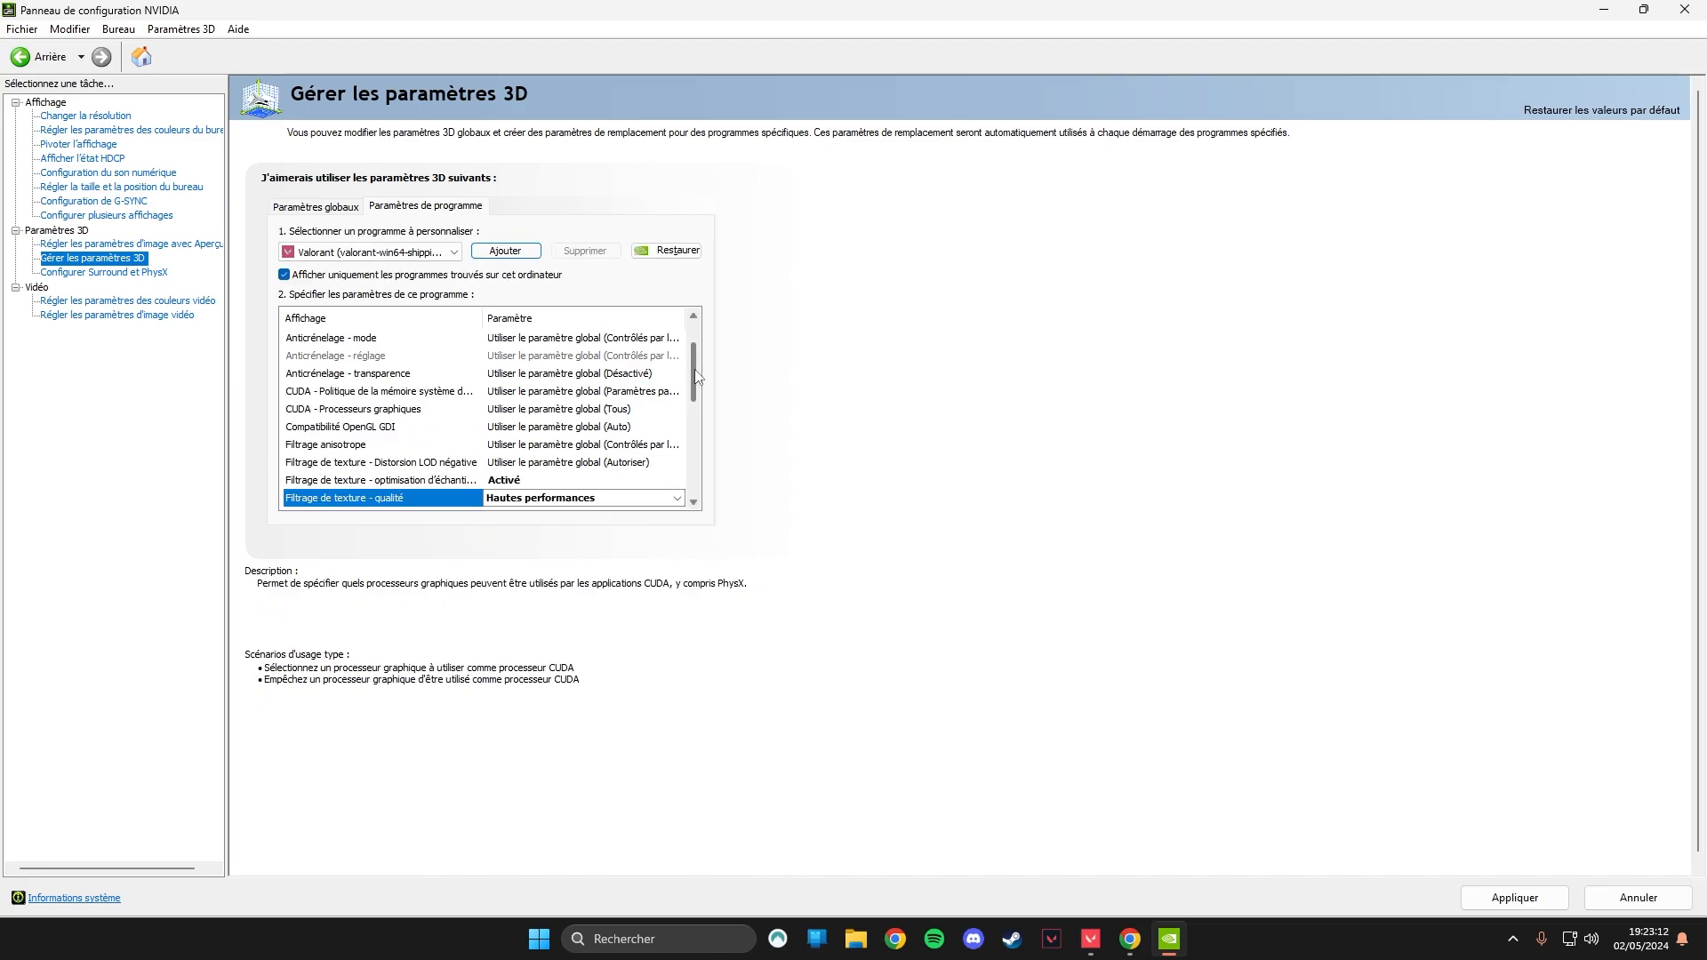
# Set VALORANT's trilinear optimization and texture filtering sample optimization to Désactivé.
pyautogui.scroll(-3, 698, 375)
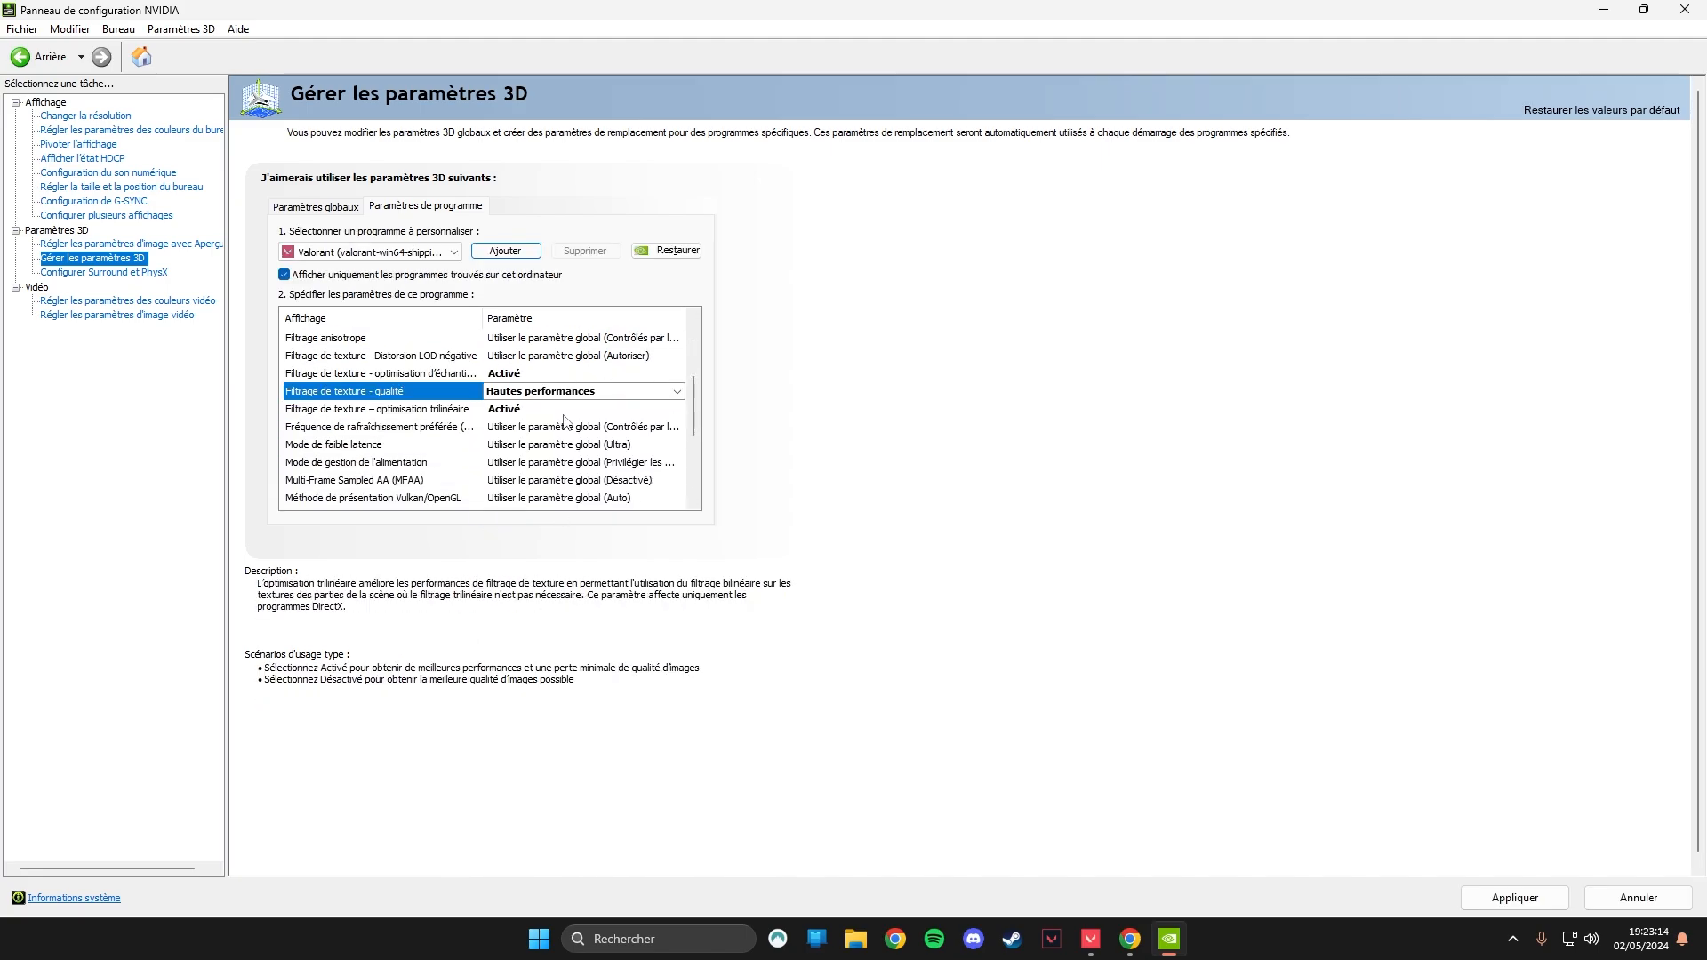
pyautogui.click(516, 411)
pyautogui.click(534, 459)
pyautogui.scroll(-1, 678, 434)
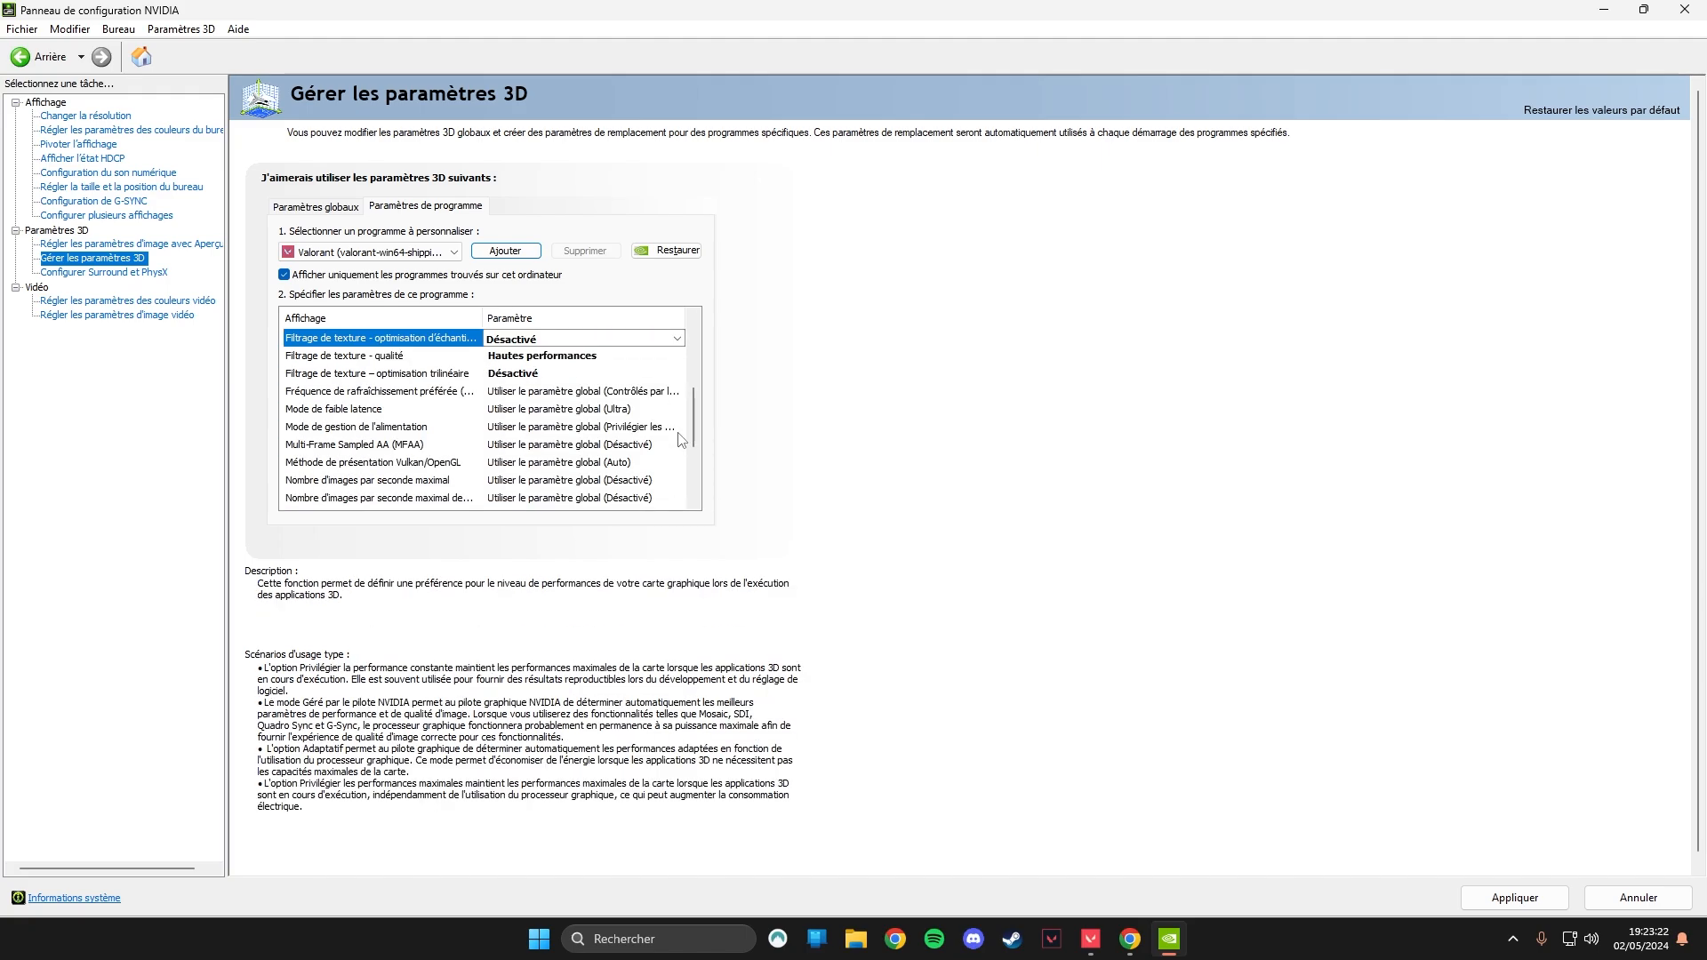
# Set VALORANT's low latency mode to Ultra and its power management mode to Privilégier les performances maximales.
pyautogui.click(585, 410)
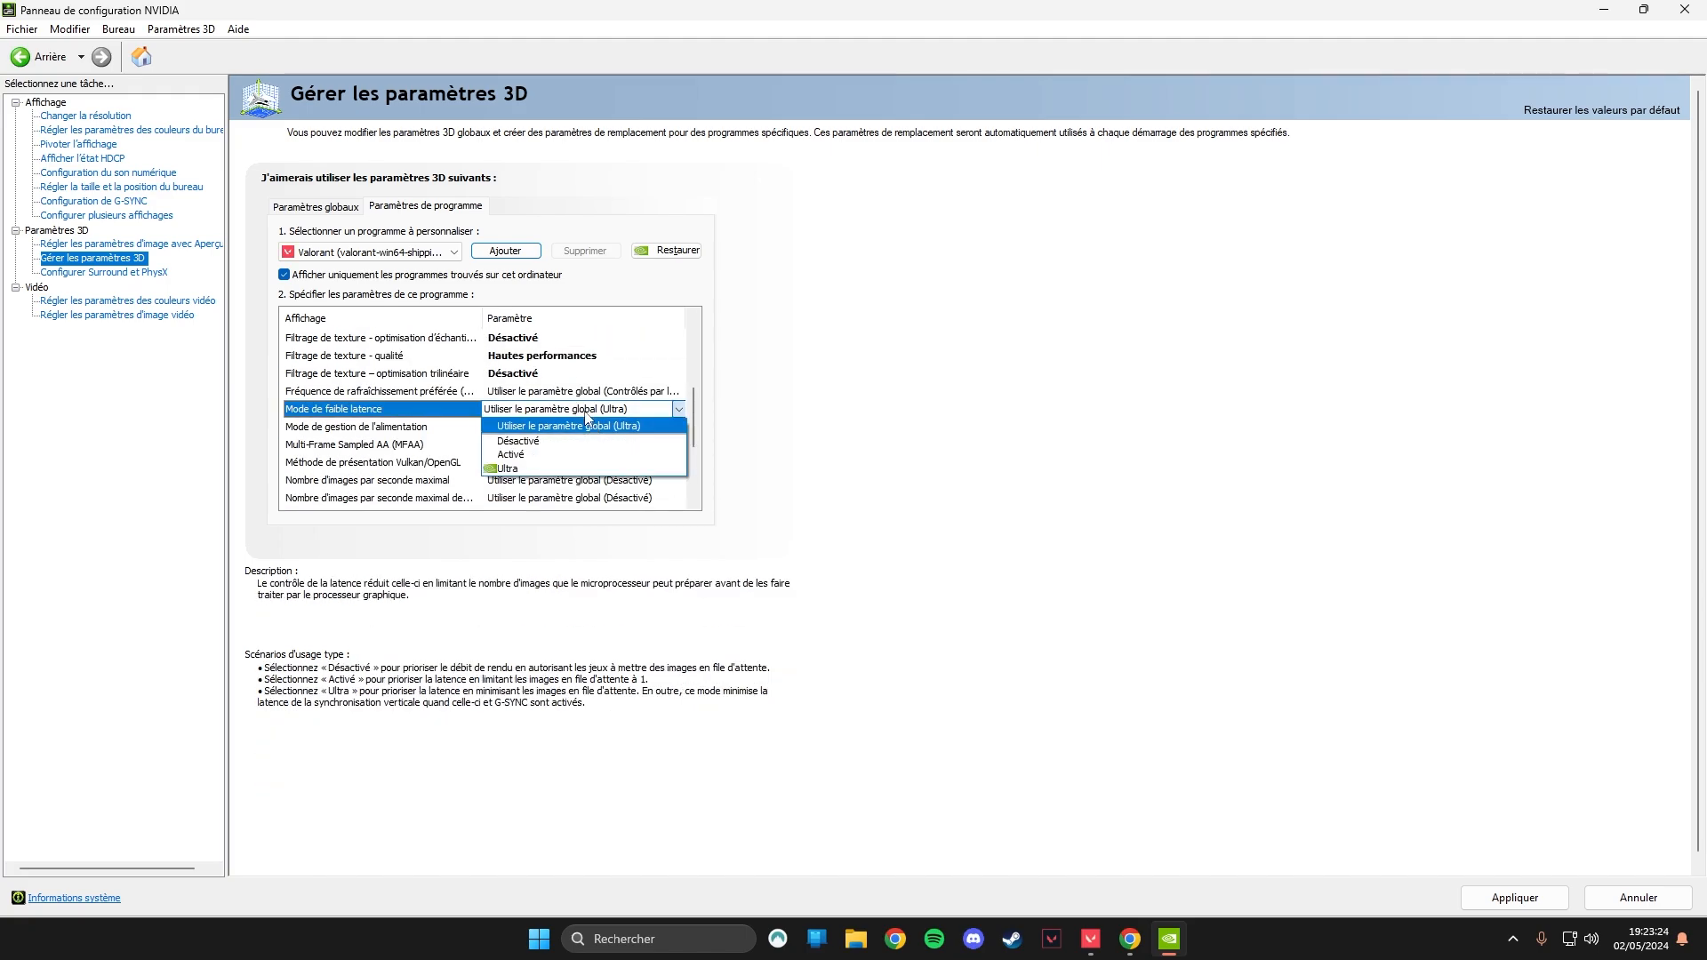
pyautogui.click(507, 468)
pyautogui.scroll(-1, 696, 407)
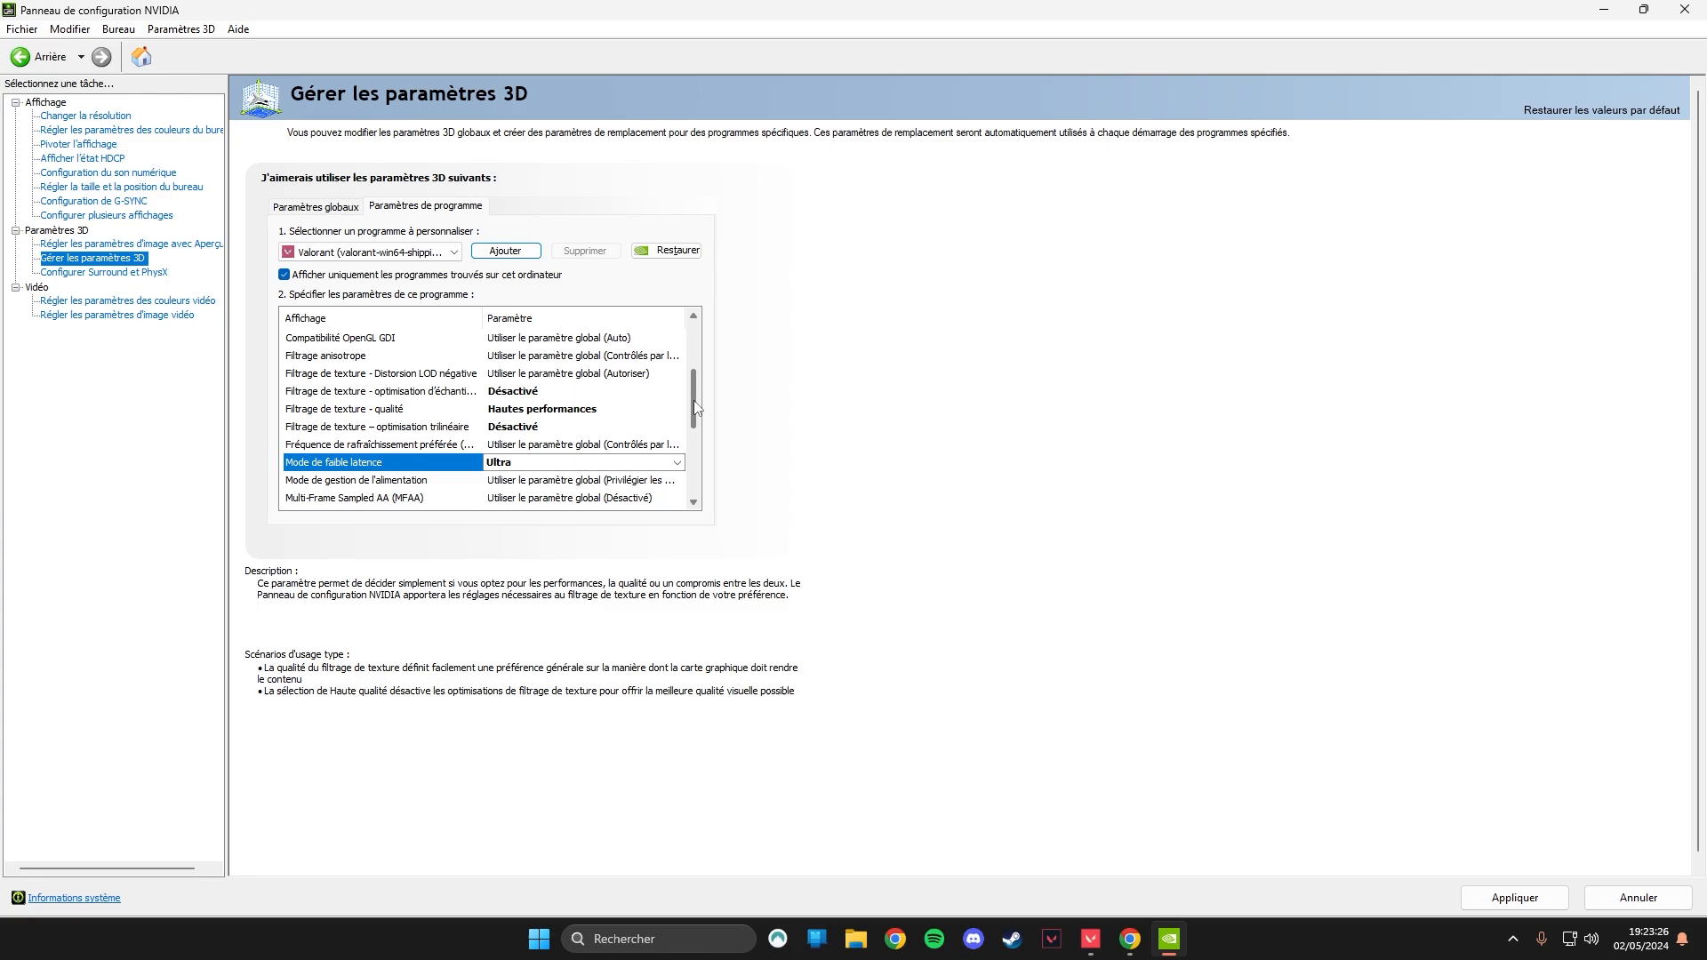
pyautogui.scroll(-2, 695, 407)
pyautogui.click(546, 380)
pyautogui.click(579, 378)
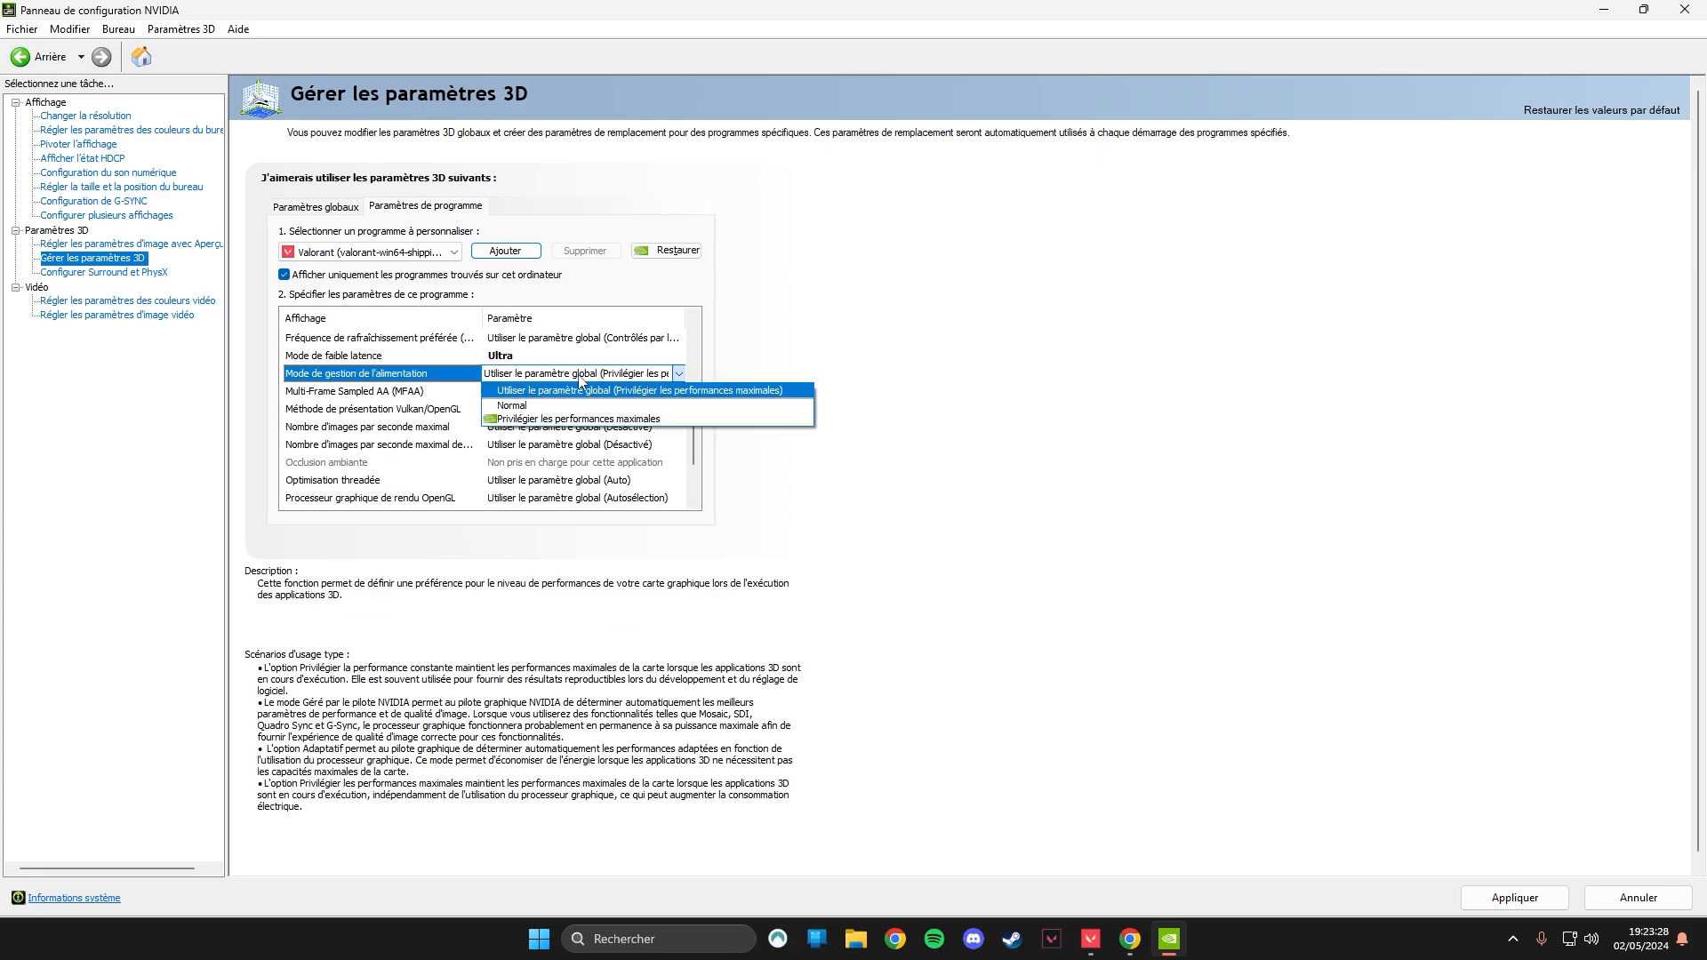
pyautogui.click(585, 419)
# Set VALORANT's preferred refresh rate to La plus élevée and apply the program's 3D settings.
pyautogui.moveTo(699, 411); pyautogui.dragTo(696, 456)
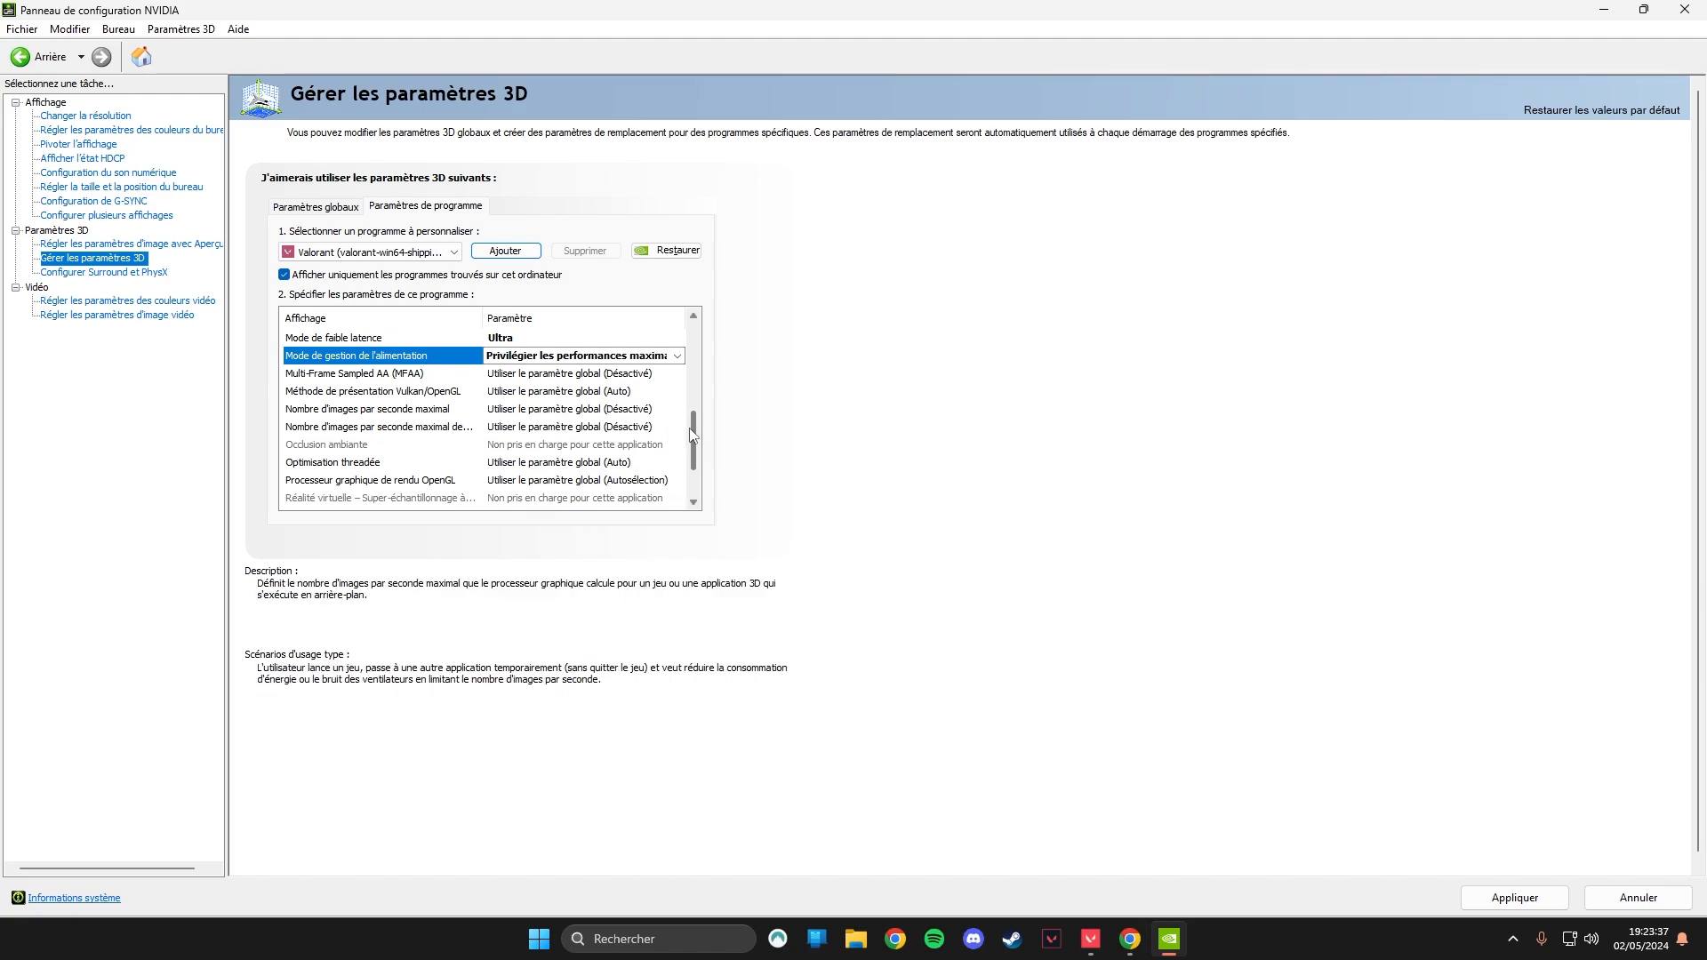
pyautogui.moveTo(693, 434); pyautogui.dragTo(695, 420)
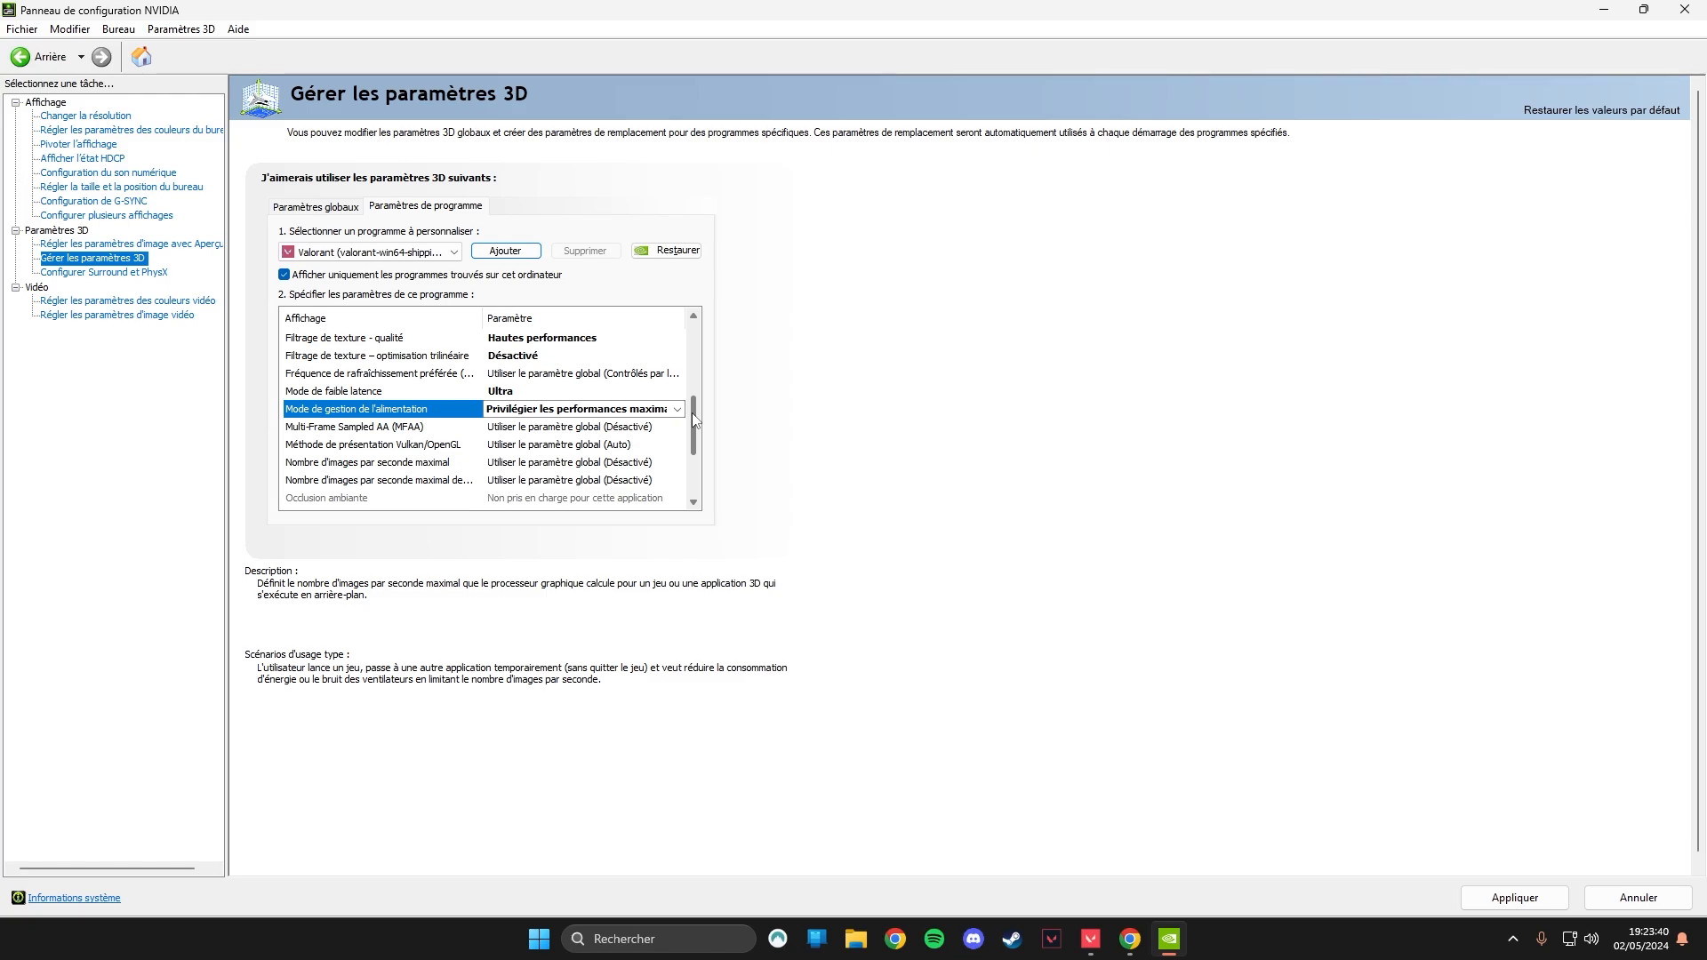
pyautogui.click(553, 374)
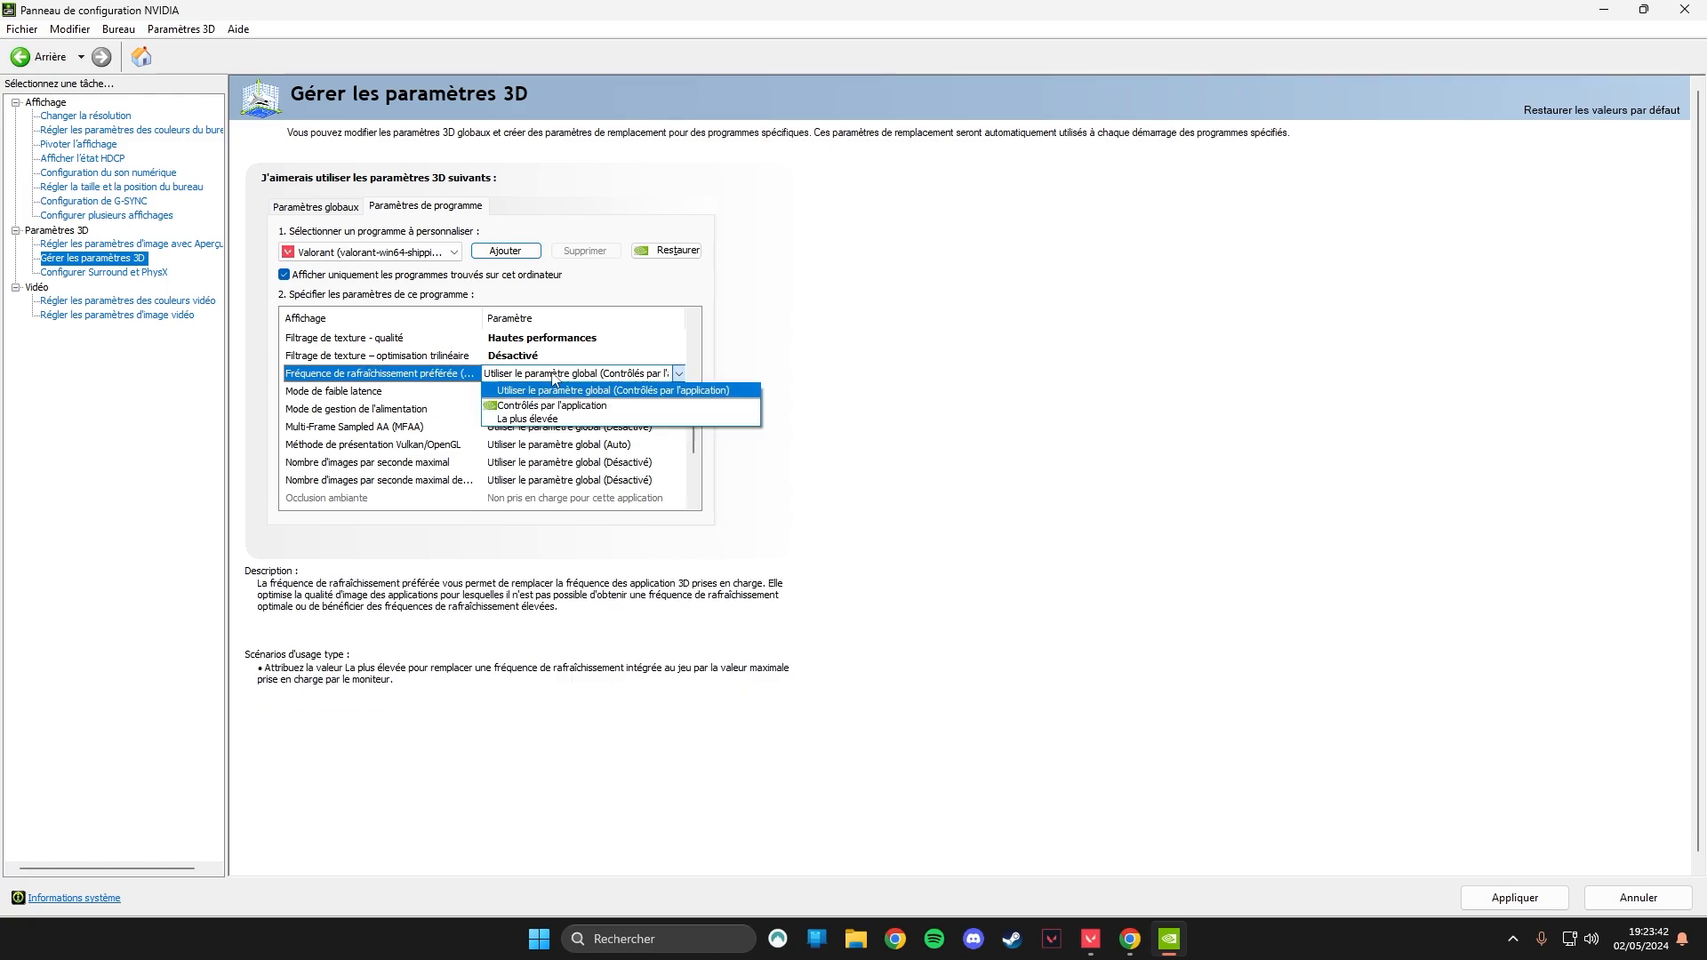
pyautogui.click(527, 419)
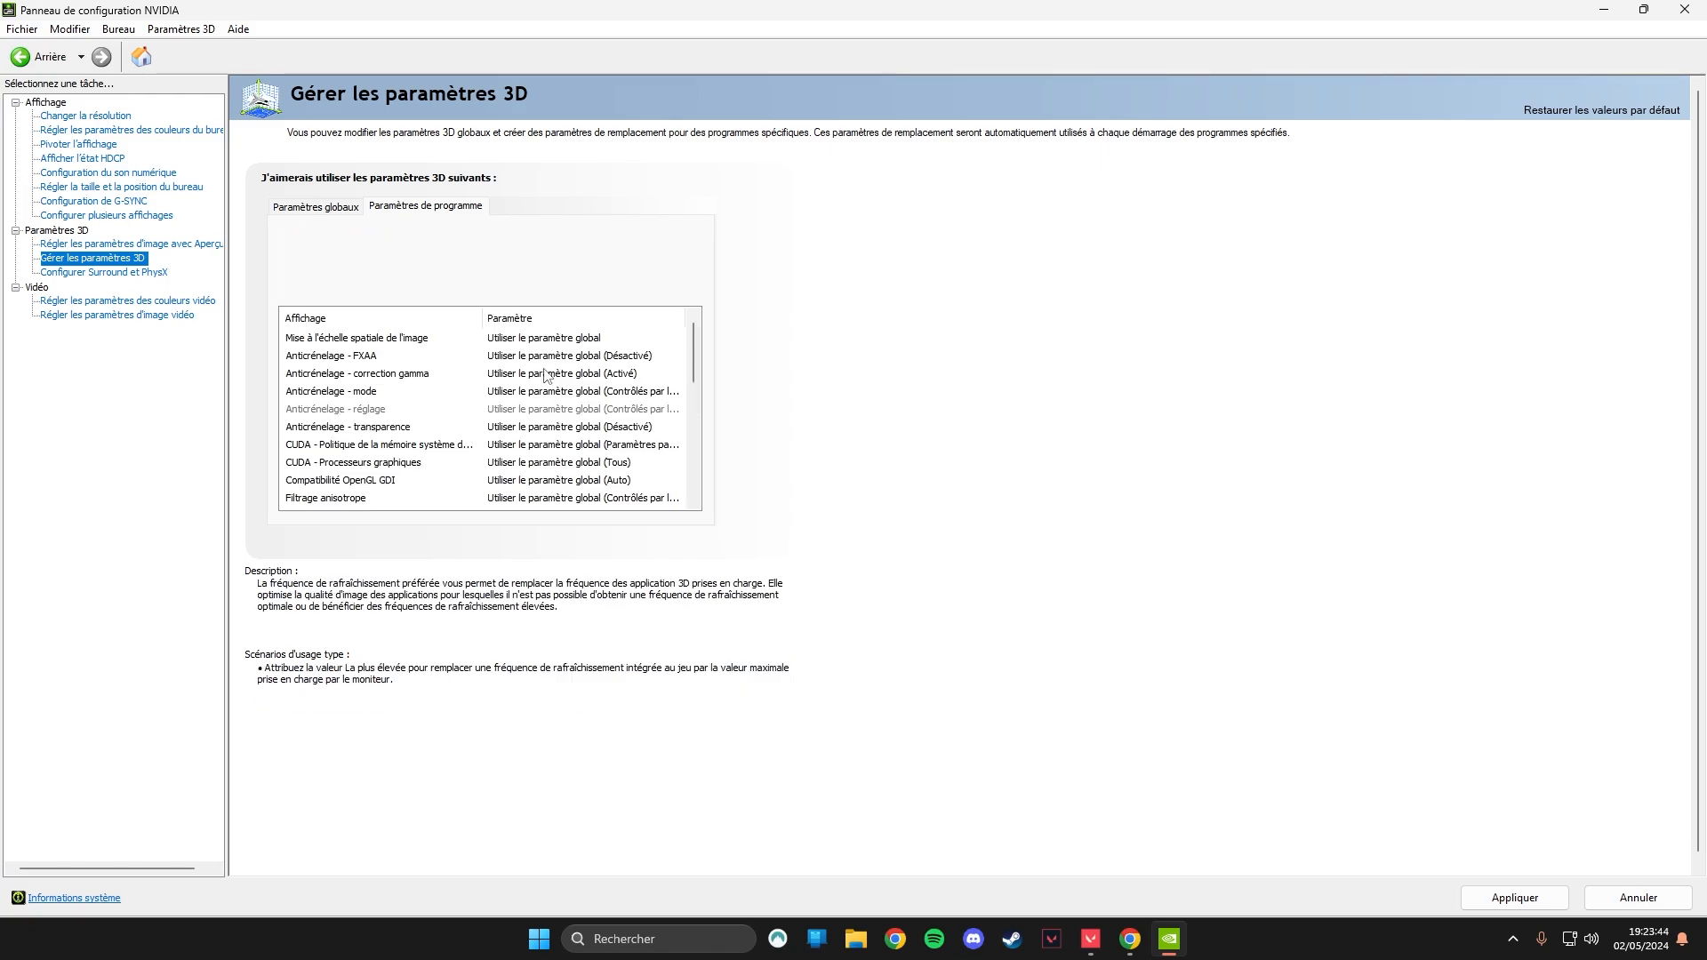
pyautogui.scroll(-2, 542, 444)
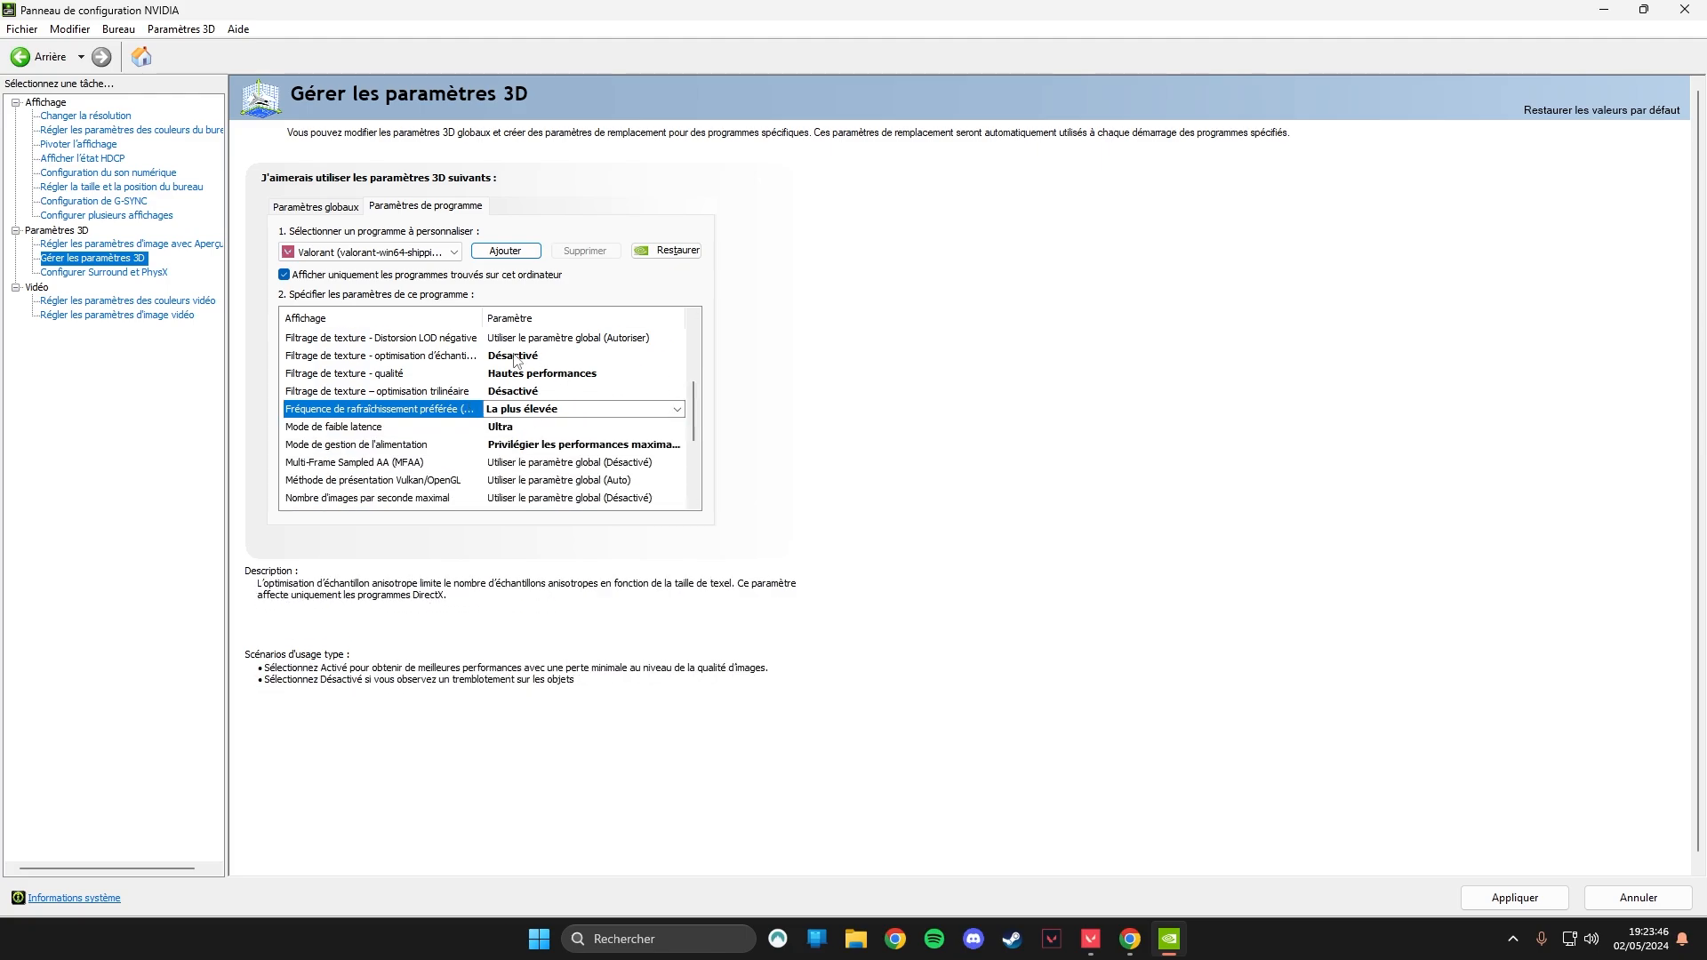
pyautogui.moveTo(694, 431); pyautogui.dragTo(705, 519)
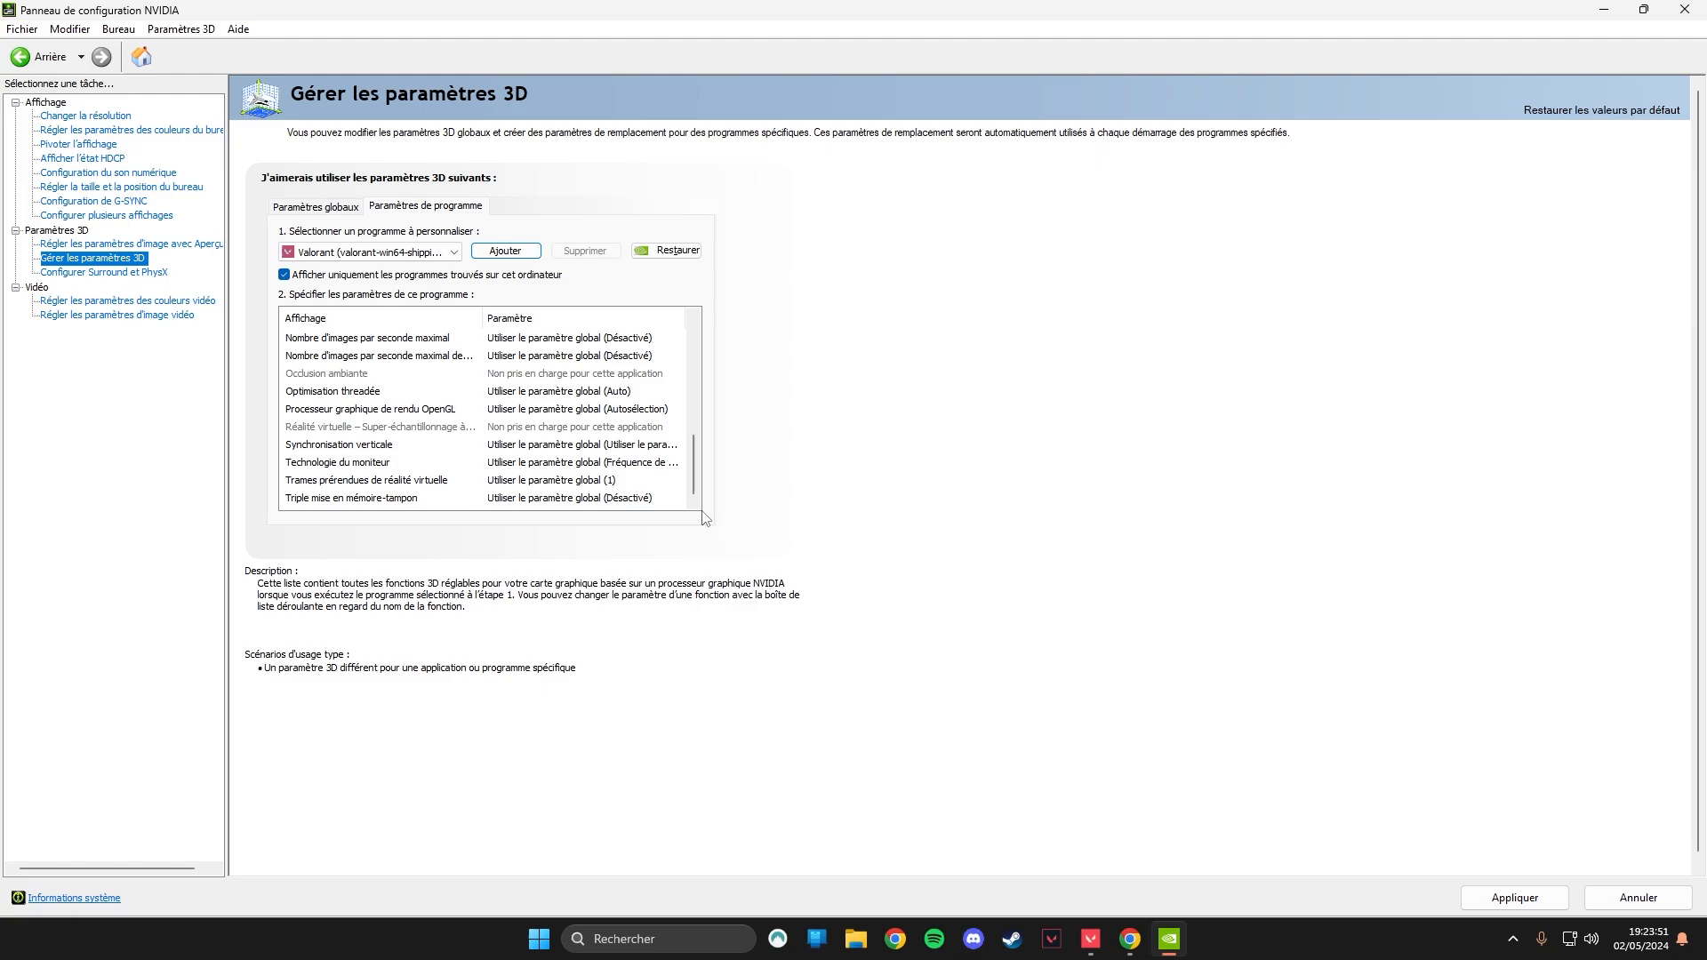
pyautogui.click(1509, 905)
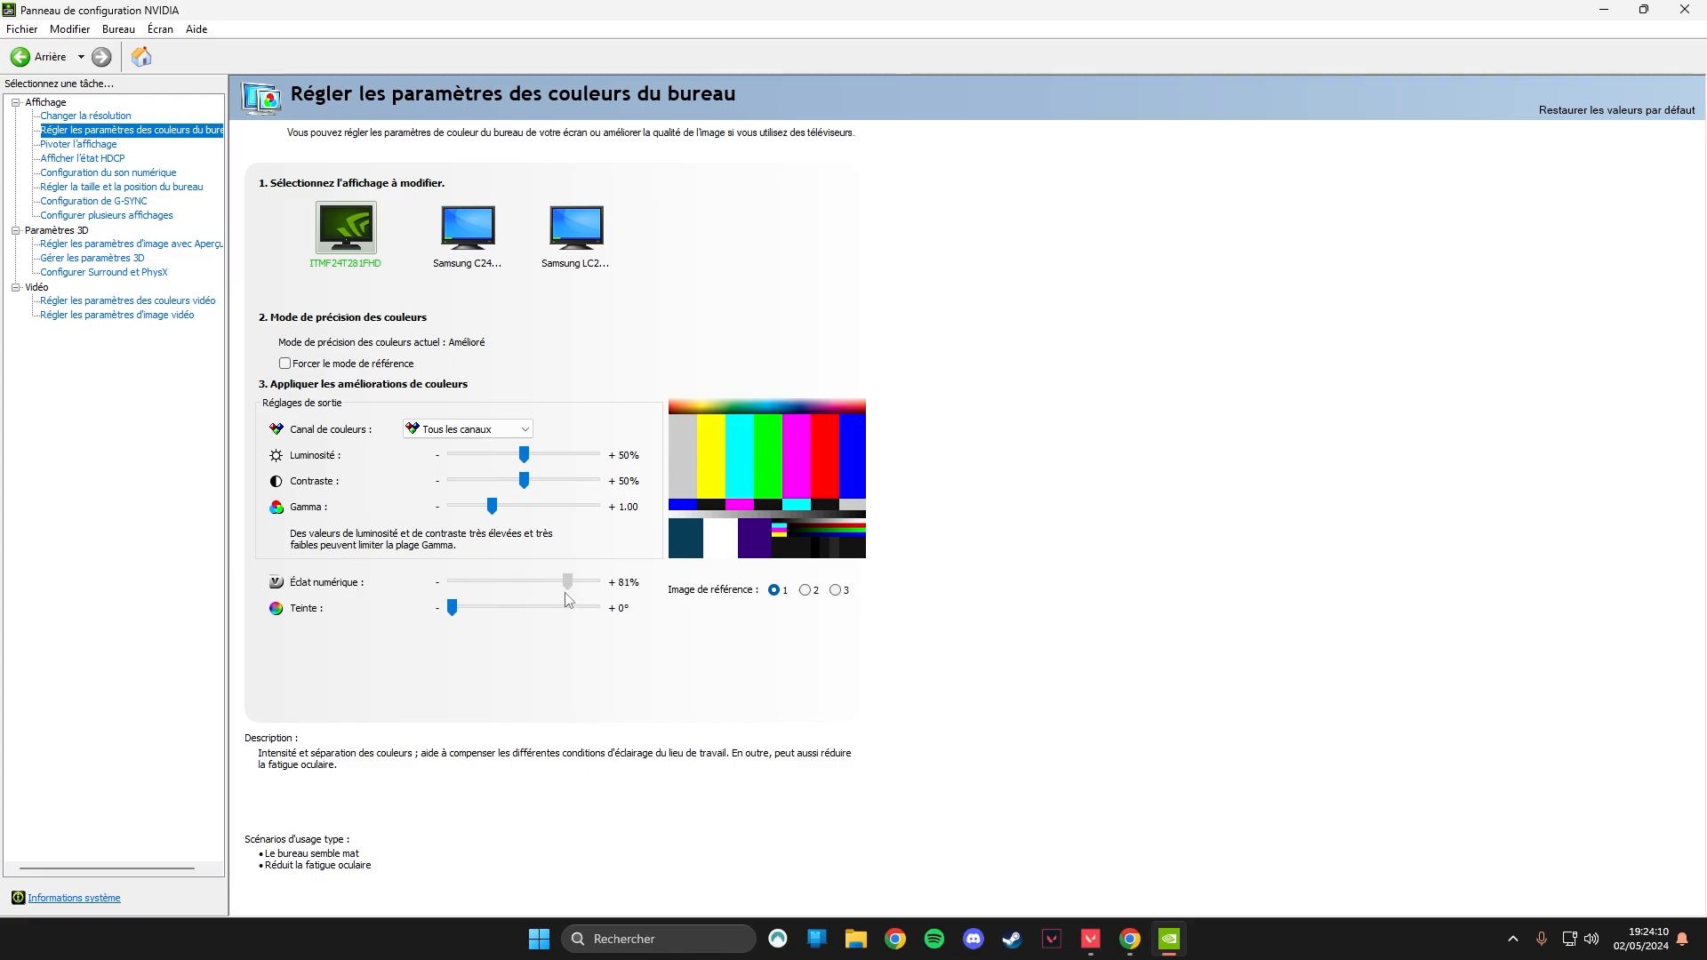
# Set the desktop digital vibrance (Éclat numérique) to 80% for the selected display and apply it.
pyautogui.moveTo(568, 600); pyautogui.dragTo(566, 600)
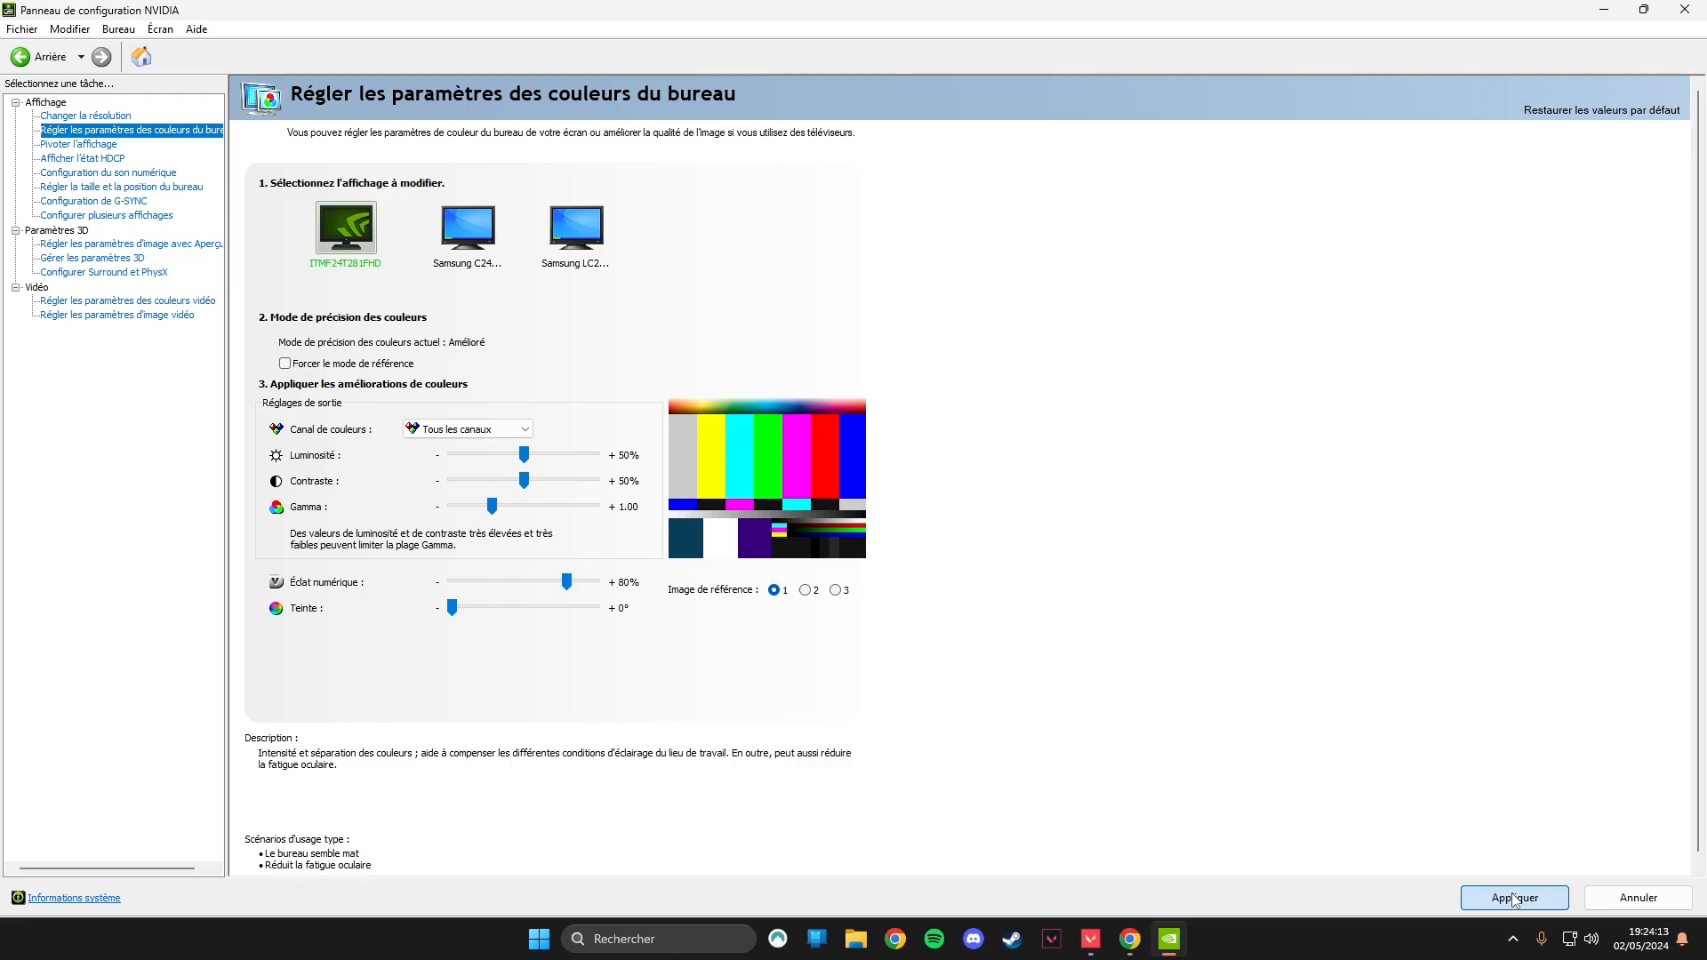
pyautogui.click(1514, 900)
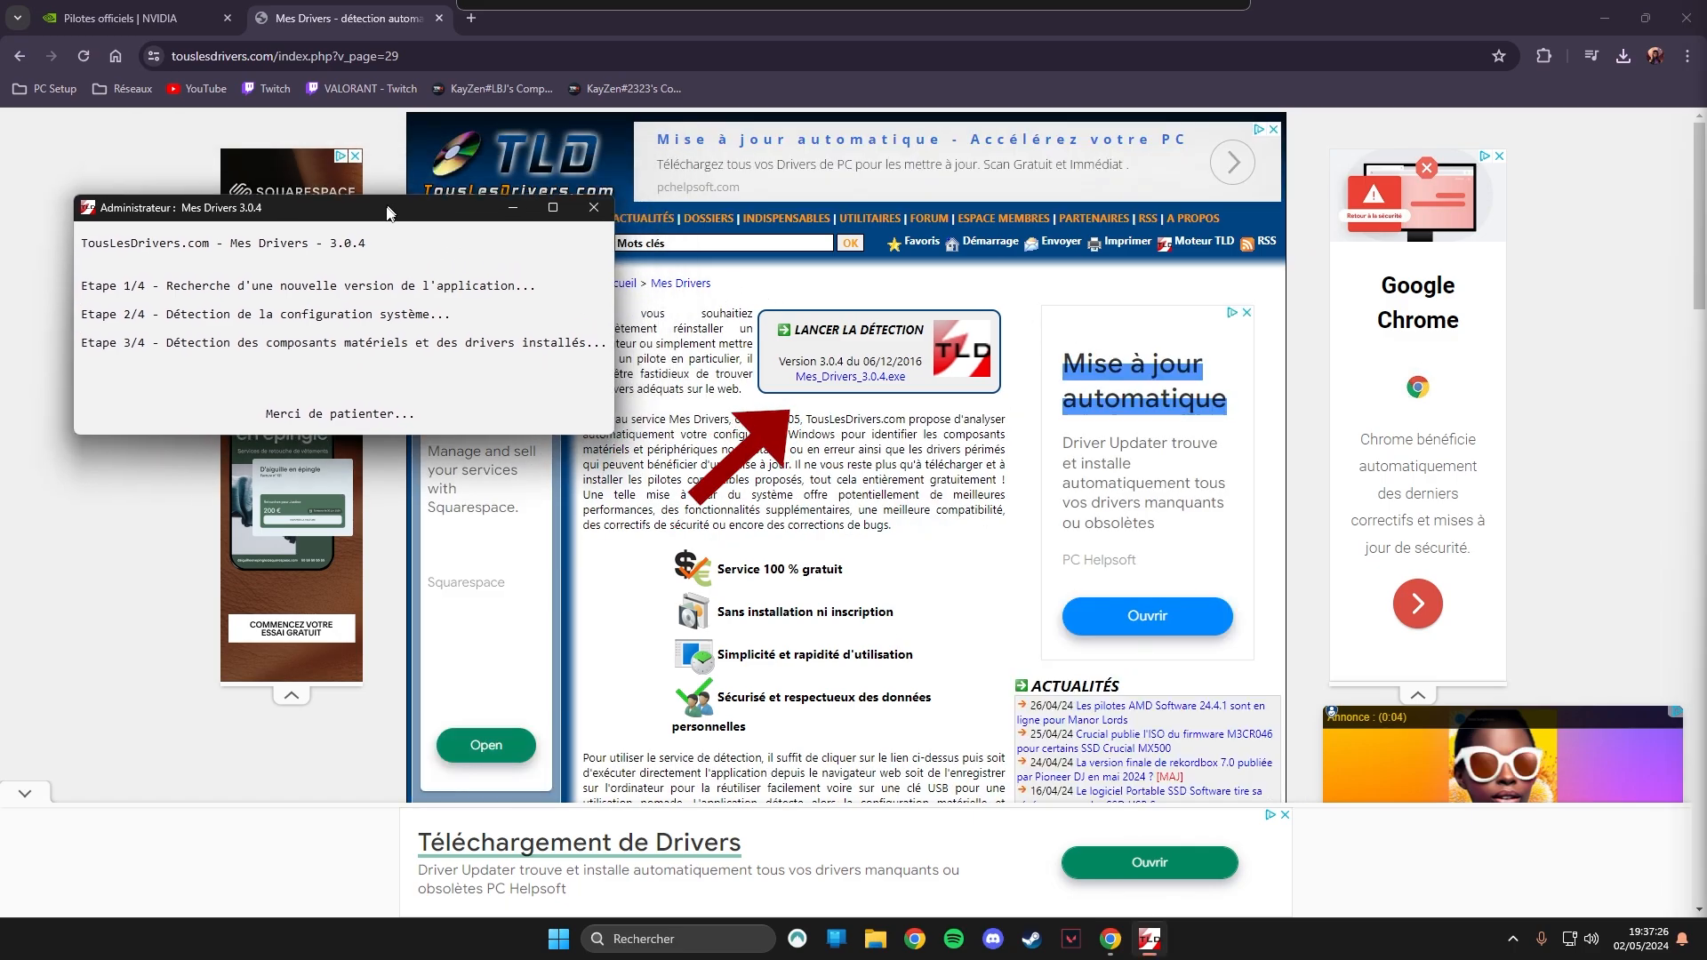
pyautogui.moveTo(387, 212); pyautogui.dragTo(359, 297)
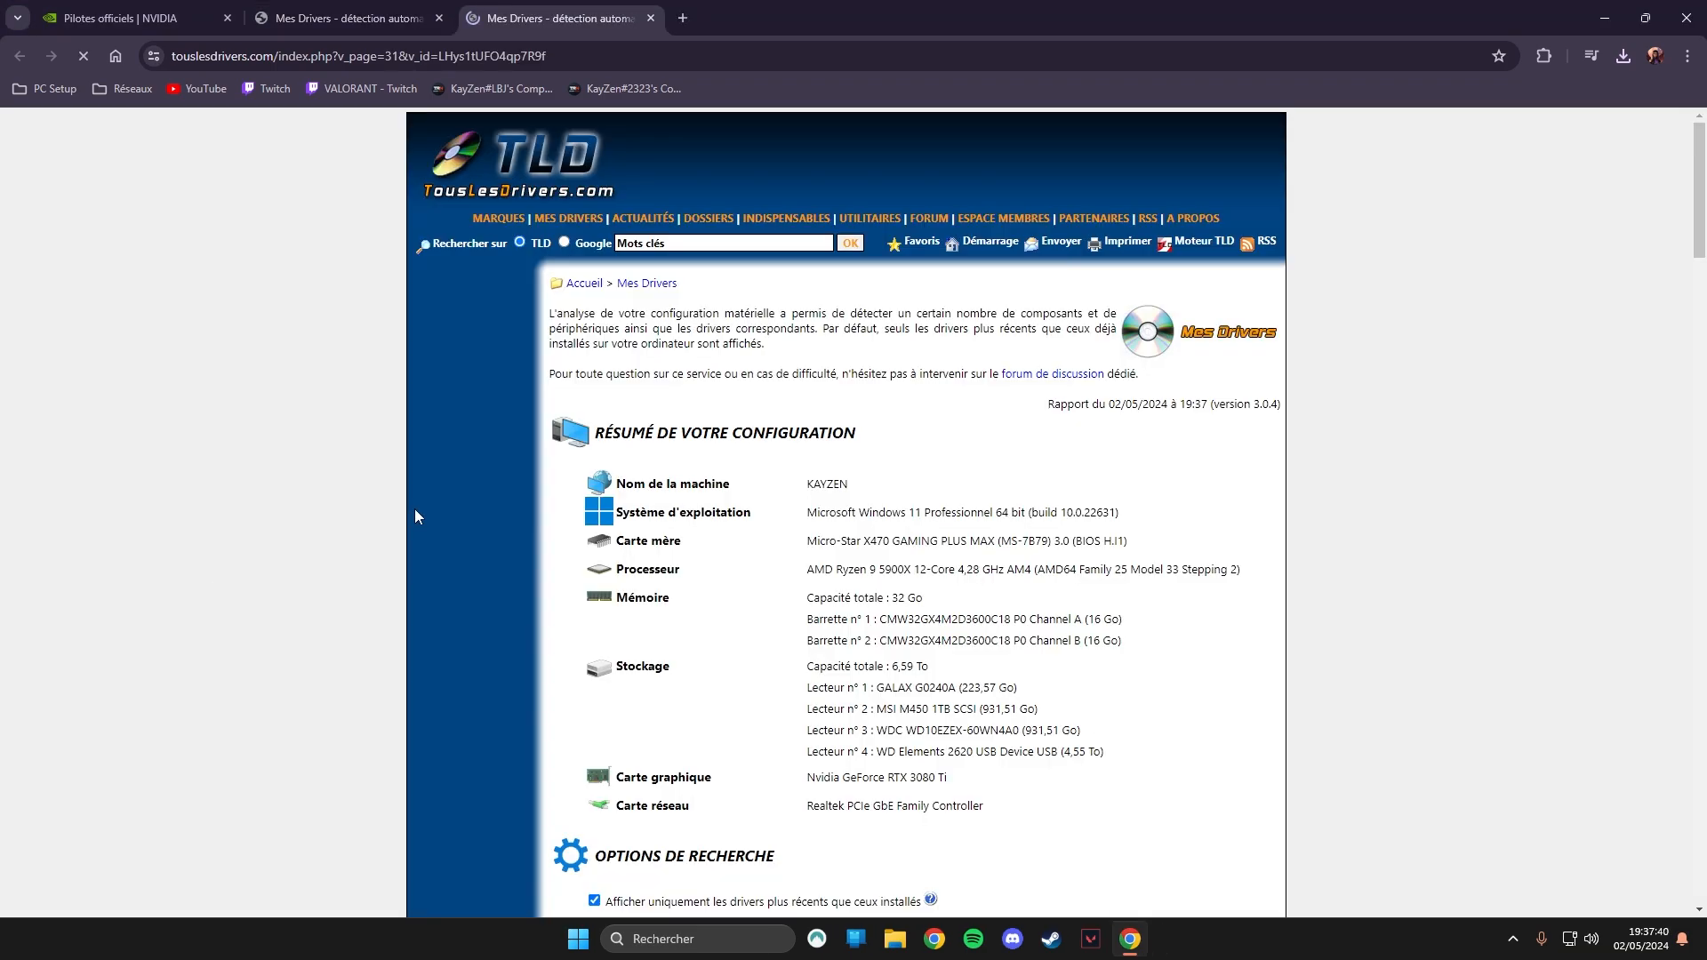
# Switch to Chrome and examine the TousLesDrivers report's configuration summary and the drivers available for each device.
pyautogui.scroll(-1, 446, 514)
pyautogui.scroll(-7, 839, 317)
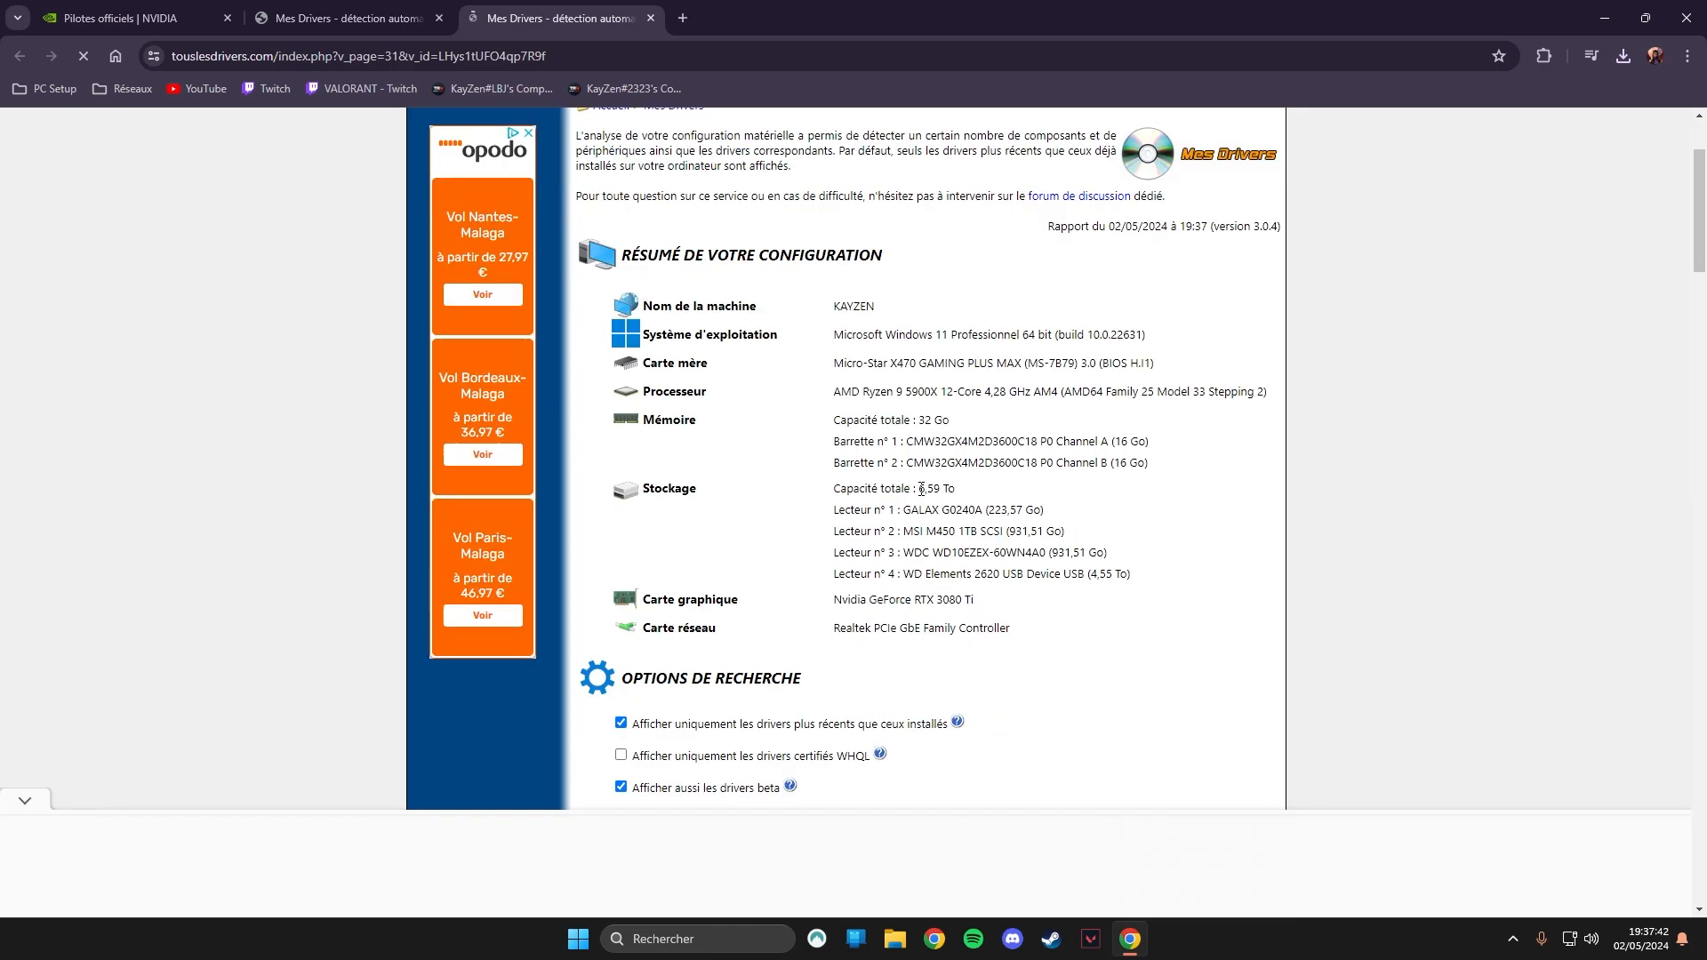
pyautogui.scroll(6, 1000, 435)
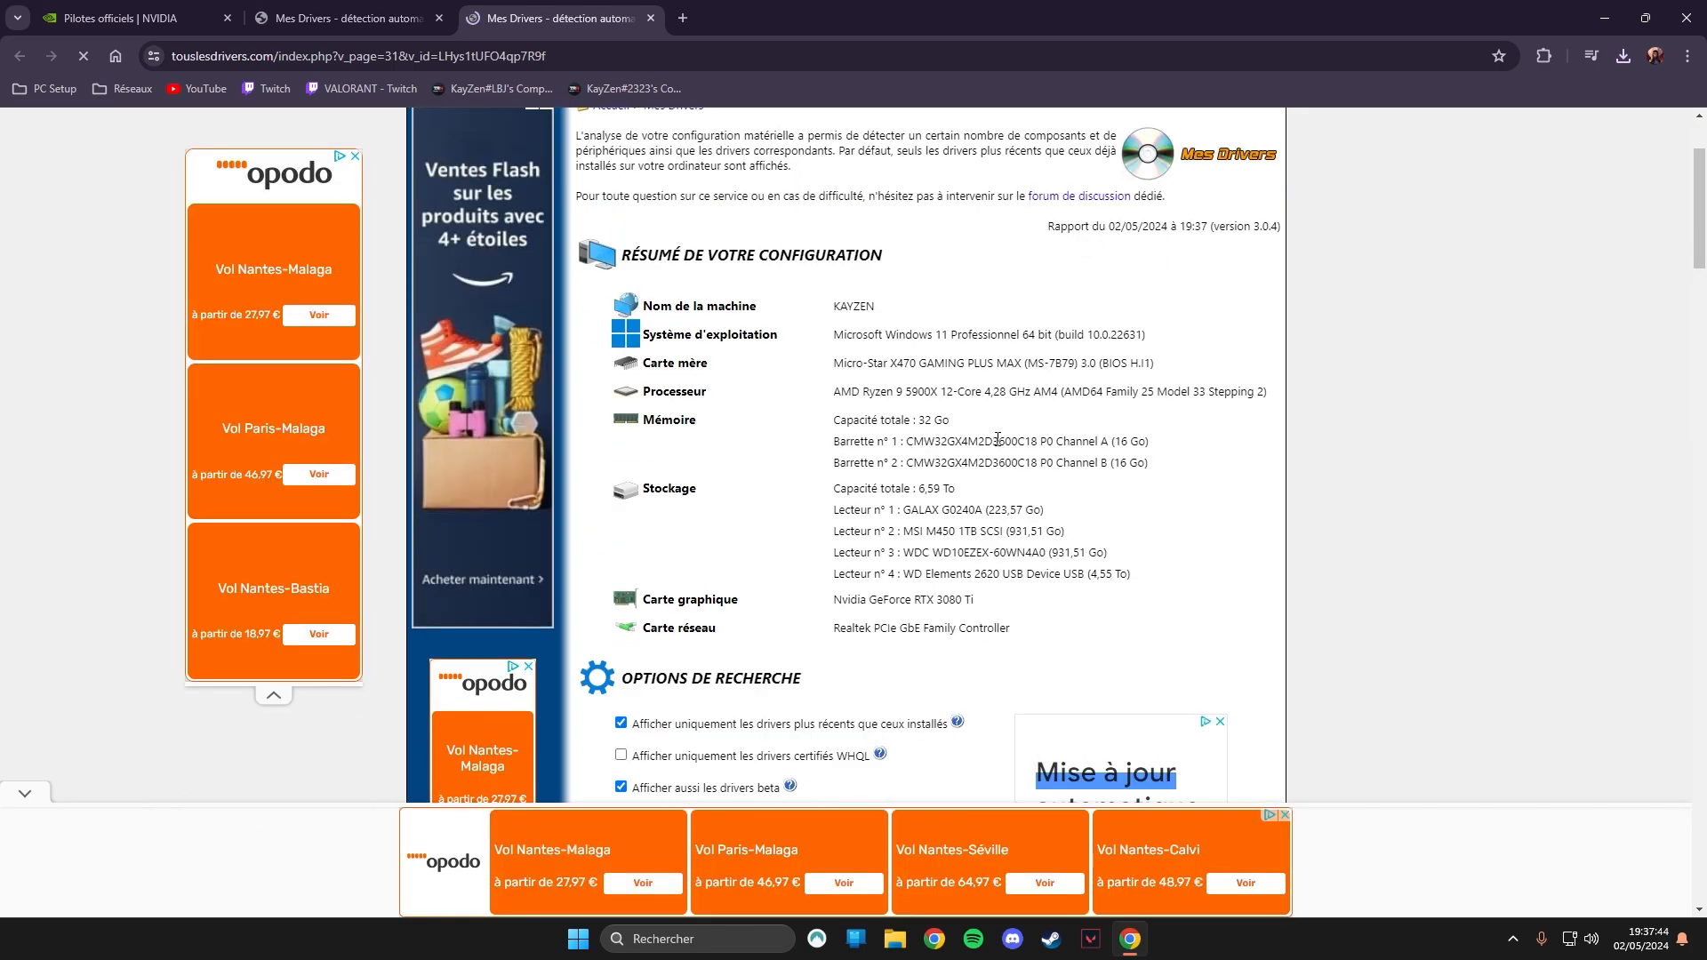
pyautogui.moveTo(856, 349); pyautogui.dragTo(1081, 631)
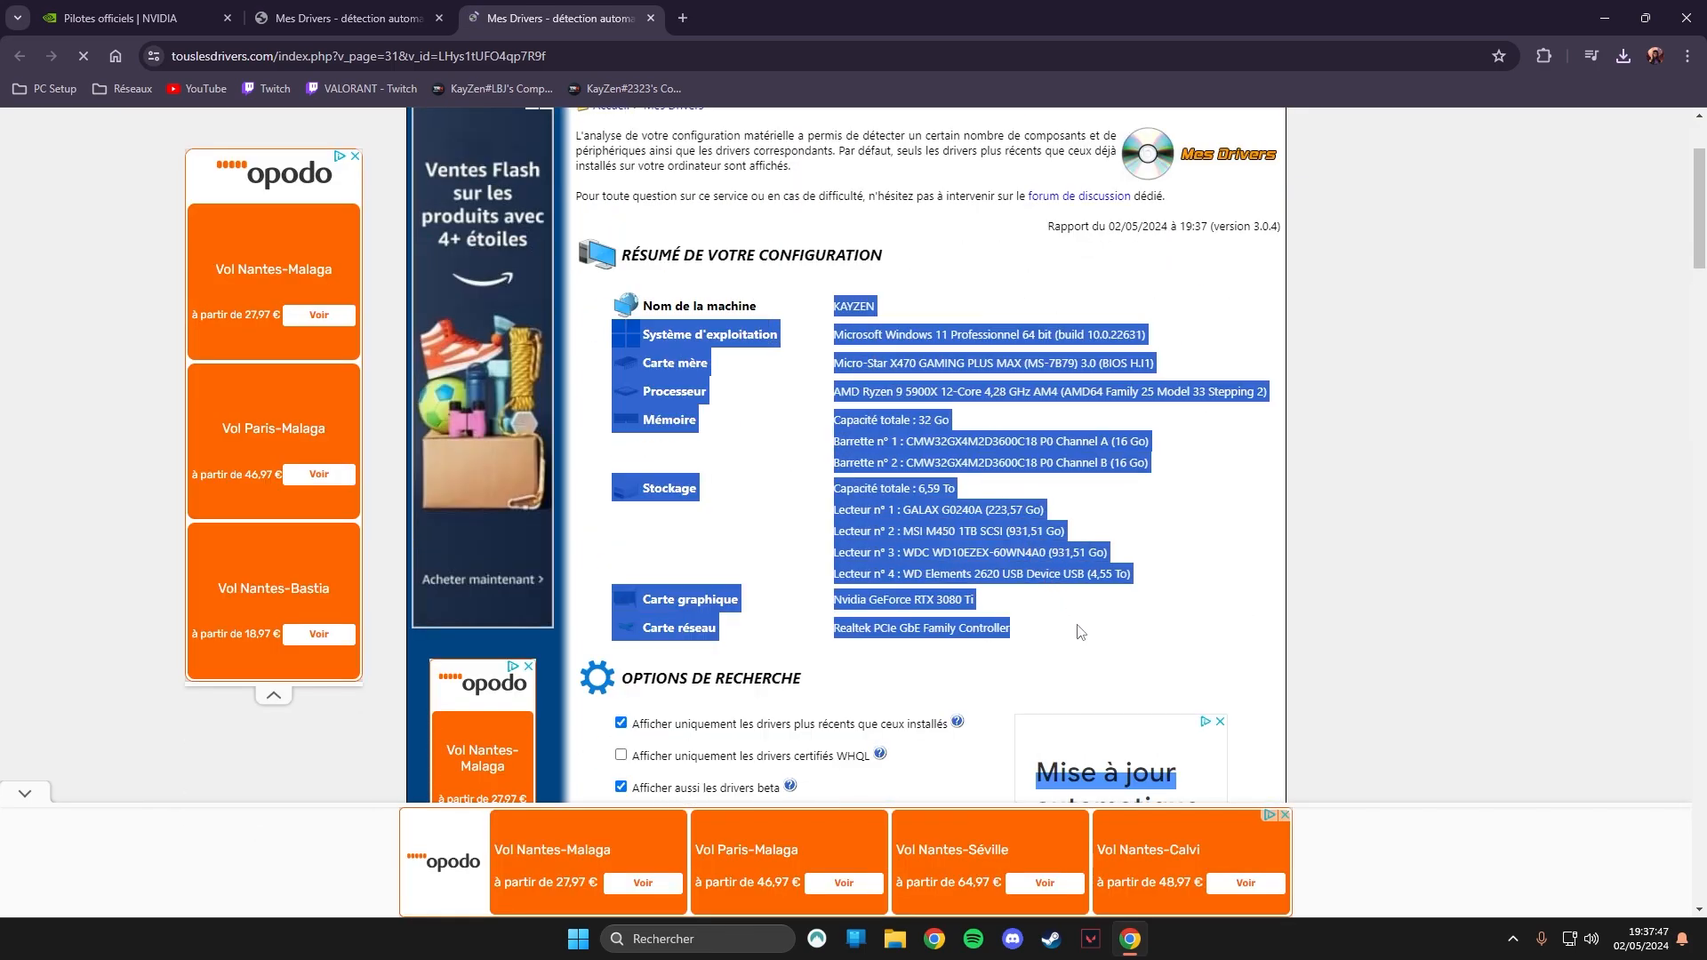
pyautogui.click(1080, 631)
pyautogui.scroll(-8, 1080, 631)
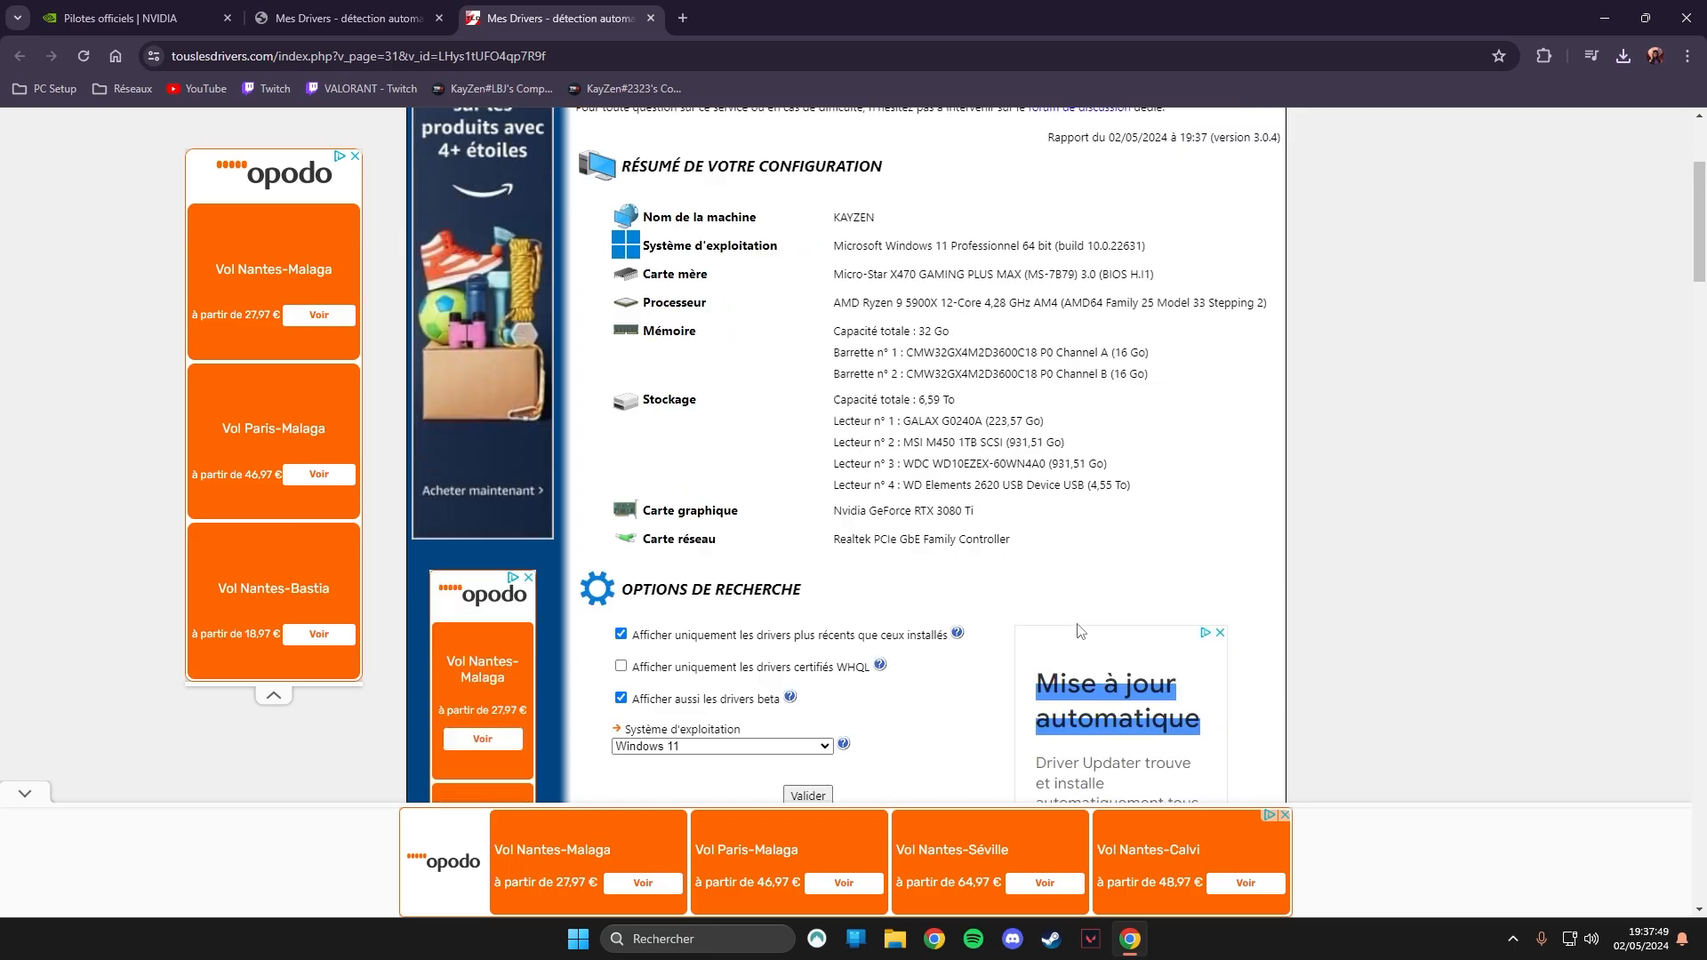
pyautogui.scroll(-9, 876, 660)
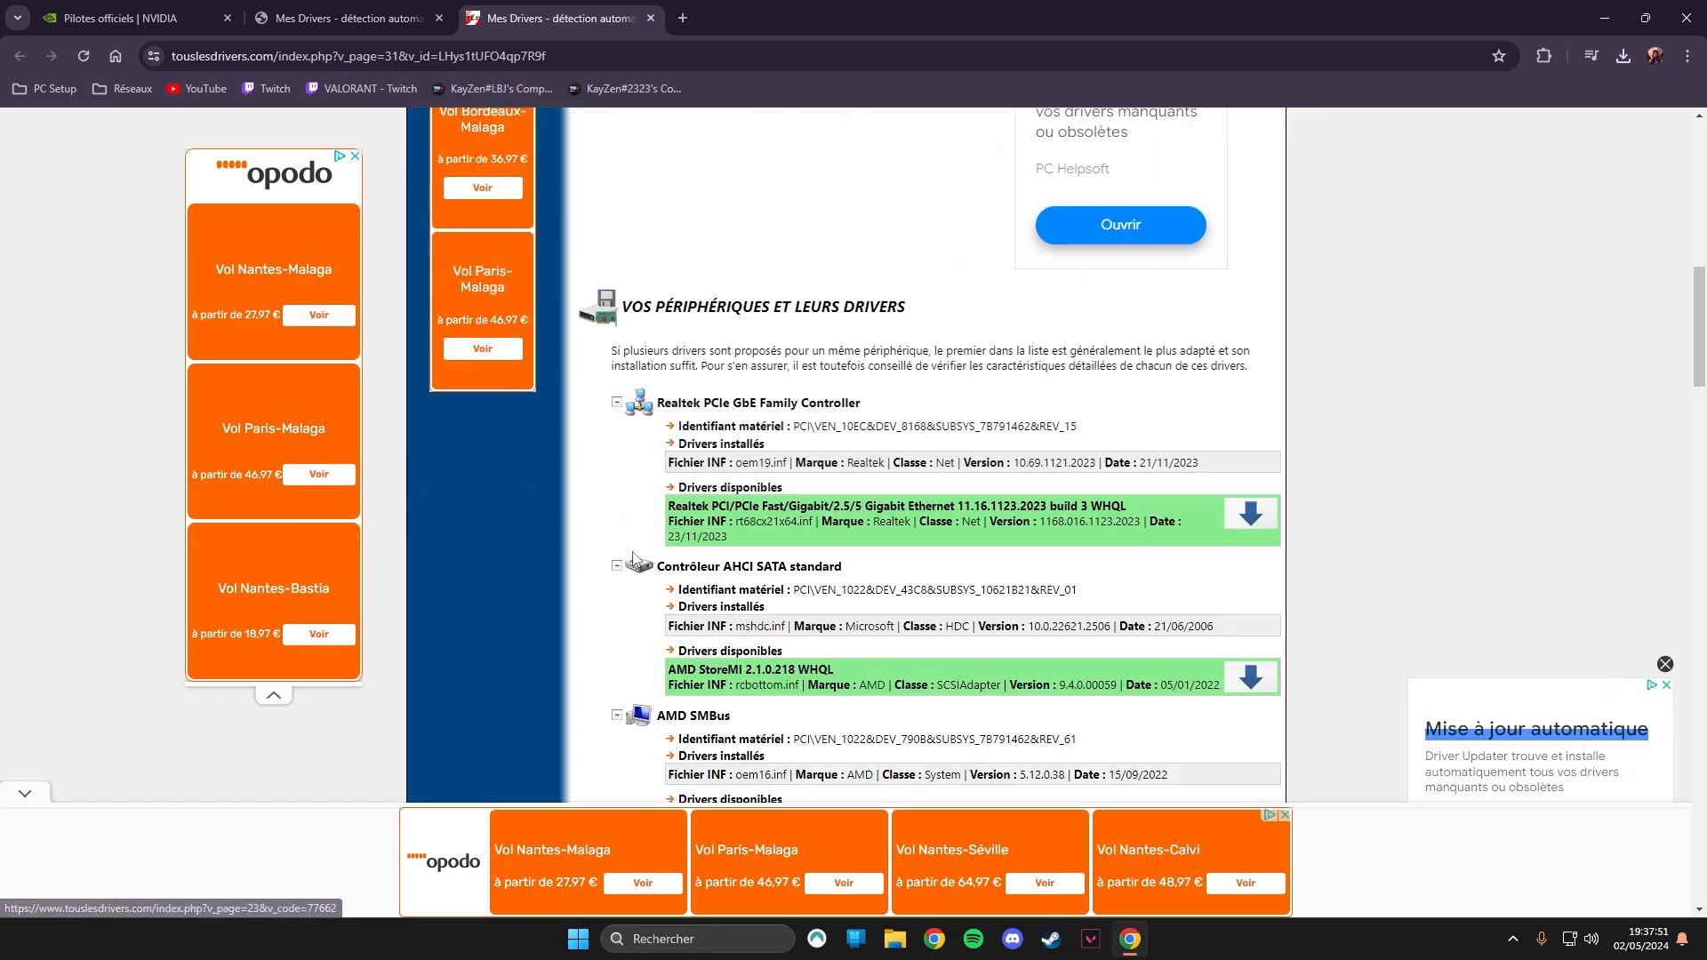
pyautogui.scroll(6, 1056, 558)
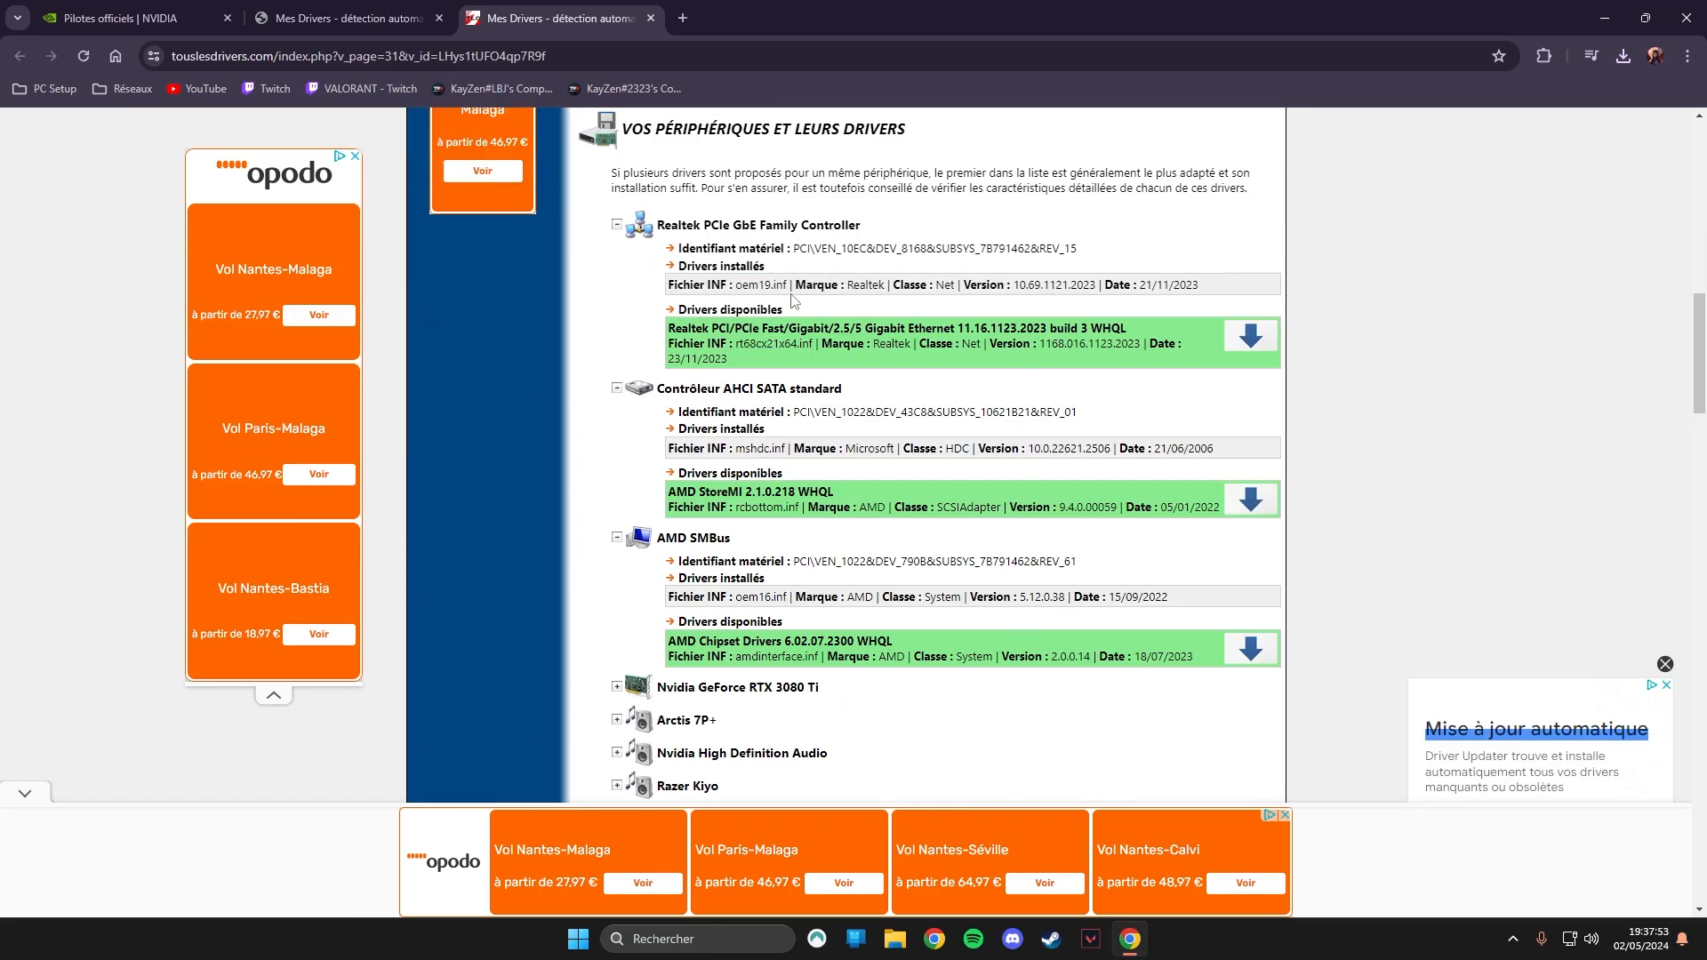
pyautogui.scroll(-20, 1034, 751)
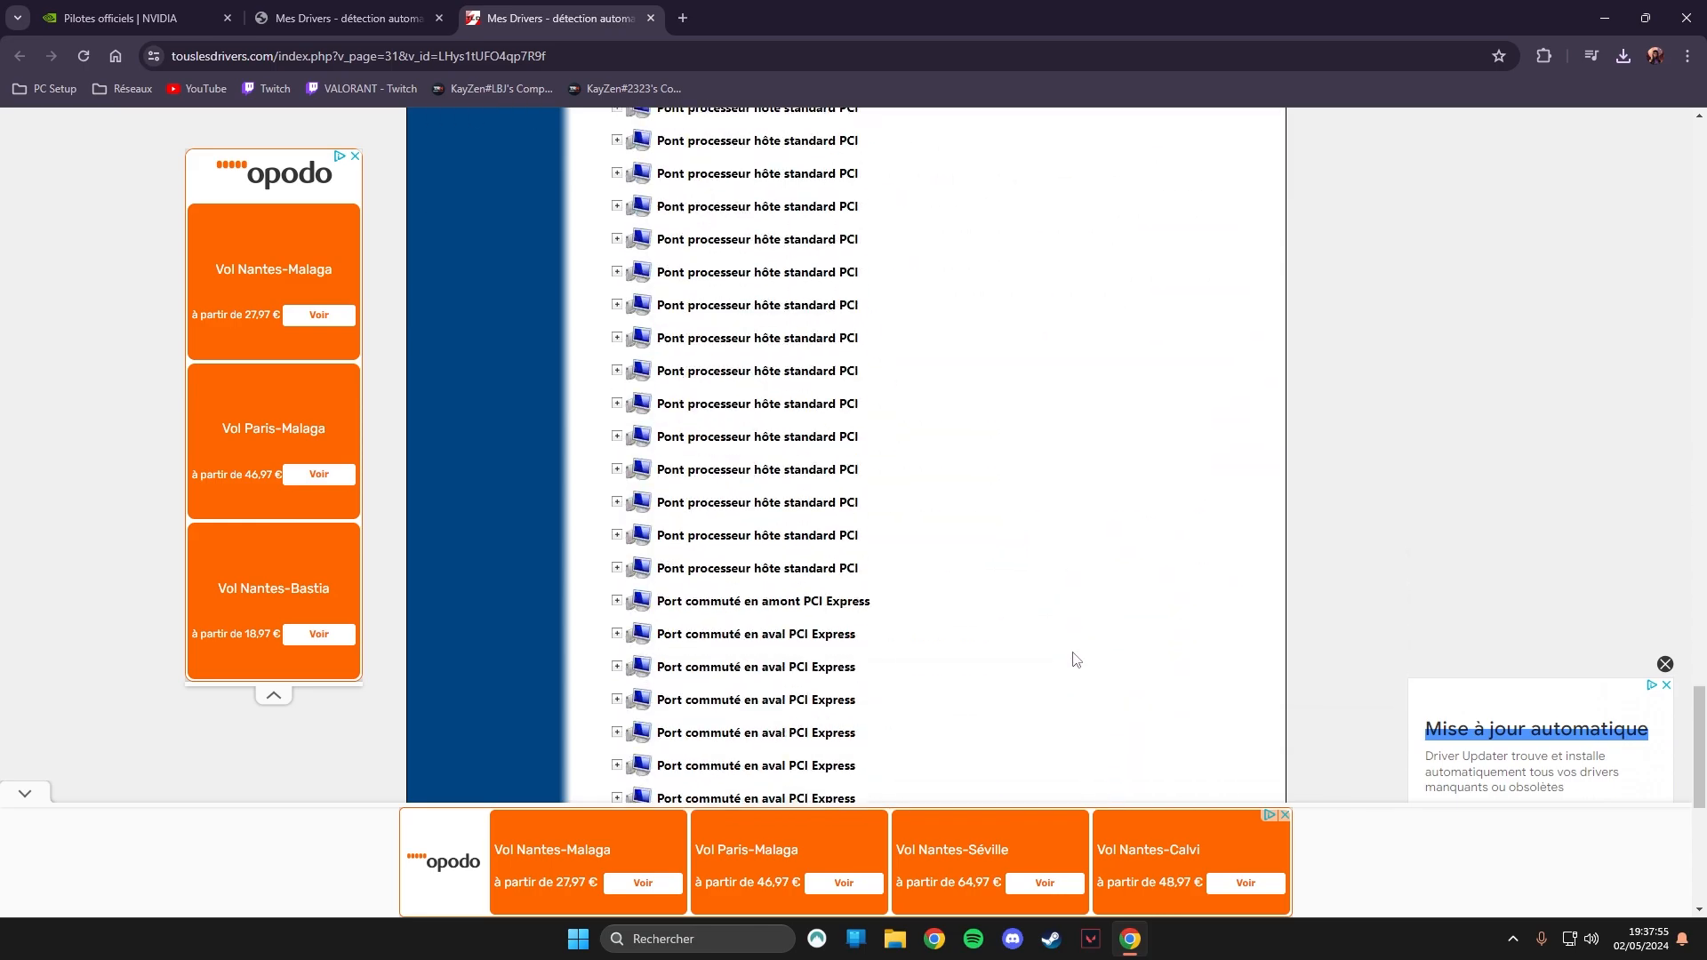
pyautogui.scroll(20, 1082, 646)
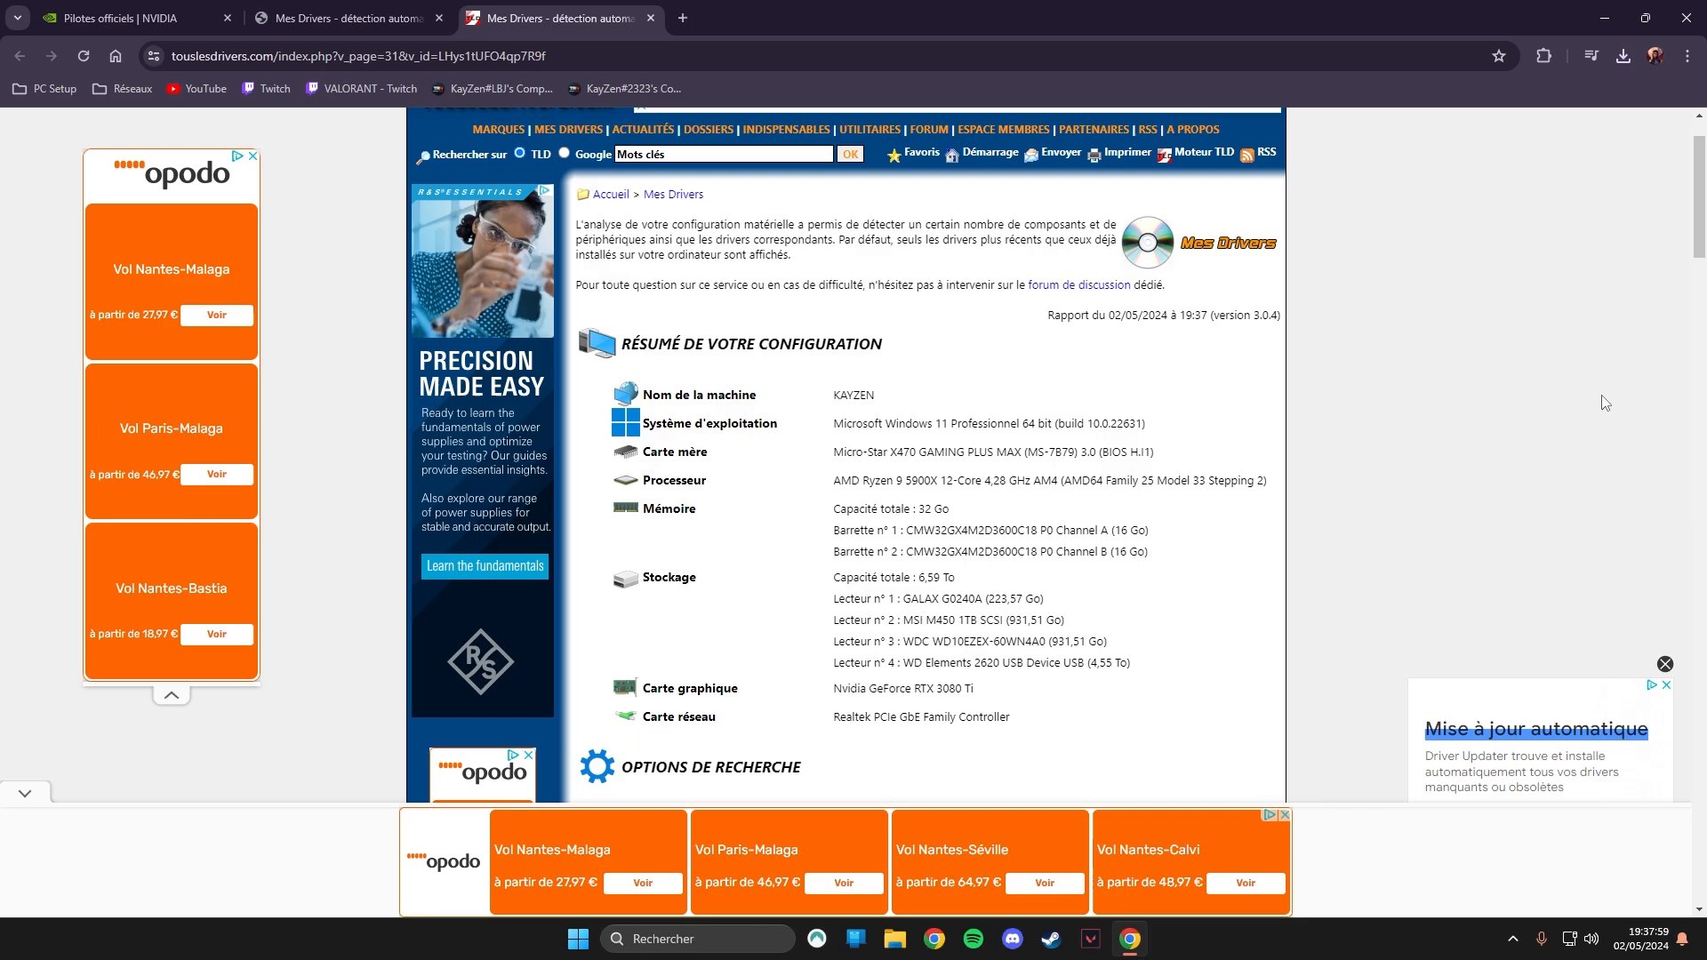
# Search NVIDIA's driver download page for the GeForce RTX 3080 Ti Game Ready driver for Windows 11 in French.
pyautogui.click(142, 18)
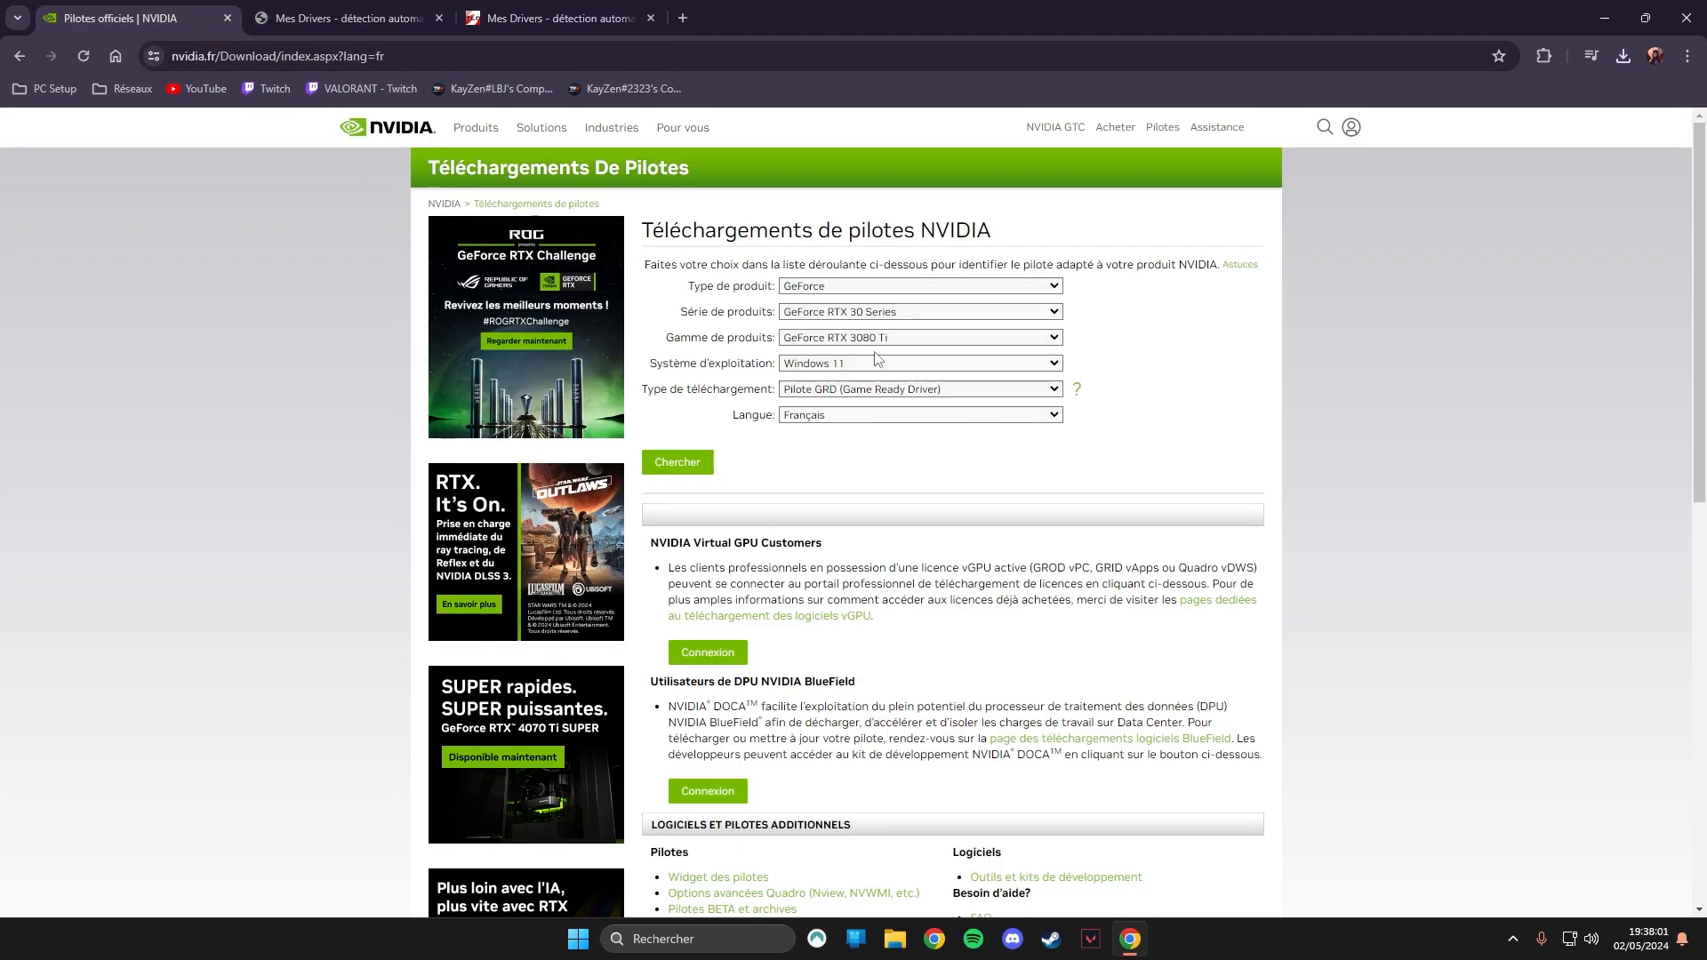
pyautogui.click(898, 337)
pyautogui.click(903, 383)
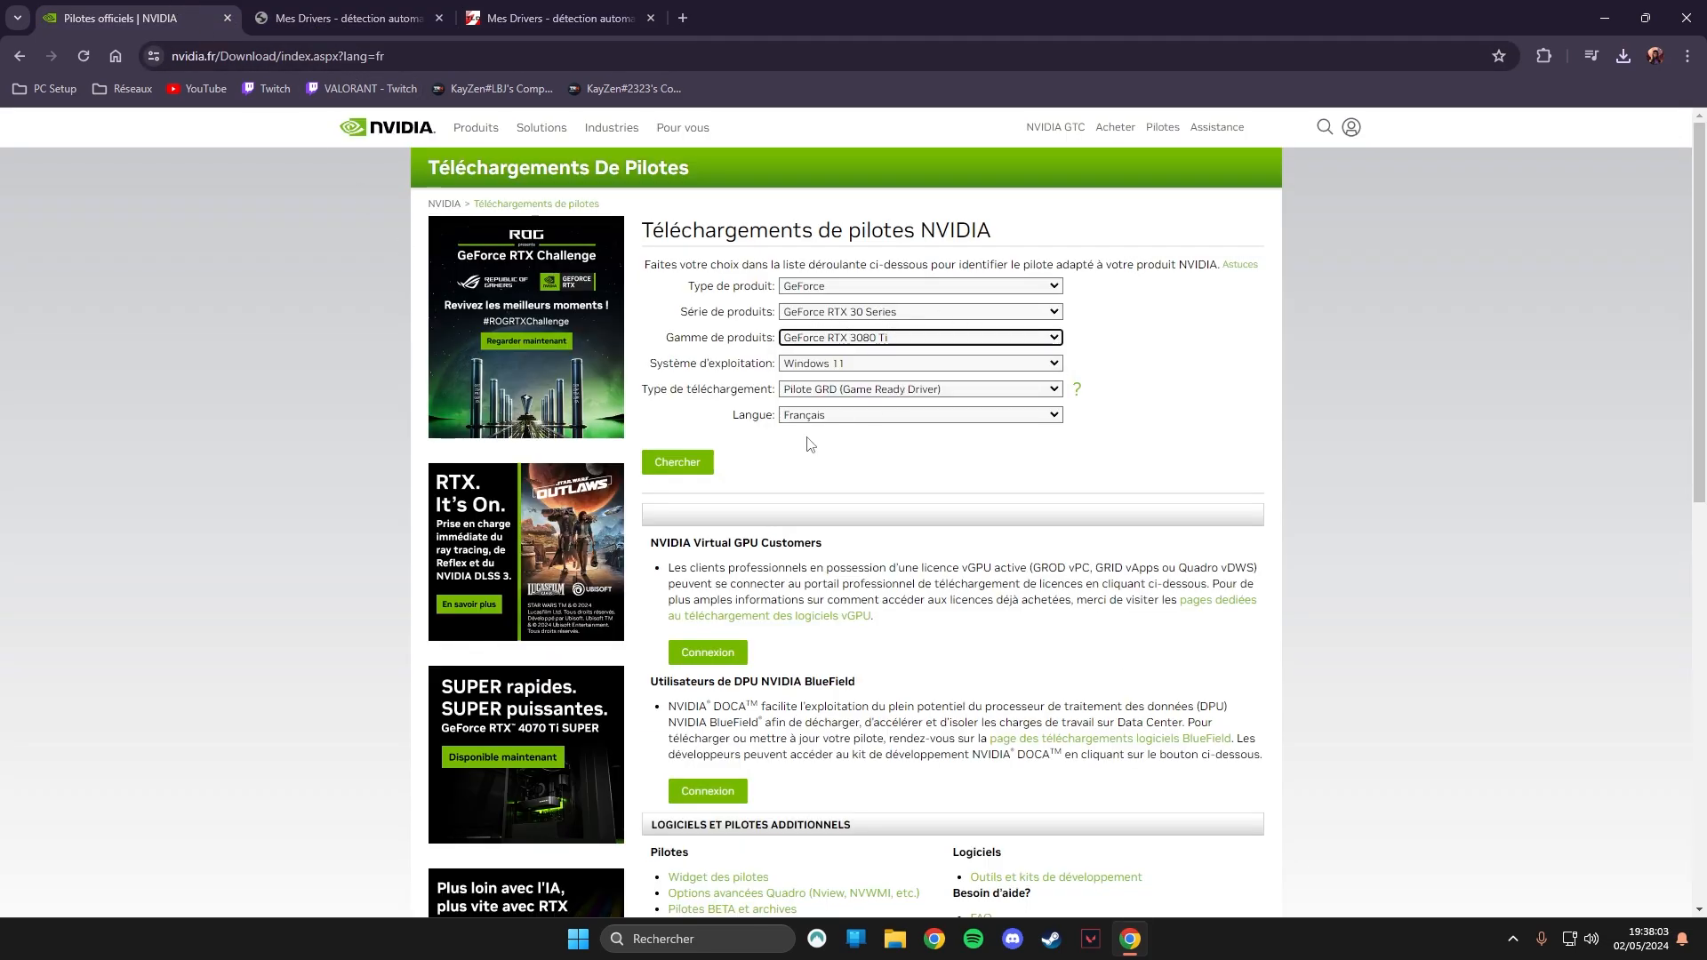
pyautogui.click(665, 469)
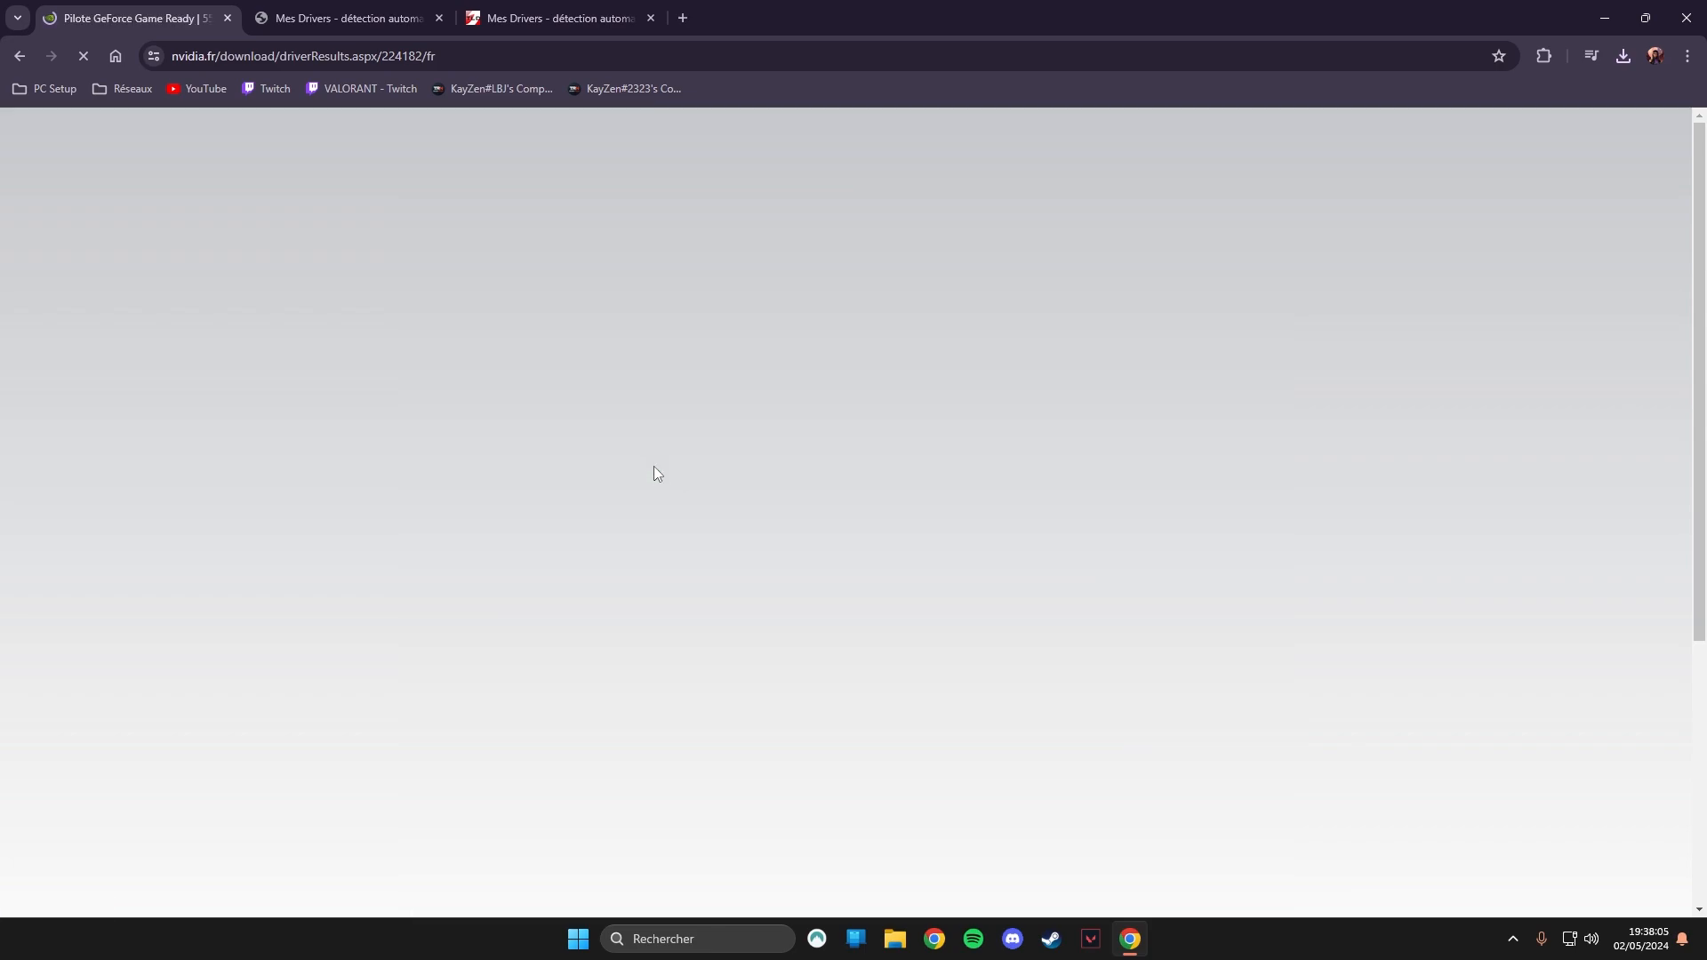
pyautogui.scroll(-4, 1080, 487)
pyautogui.scroll(3, 1079, 487)
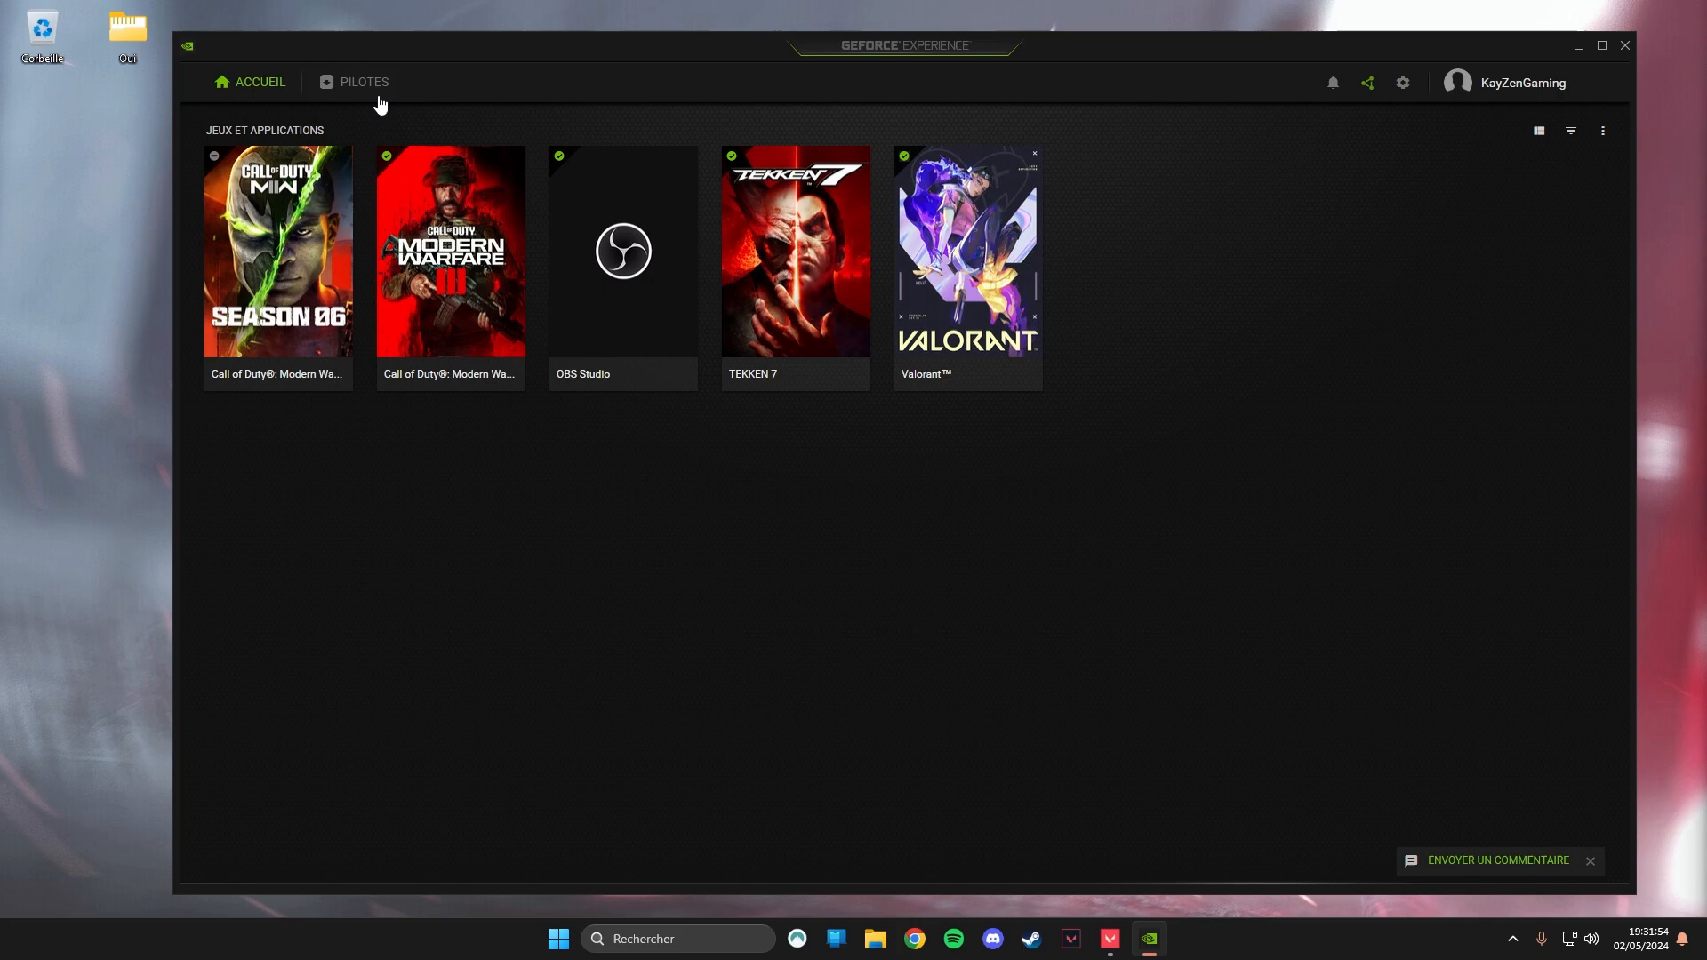
# Switch to GeForce Experience and check for Game Ready driver updates.
pyautogui.click(376, 98)
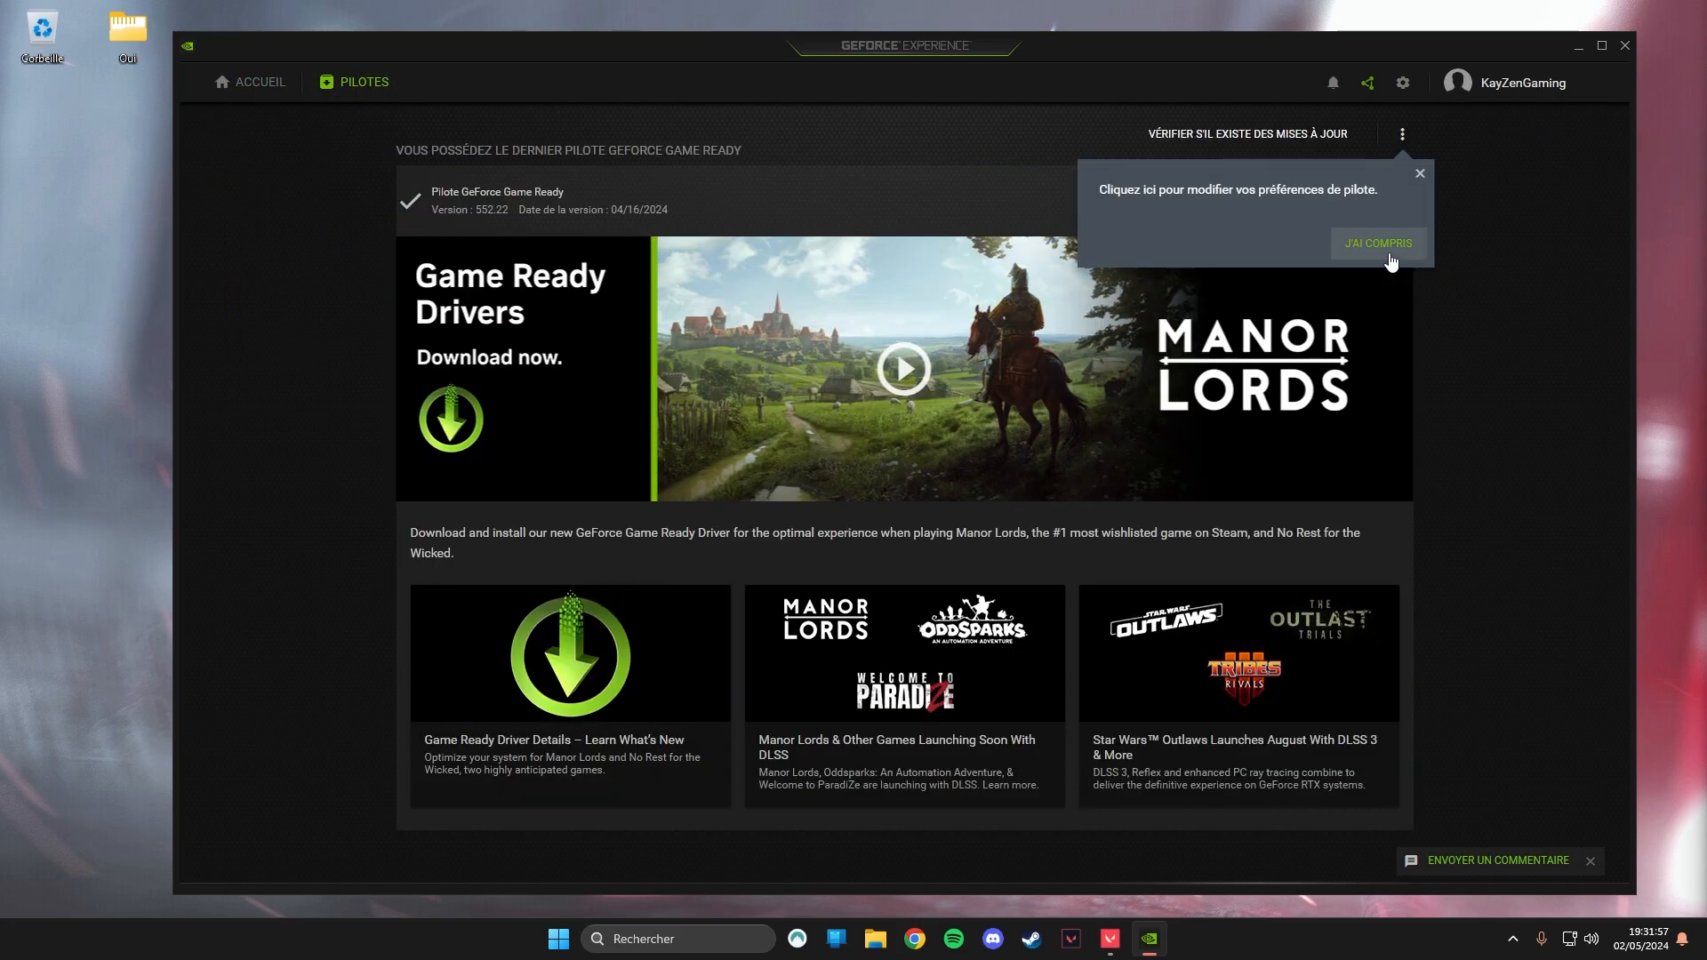
pyautogui.click(1419, 172)
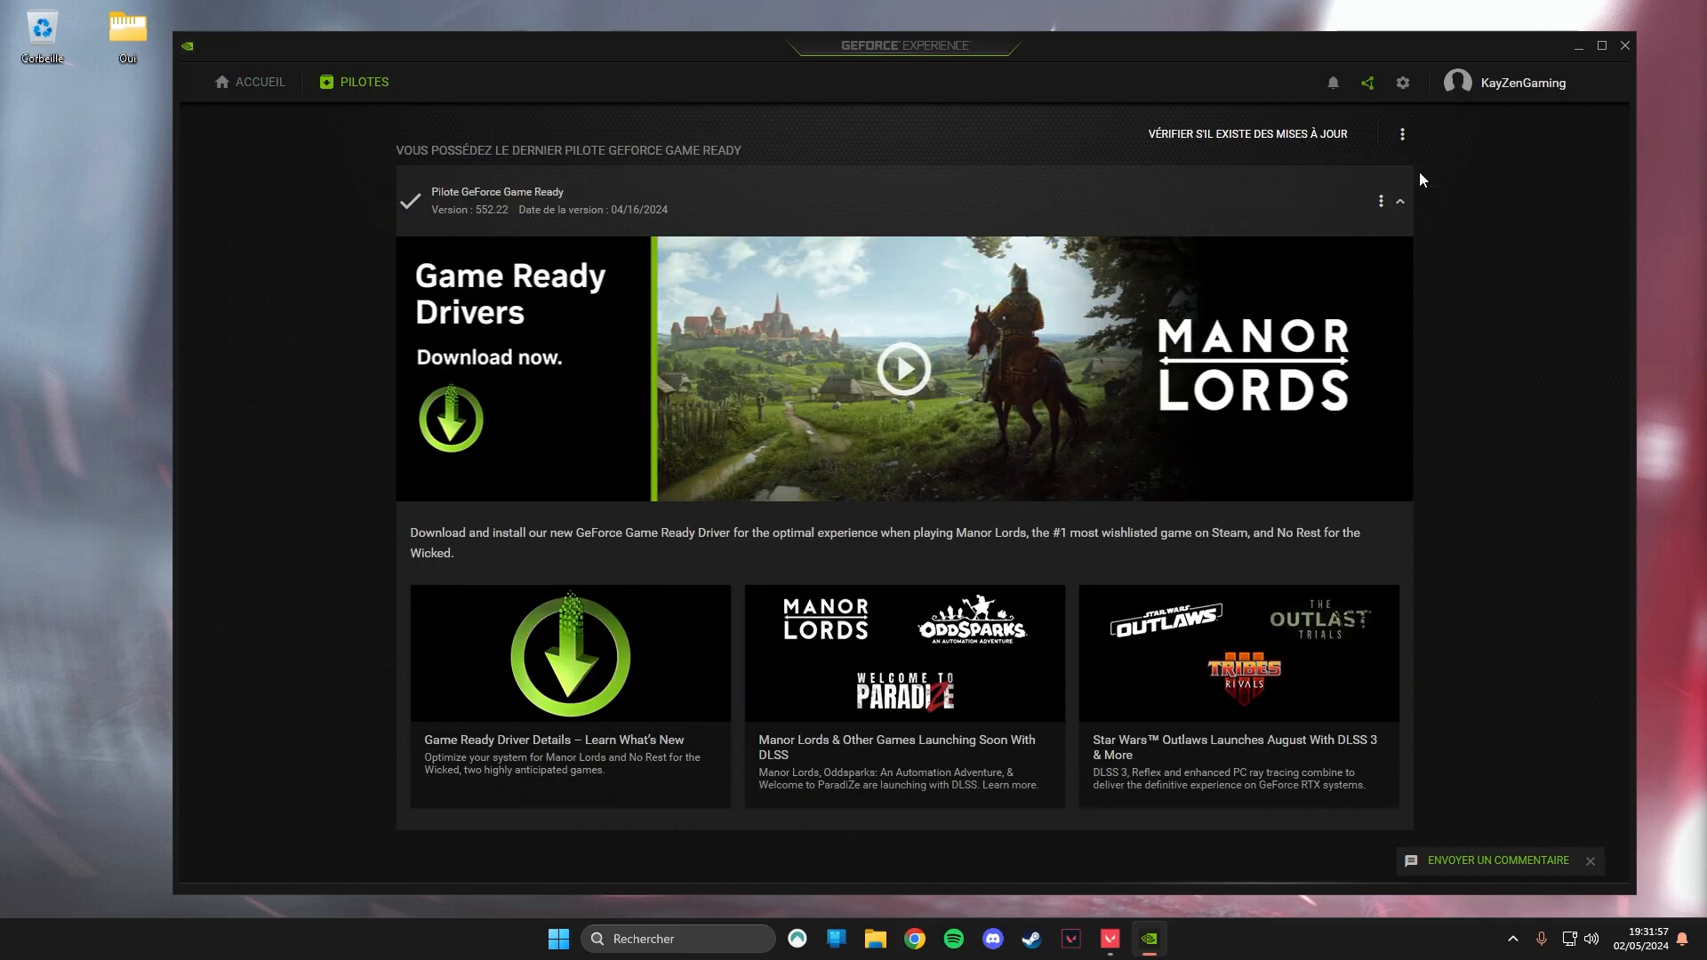
pyautogui.click(1291, 136)
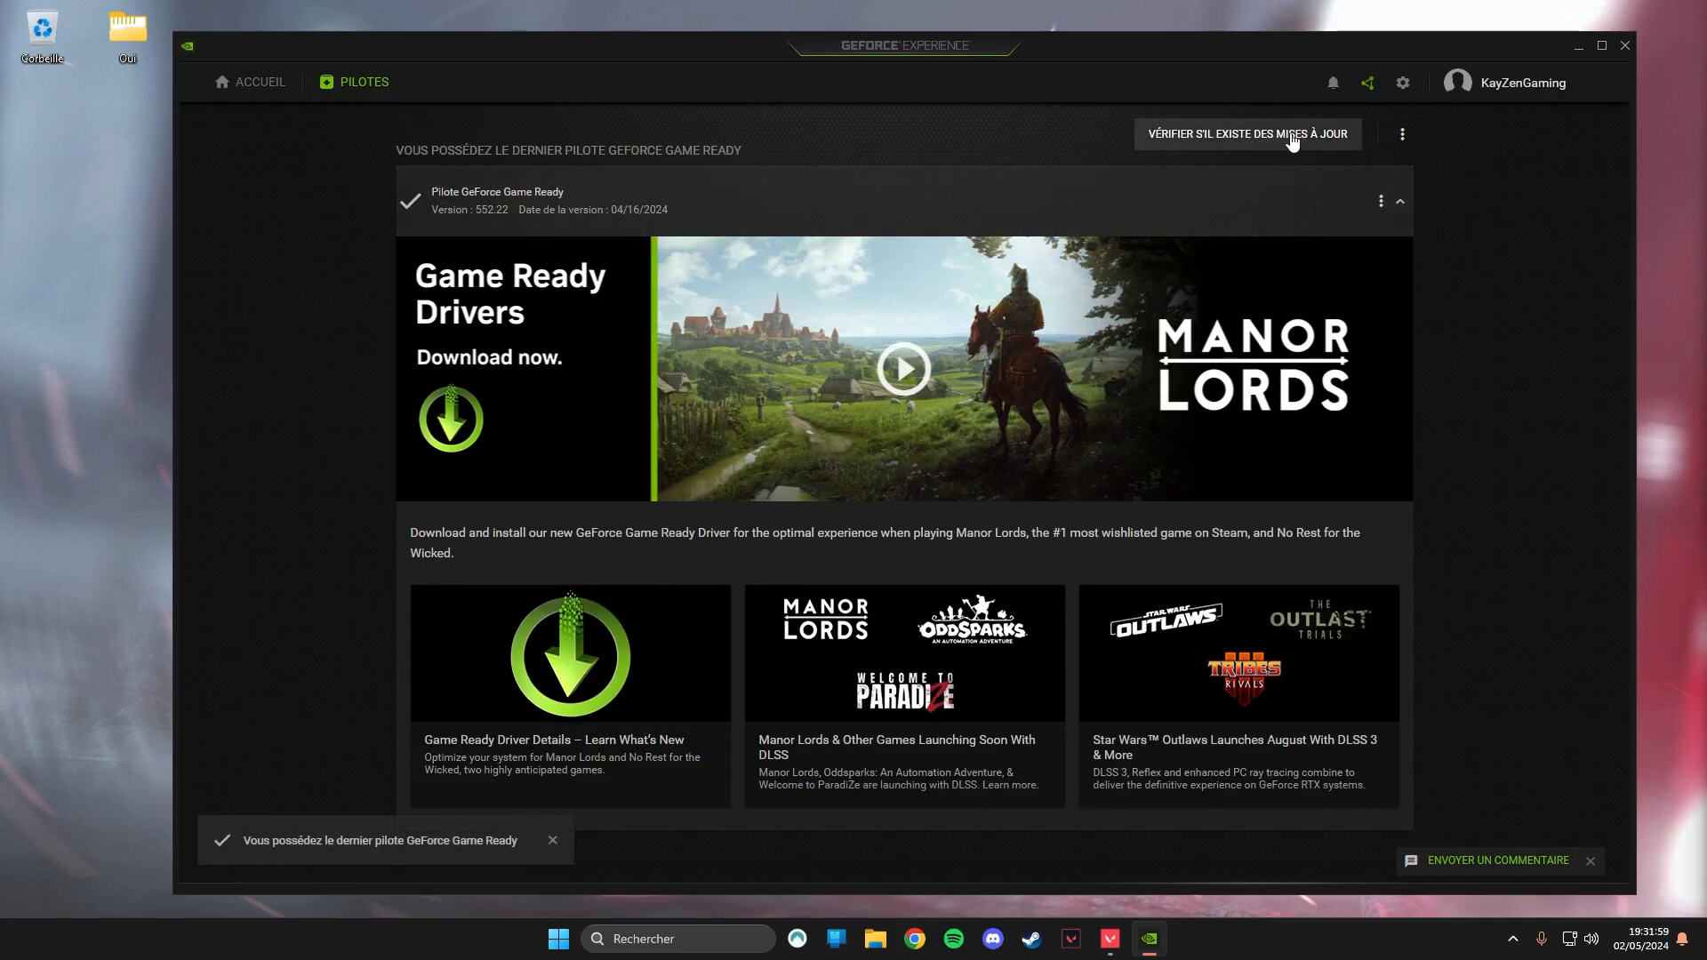
pyautogui.click(1210, 143)
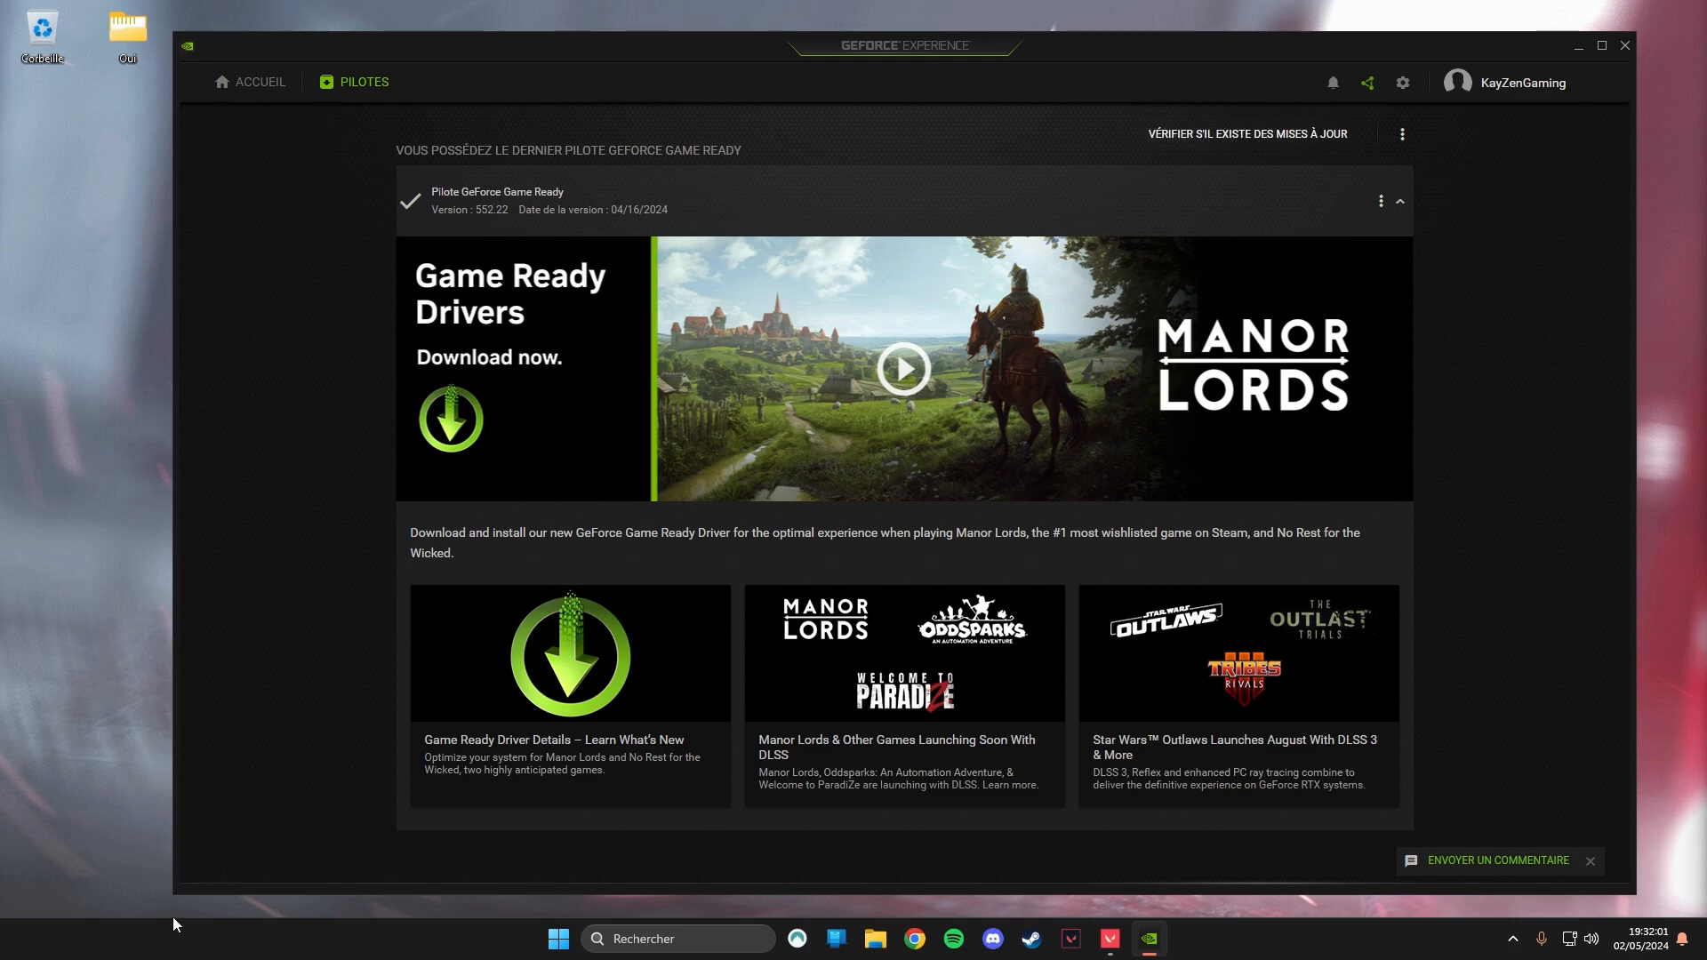
# Turn off the in-game overlay (Superposition en jeu) in the GeForce Experience general settings.
pyautogui.click(290, 98)
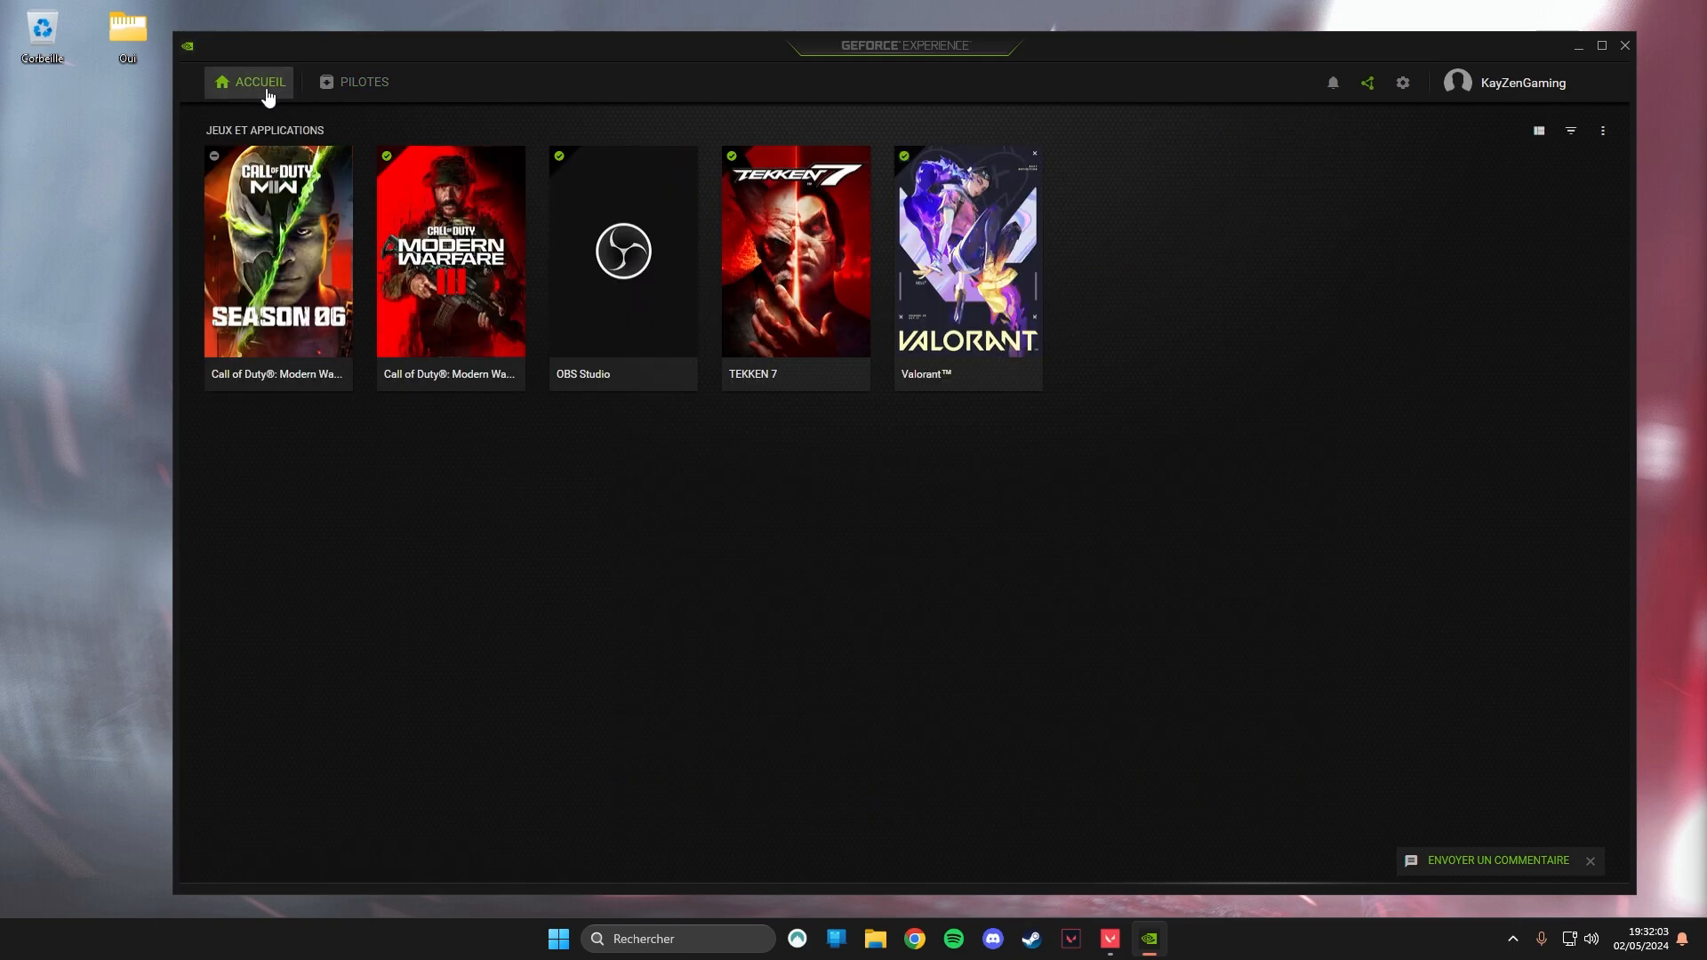
pyautogui.click(1406, 87)
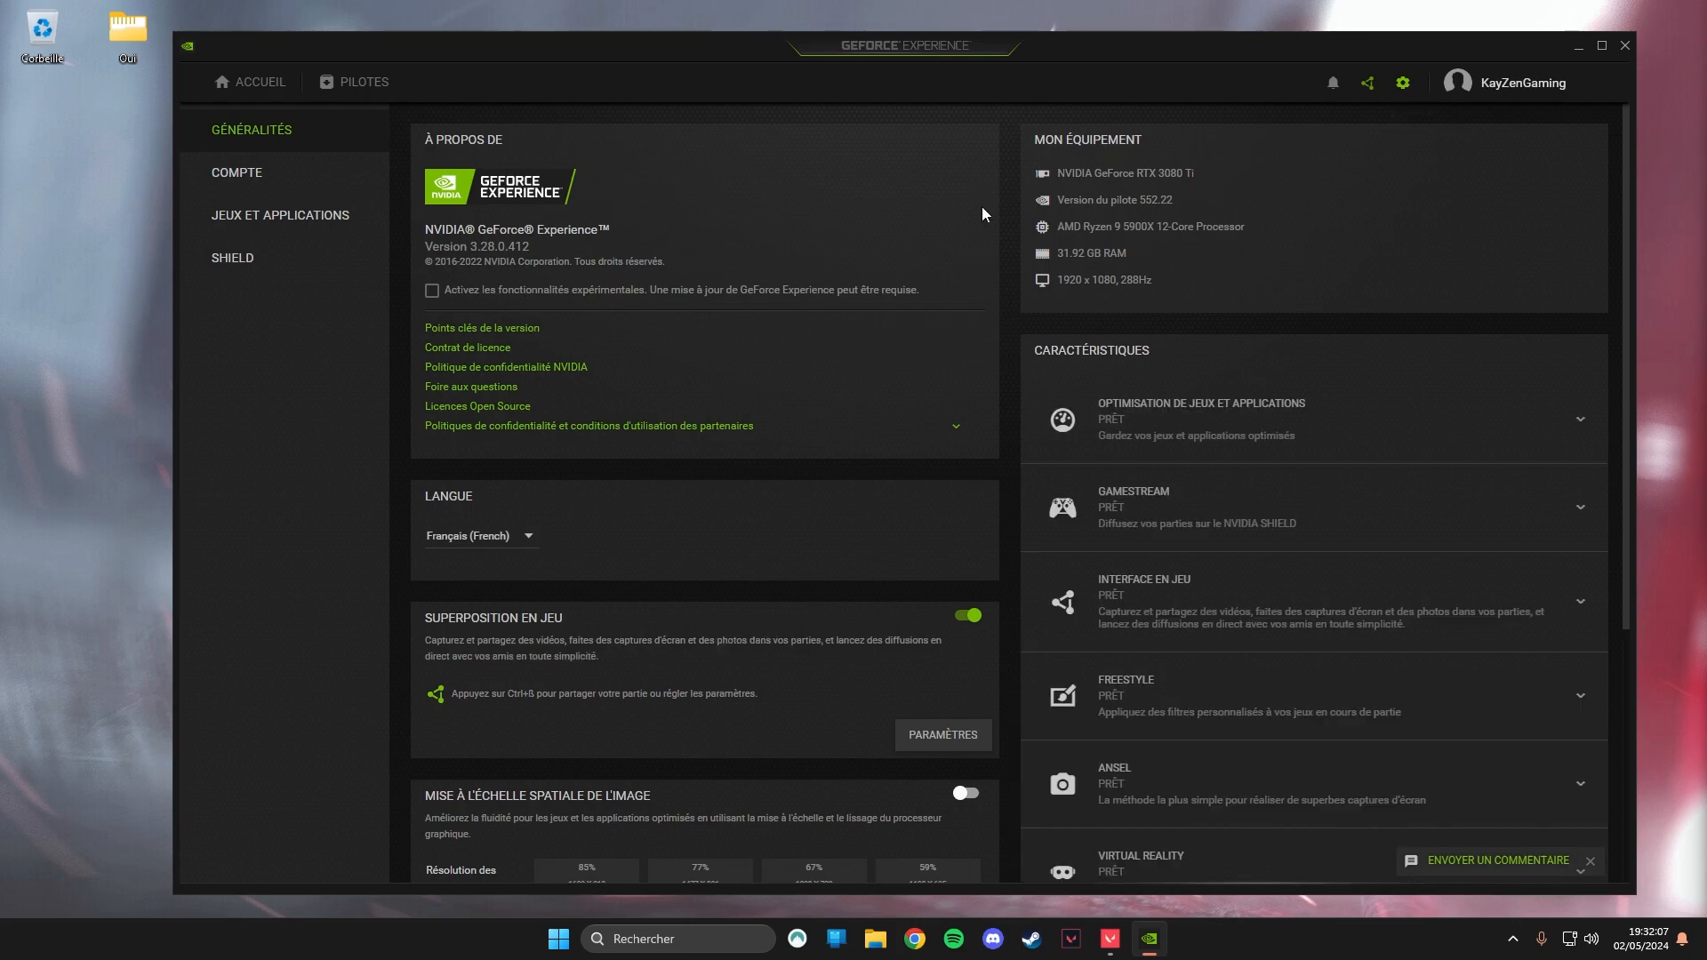
pyautogui.scroll(-2, 694, 424)
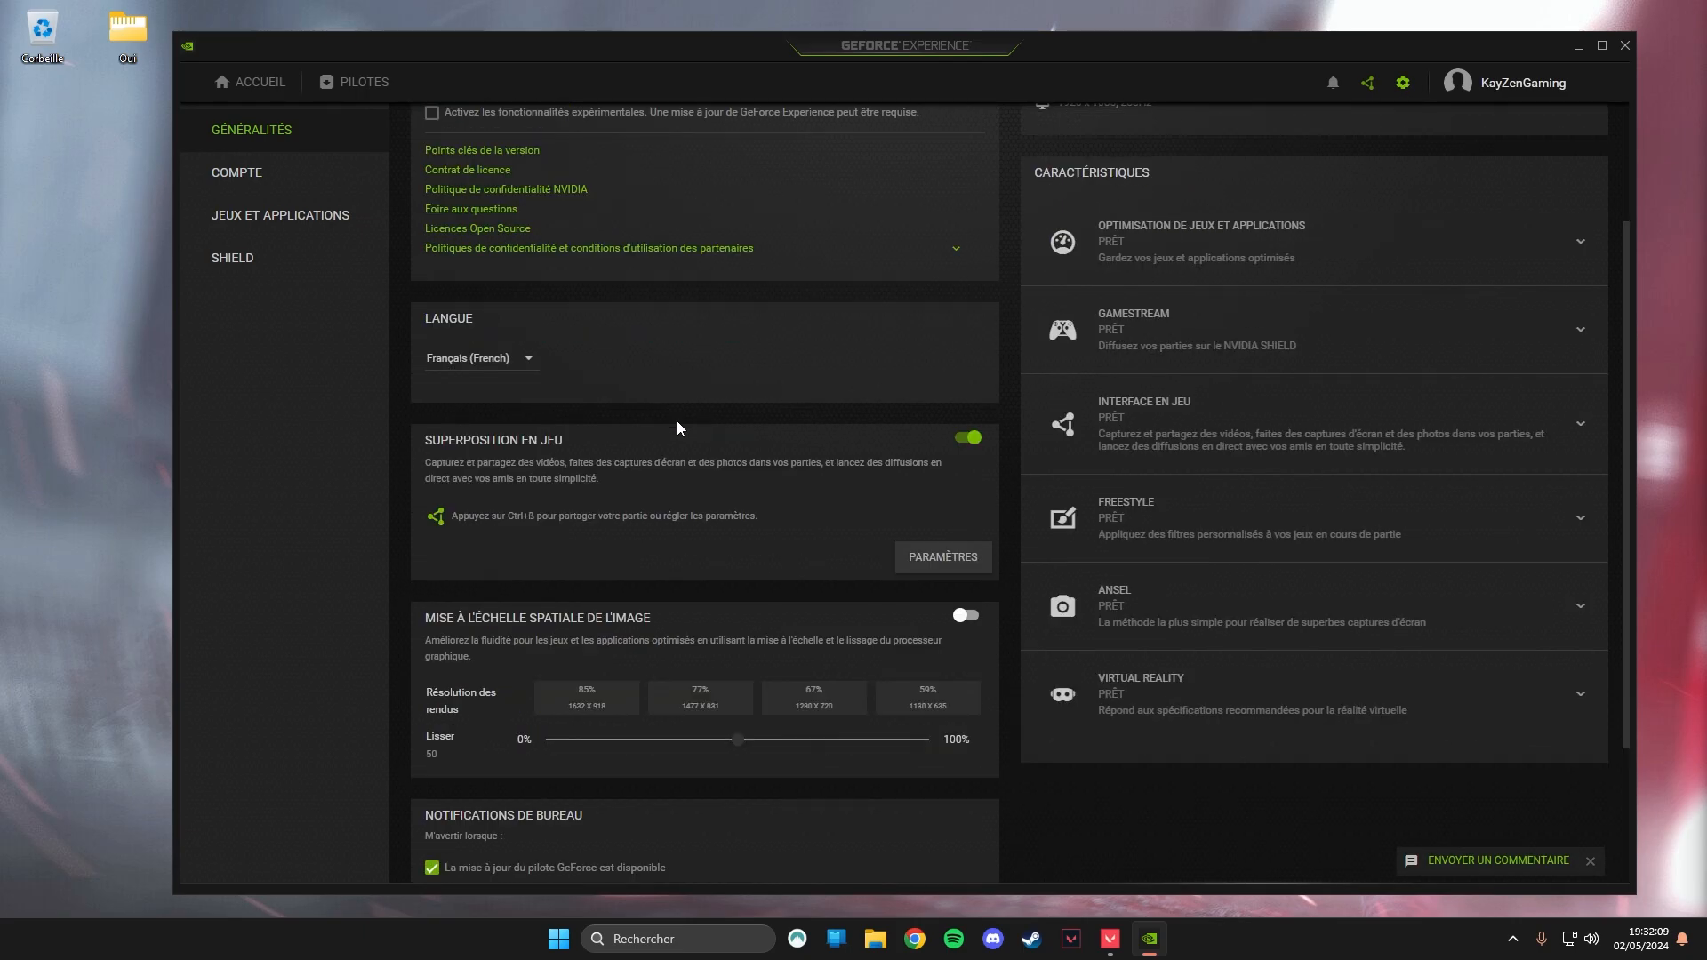
pyautogui.click(969, 438)
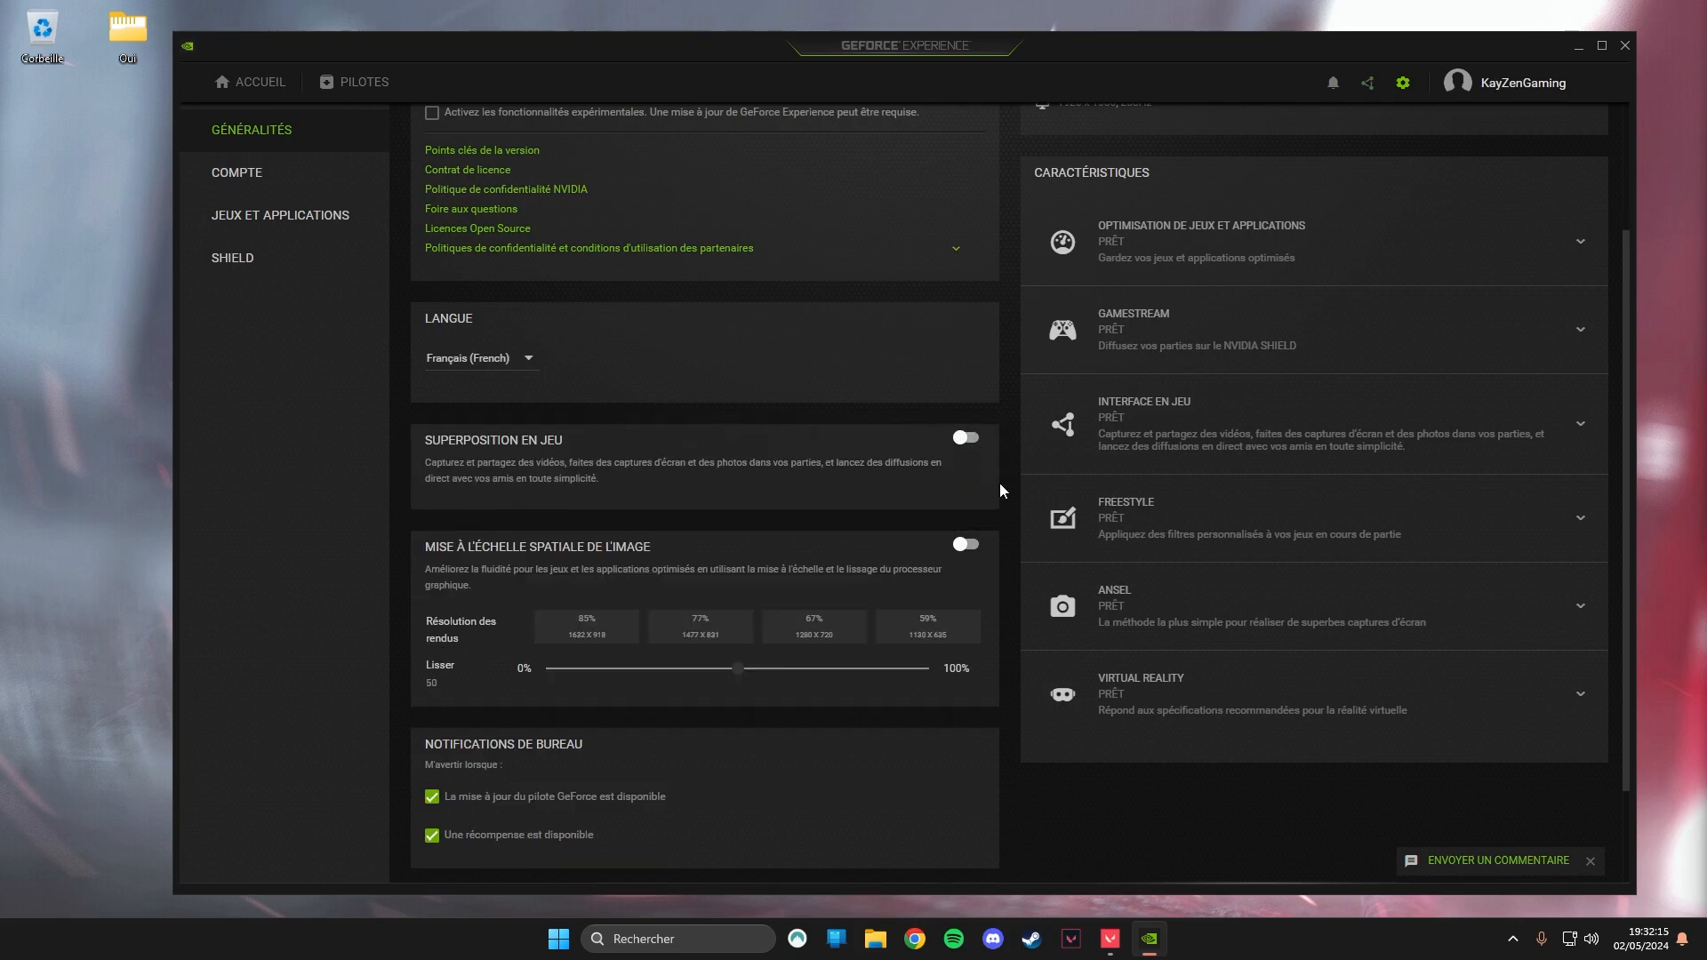
pyautogui.scroll(2, 946, 498)
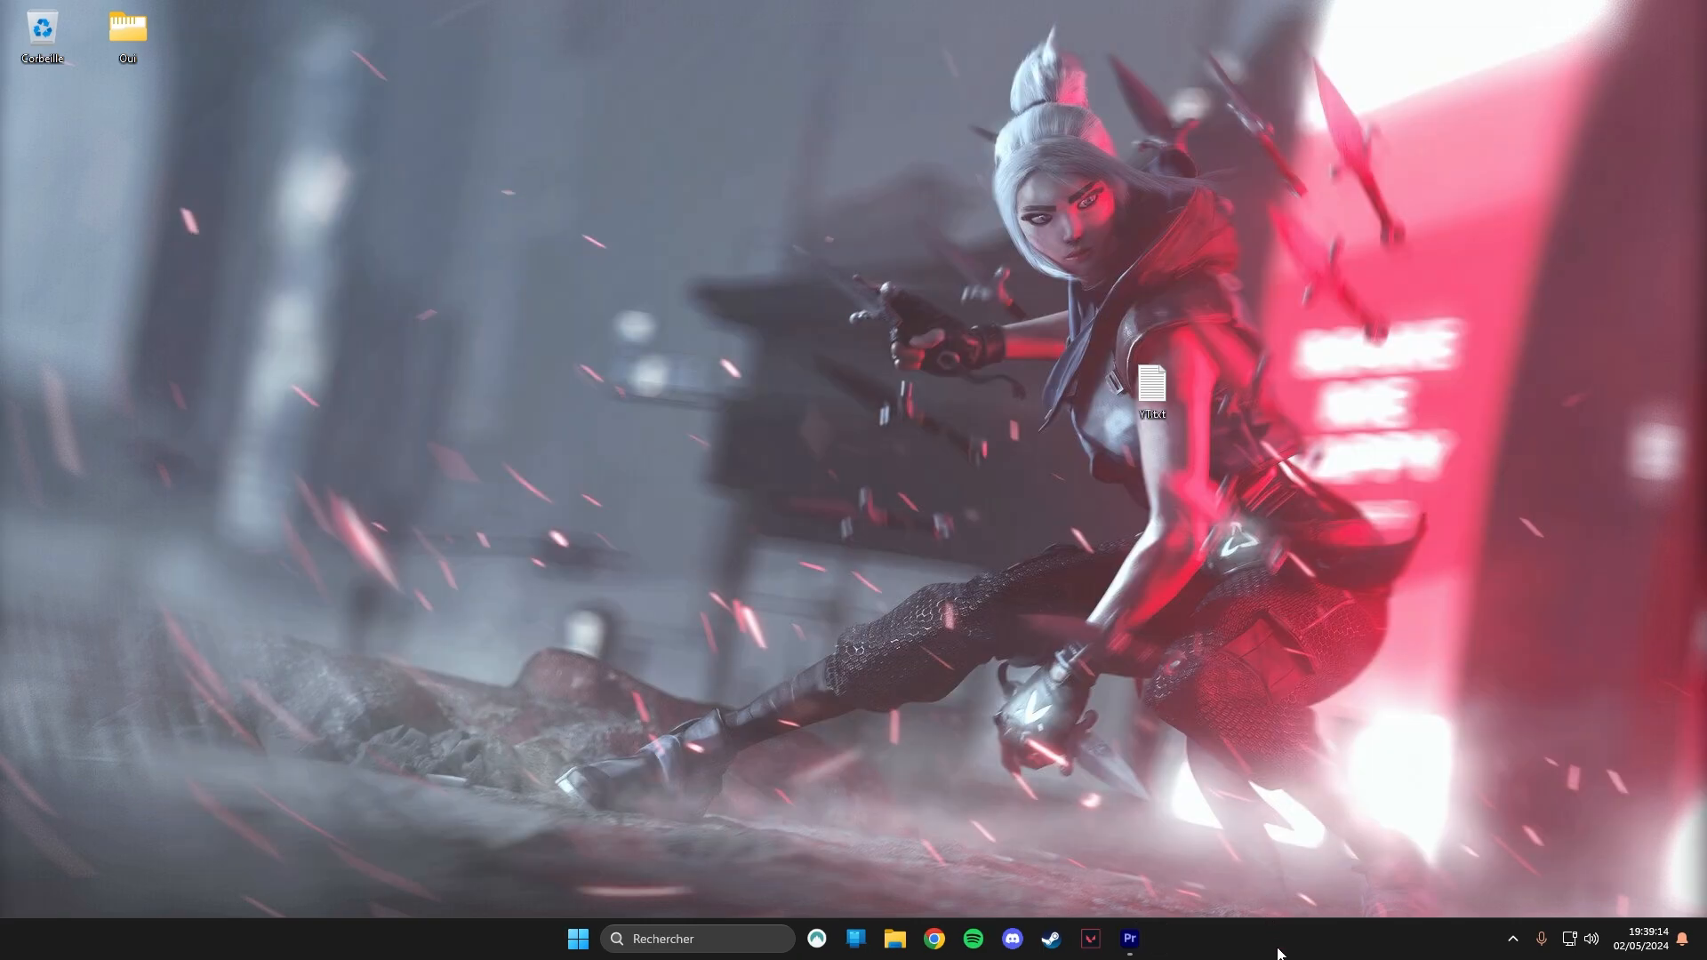
# Open Task Manager's startup applications list (Applications de démarrage) in a maximized window and widen the Nom column.
pyautogui.rightClick(1279, 953)
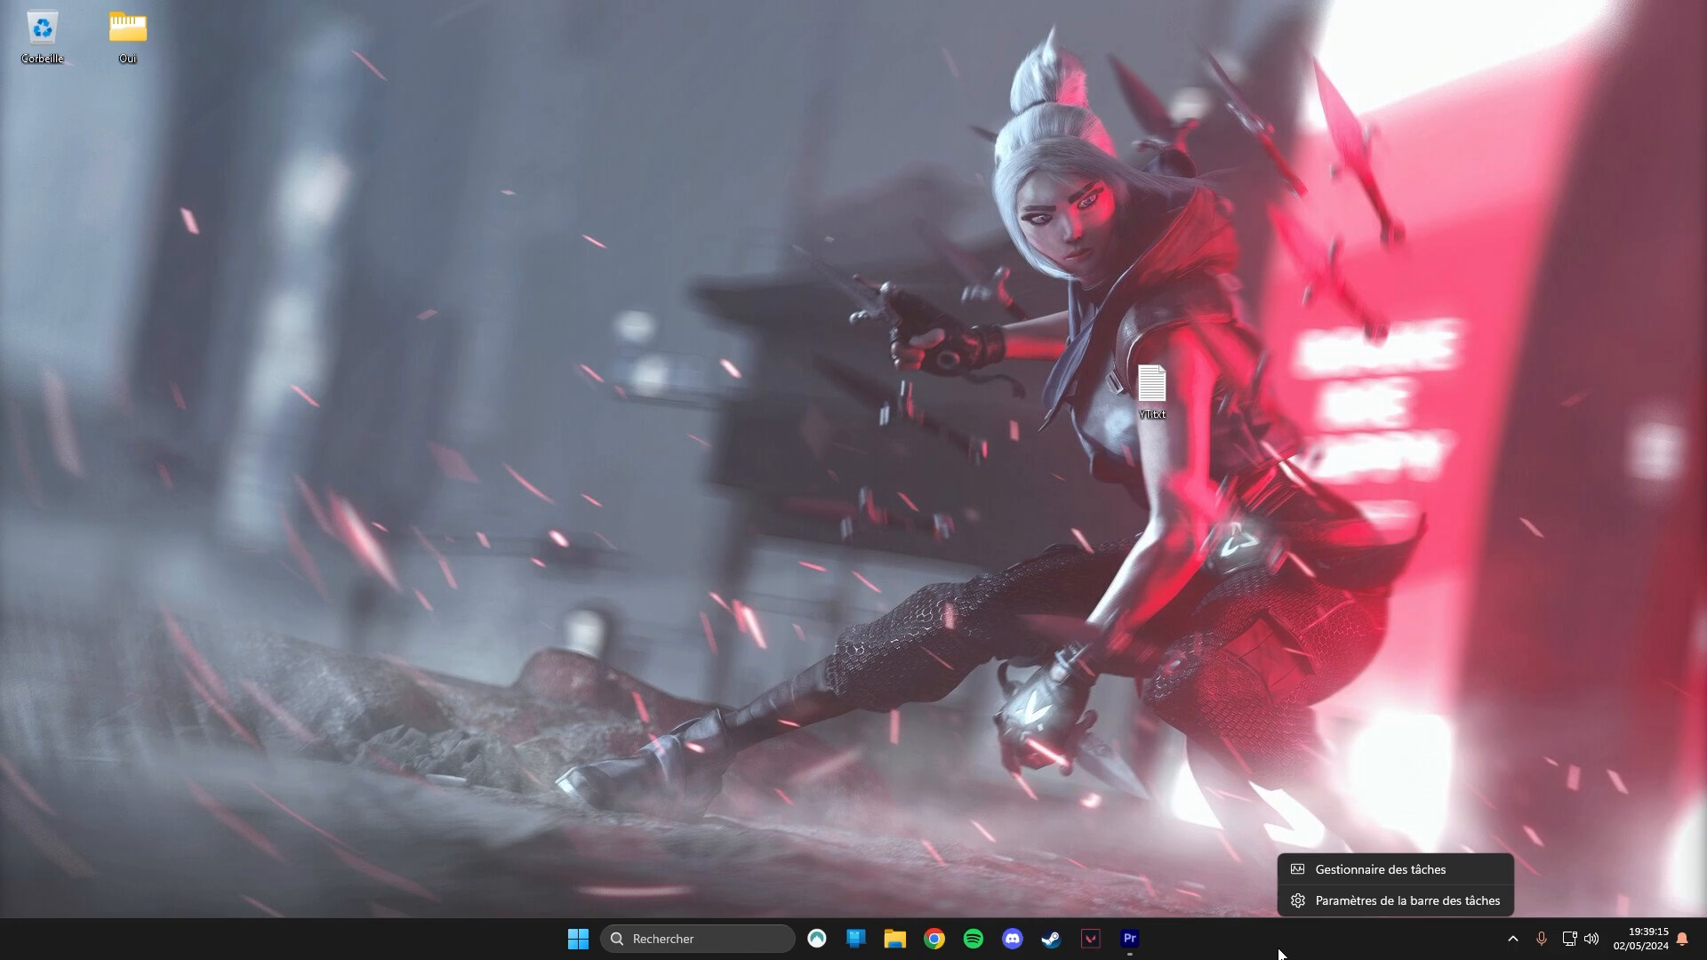
pyautogui.click(1422, 879)
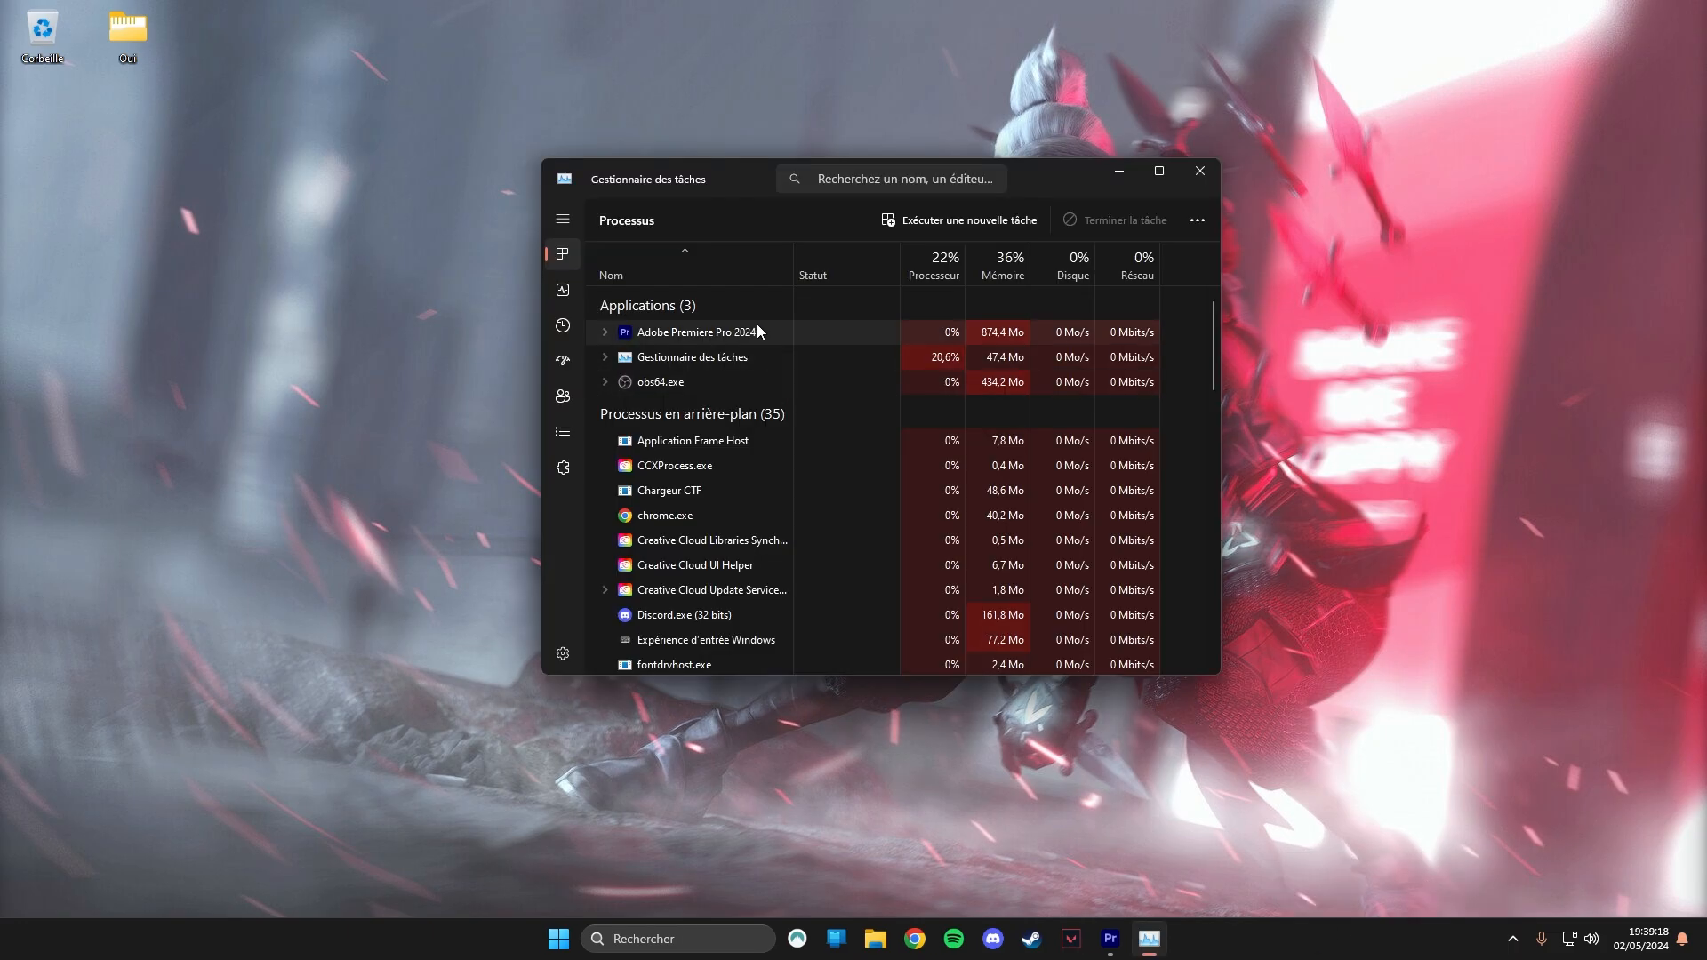
pyautogui.click(563, 326)
pyautogui.click(560, 360)
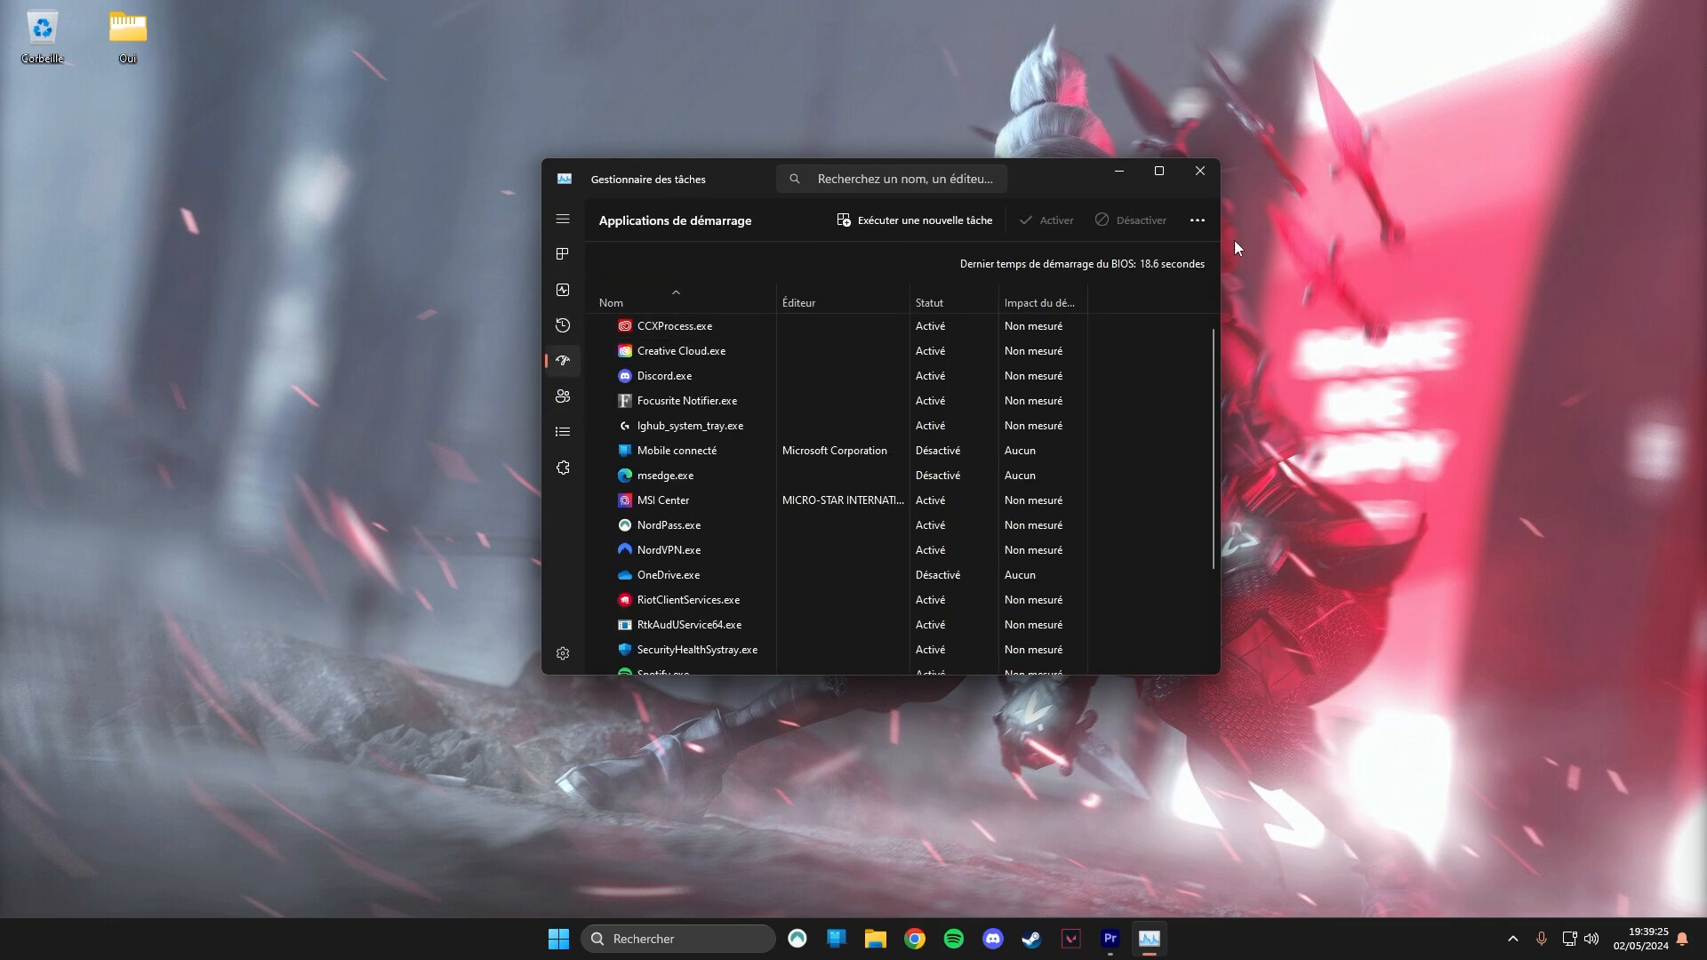
pyautogui.click(1159, 171)
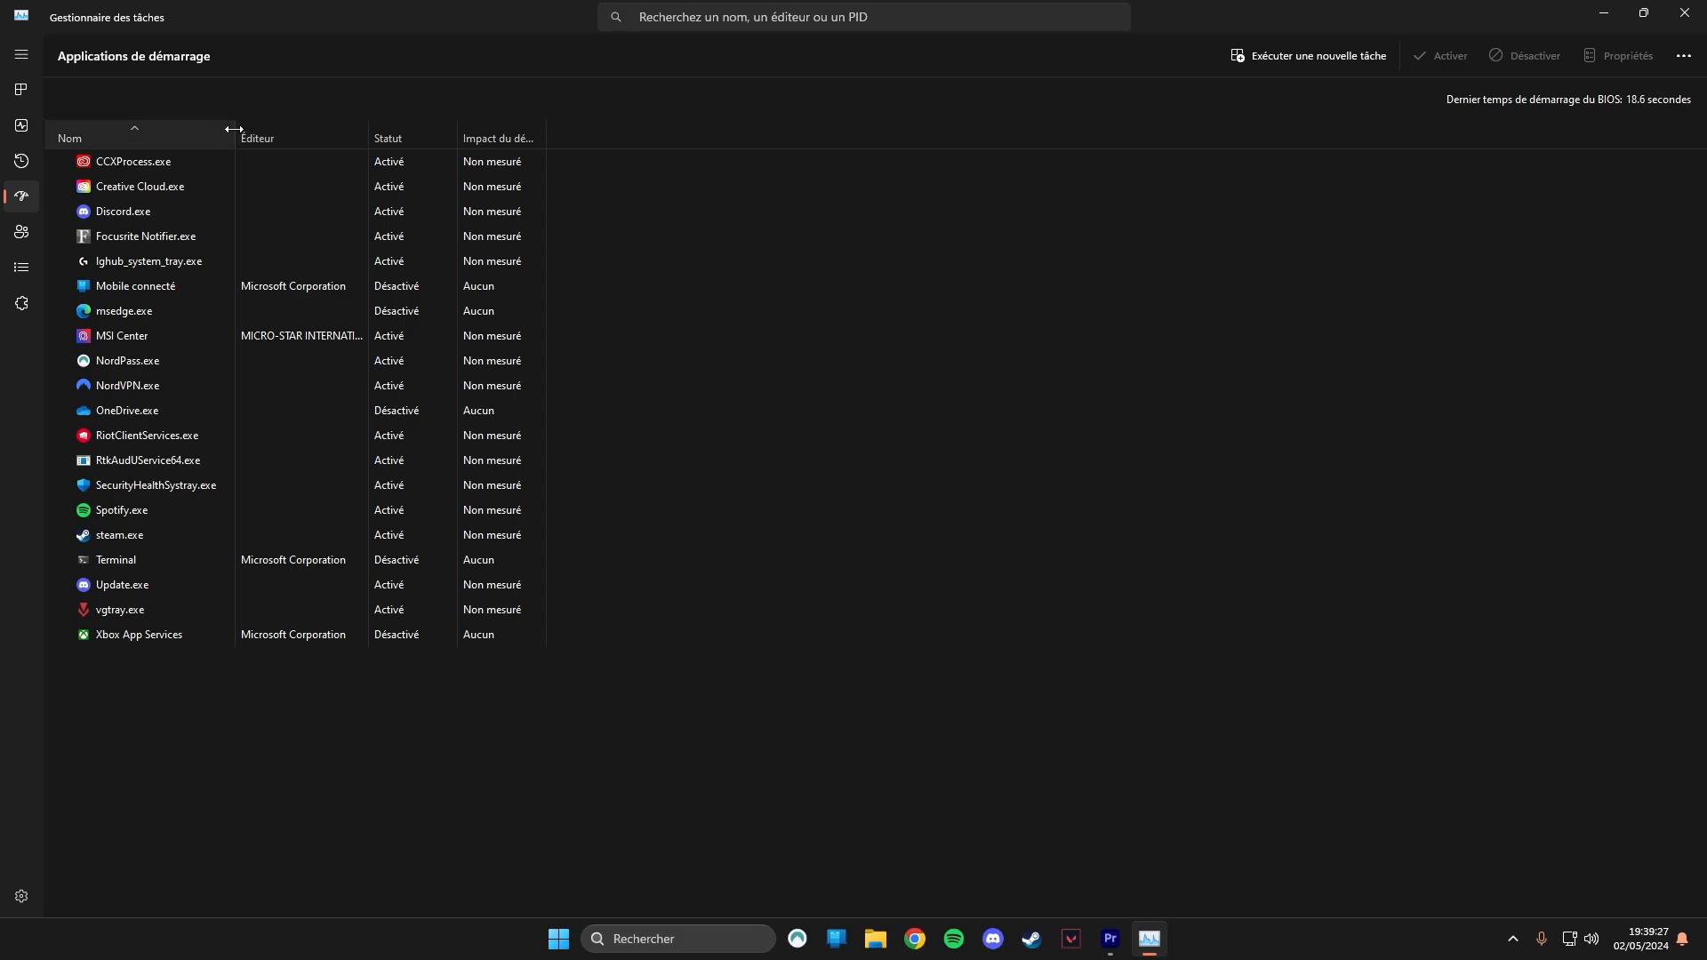
pyautogui.moveTo(235, 137); pyautogui.dragTo(567, 138)
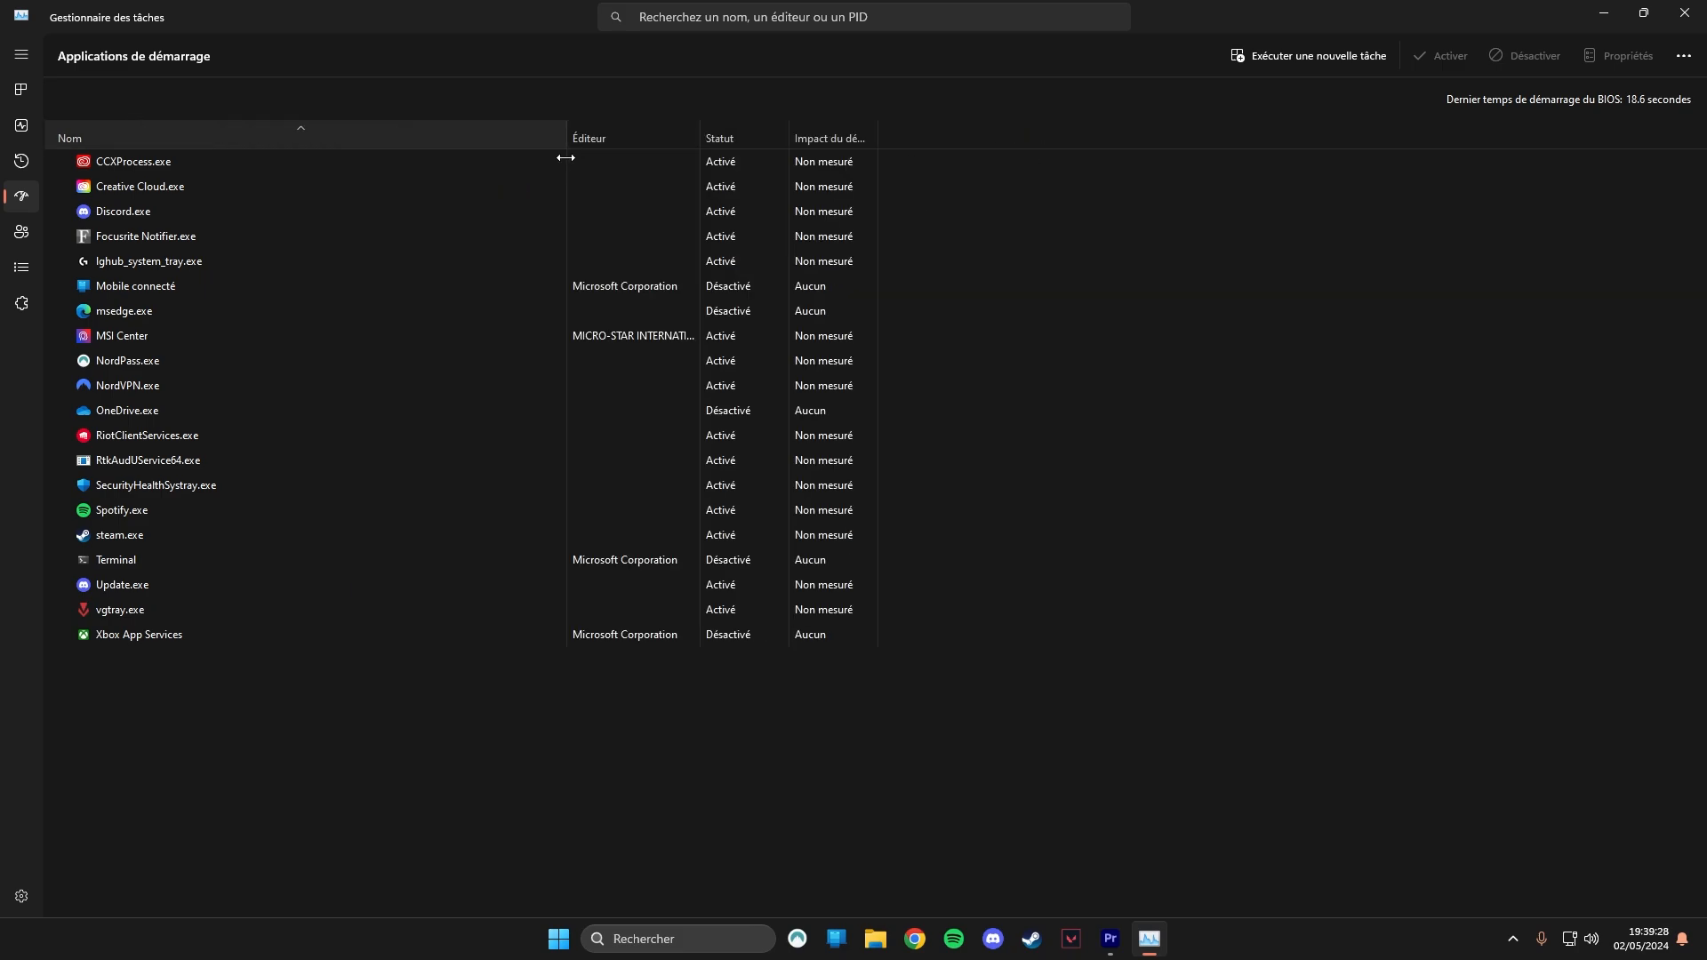
# Disable Creative Cloud.exe and NordVPN.exe from launching at startup.
pyautogui.rightClick(180, 190)
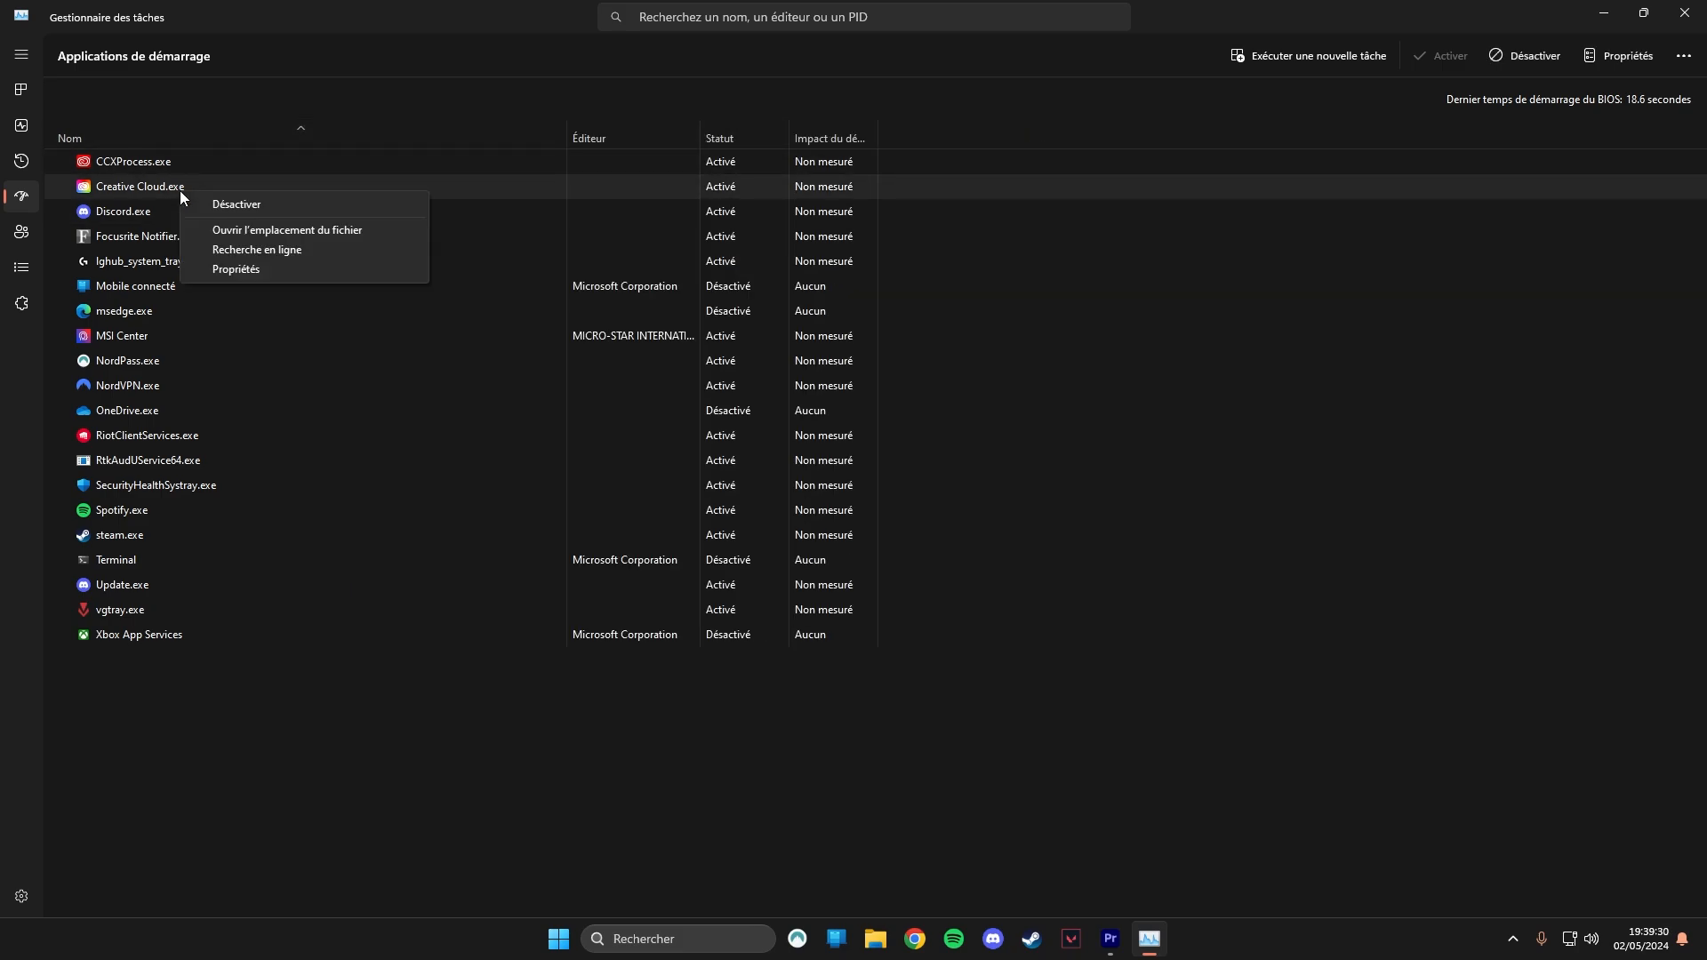
pyautogui.click(269, 202)
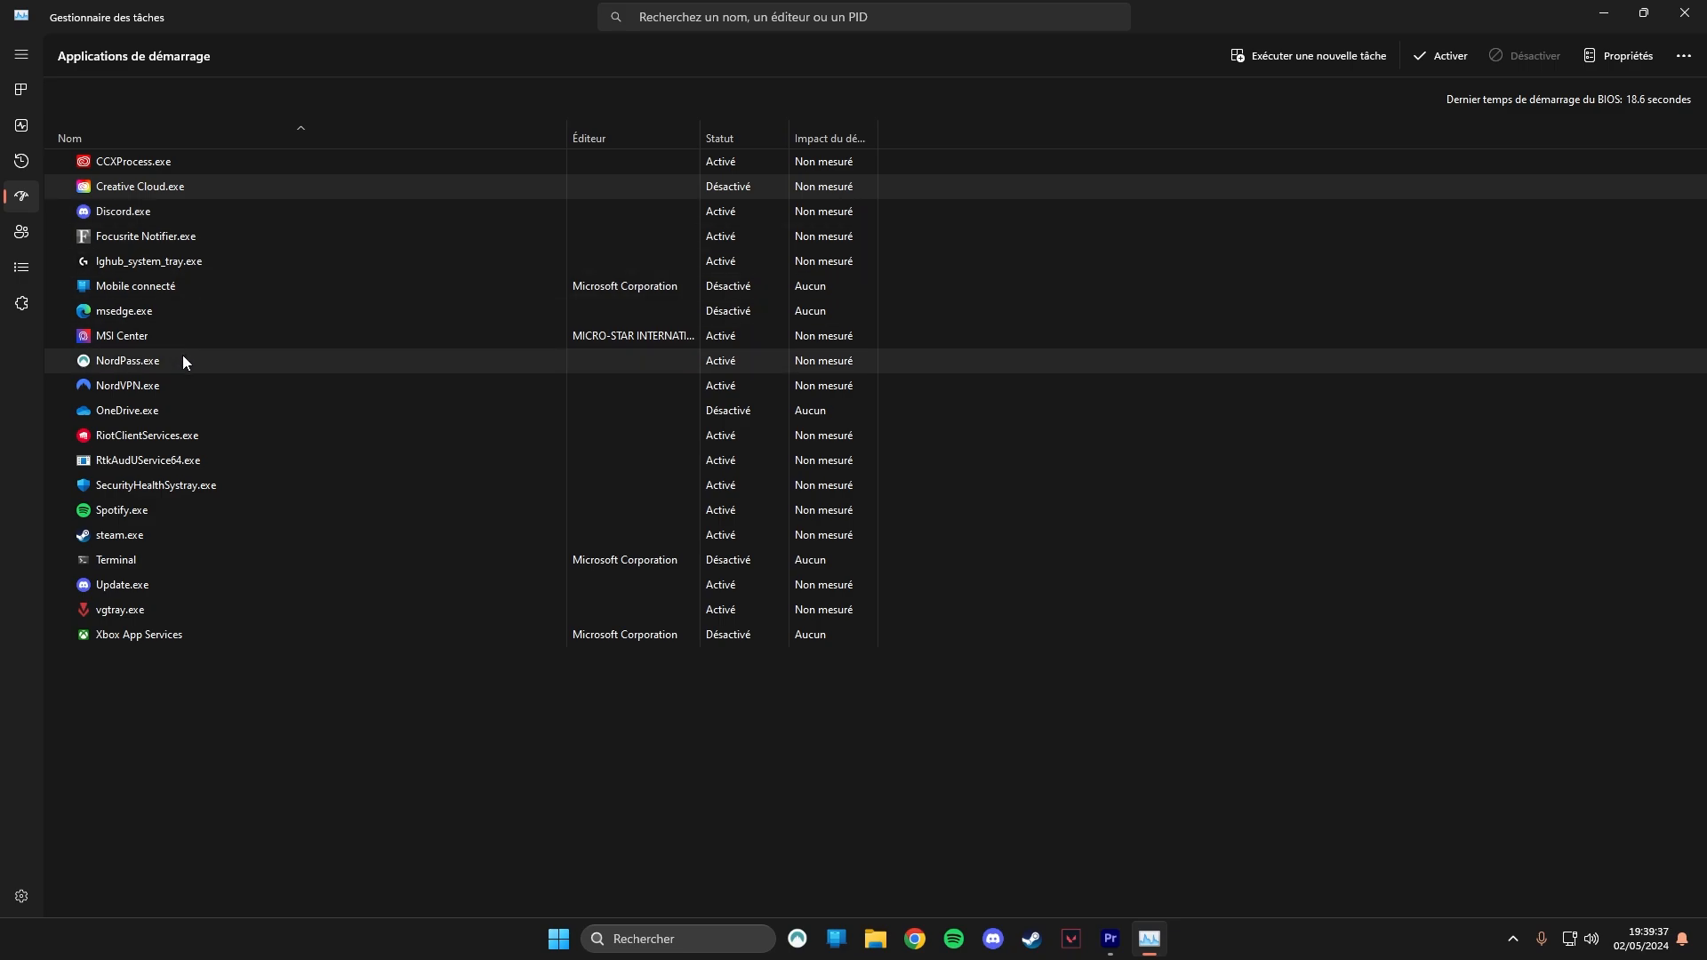
pyautogui.click(204, 385)
pyautogui.rightClick(204, 384)
pyautogui.click(279, 397)
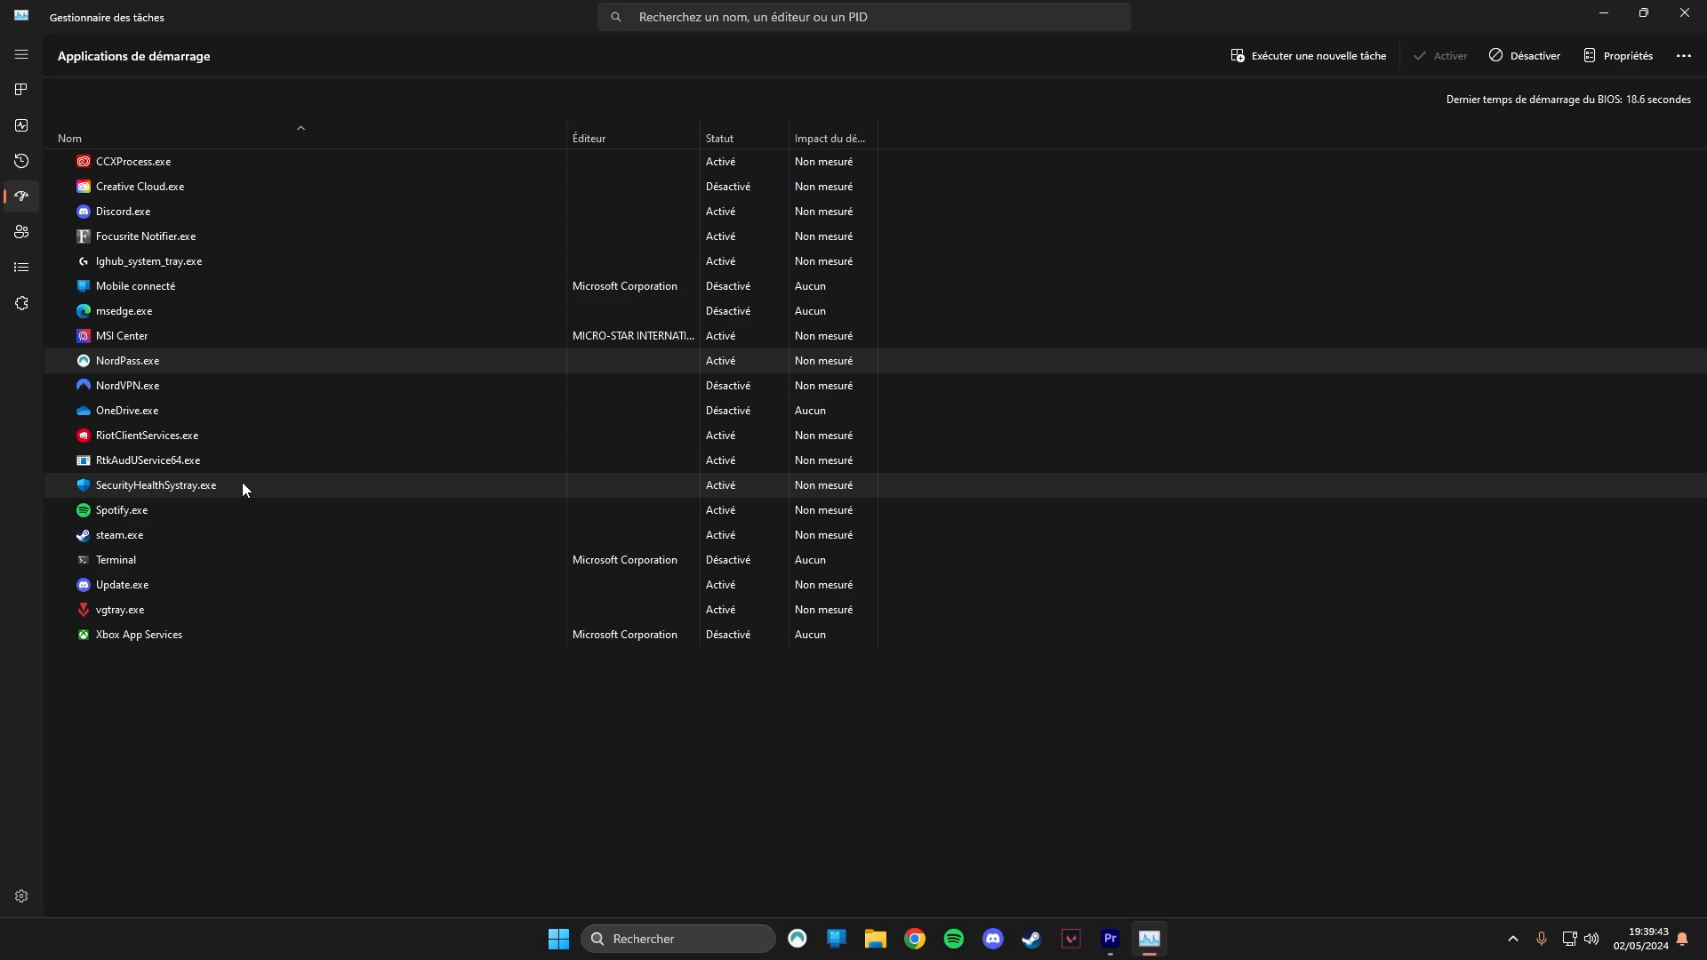
# Disable Spotify.exe and steam.exe from launching at startup.
pyautogui.rightClick(232, 510)
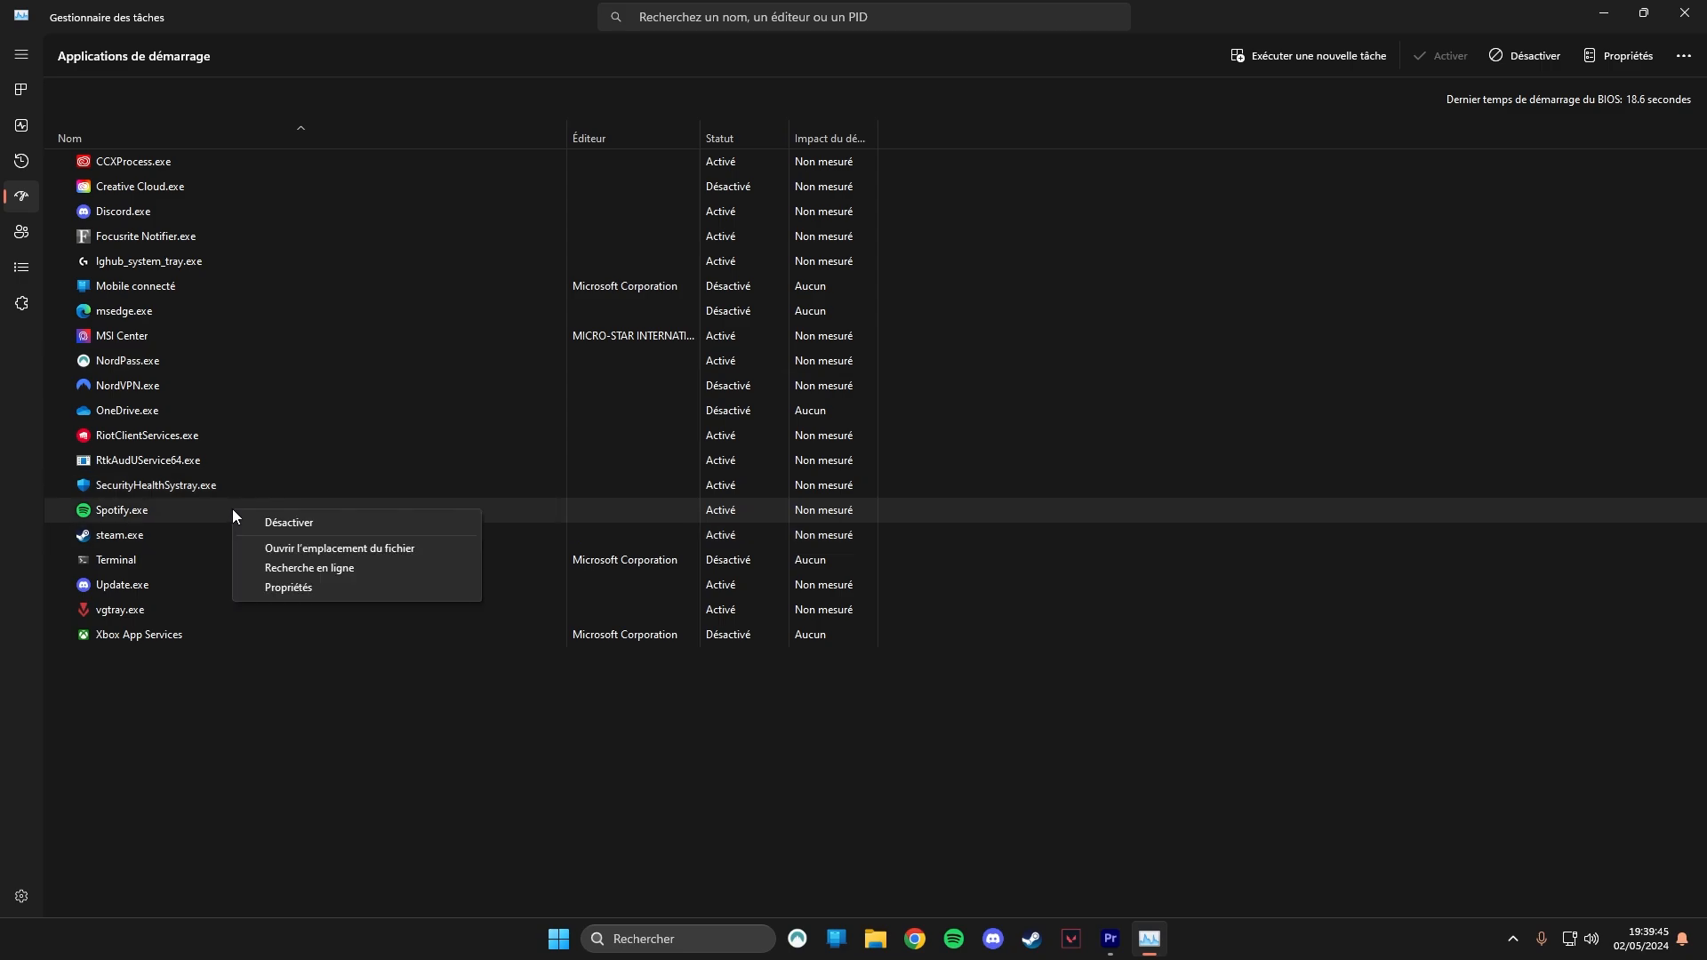
pyautogui.click(249, 524)
pyautogui.rightClick(222, 535)
pyautogui.click(274, 545)
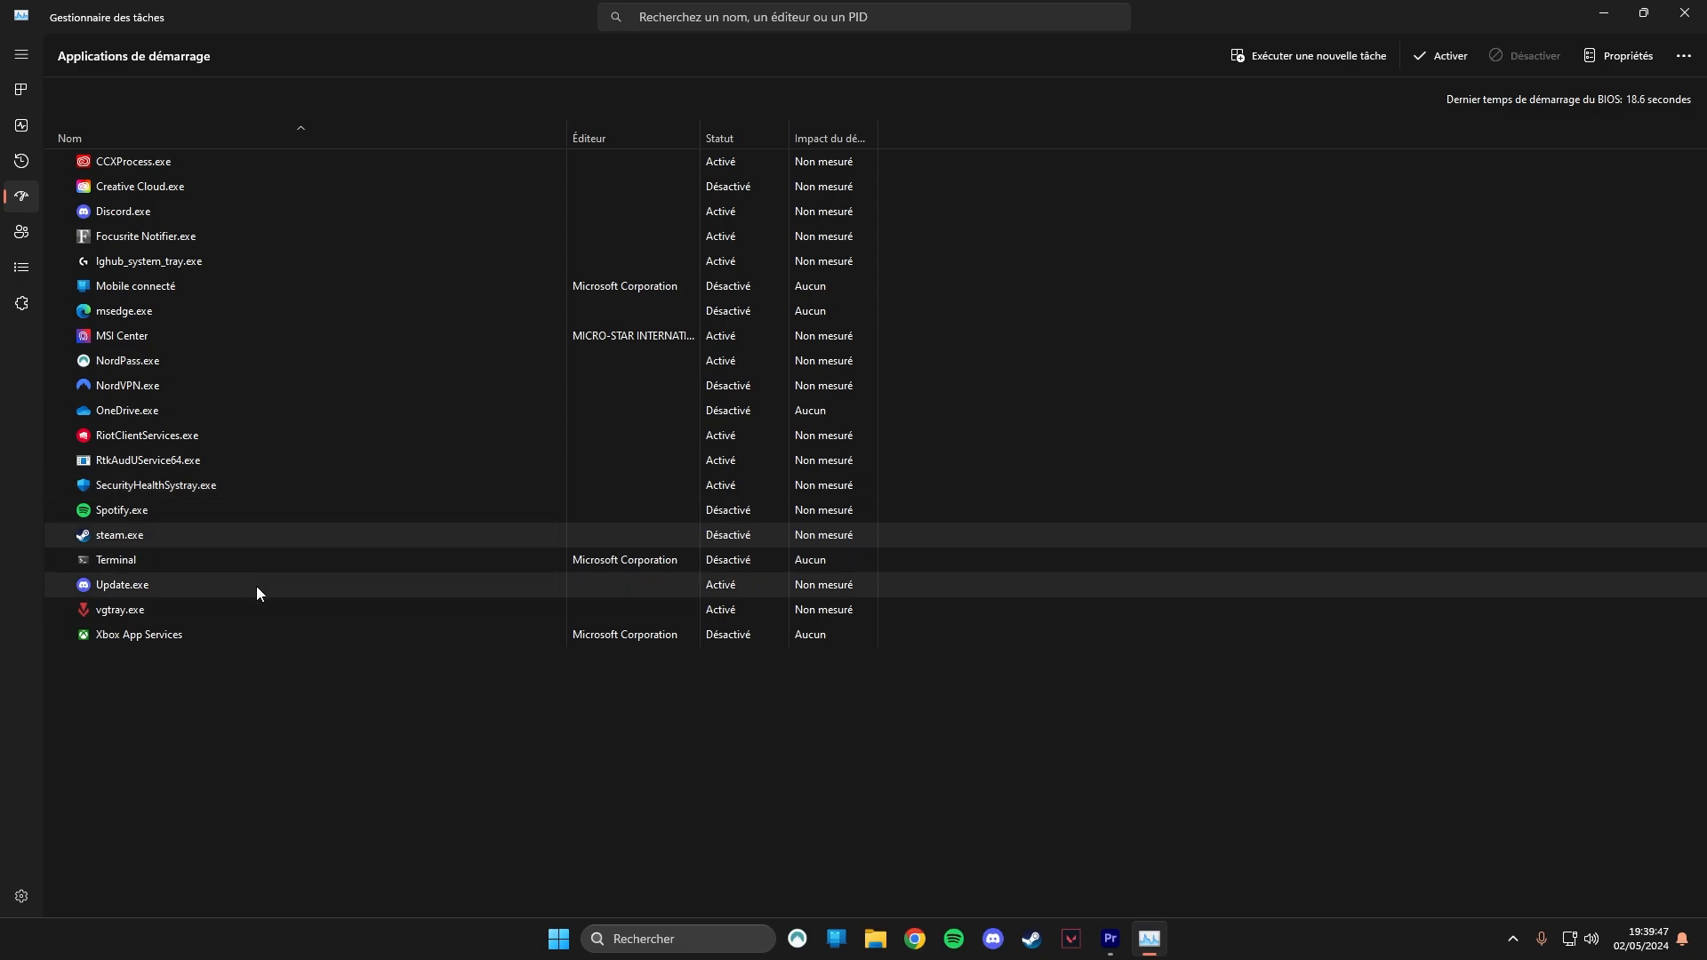
pyautogui.click(264, 631)
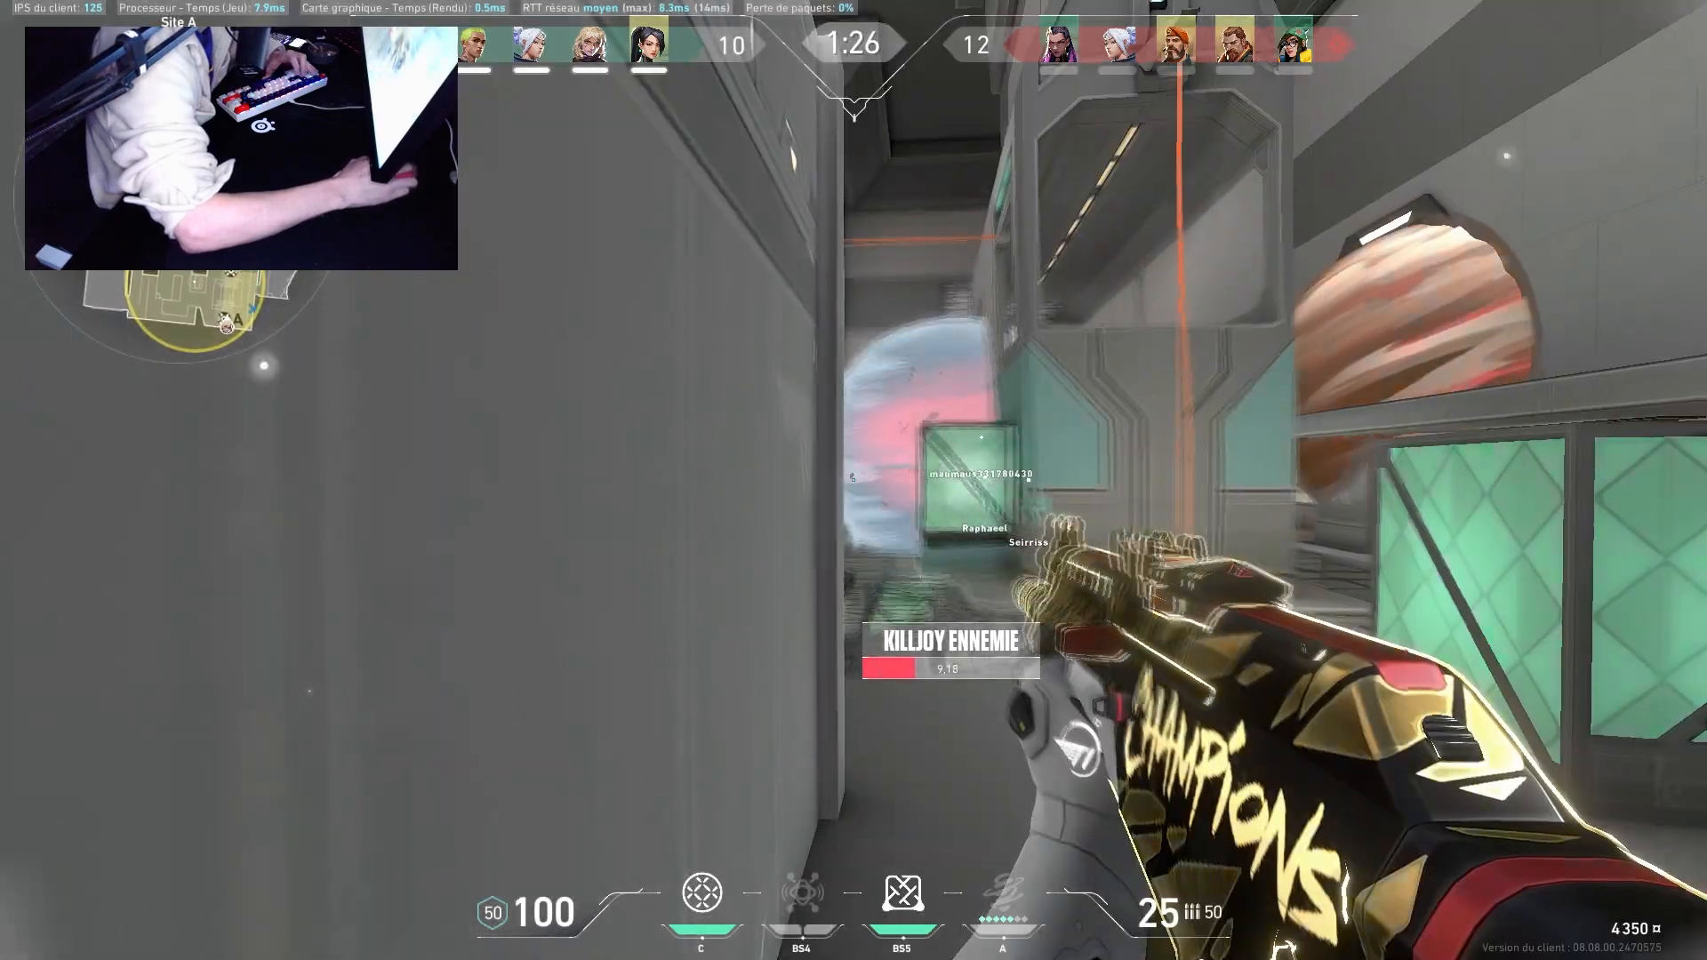
pyautogui.click(853, 480)
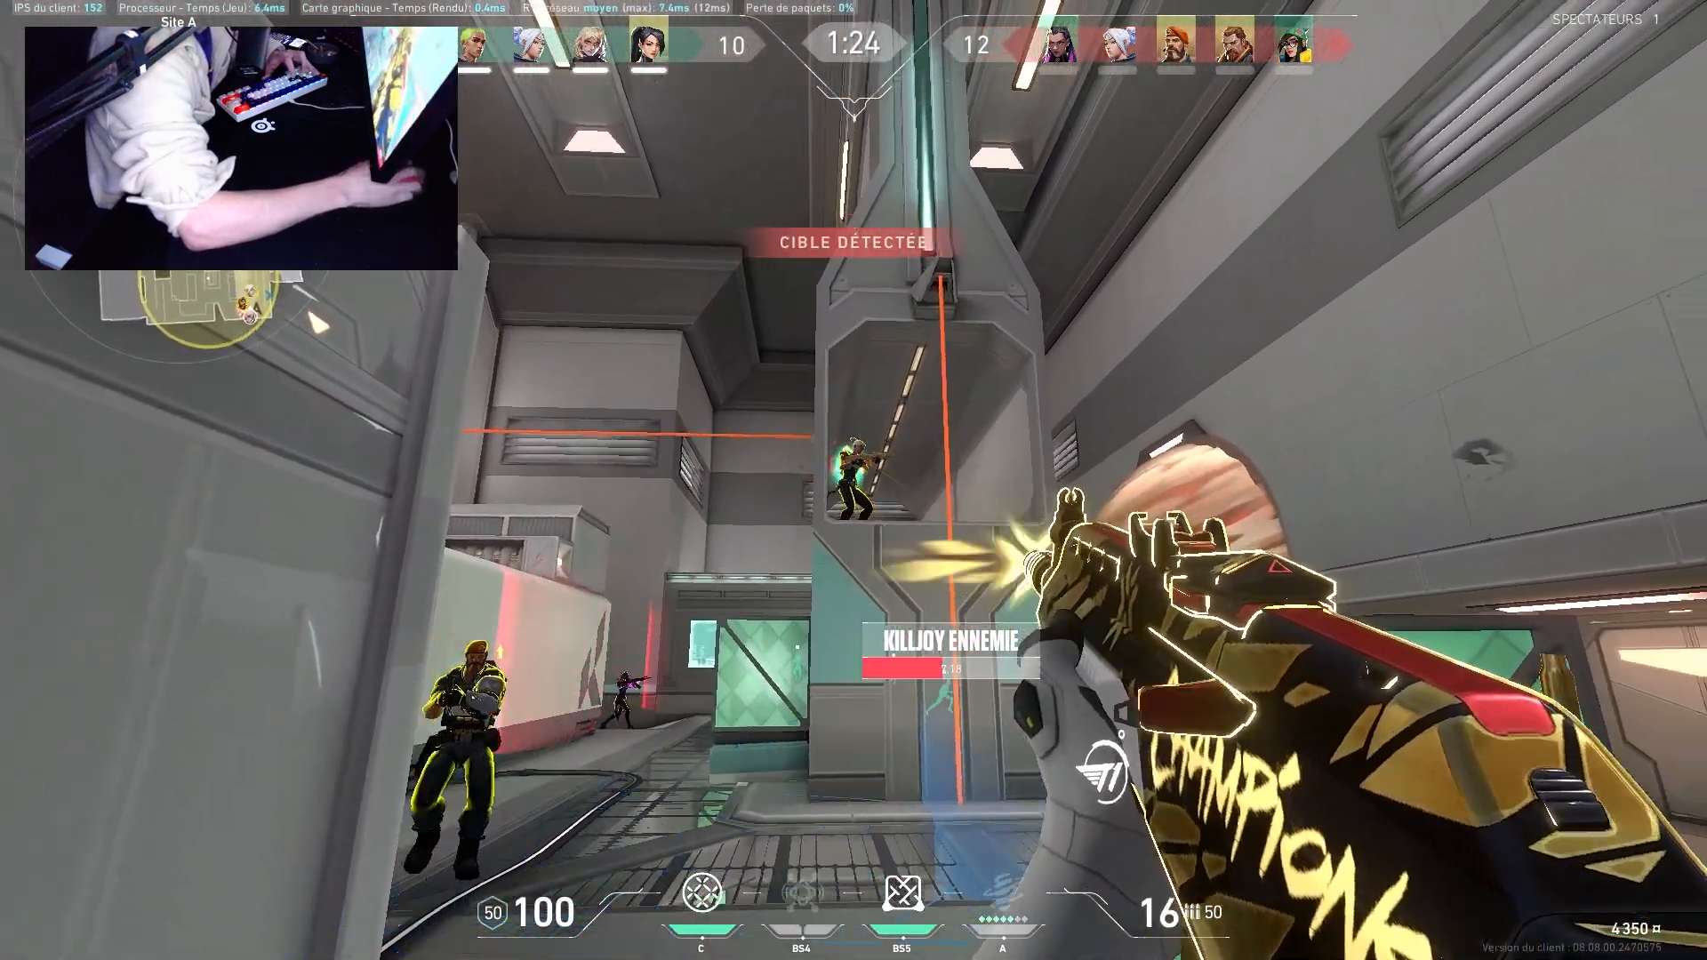
pyautogui.click(853, 480)
pyautogui.click(854, 480)
pyautogui.click(853, 480)
pyautogui.click(853, 480)
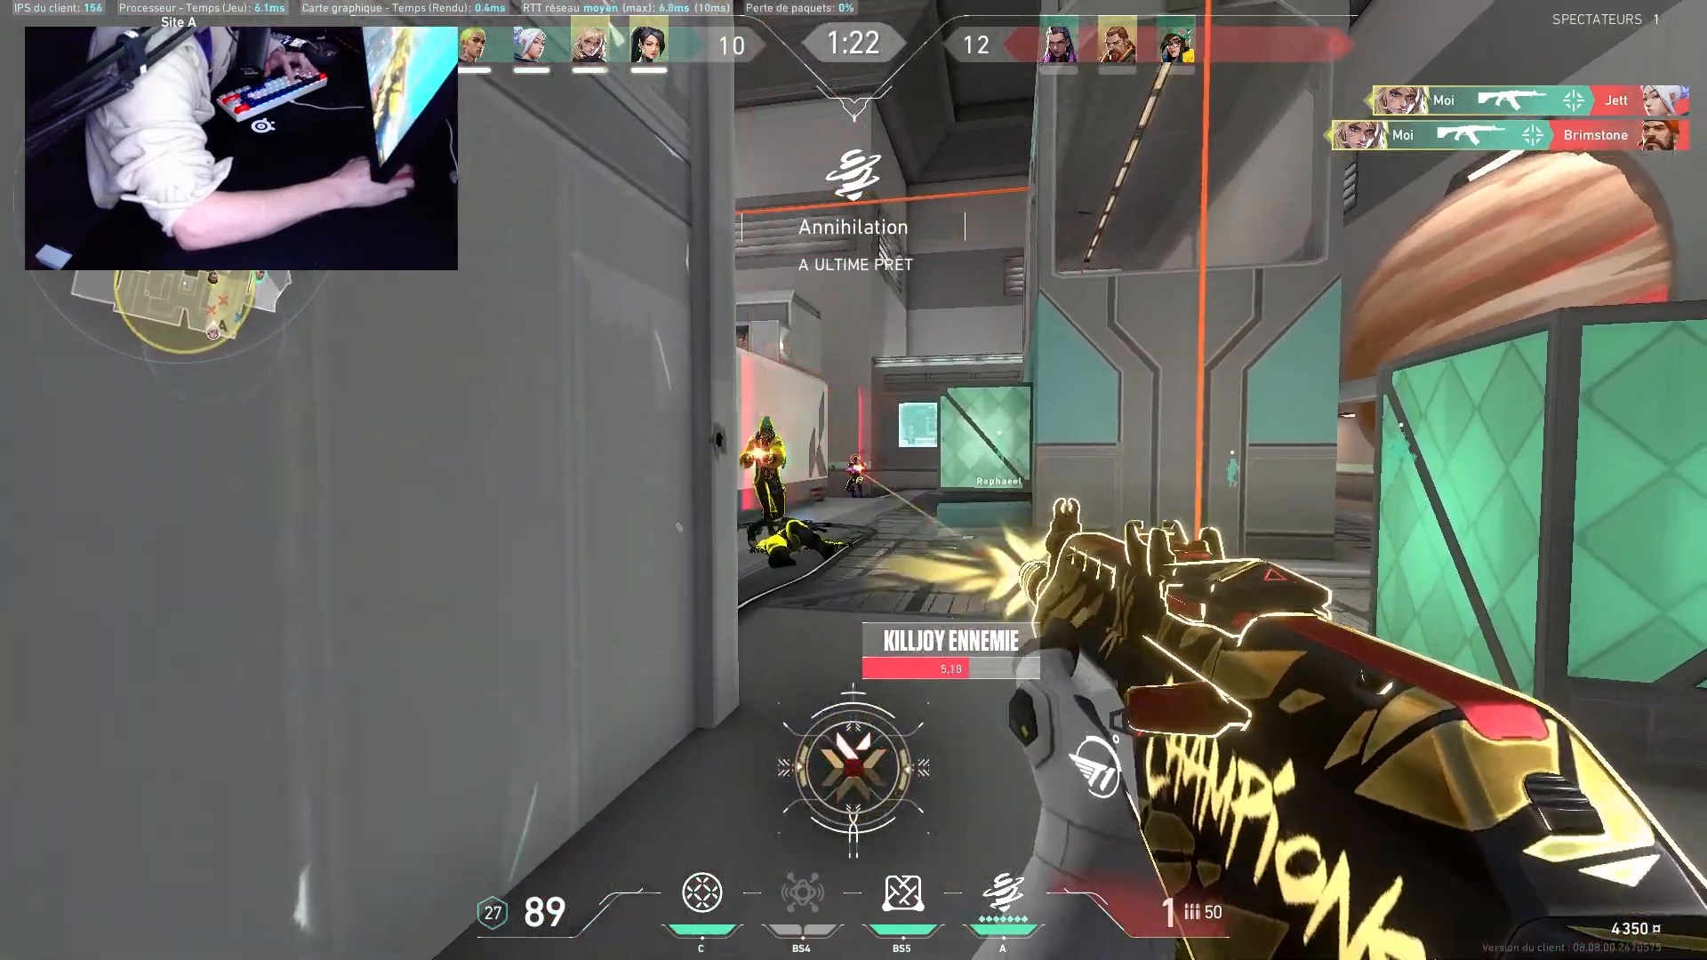
pyautogui.press('Tab')
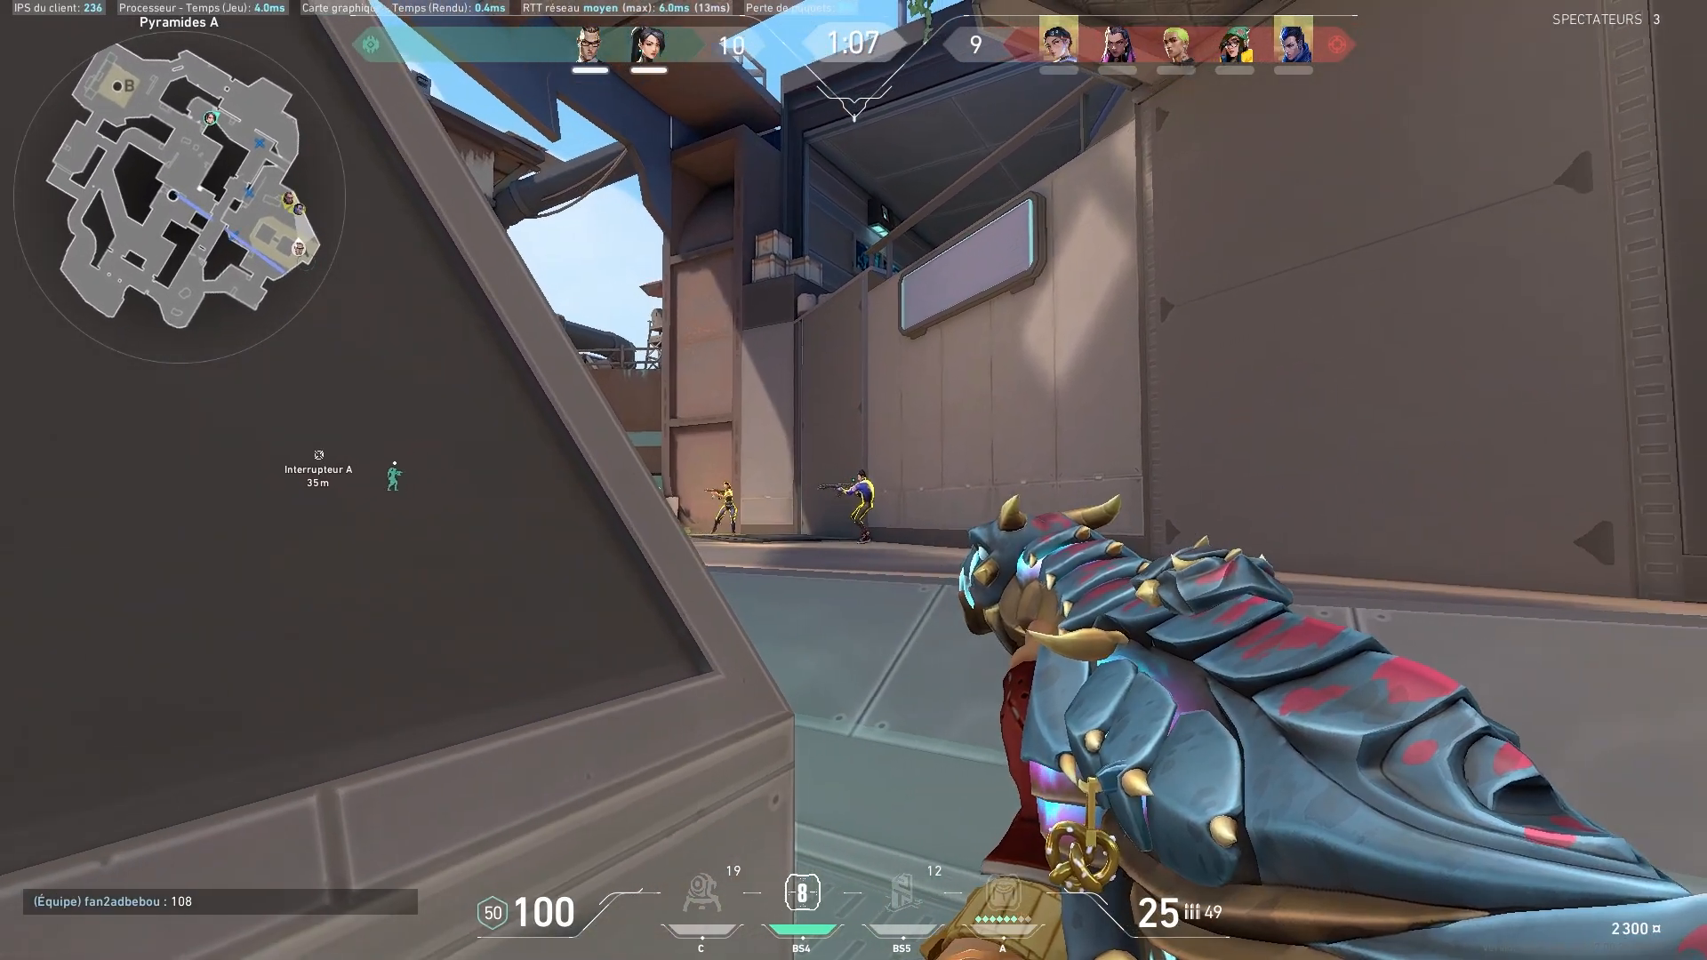
pyautogui.click(854, 480)
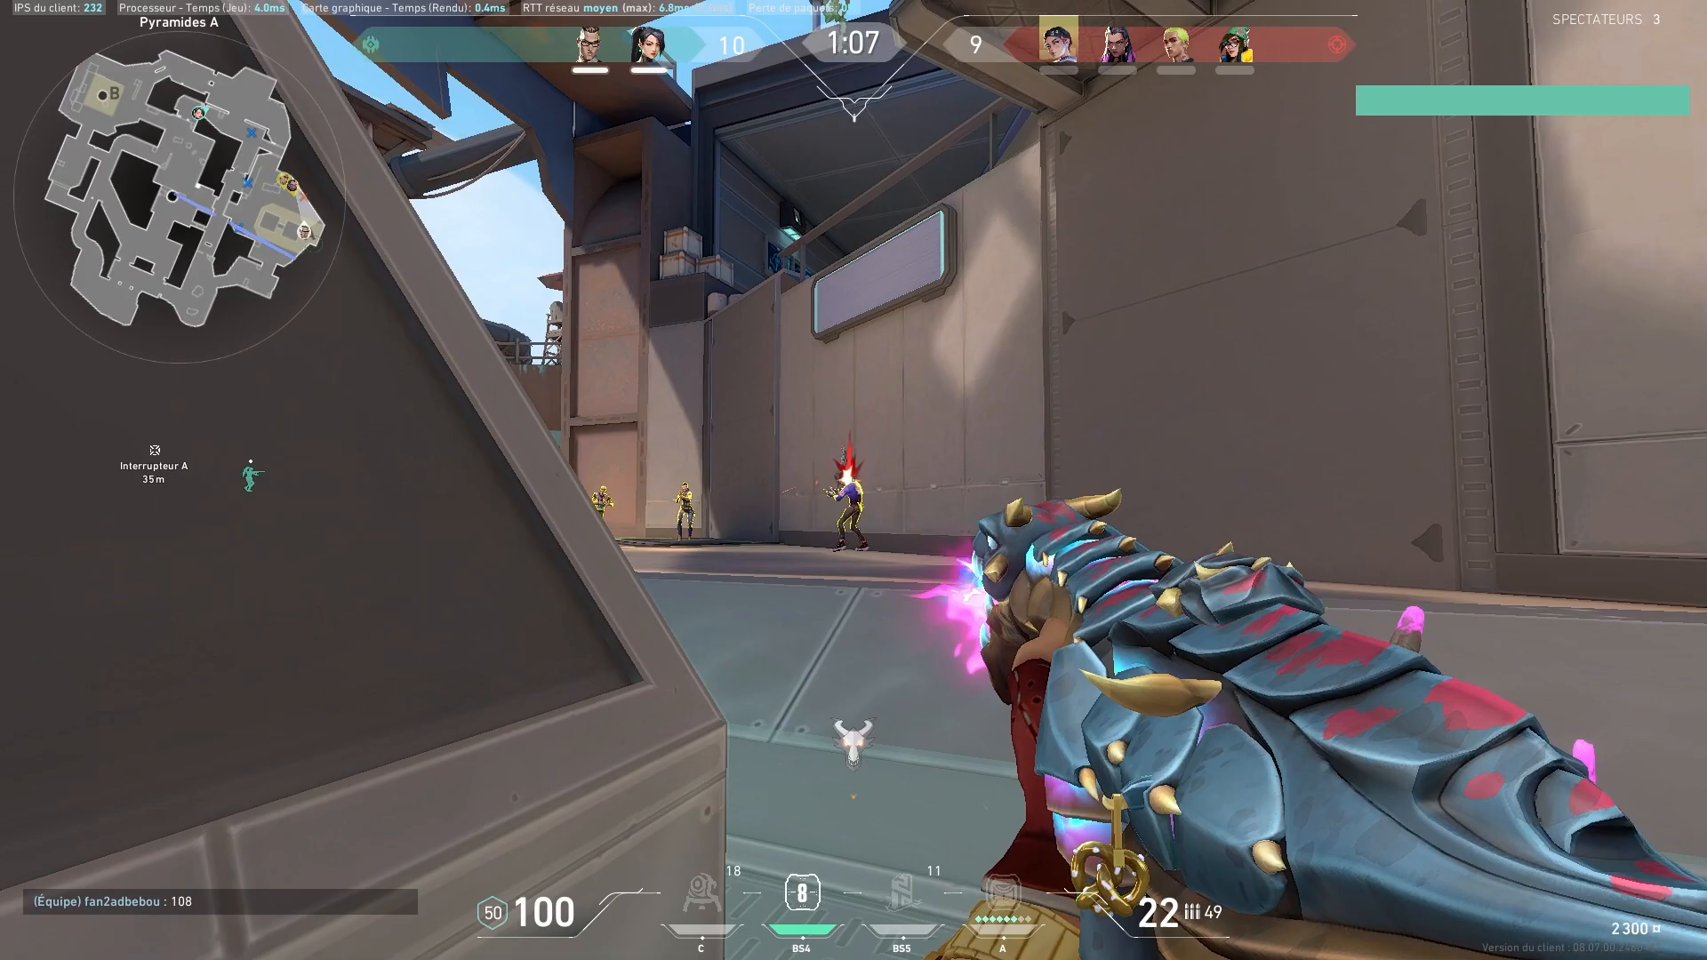
pyautogui.click(853, 480)
pyautogui.click(854, 480)
pyautogui.click(854, 480)
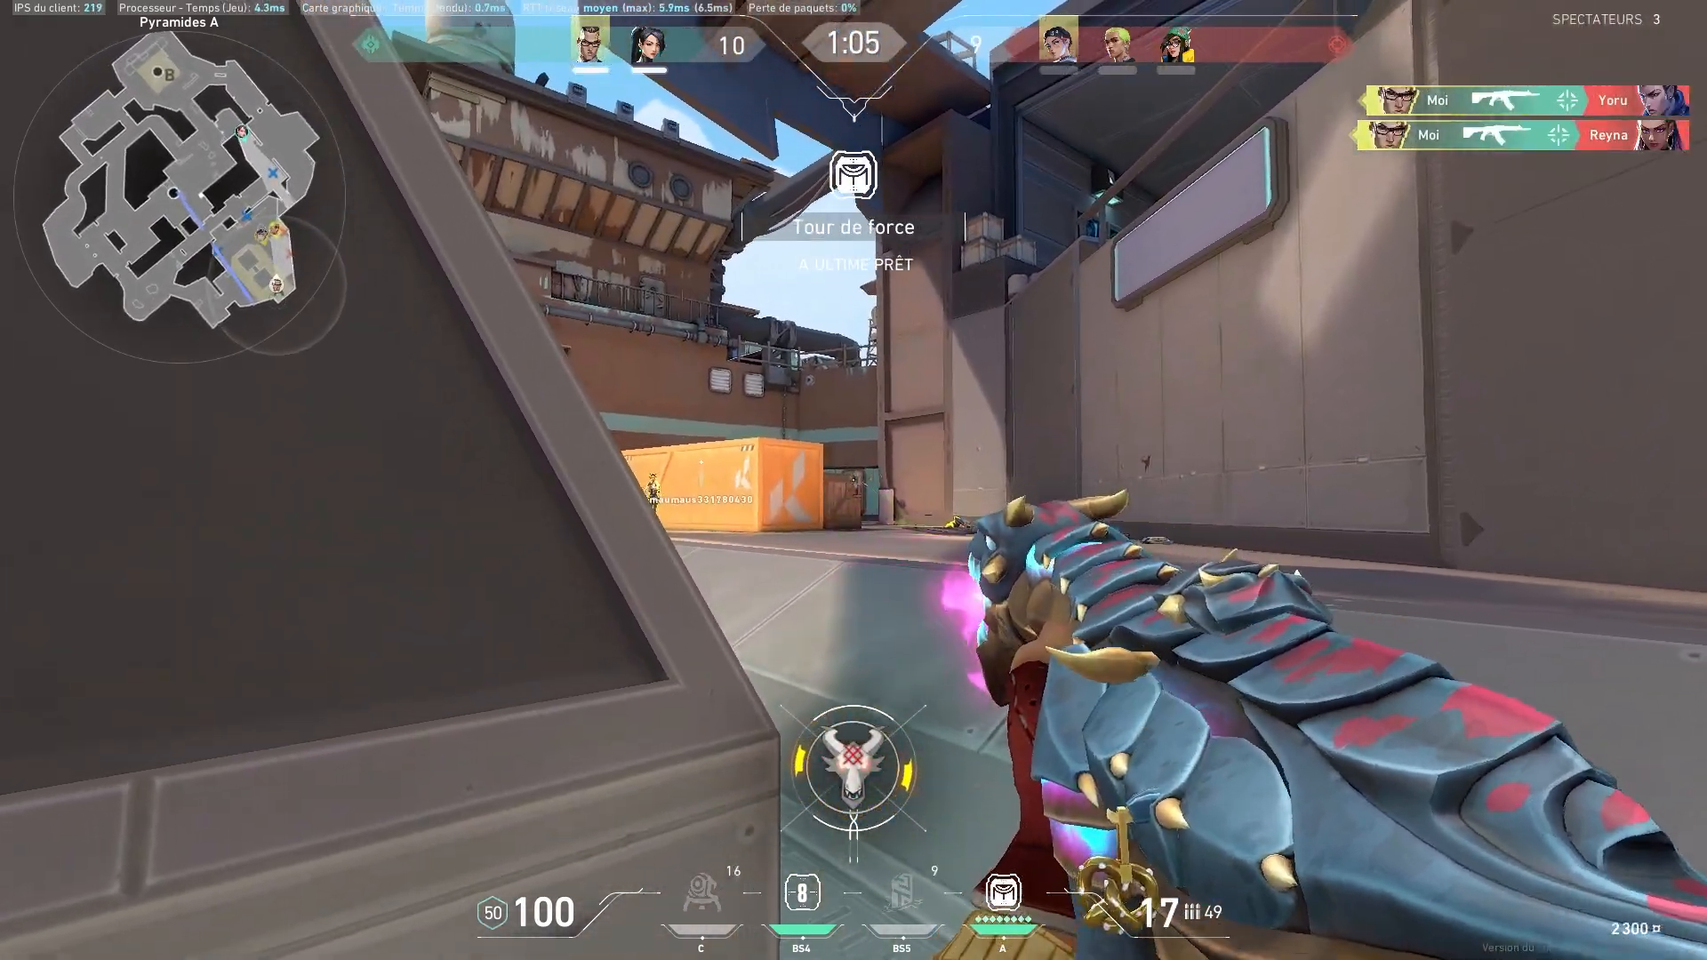
pyautogui.click(854, 480)
pyautogui.click(853, 480)
pyautogui.click(853, 480)
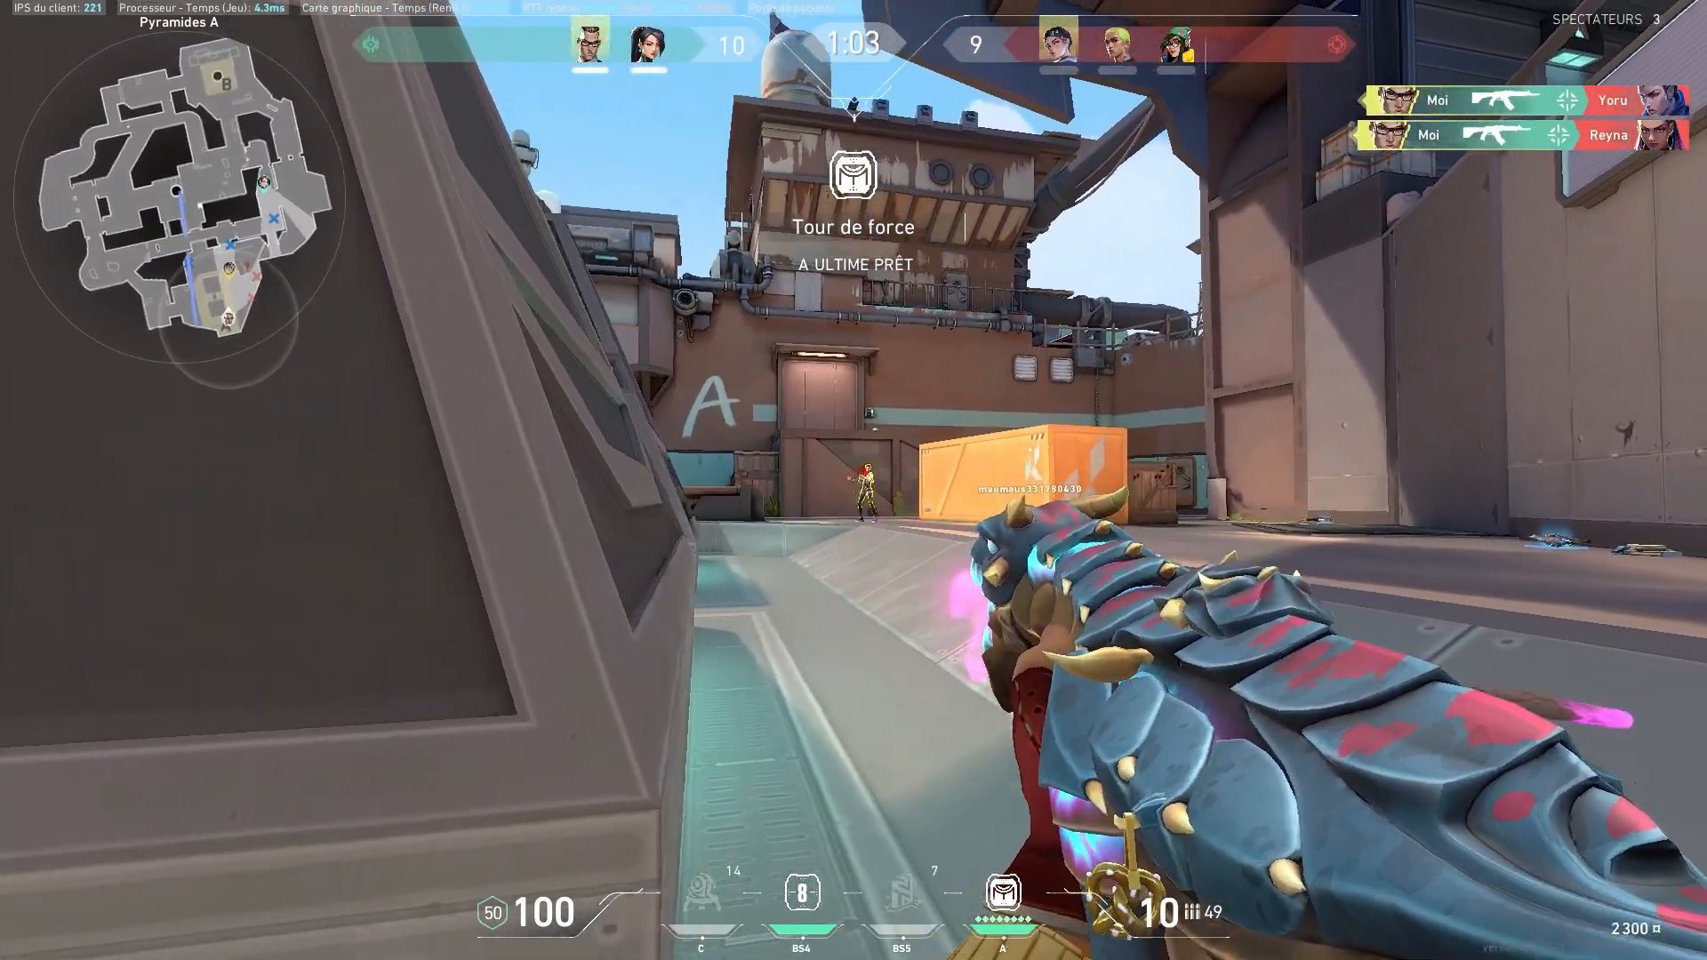
pyautogui.click(853, 480)
pyautogui.click(854, 480)
pyautogui.click(853, 480)
pyautogui.click(854, 480)
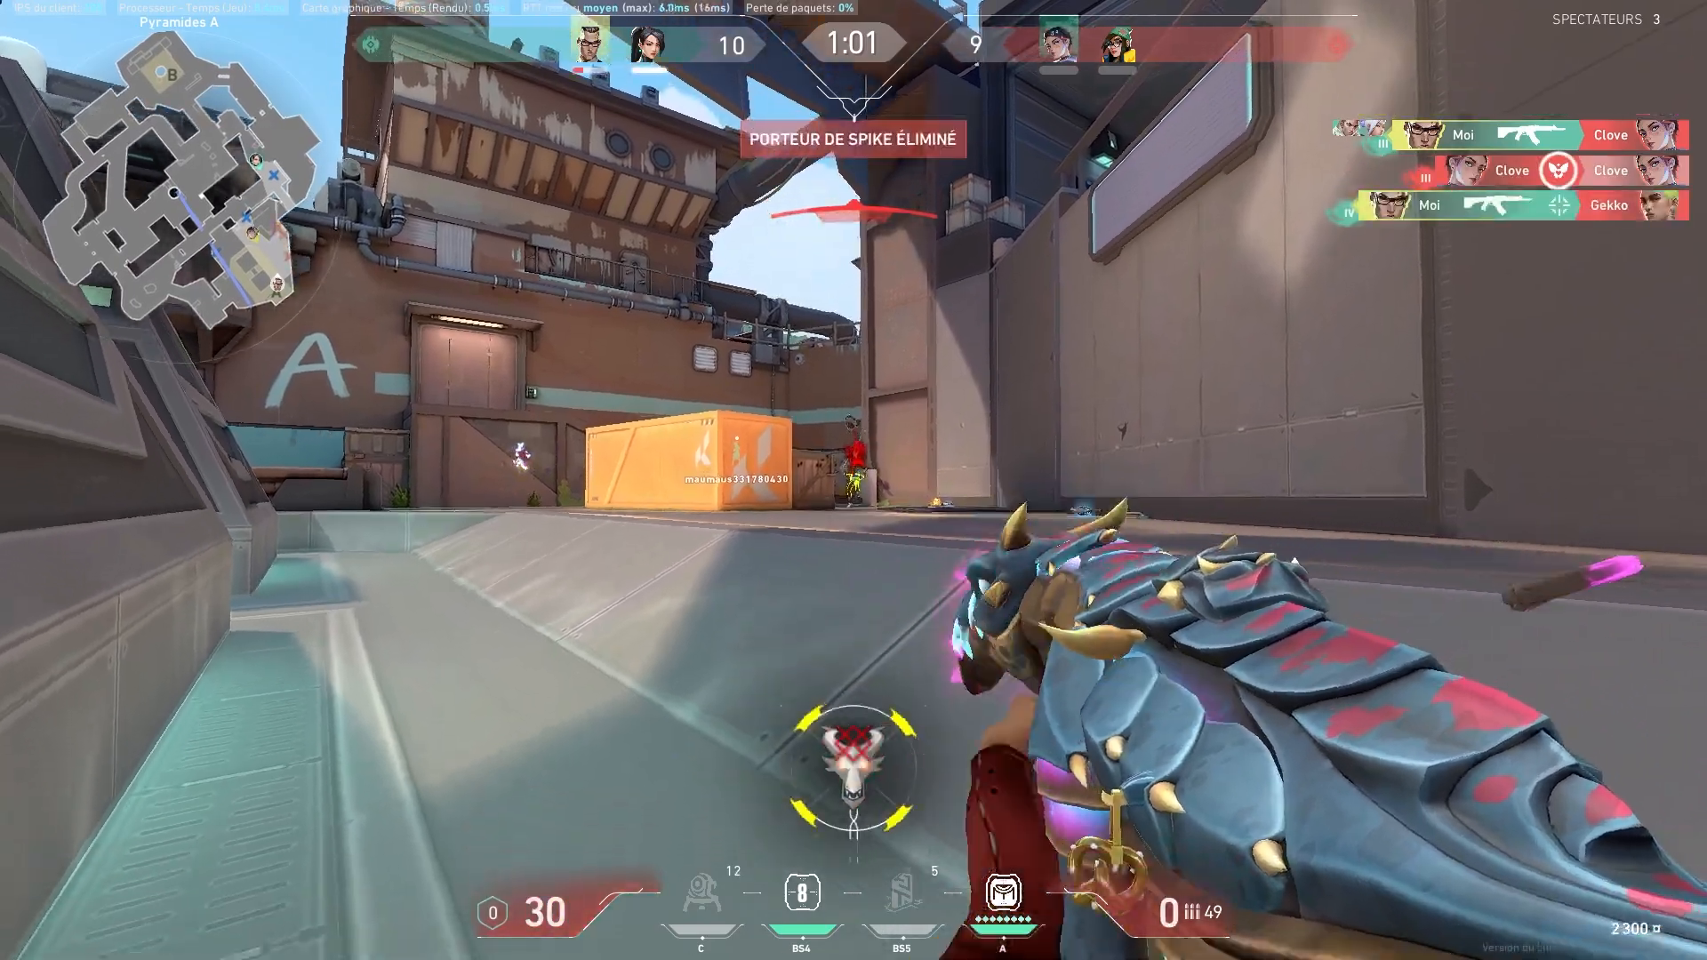
pyautogui.press('2')
pyautogui.press('1')
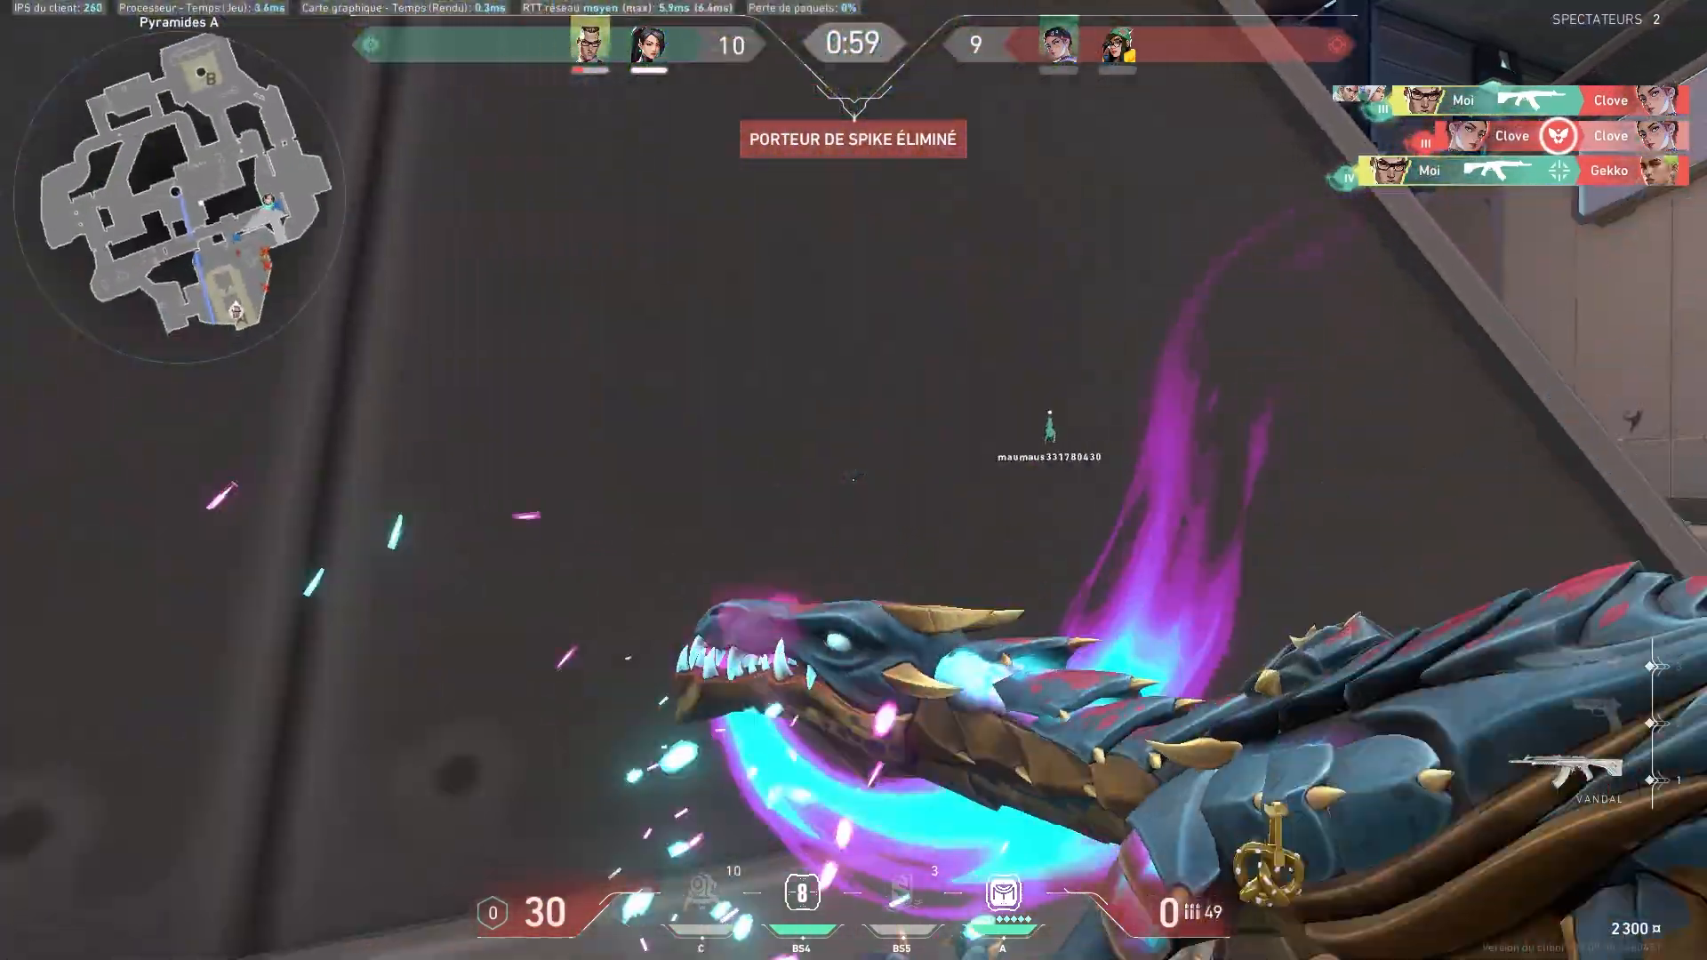
pyautogui.press('r')
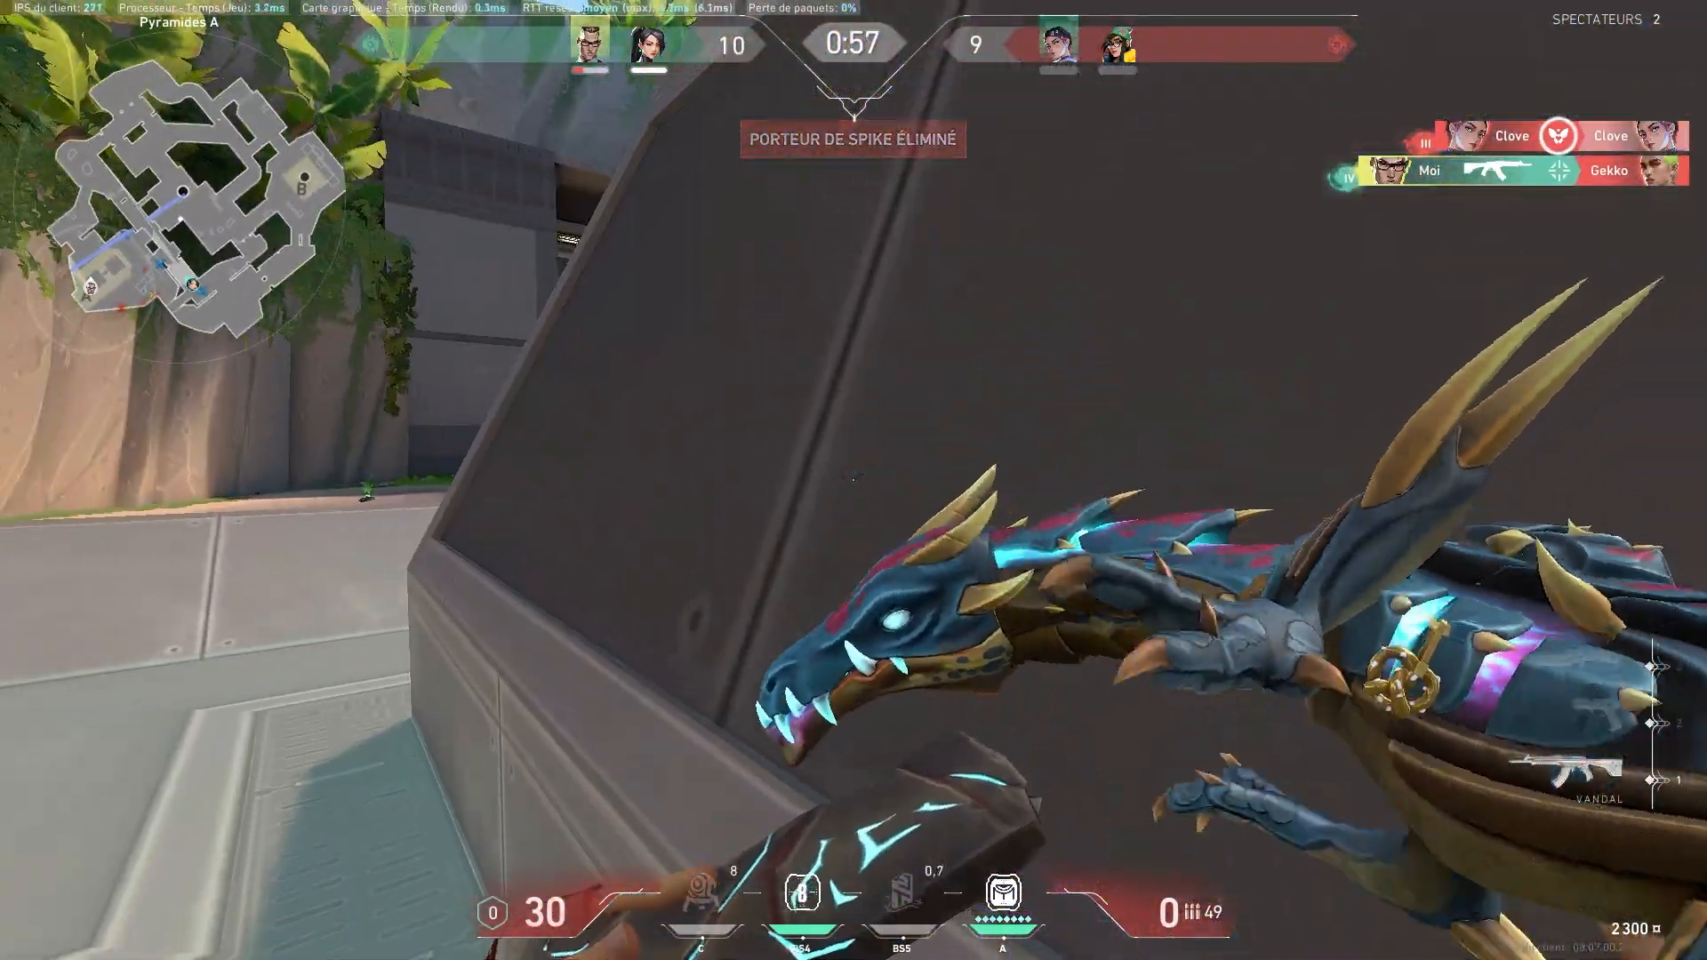
pyautogui.press('3')
pyautogui.press('1')
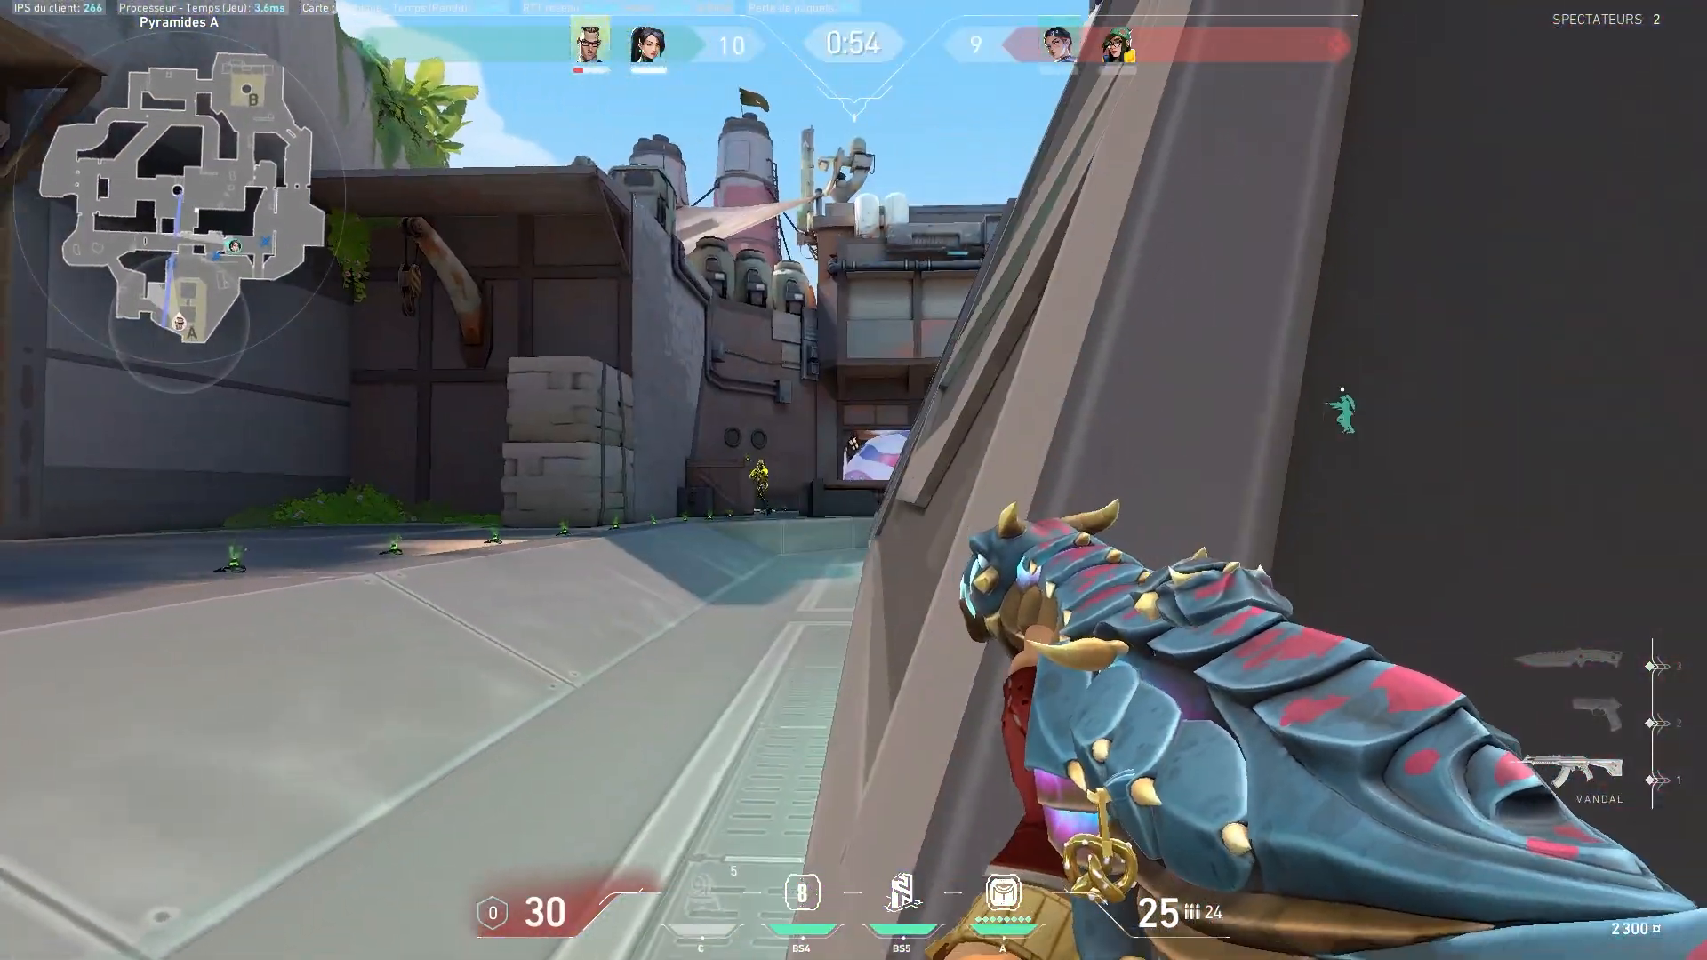
pyautogui.click(853, 480)
pyautogui.click(853, 480)
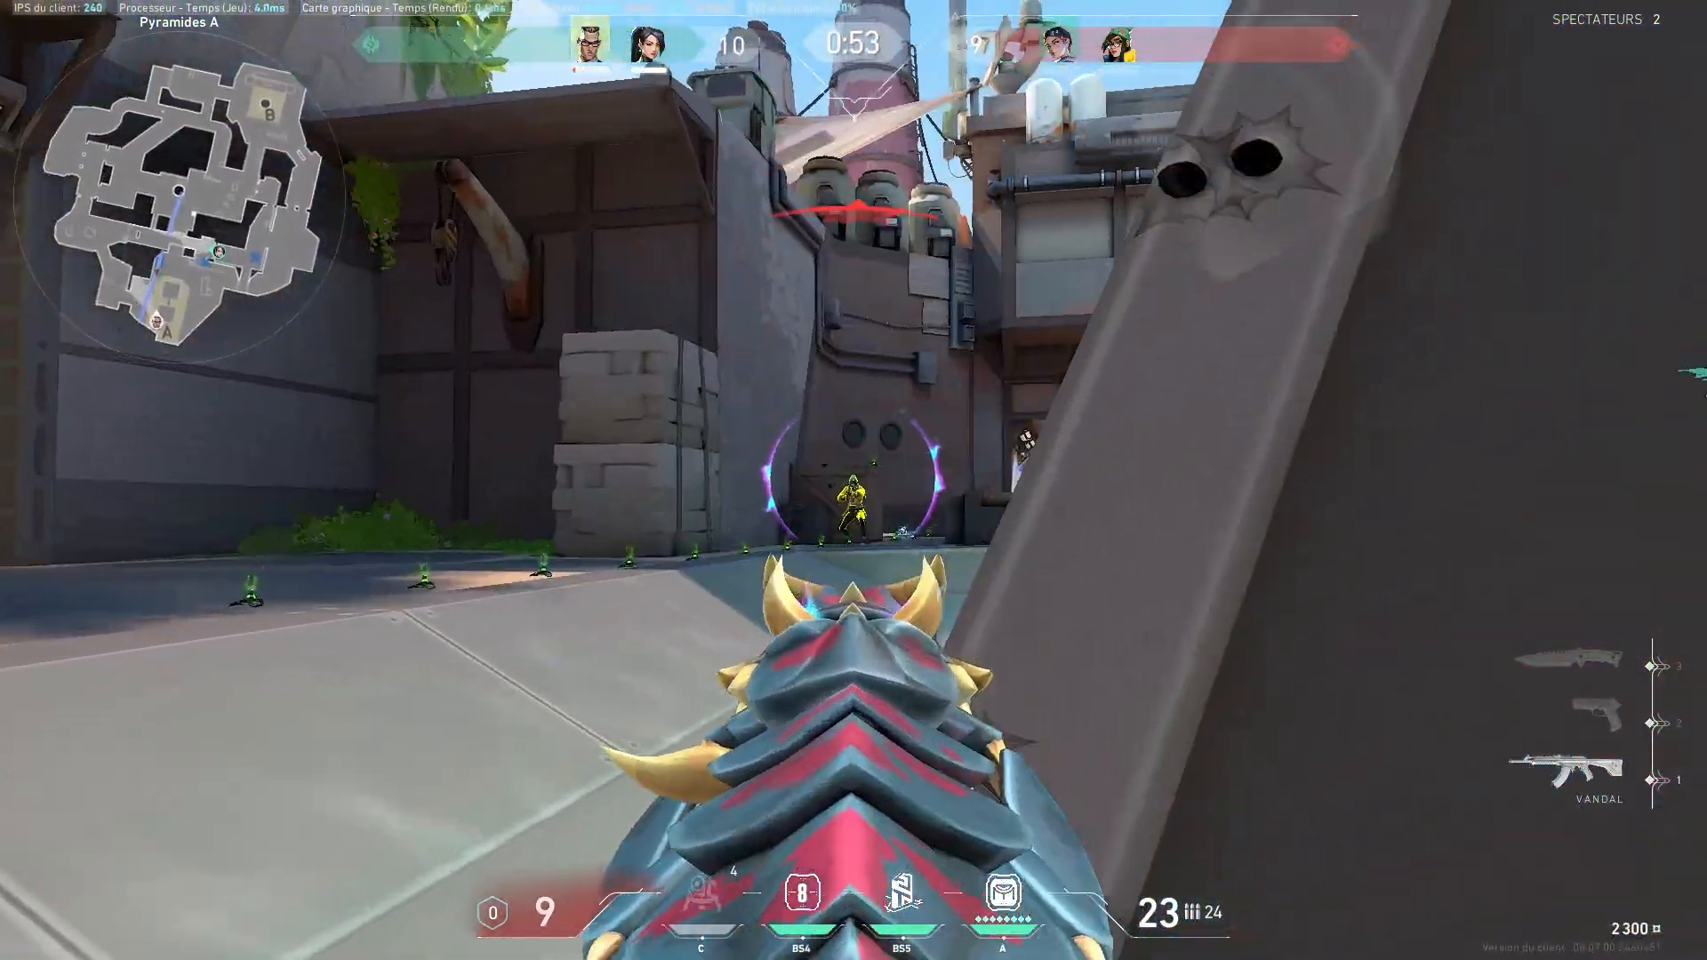
pyautogui.click(853, 480)
pyautogui.press('Tab')
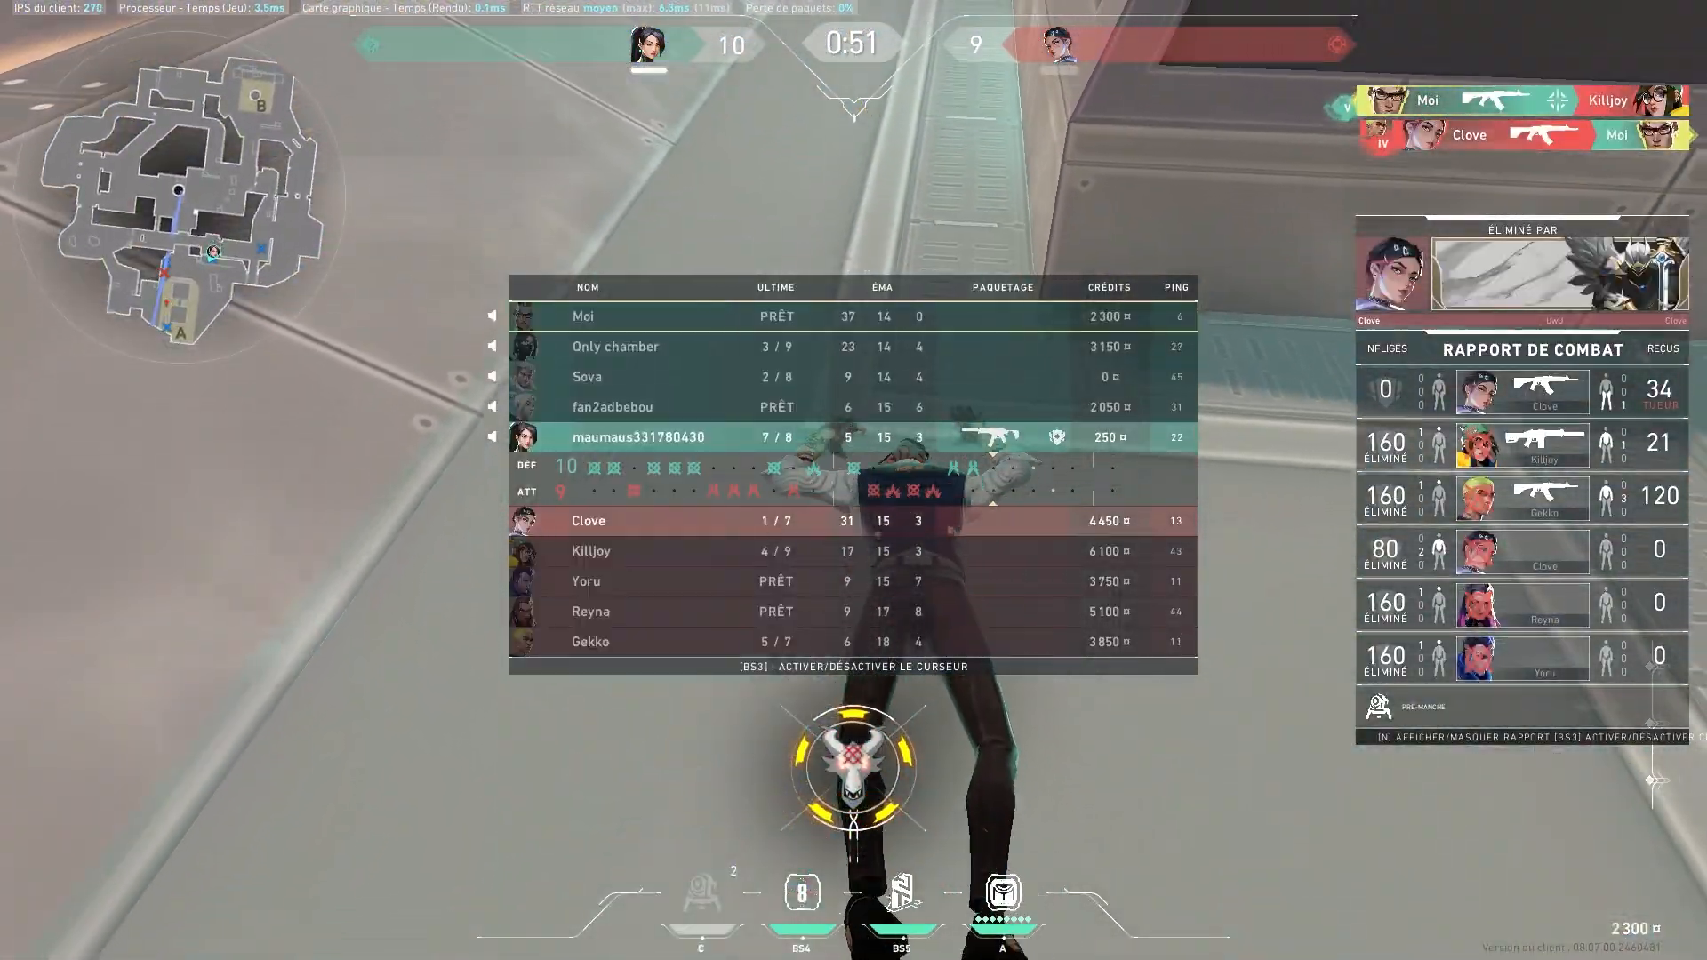